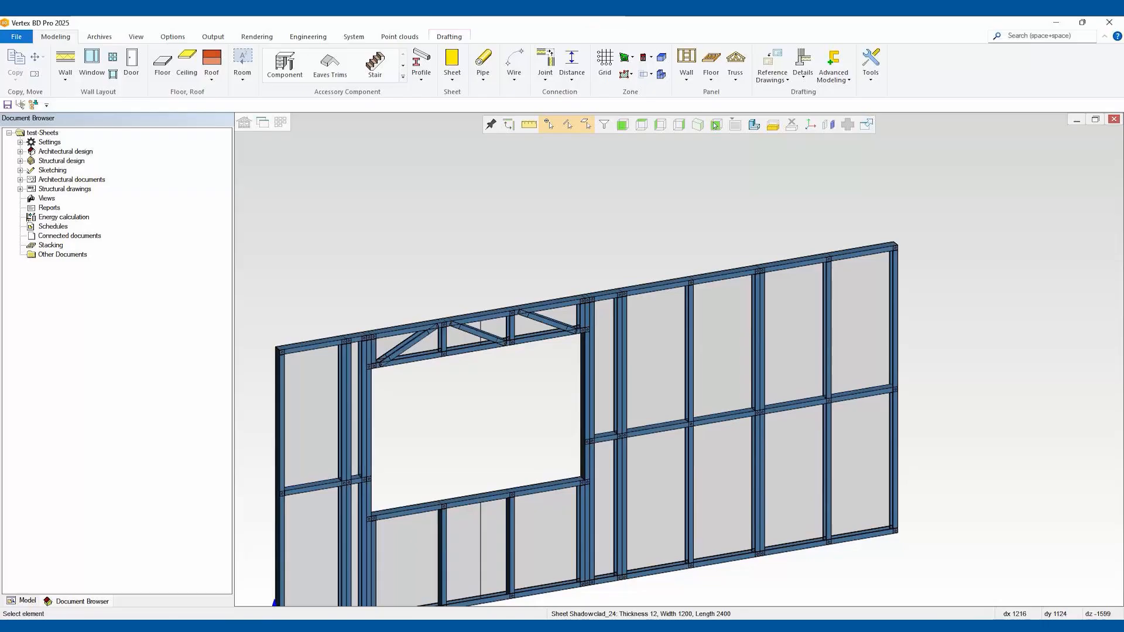
# Inspect the wall panel's Shadowclad sheeting and framing from both sides, highlighting the second full-height sheet
pyautogui.click(715, 126)
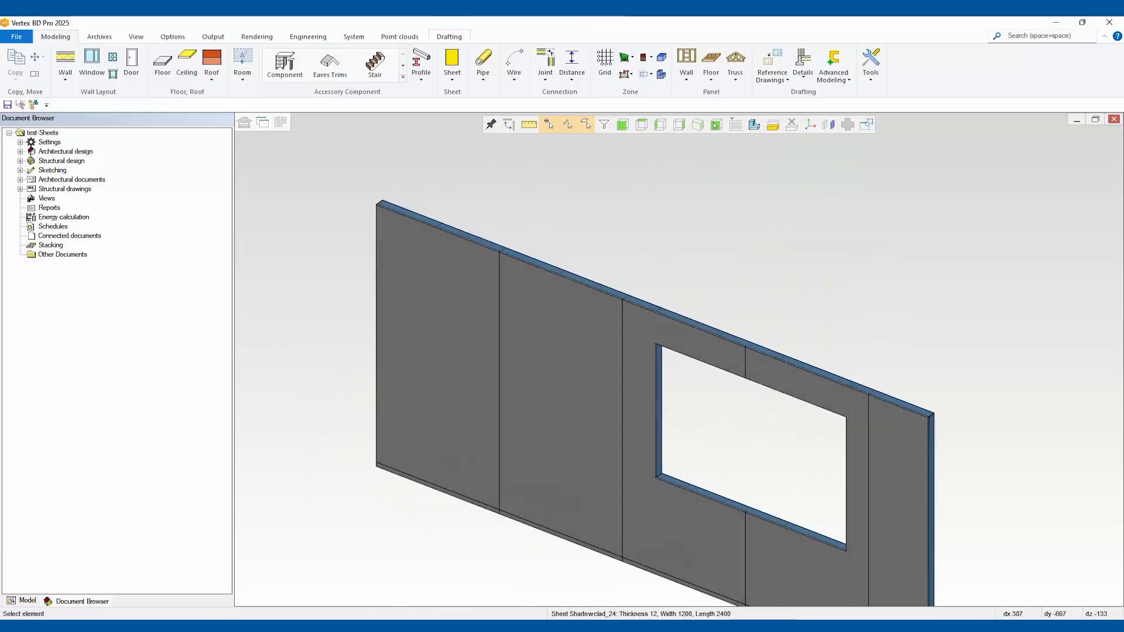
pyautogui.click(553, 426)
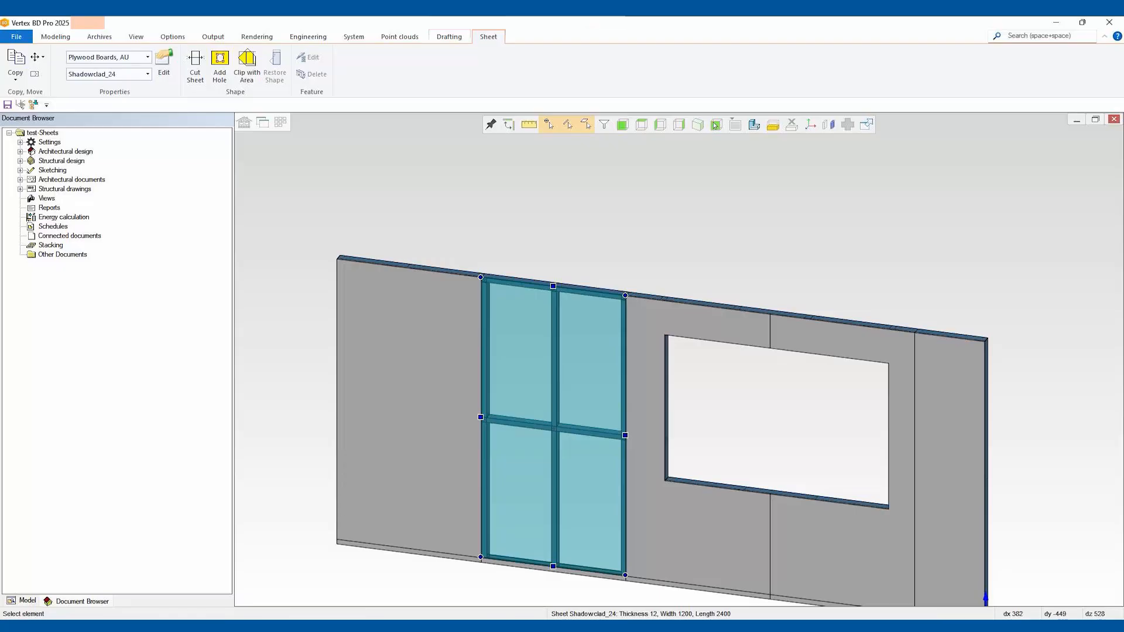
pyautogui.press('Escape')
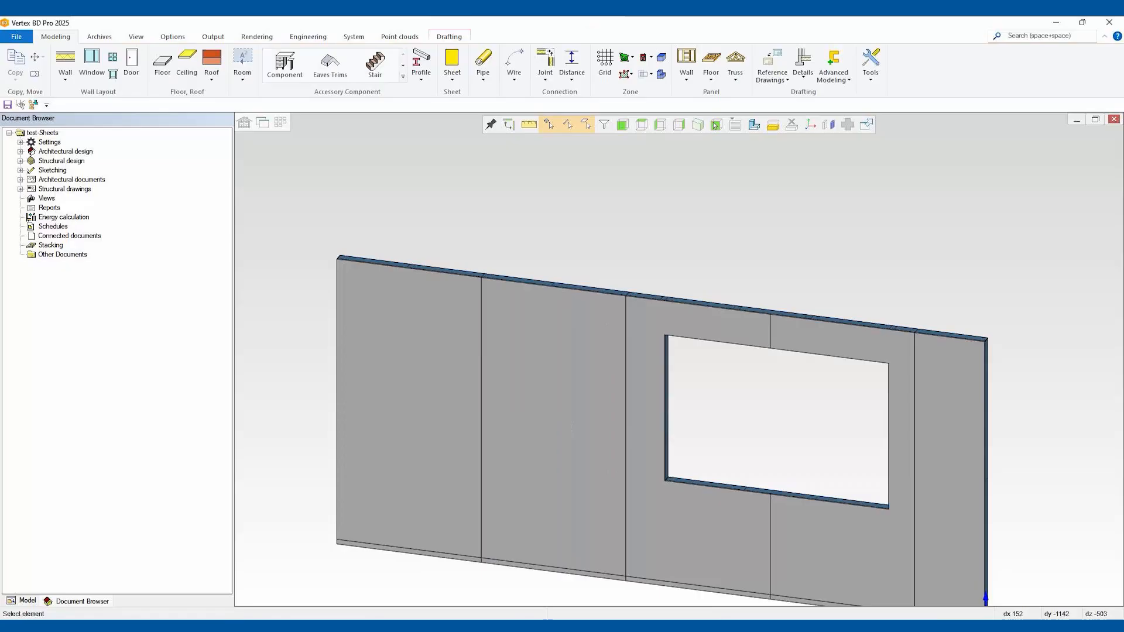
pyautogui.click(715, 125)
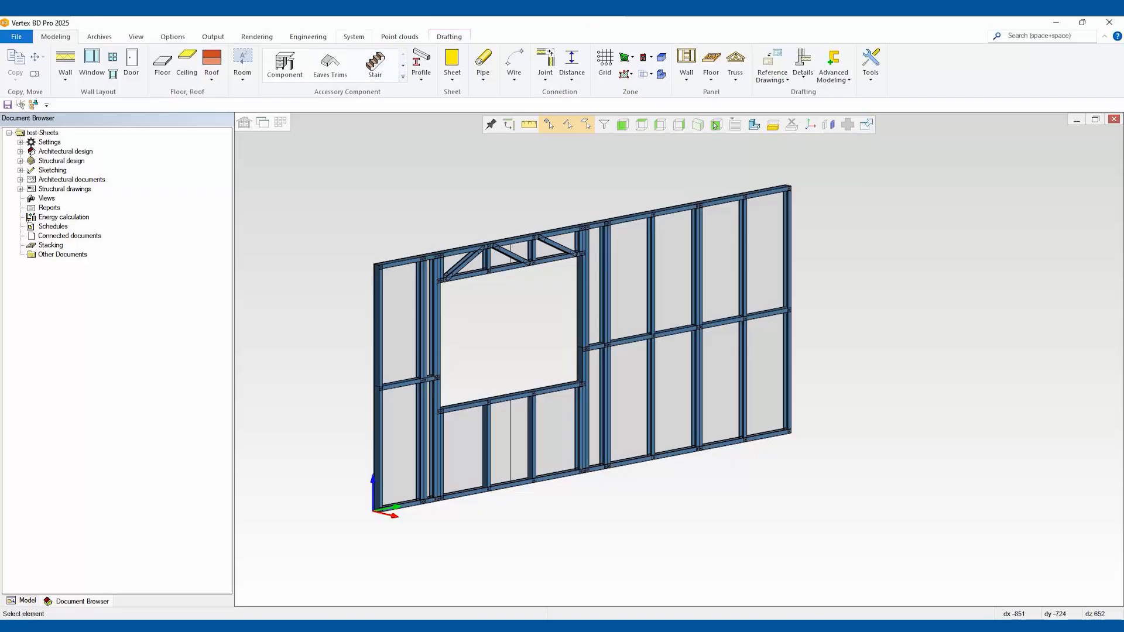
# Search the libraries for "wall layer" and open the system Wall layer library under the architectural tools' Wall Layers
pyautogui.click(353, 37)
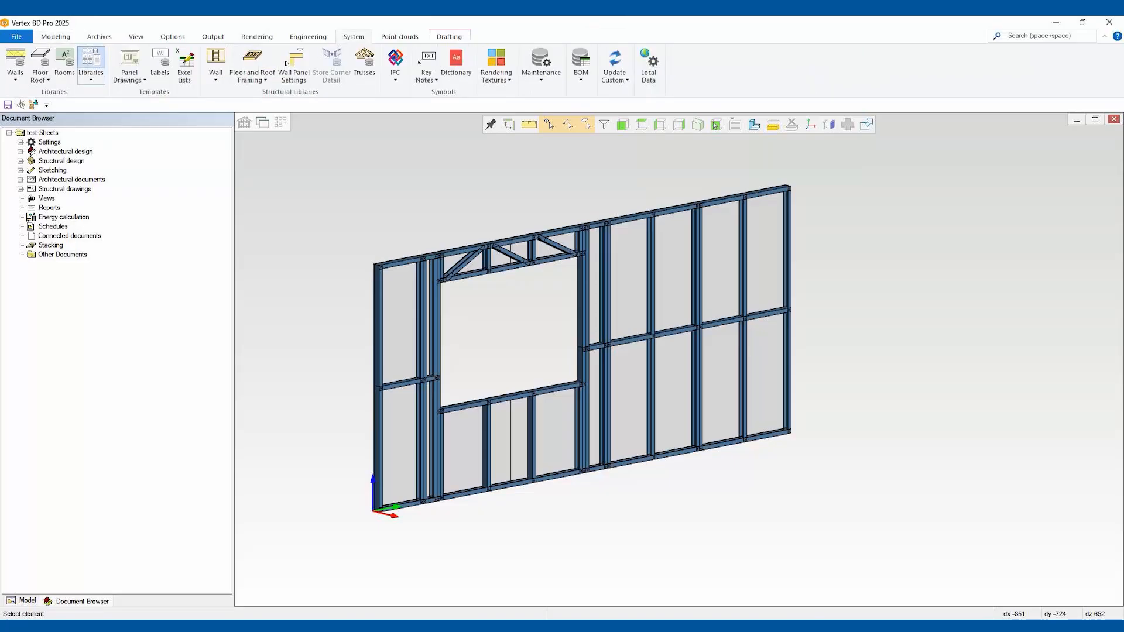
pyautogui.click(90, 62)
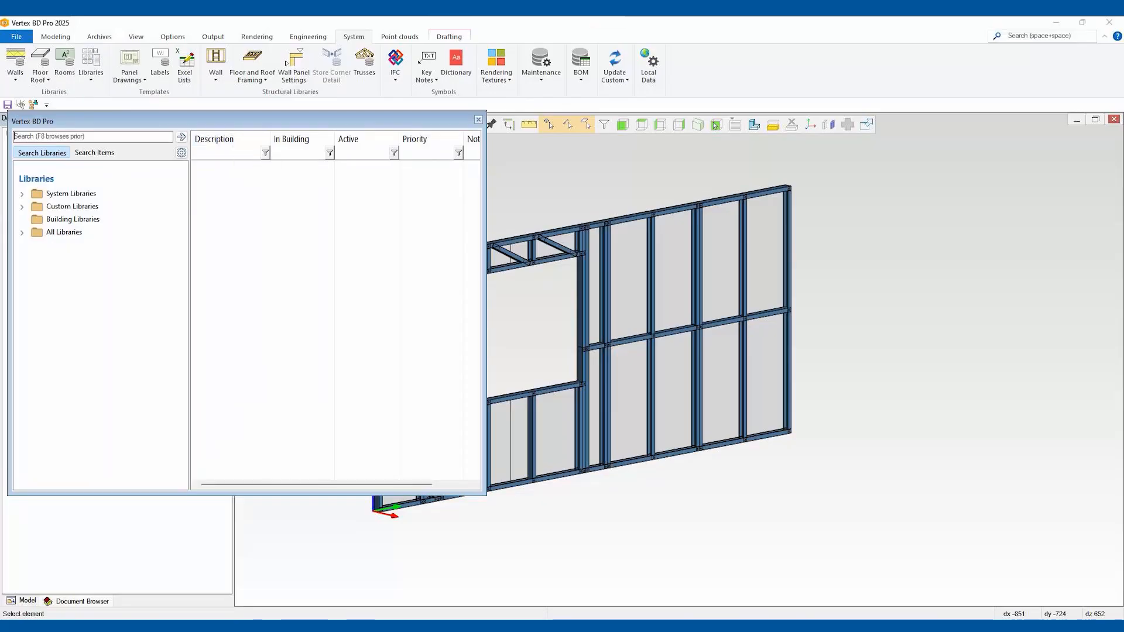
pyautogui.click(15, 137)
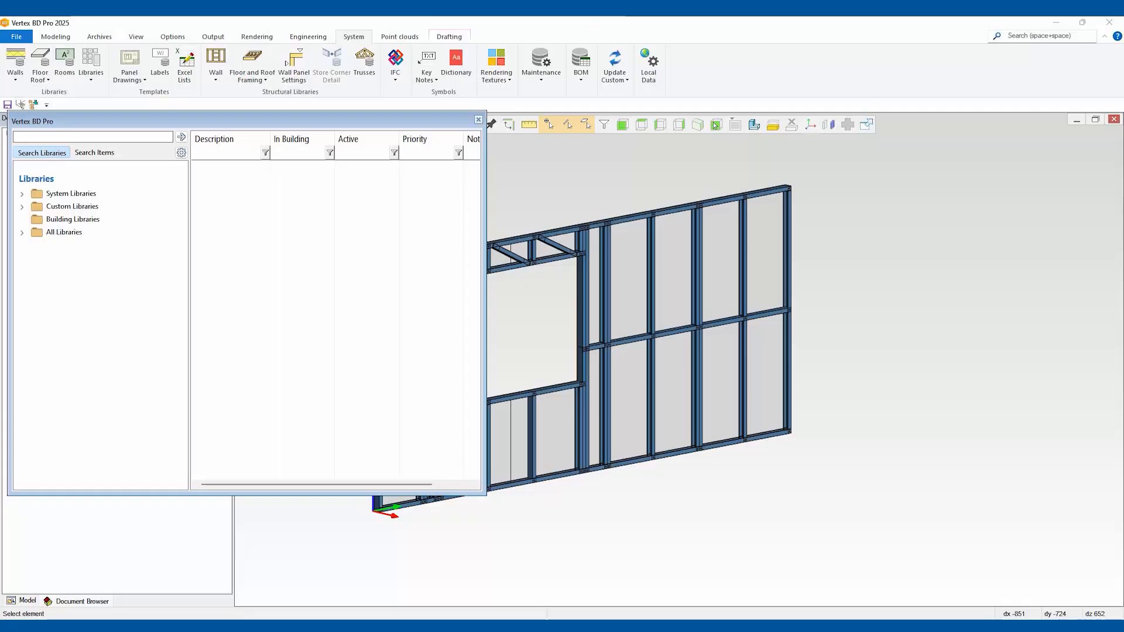
pyautogui.write('wall layer')
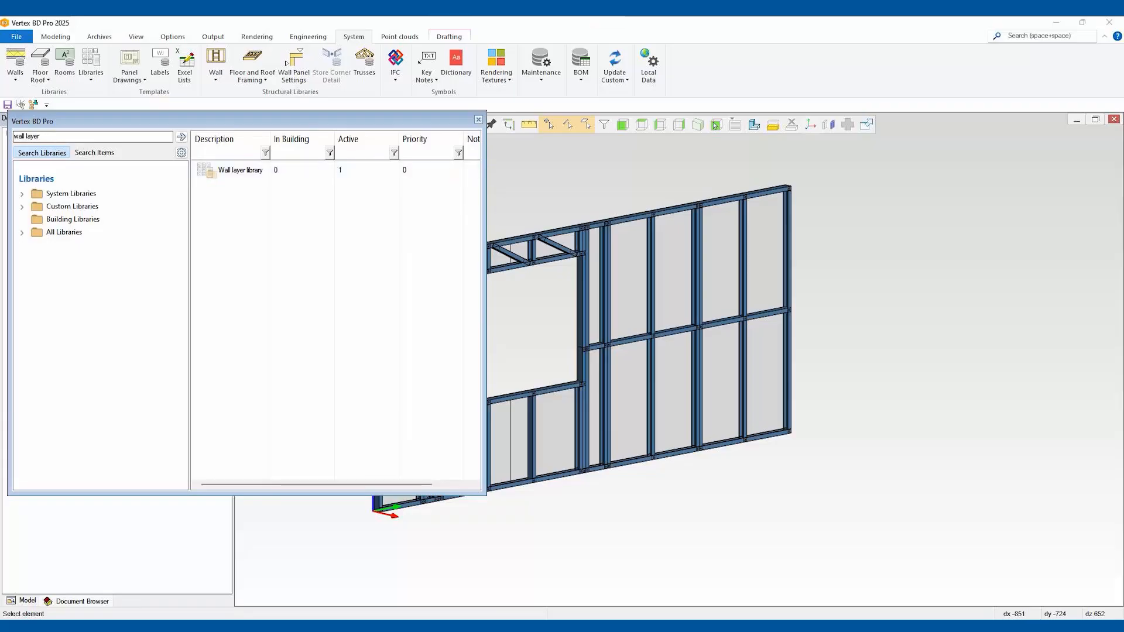
pyautogui.click(21, 193)
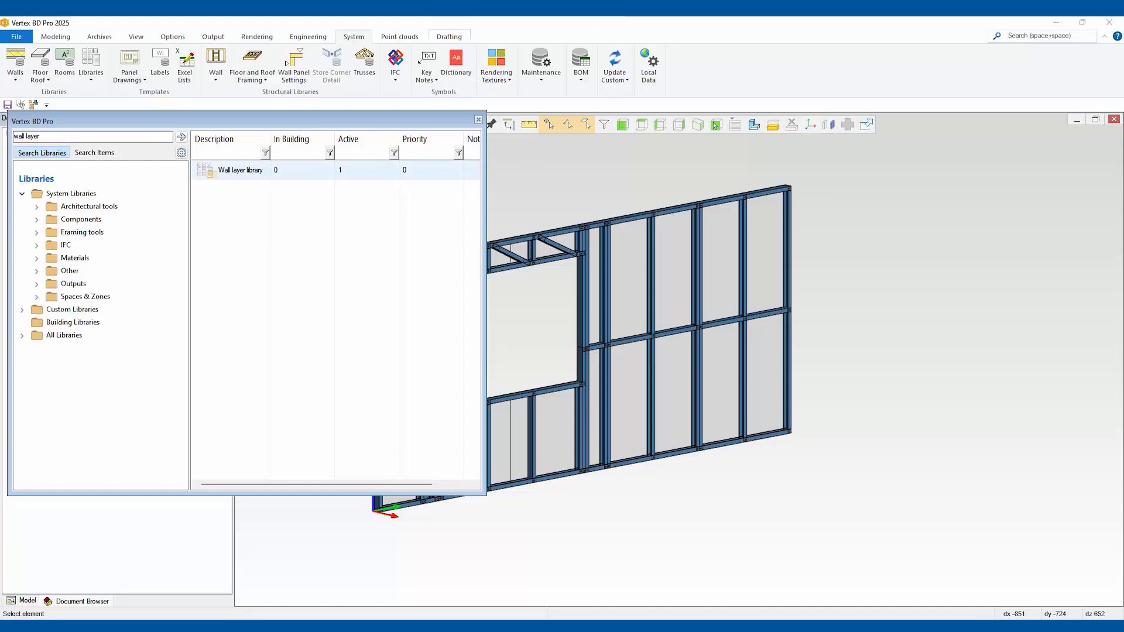
pyautogui.click(240, 170)
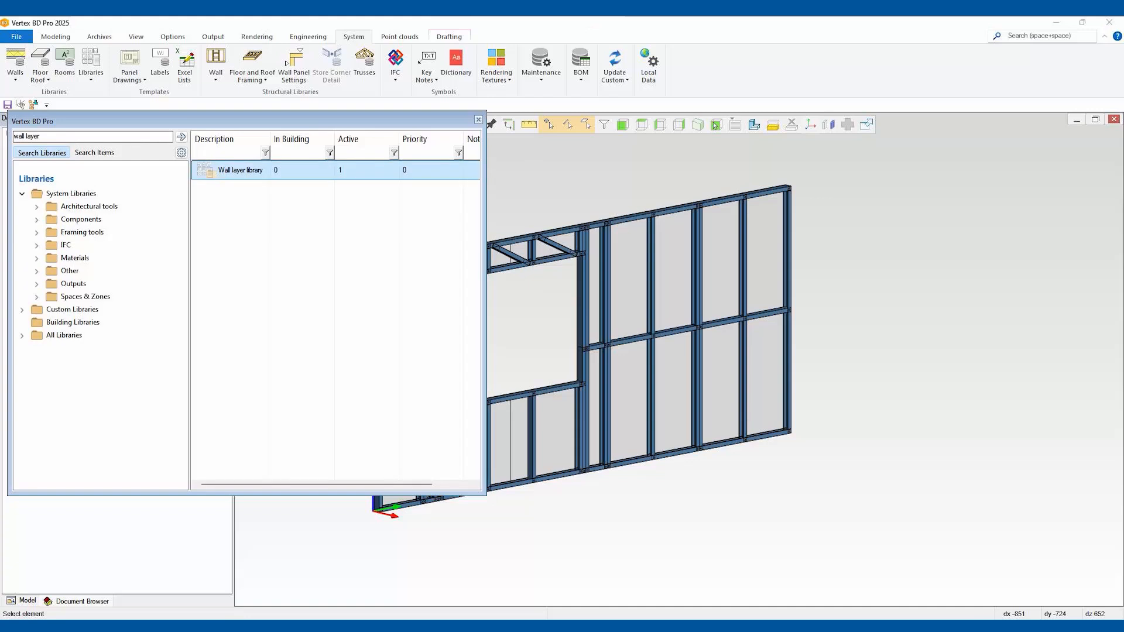
pyautogui.click(37, 207)
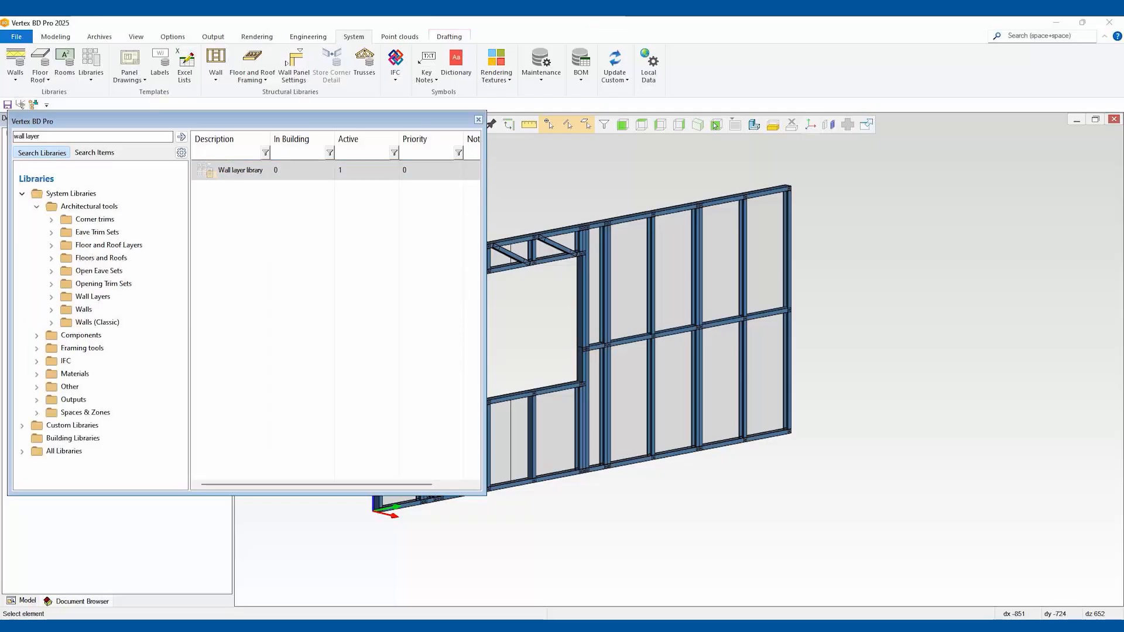
pyautogui.click(51, 297)
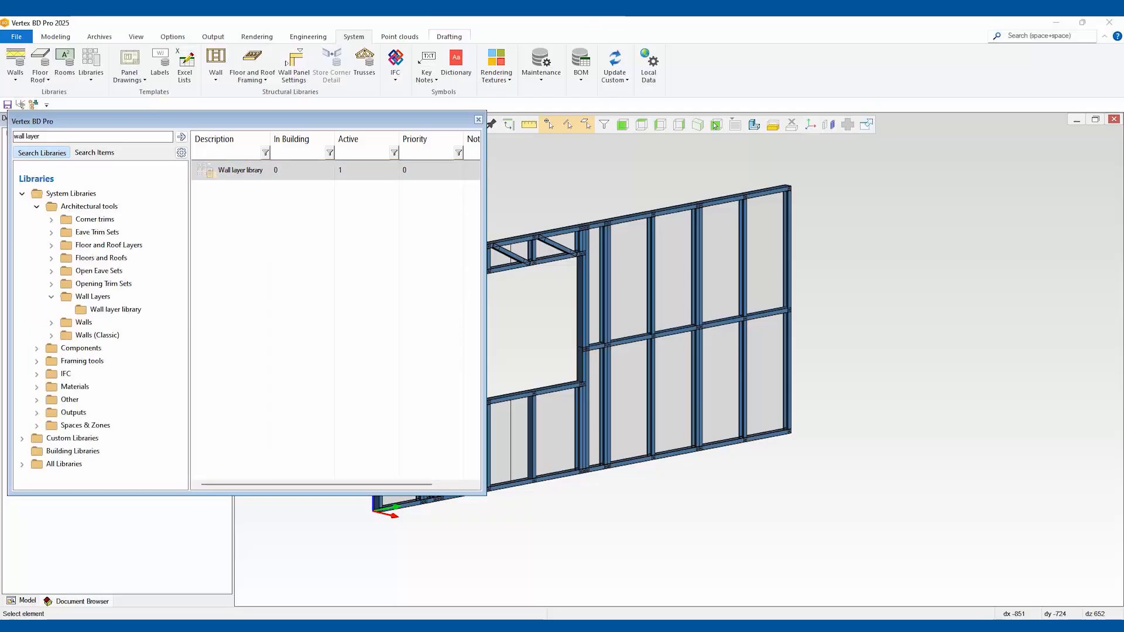
pyautogui.click(116, 309)
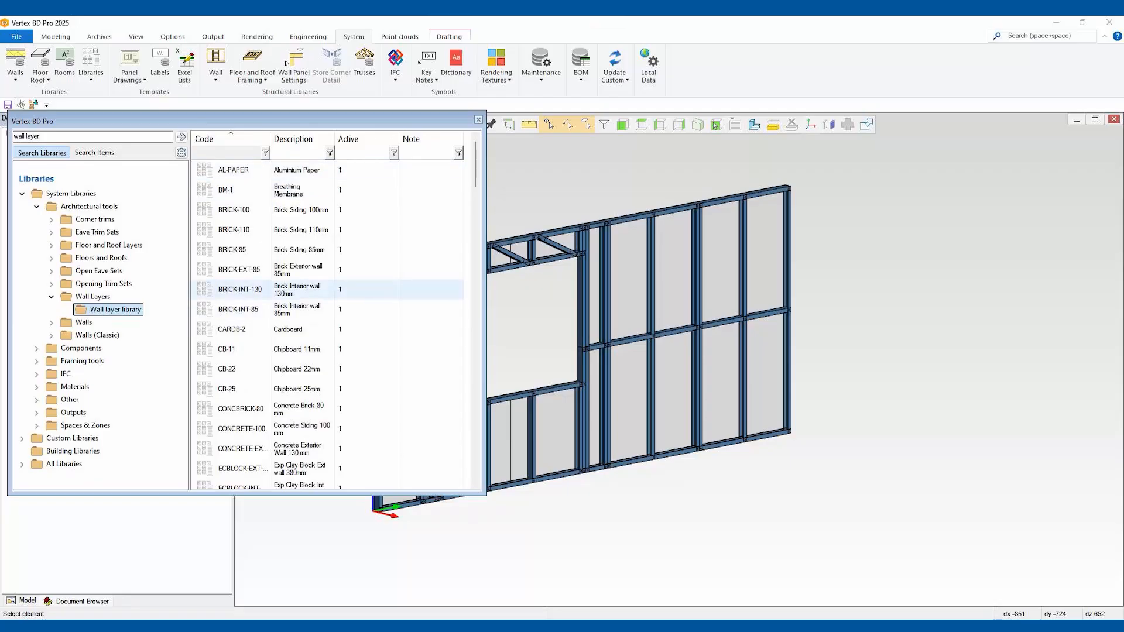
# Copy the GEK-13 extra hard gypsum layer to a new custom library described as "Wall layer library-Cus"
pyautogui.scroll(-10, 292, 289)
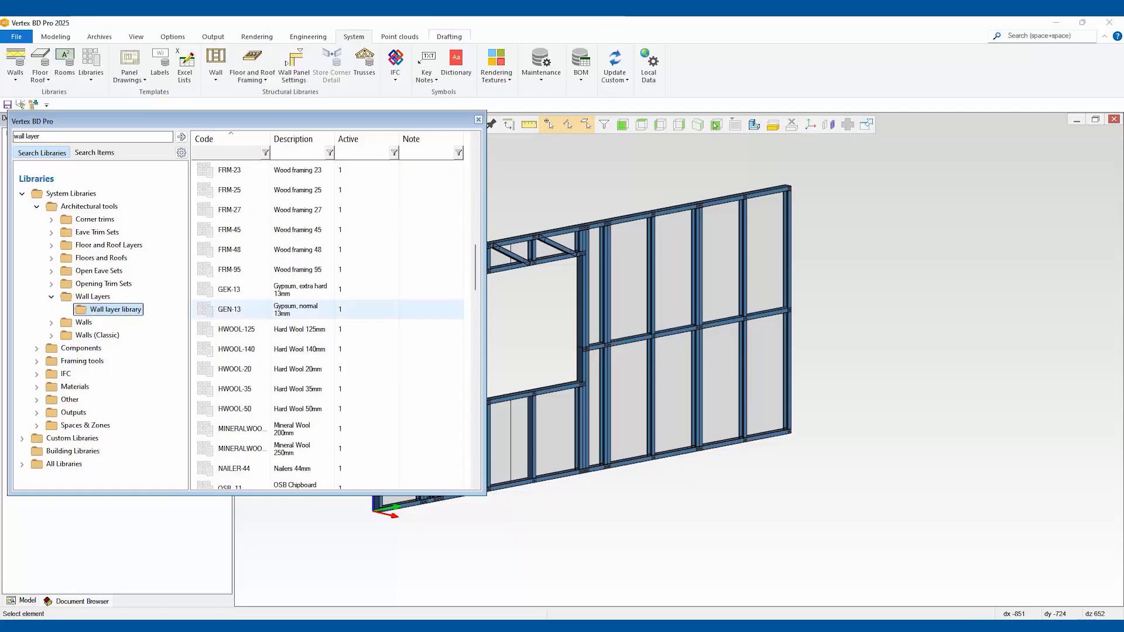
pyautogui.click(228, 292)
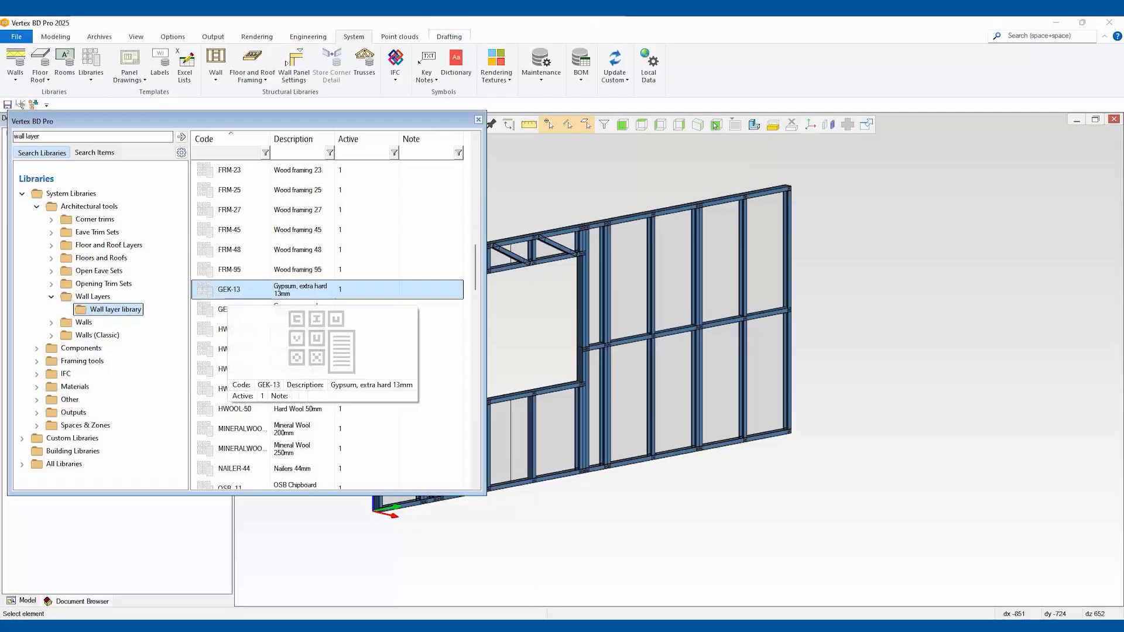
pyautogui.rightClick(228, 289)
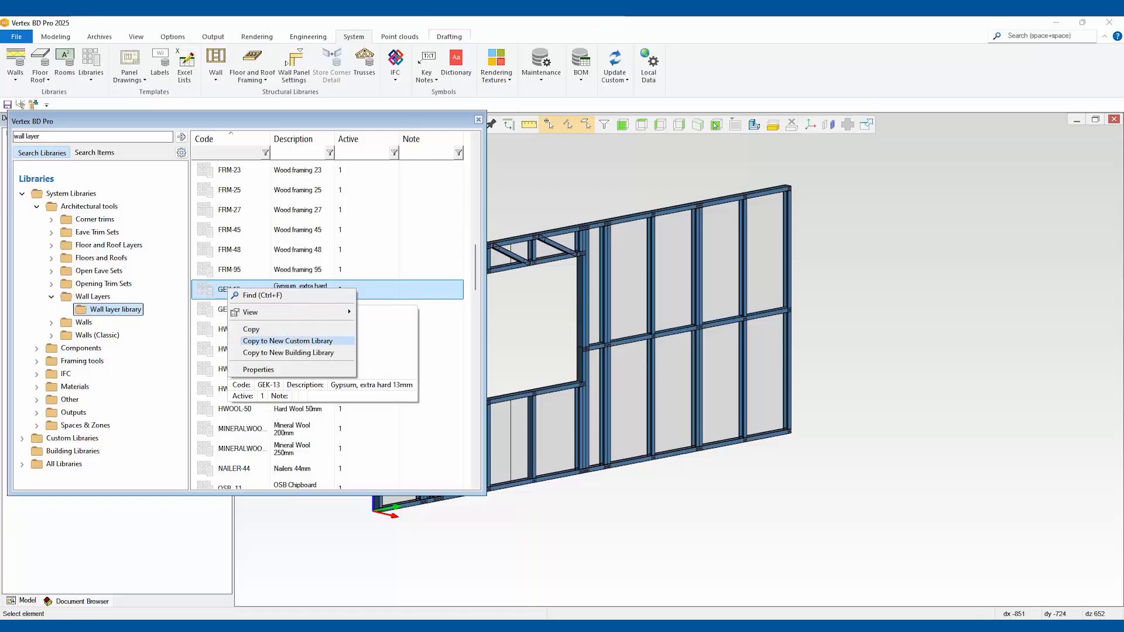
pyautogui.click(287, 340)
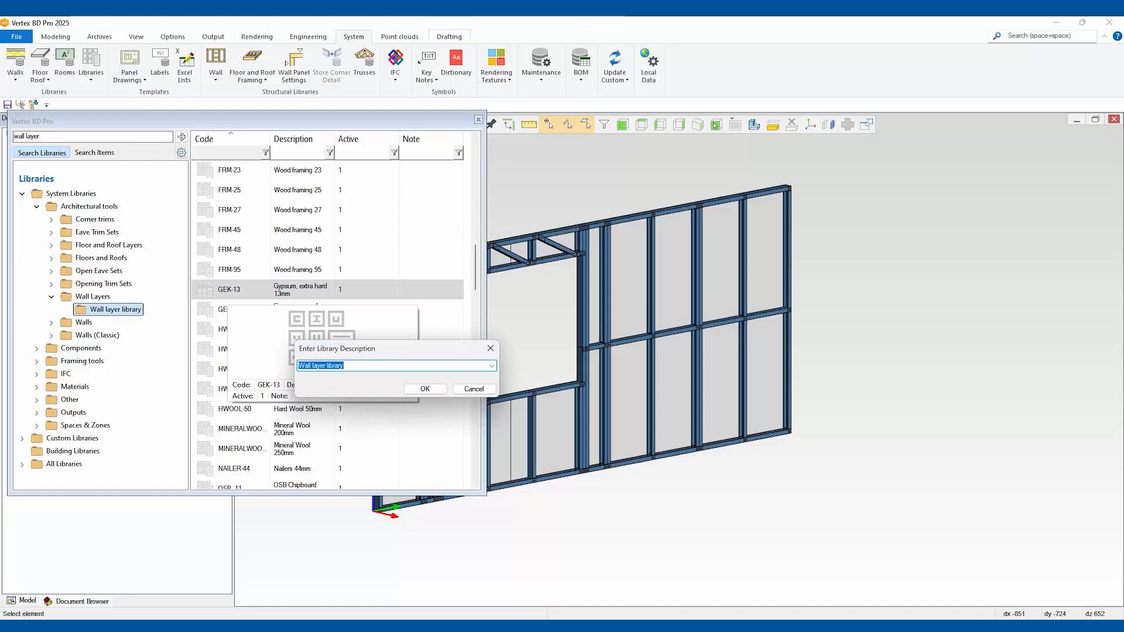
pyautogui.click(344, 365)
pyautogui.write('-Cus')
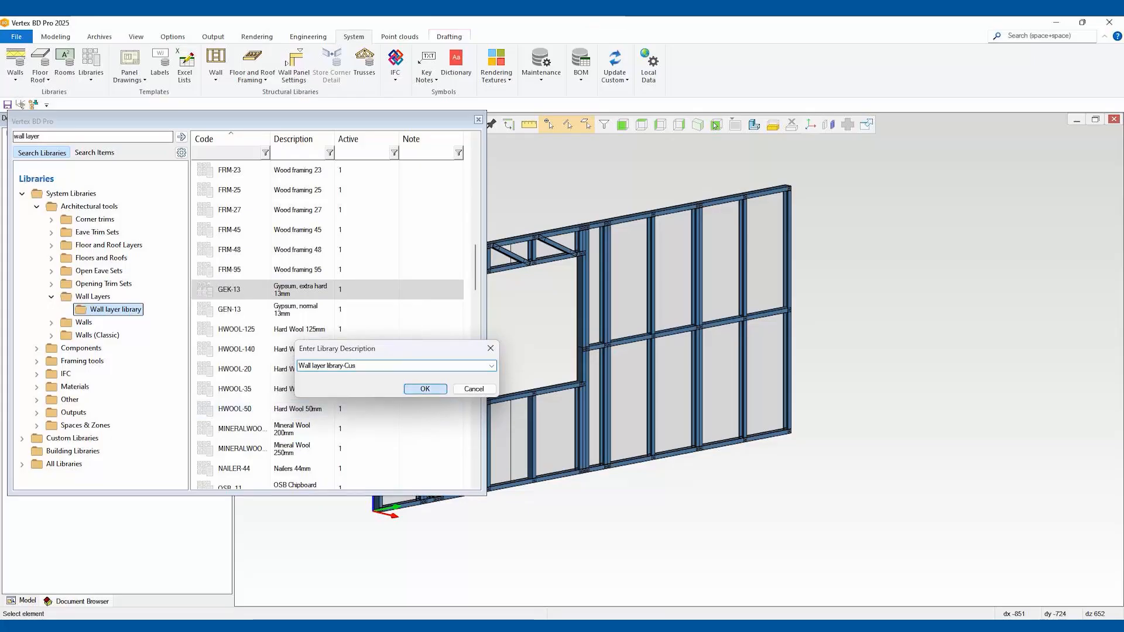
pyautogui.click(424, 388)
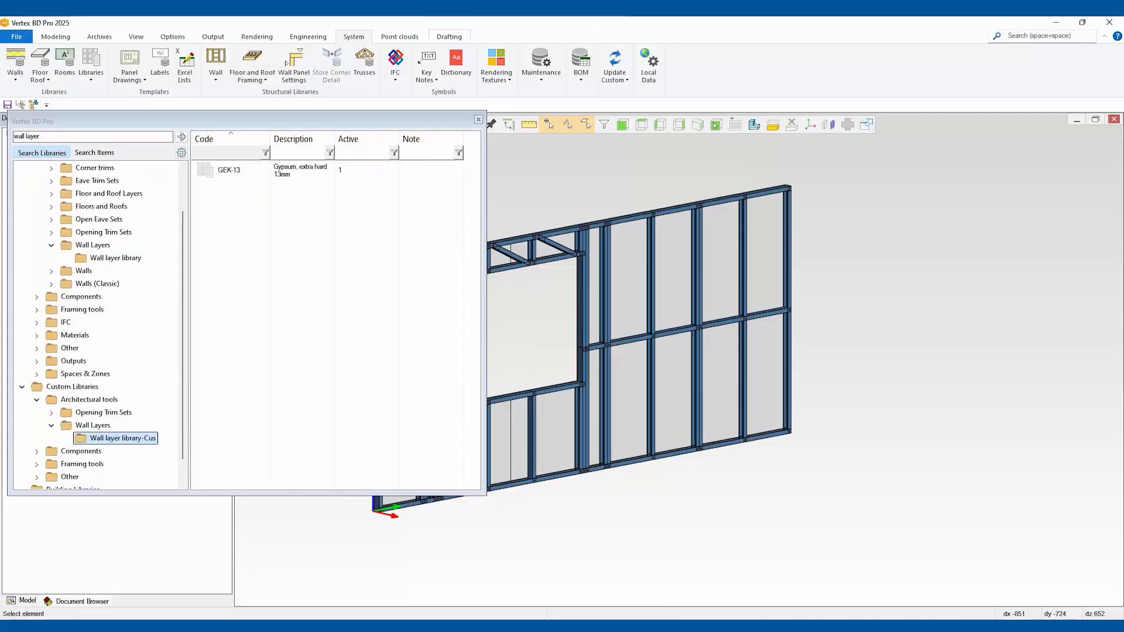
# Open the copied GEK-13 wall material's properties and set its description to "Shadowclad"
pyautogui.click(220, 171)
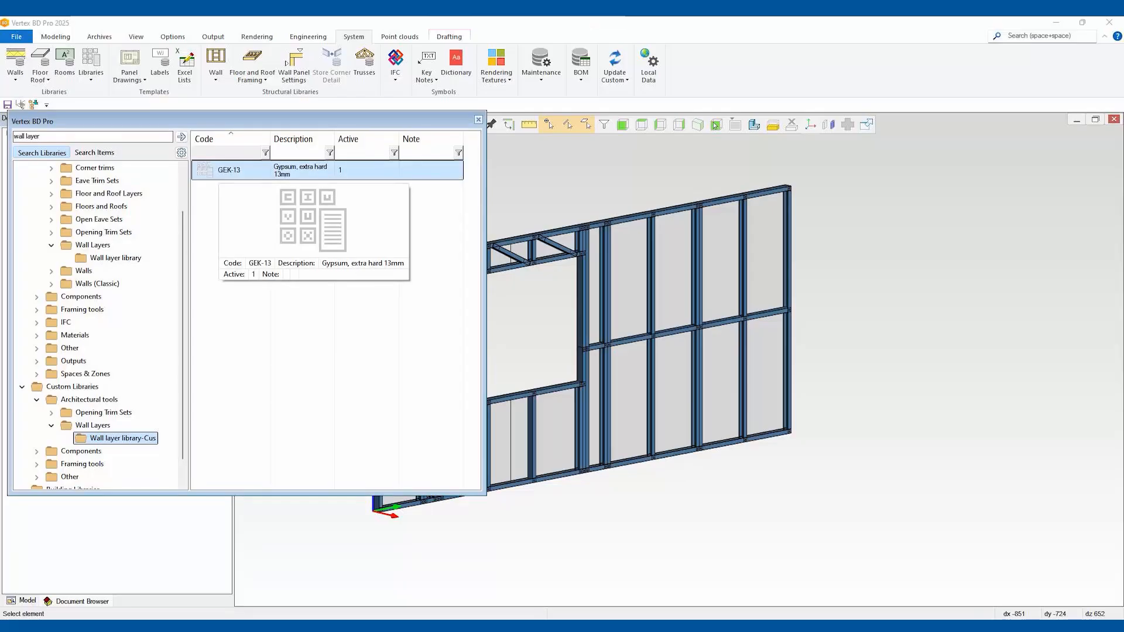
pyautogui.press('Escape')
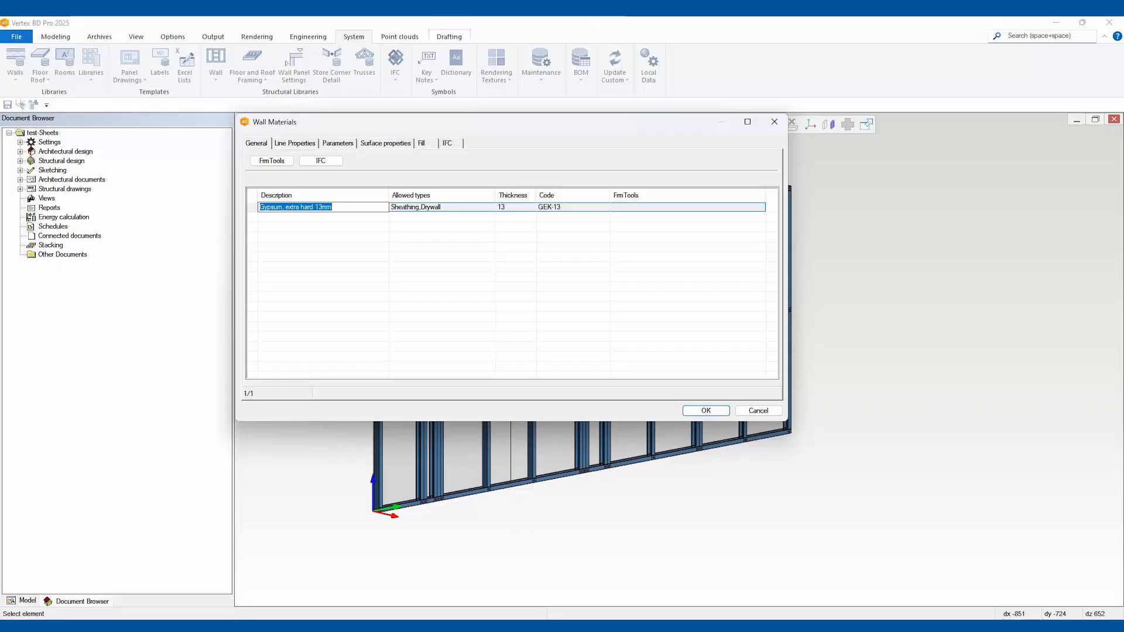
pyautogui.write('Shadowclad')
pyautogui.press('Tab')
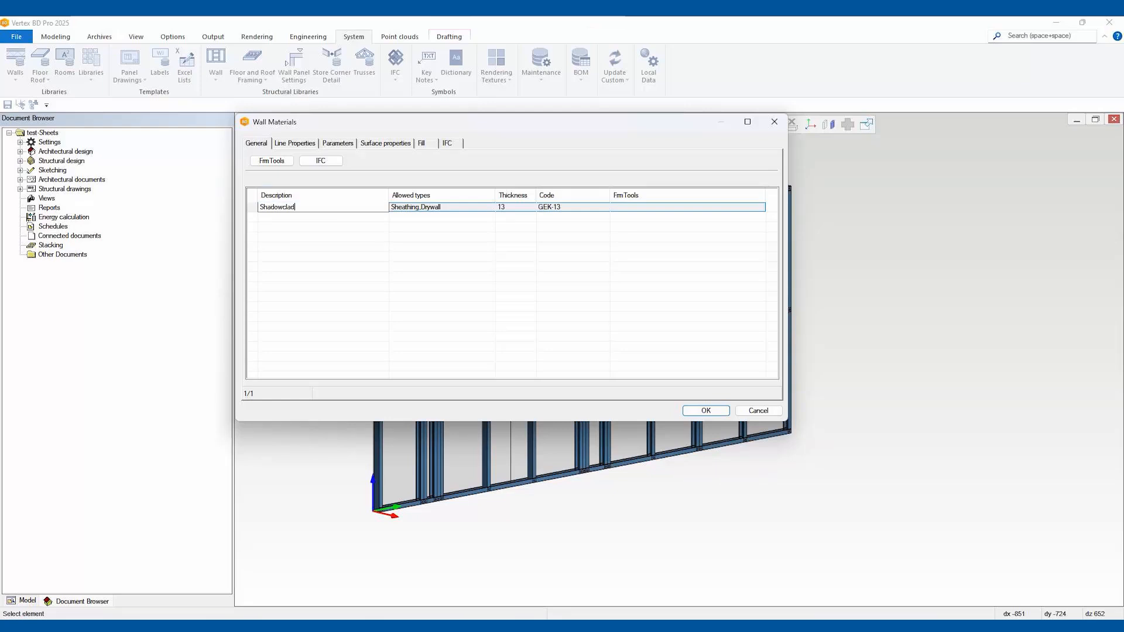
# Set the Shadowclad material's allowed types to Sheathing, Siding and Siding Cladding, without the Drywall specifier
pyautogui.click(442, 207)
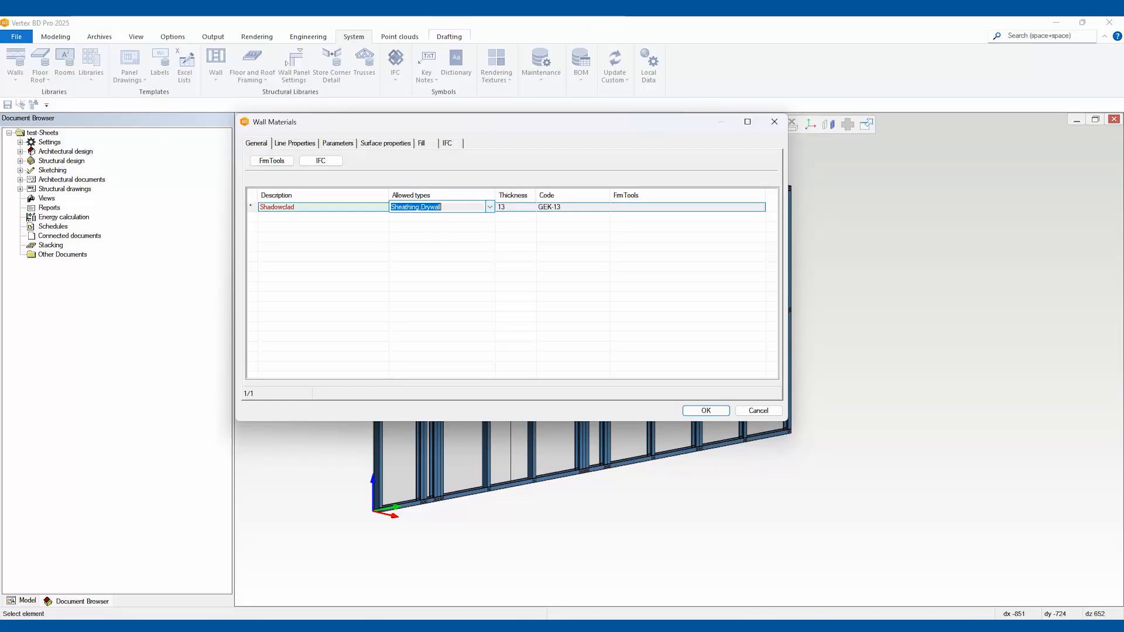
pyautogui.click(489, 206)
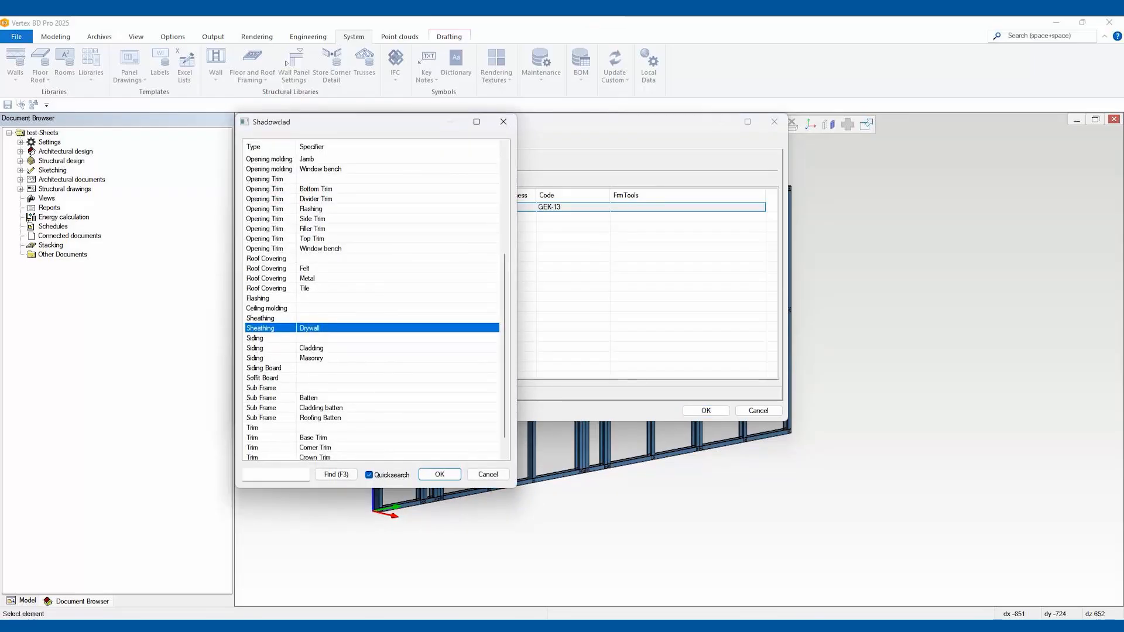
pyautogui.click(260, 317)
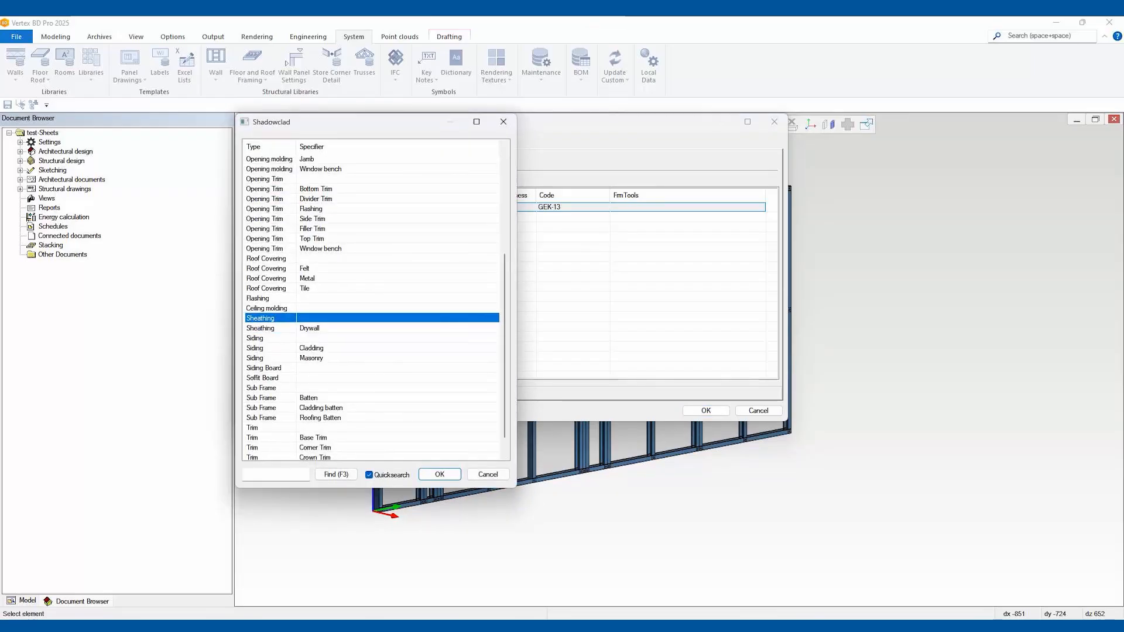
pyautogui.keyDown('ctrl'); pyautogui.click(256, 338); pyautogui.keyUp('ctrl')
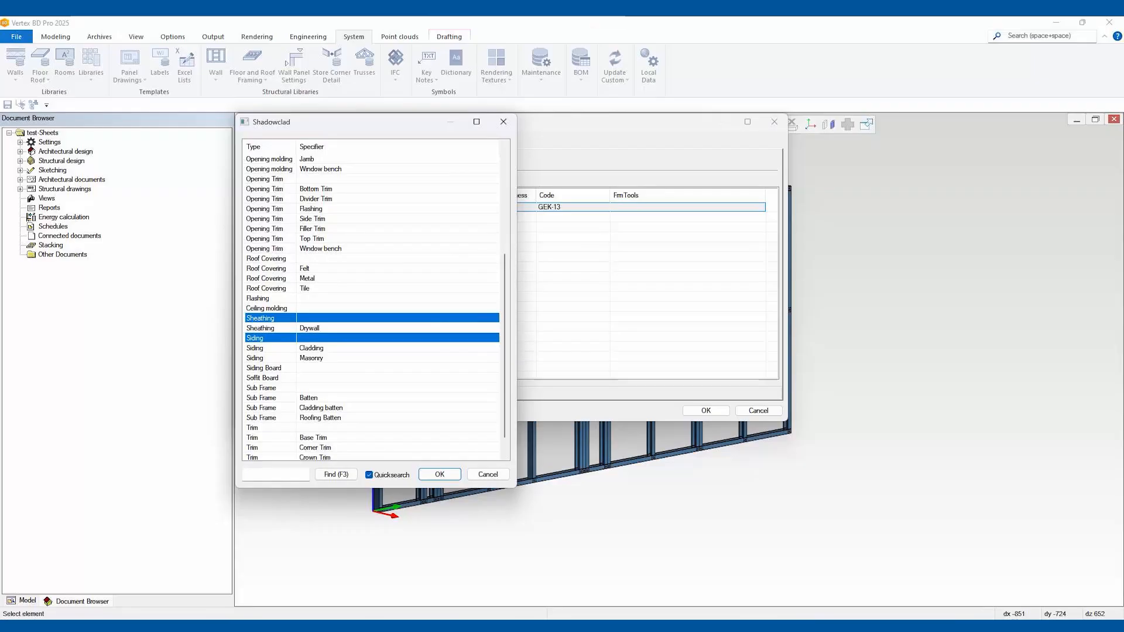
pyautogui.keyDown('ctrl'); pyautogui.click(255, 348); pyautogui.keyUp('ctrl')
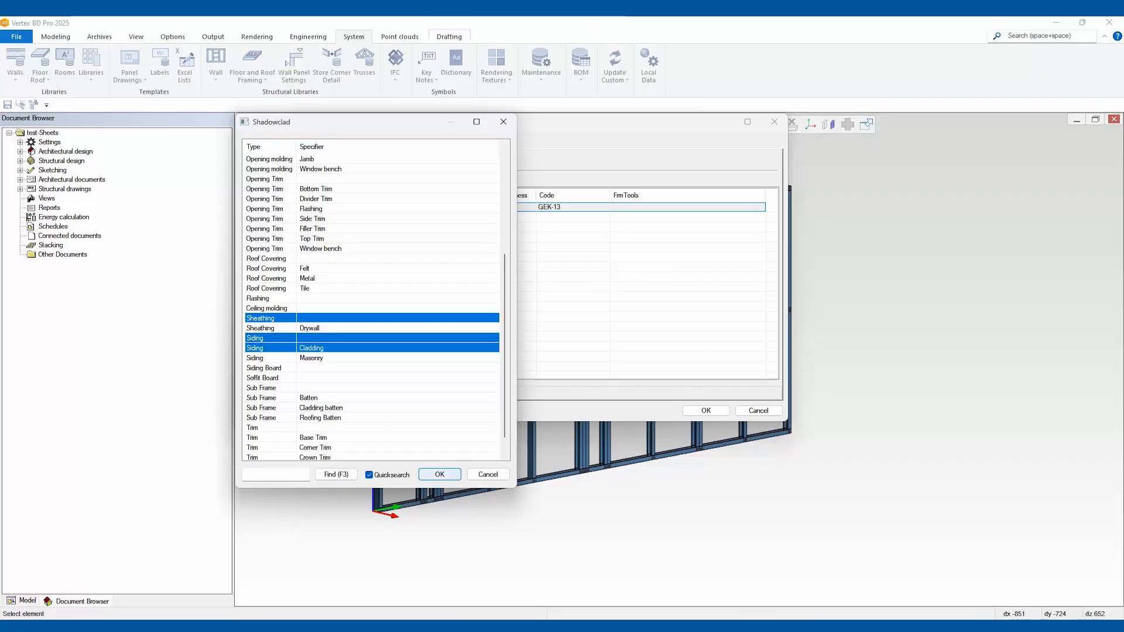
pyautogui.press('Return')
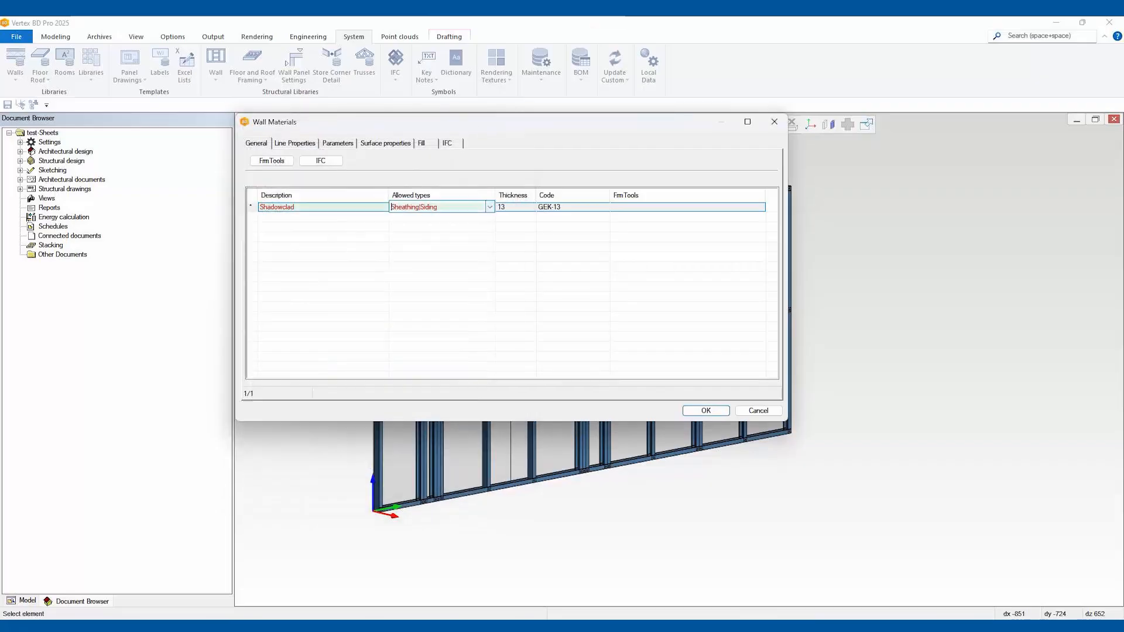
# Set the Shadowclad material's thickness to 12 and its code to SC-12, and save the material
pyautogui.press('Tab')
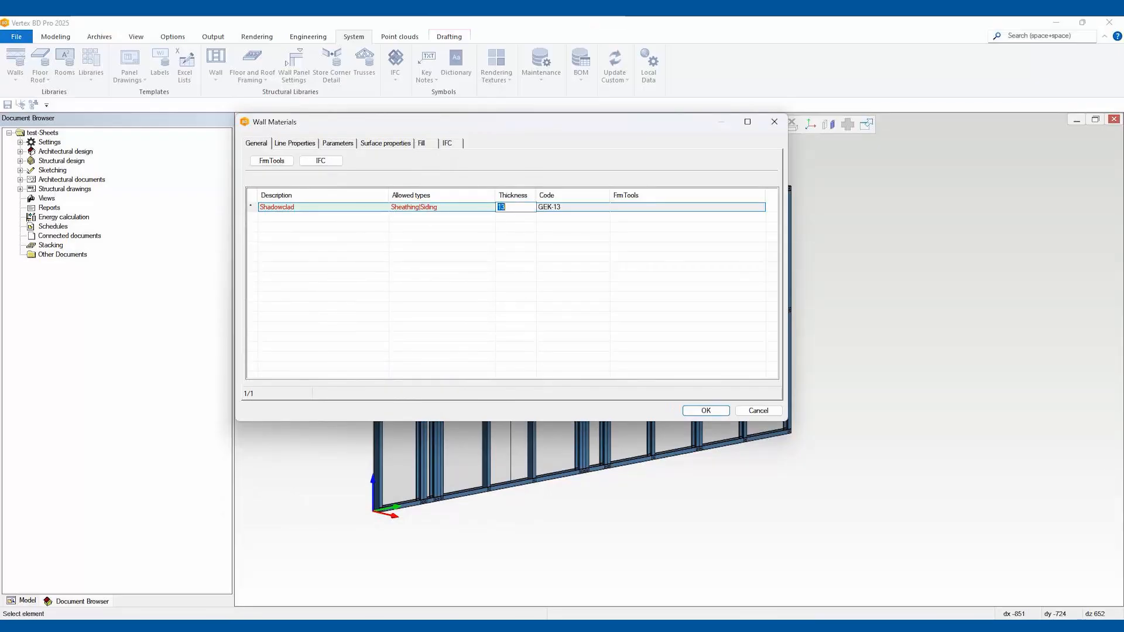
pyautogui.write('12')
pyautogui.press('Tab')
pyautogui.write('SC-12')
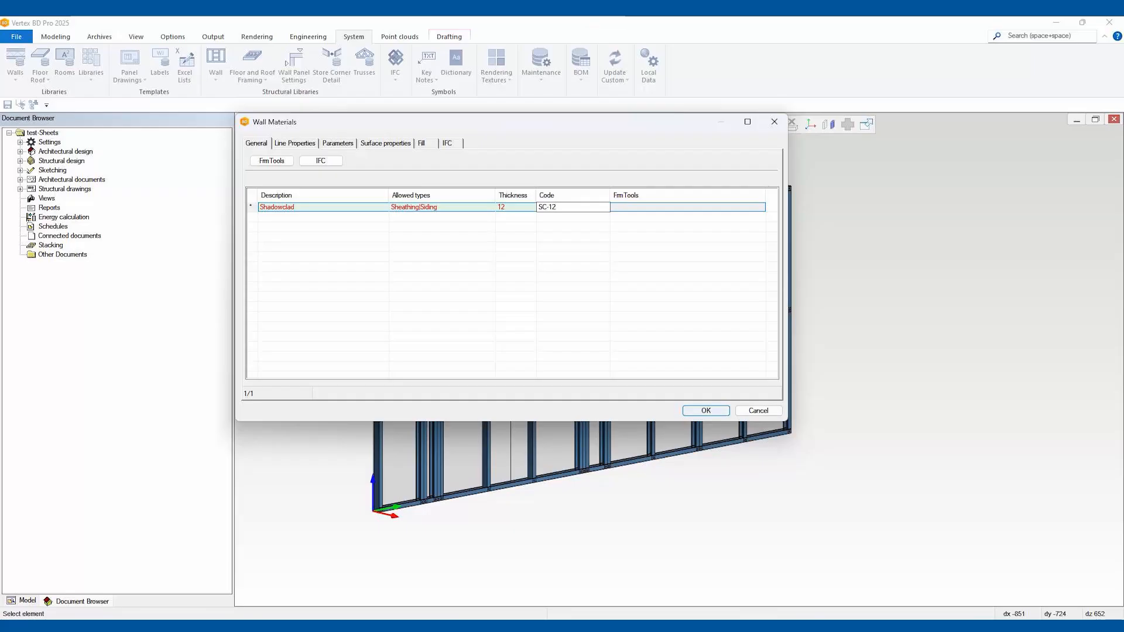
pyautogui.press('Return')
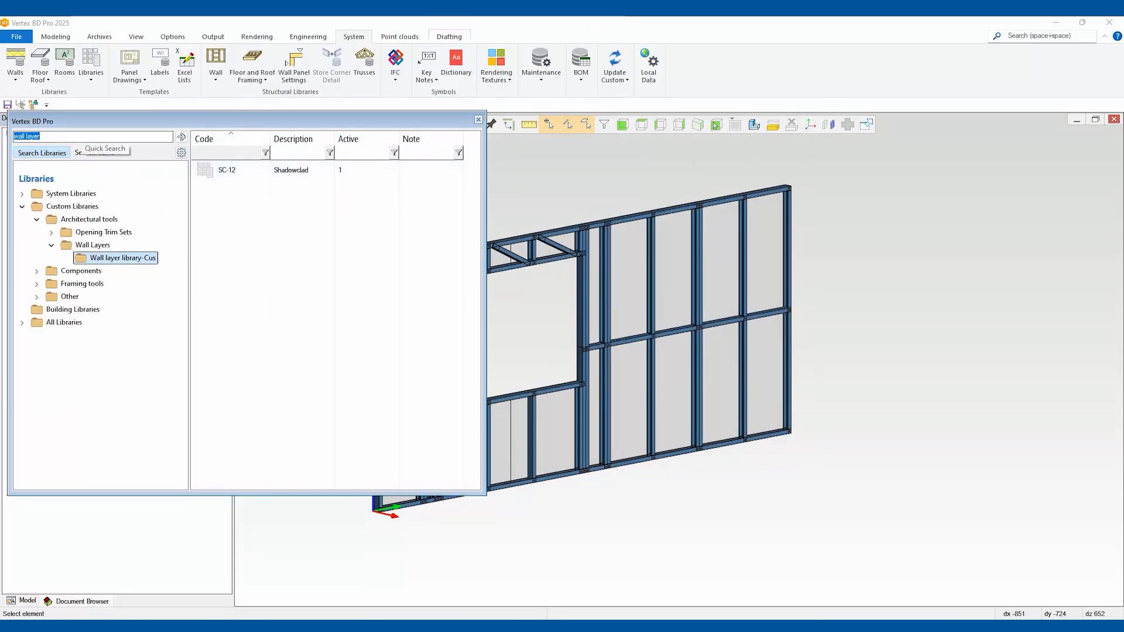
# Search the libraries for "sheet" and open the system library Plywood Boards, AU
pyautogui.doubleClick(83, 135)
pyautogui.click(82, 135)
pyautogui.hotkey('ctrl', 'a')
pyautogui.write('sheet')
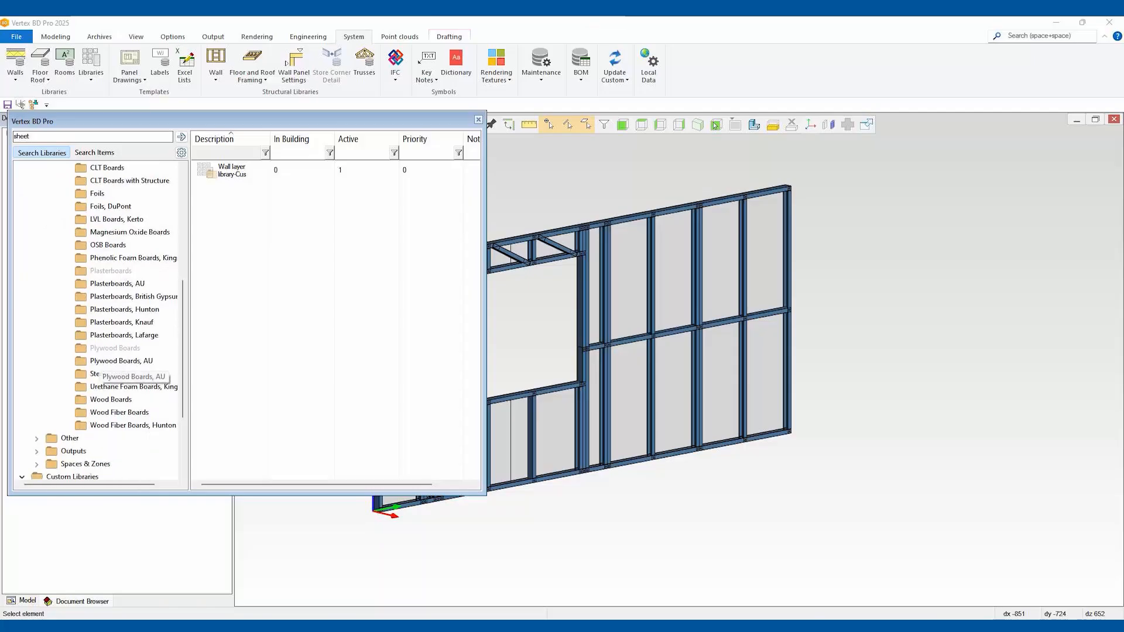
pyautogui.click(121, 360)
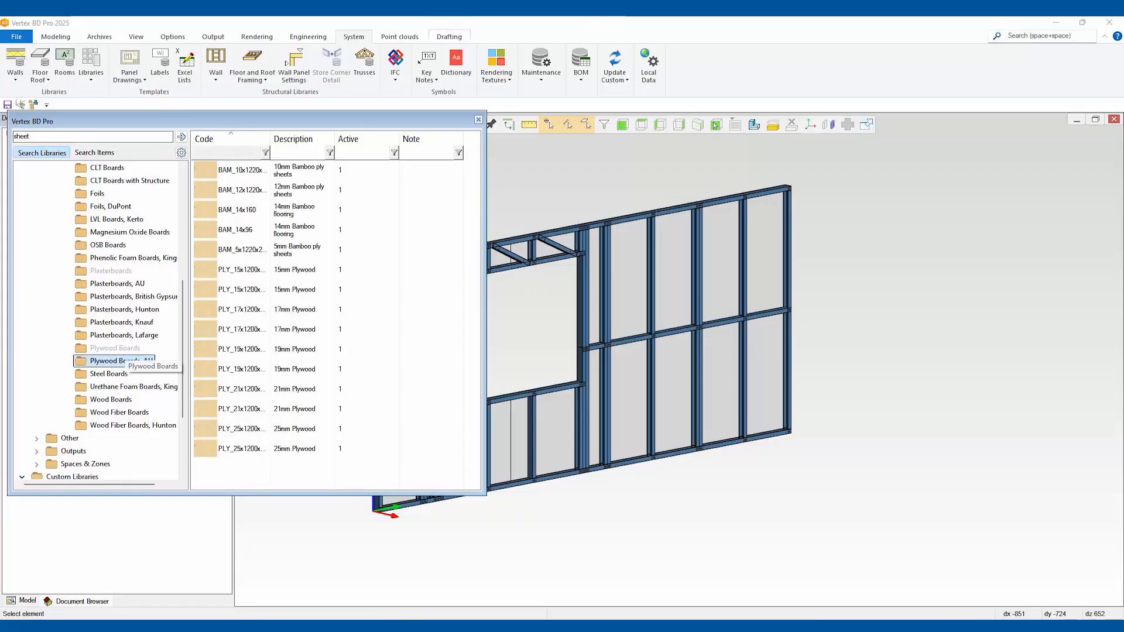
# Check the copy options for the first 21mm Plywood entry and look through the neighbouring sheet material libraries
pyautogui.moveTo(295, 389); pyautogui.dragTo(229, 391)
pyautogui.rightClick(229, 391)
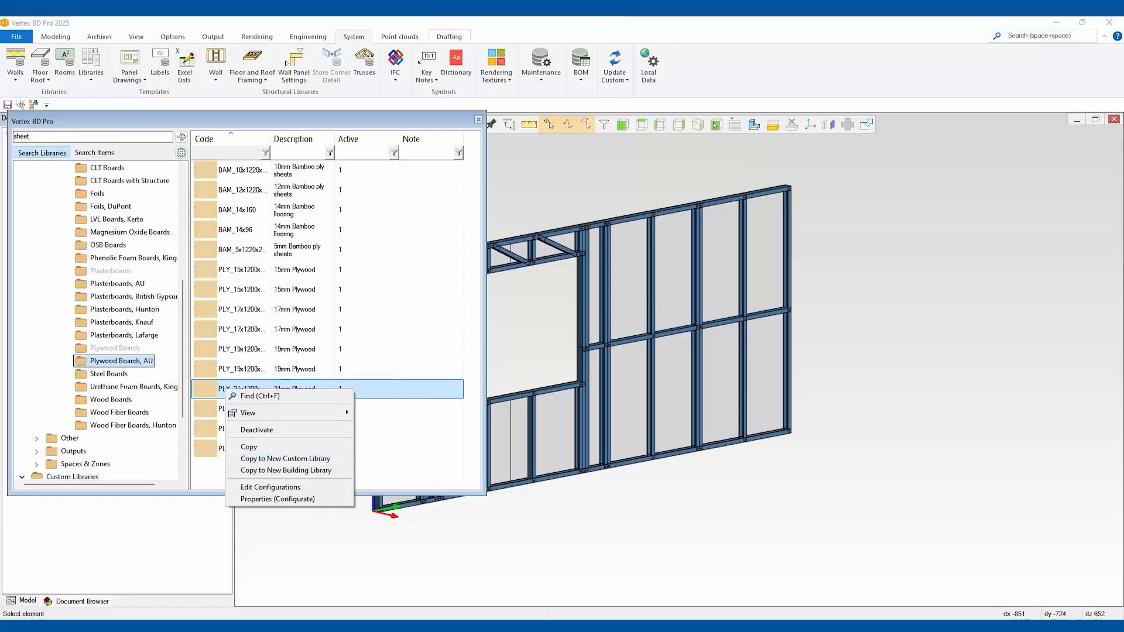
pyautogui.press('Escape')
pyautogui.scroll(-2, 107, 322)
pyautogui.scroll(2, 106, 322)
pyautogui.scroll(3, 97, 321)
pyautogui.scroll(-4, 100, 322)
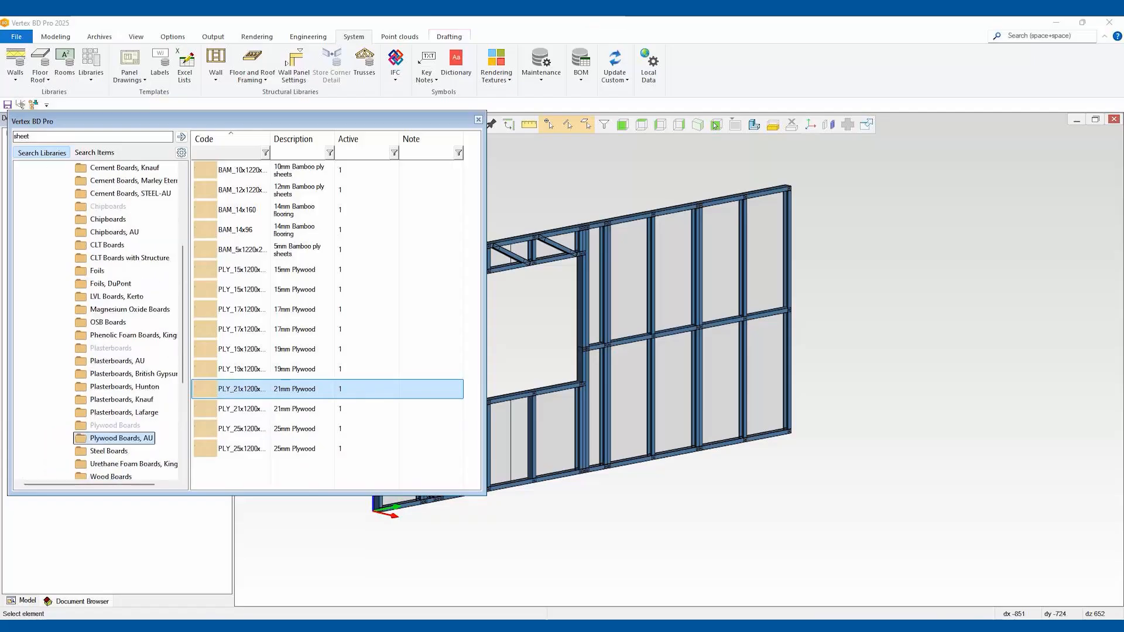
# Copy the first 21mm Plywood entry to a new custom library described as Plywood Boards, AU-Cus
pyautogui.scroll(-2, 107, 322)
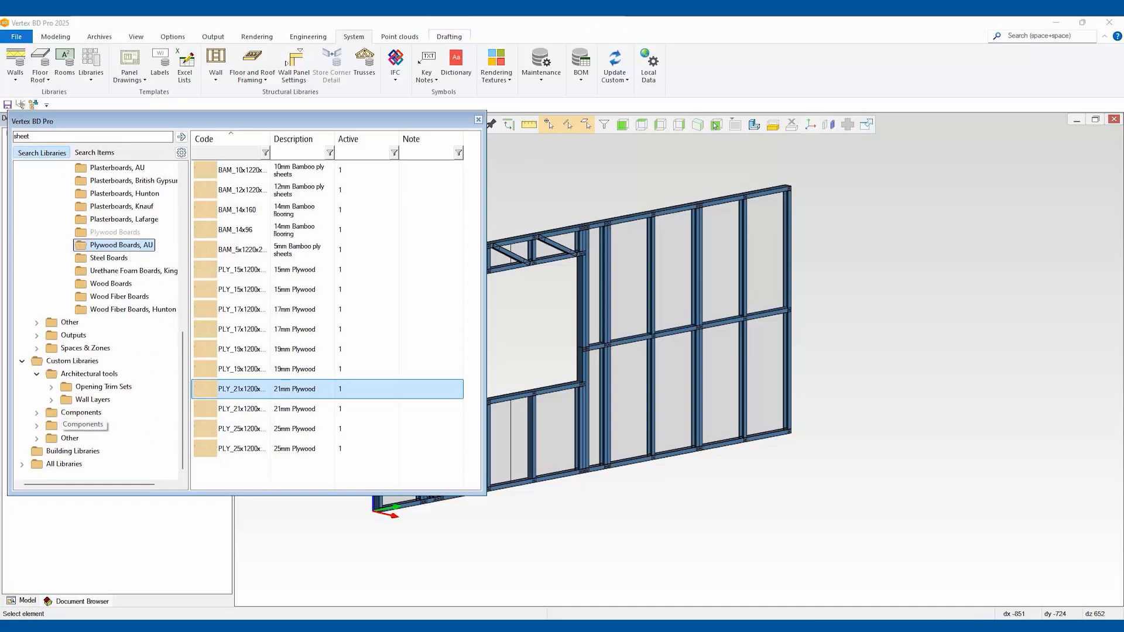
pyautogui.click(36, 374)
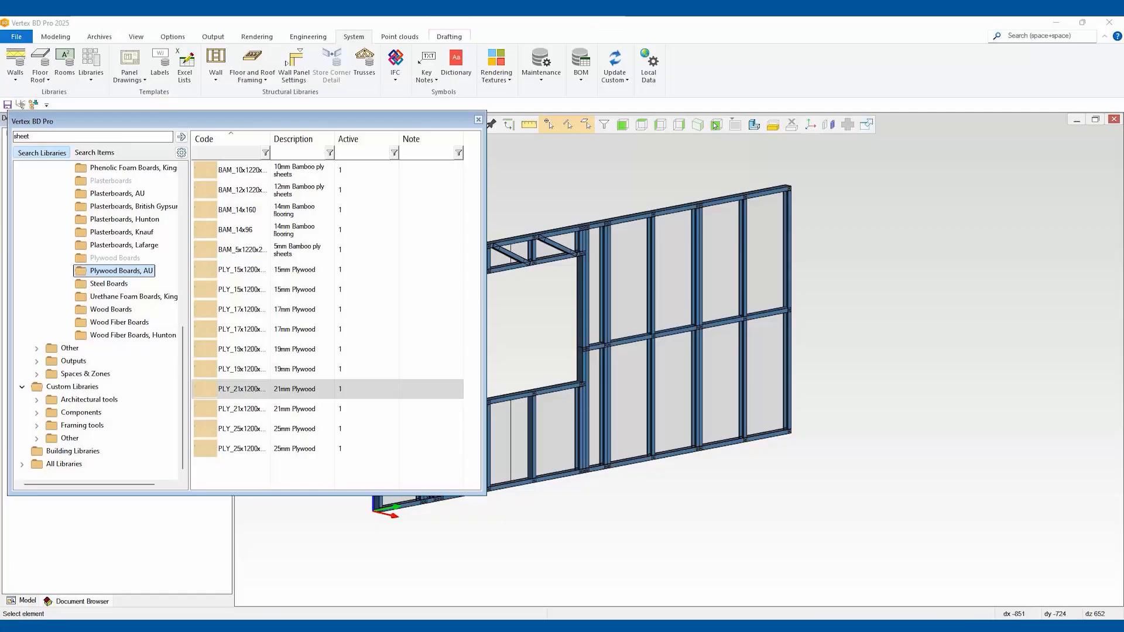
pyautogui.scroll(8, 97, 322)
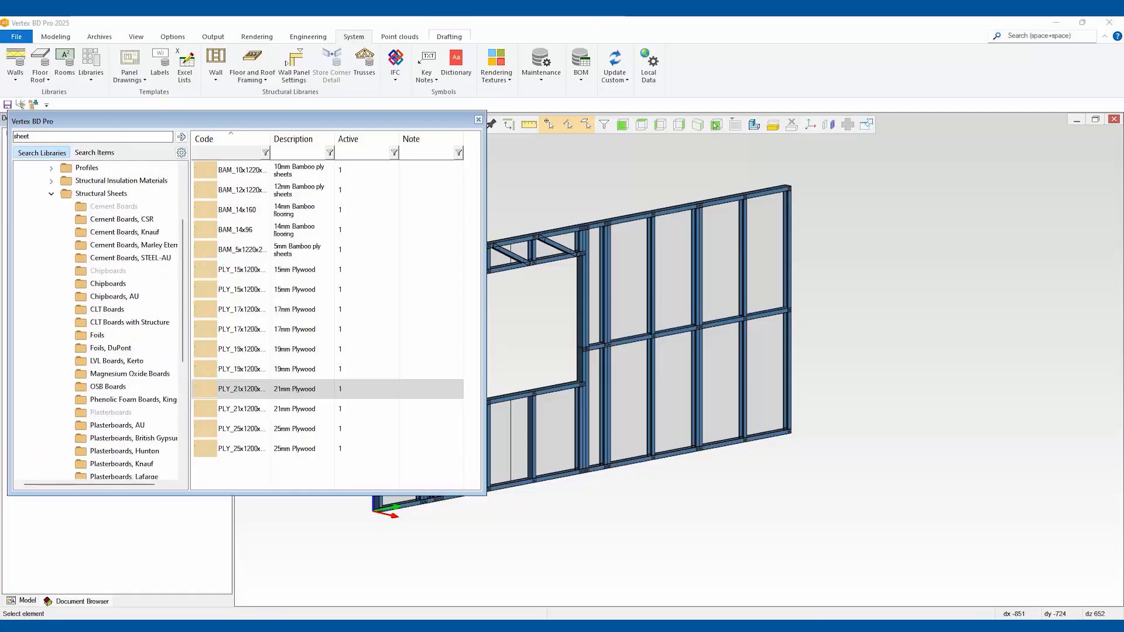
pyautogui.scroll(-7, 97, 322)
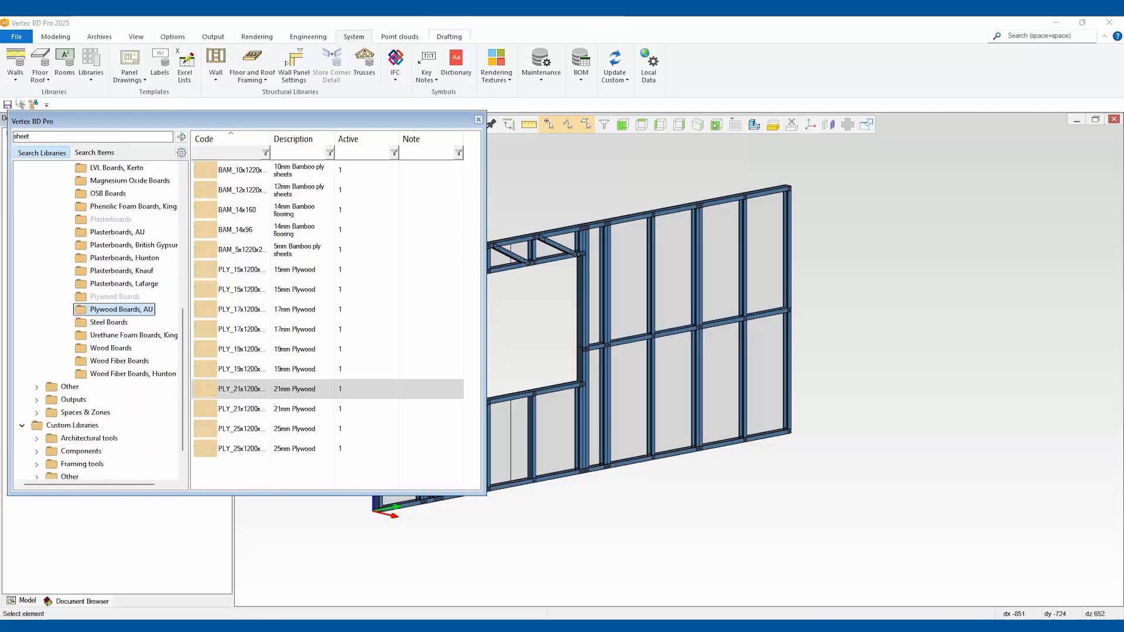
pyautogui.scroll(-1, 97, 322)
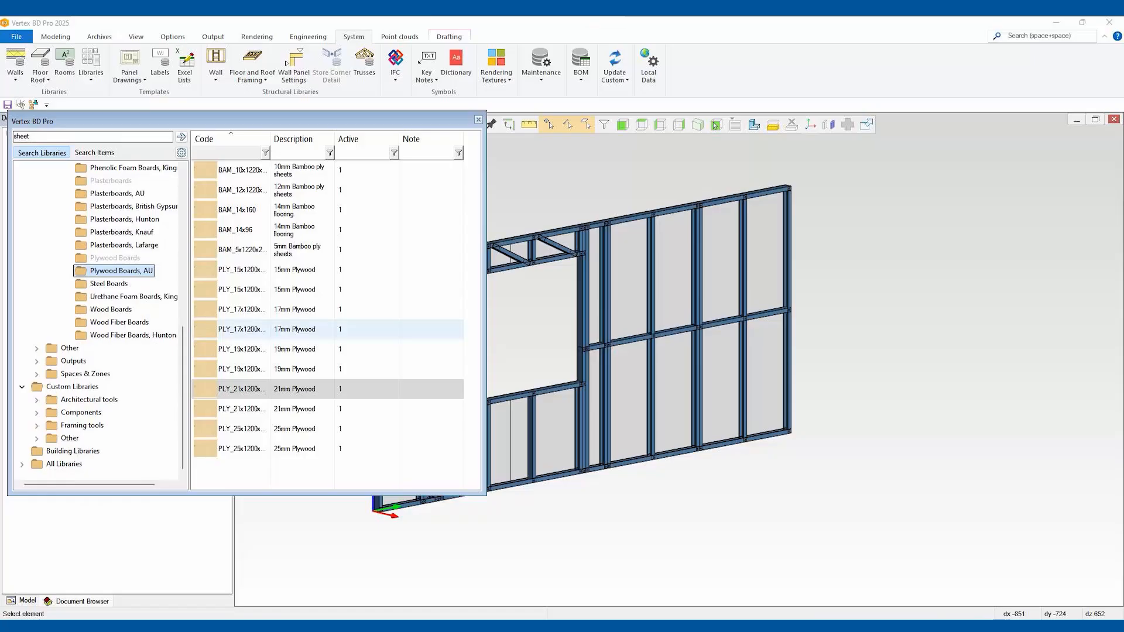
pyautogui.rightClick(236, 388)
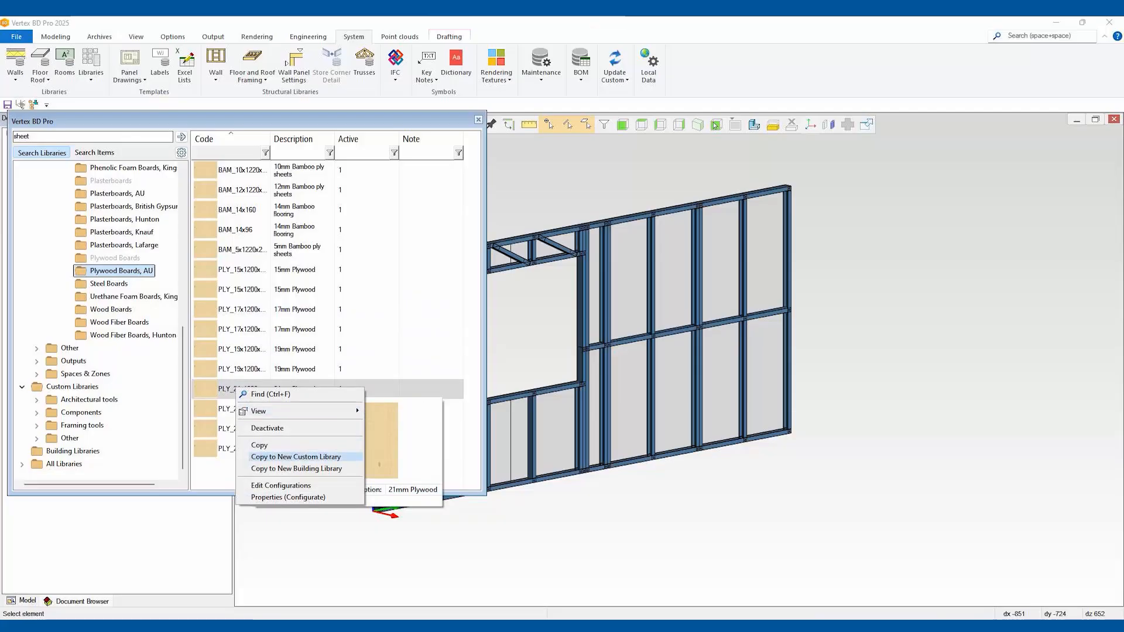
pyautogui.click(295, 457)
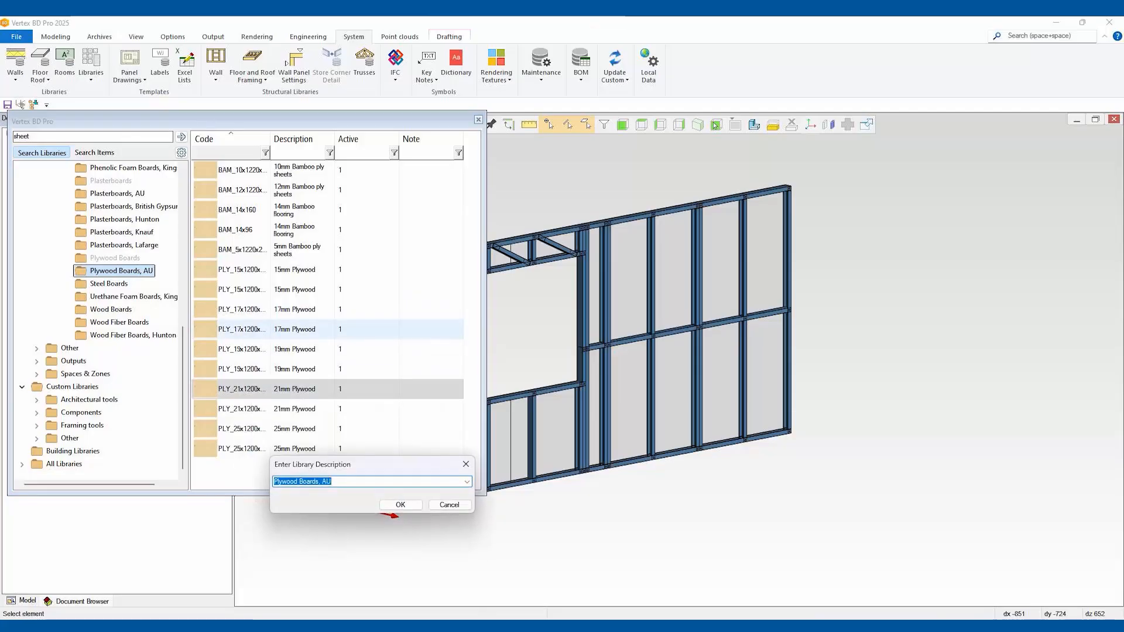
pyautogui.click(331, 481)
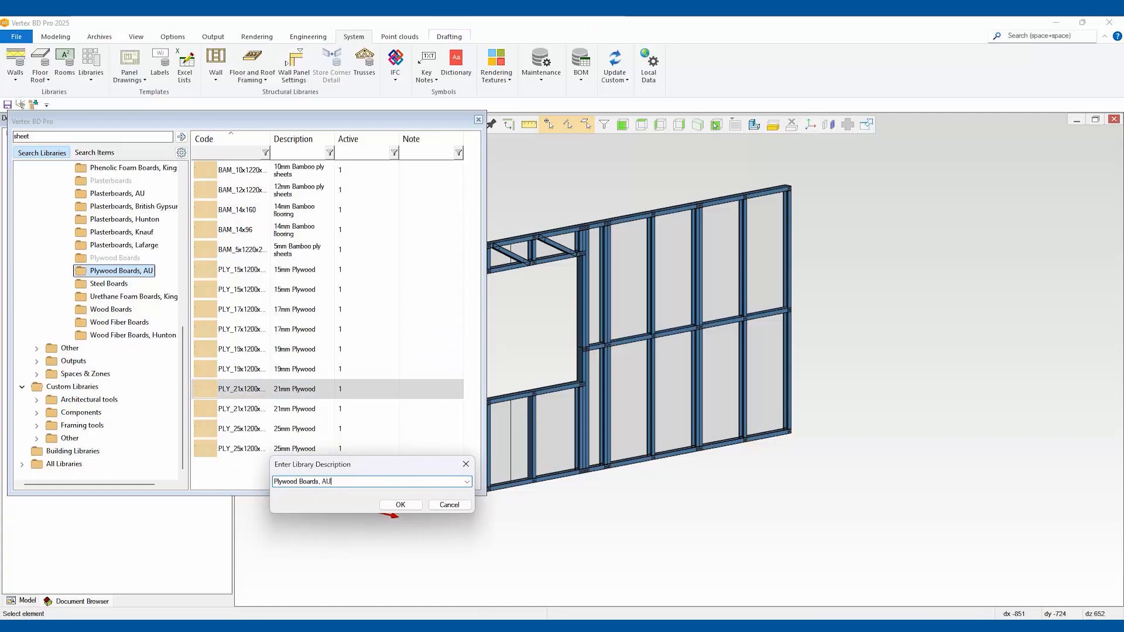
pyautogui.write('-Cus')
pyautogui.click(400, 505)
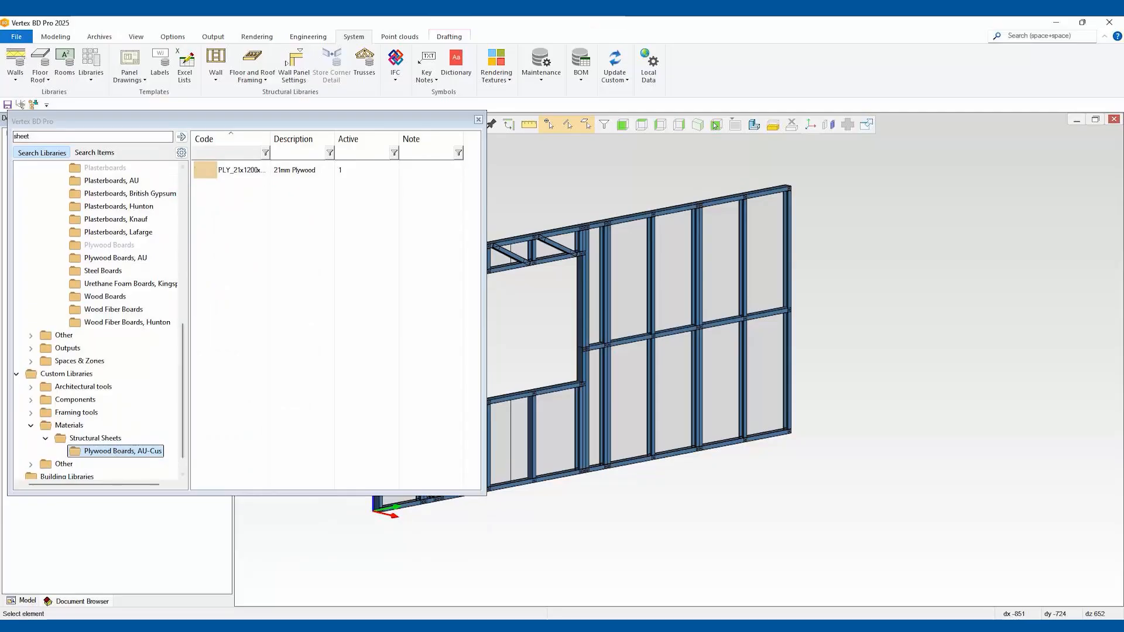
pyautogui.rightClick(109, 451)
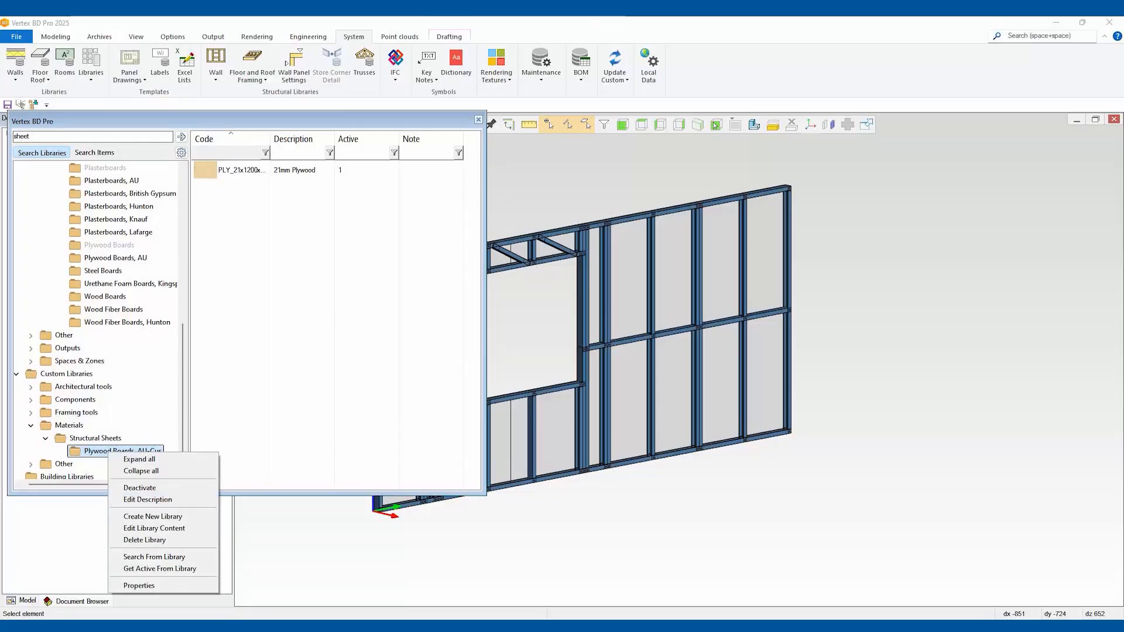
pyautogui.click(223, 173)
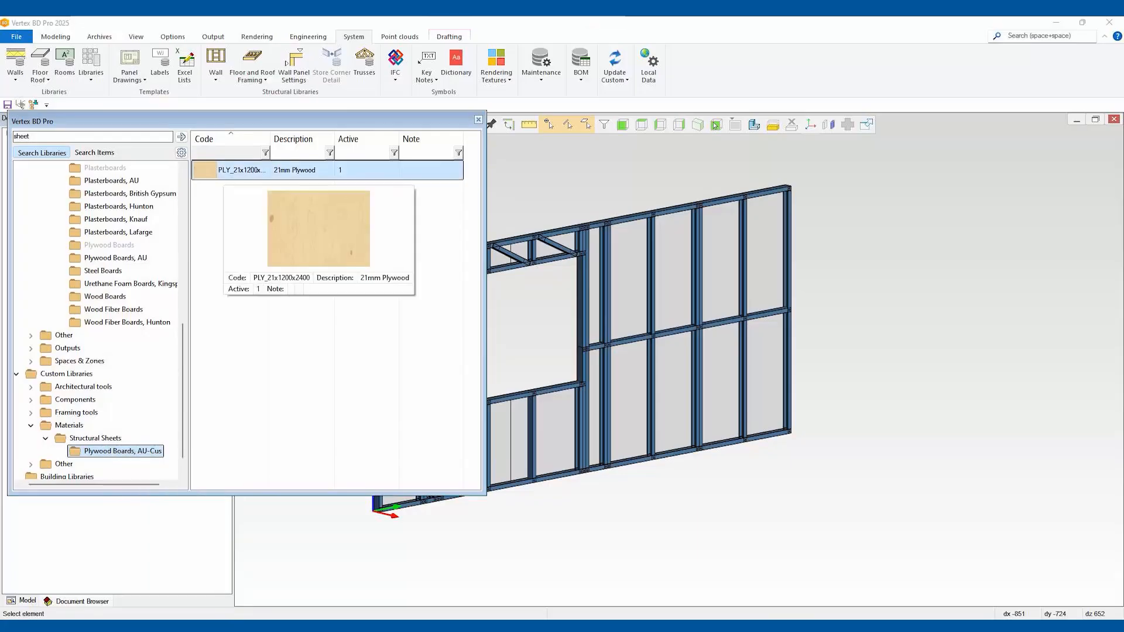
pyautogui.doubleClick(223, 174)
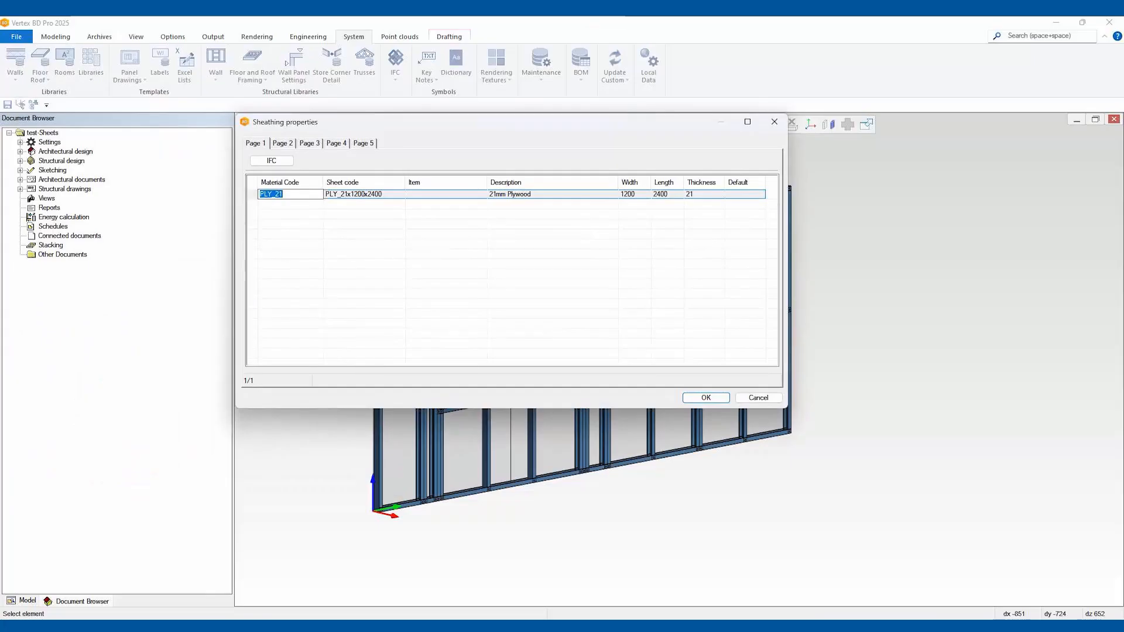
pyautogui.click(758, 397)
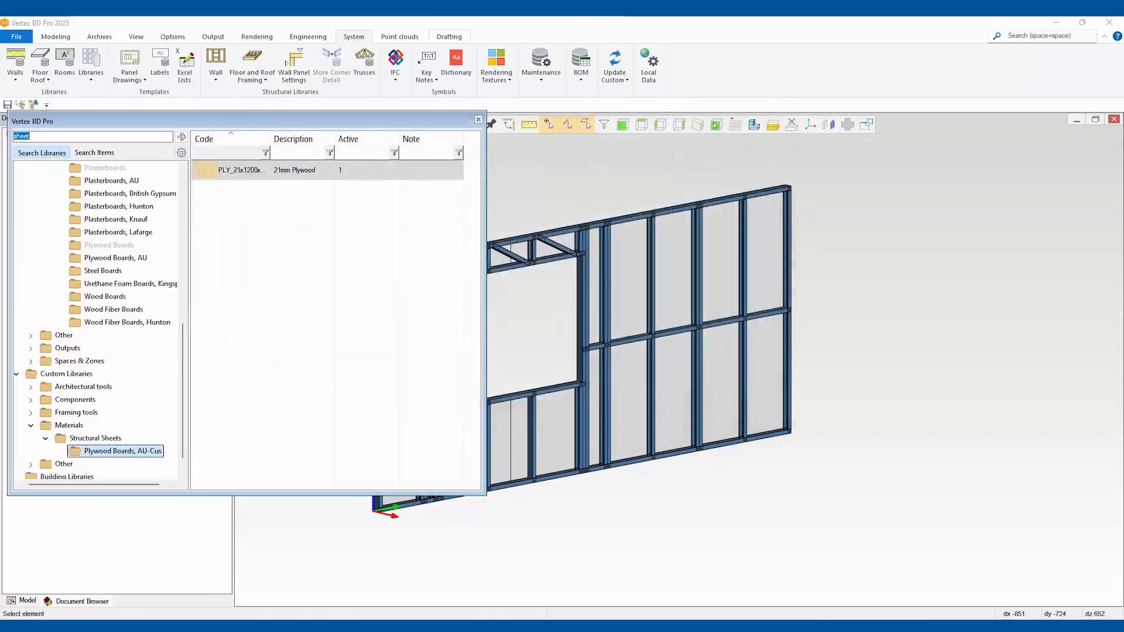
# Edit the content of Plywood Boards, AU-Cus, giving its sheet the material code SC-12, sheet code Shadowclad_24 and description Shadowclad 2440
pyautogui.rightClick(91, 454)
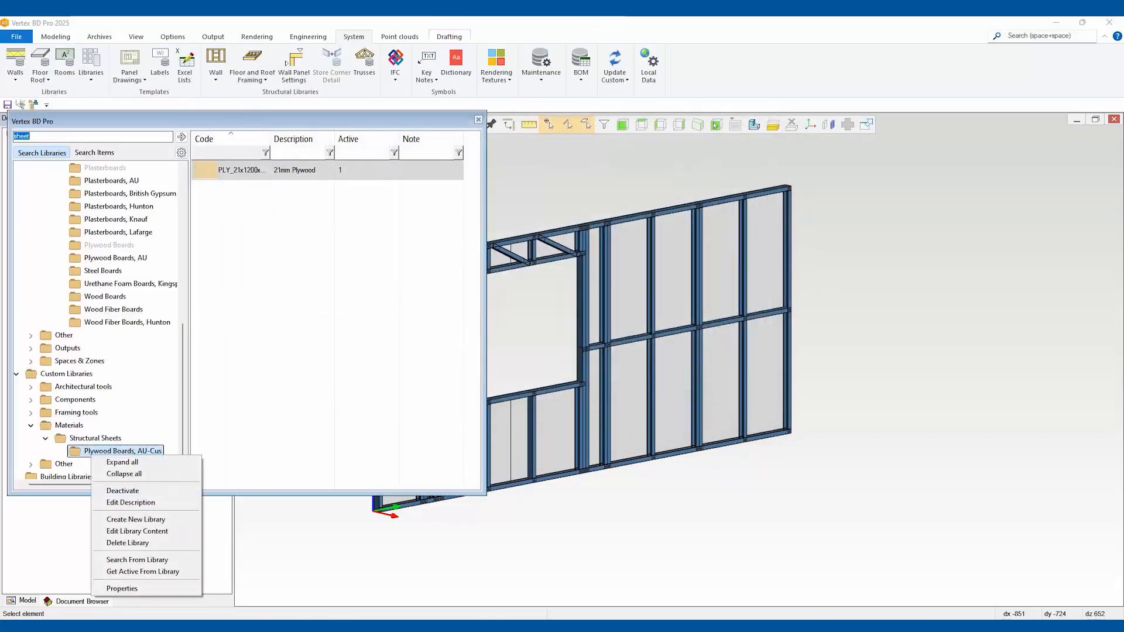
pyautogui.click(137, 531)
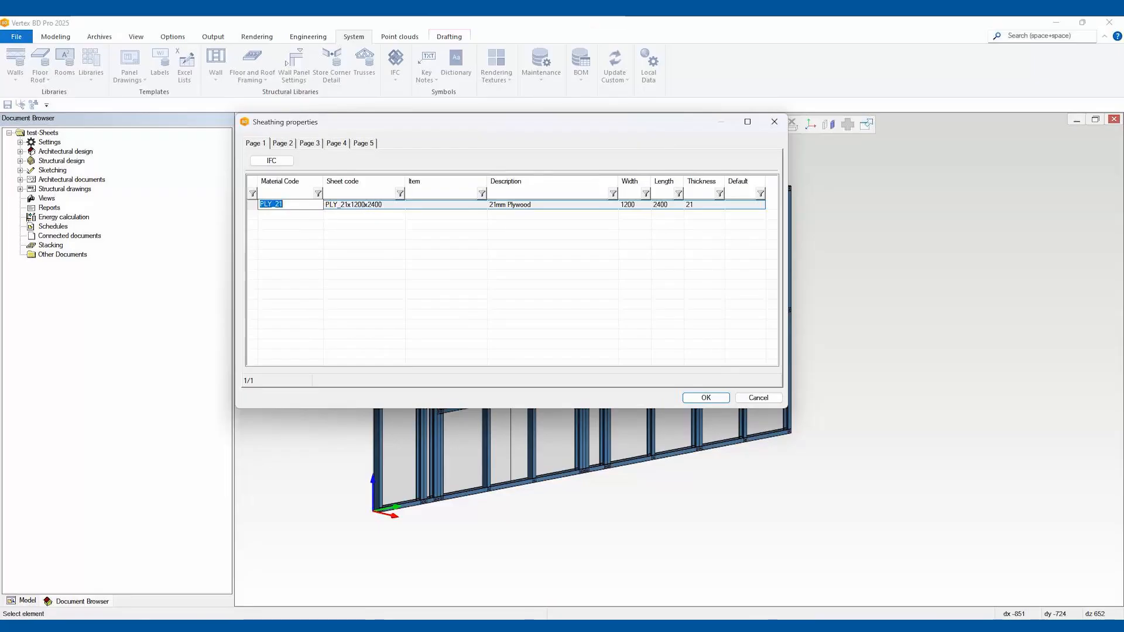
pyautogui.write('SC-12')
pyautogui.press('Tab')
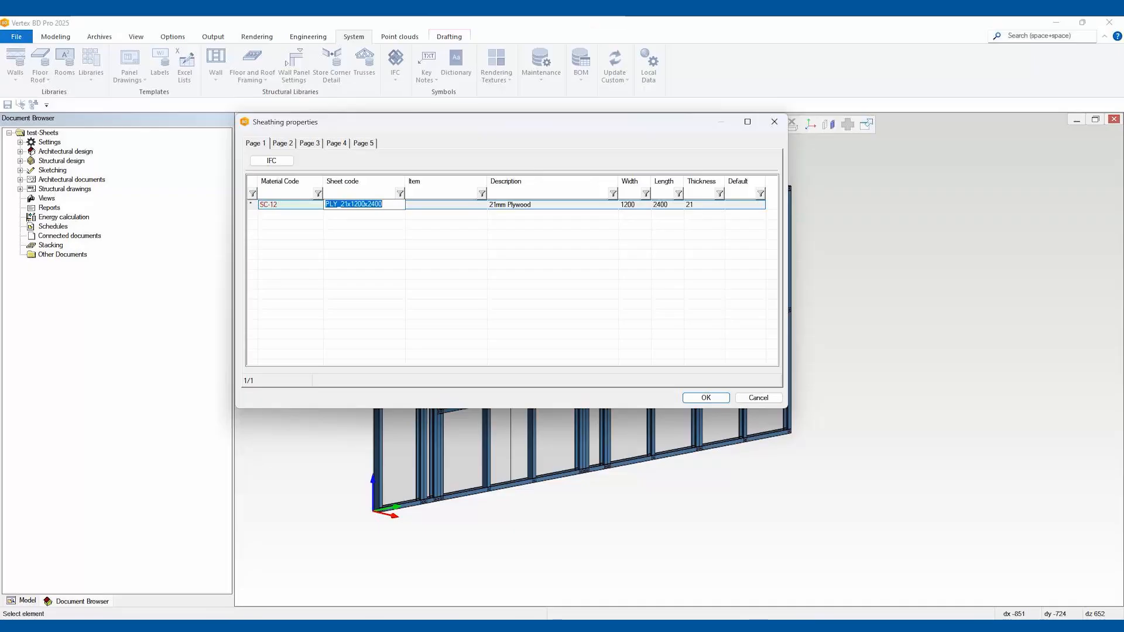
pyautogui.write('Shadowclad_24')
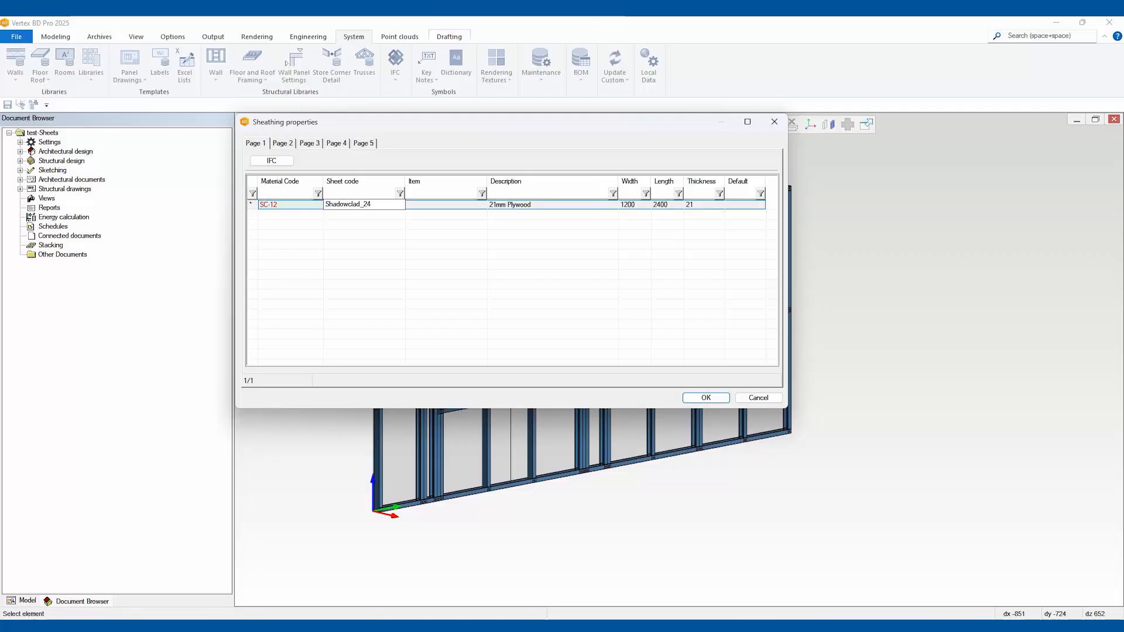
pyautogui.press('Tab')
pyautogui.press('Tab')
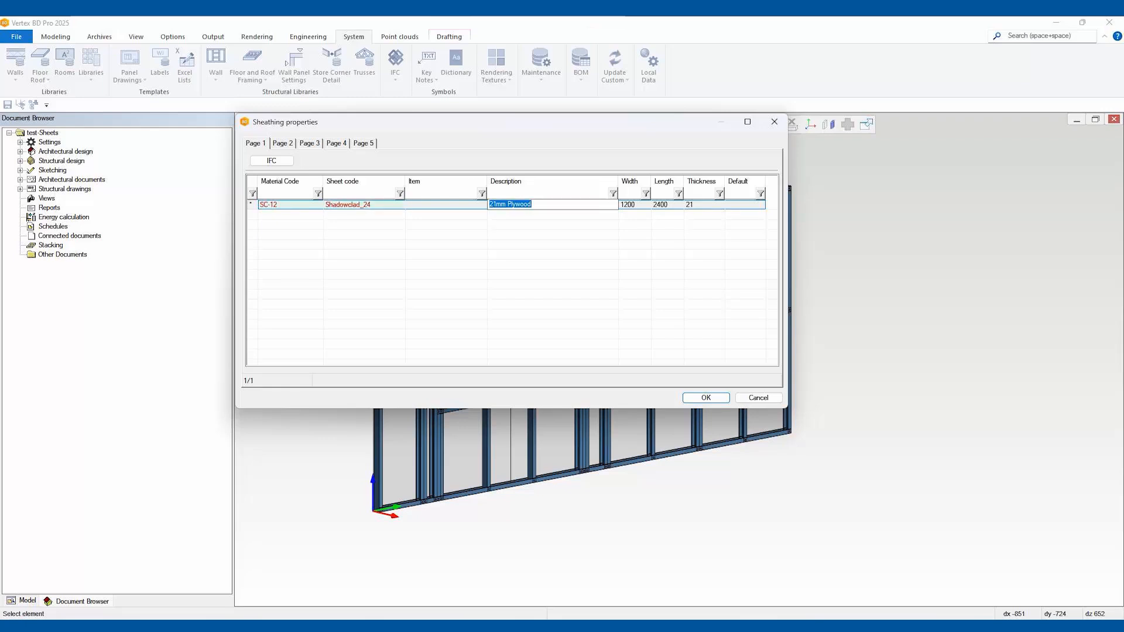
pyautogui.write('Shadowclad 2440')
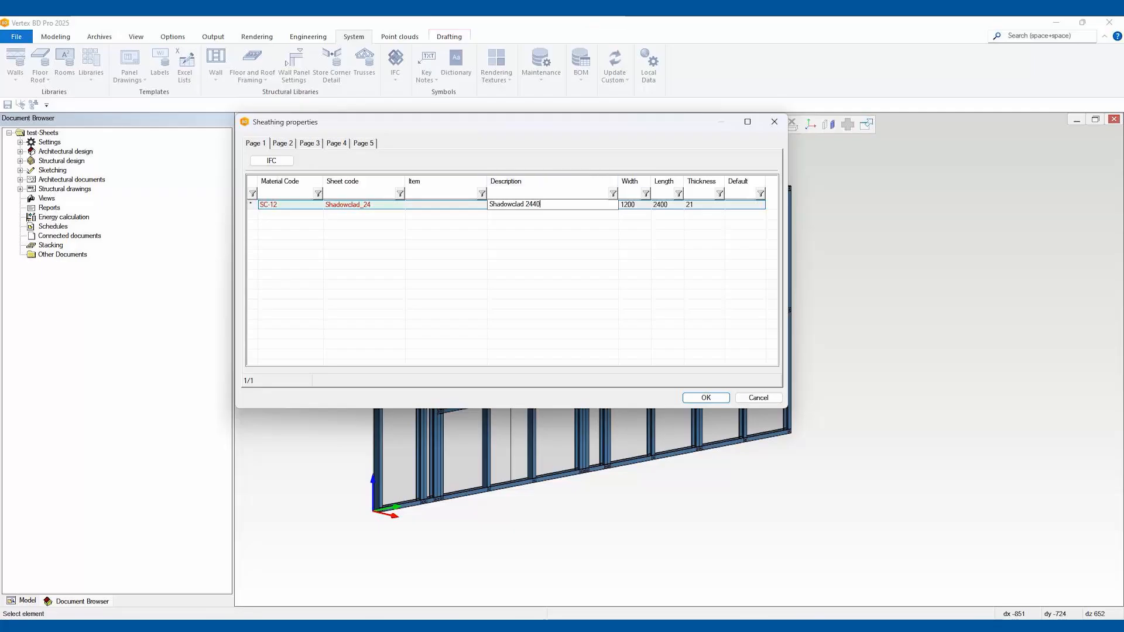
# Set the Shadowclad_24 sheet's length to 2441 and its thickness to 12
pyautogui.click(666, 204)
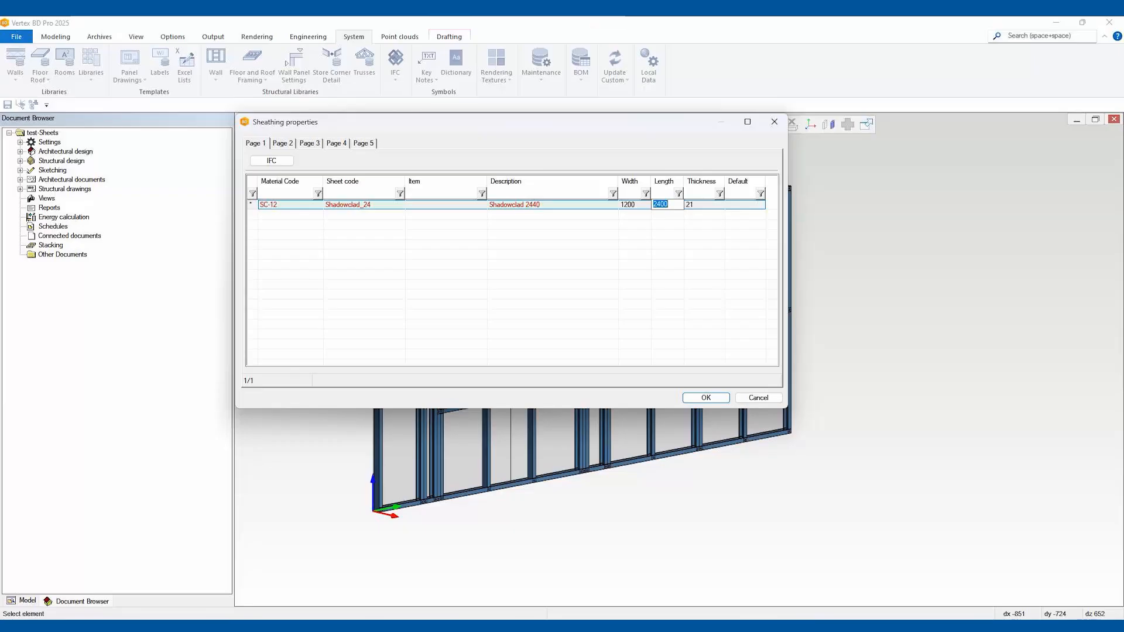
pyautogui.write('2441')
pyautogui.press('Tab')
pyautogui.write('12')
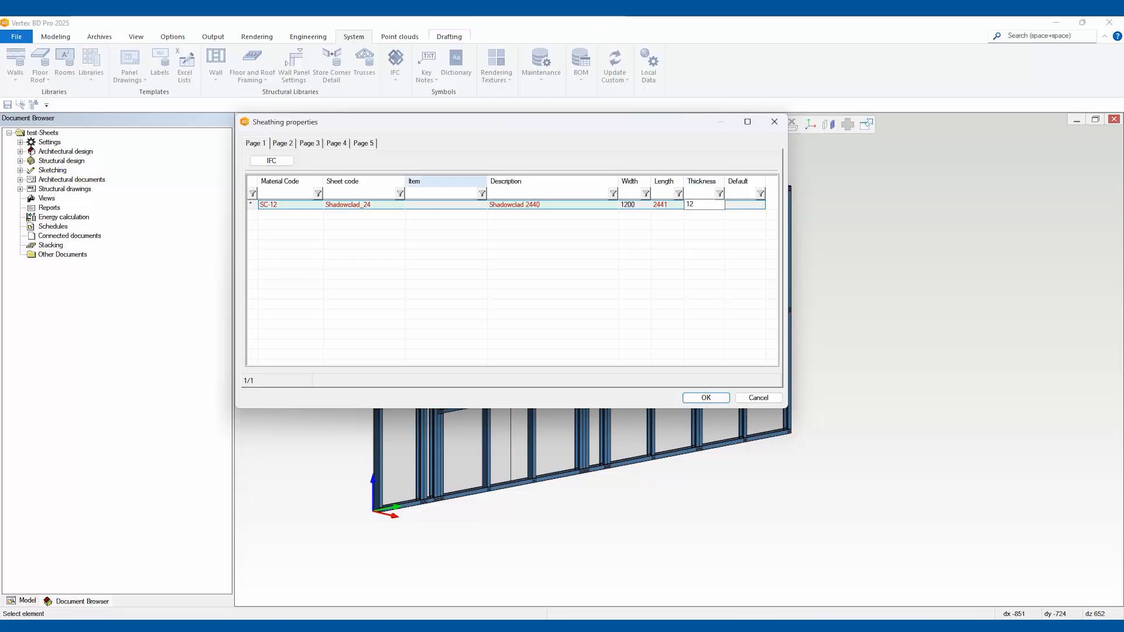
pyautogui.click(283, 143)
pyautogui.press('pageup')
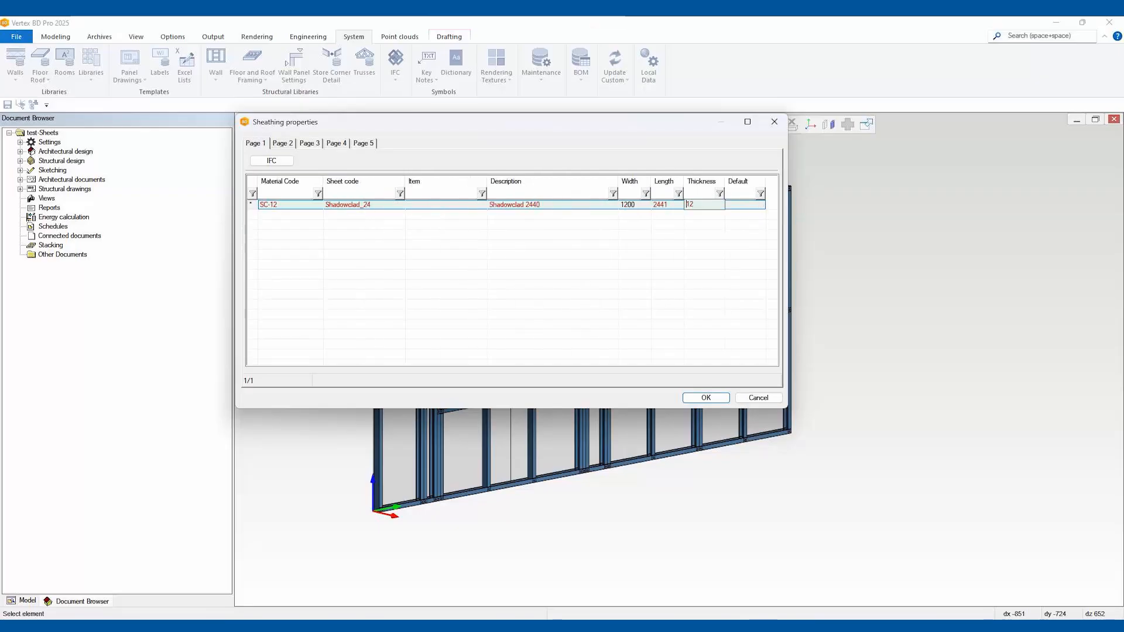
# Duplicate the Shadowclad_24 row and give the copy the sheet code Shadowclad_27 and the description Shadowclad 2745
pyautogui.rightClick(250, 204)
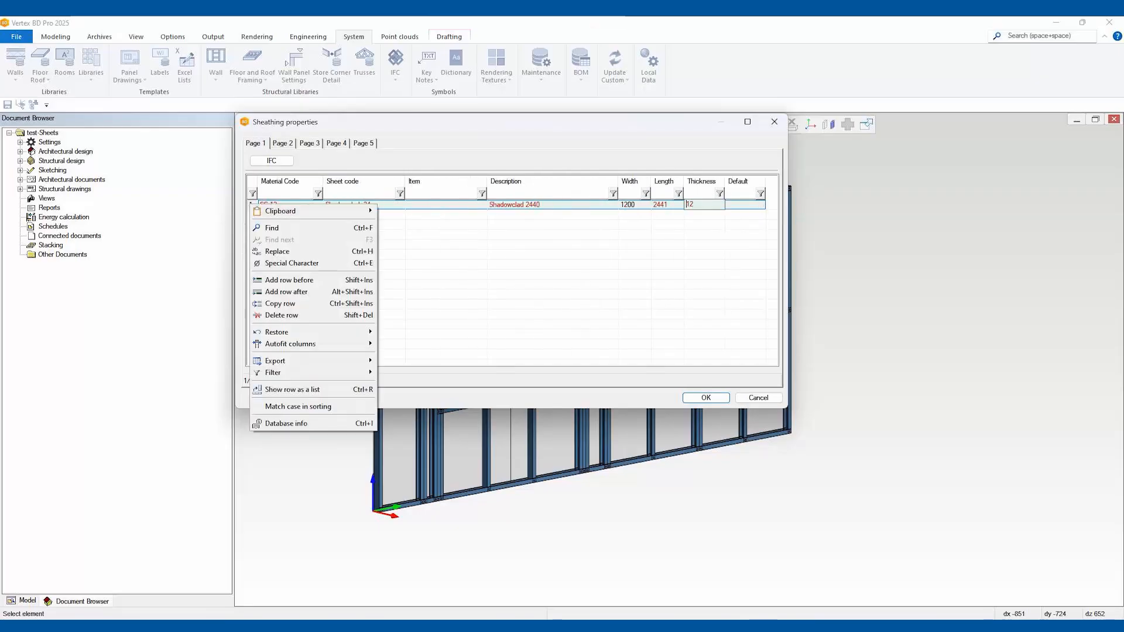
pyautogui.click(280, 304)
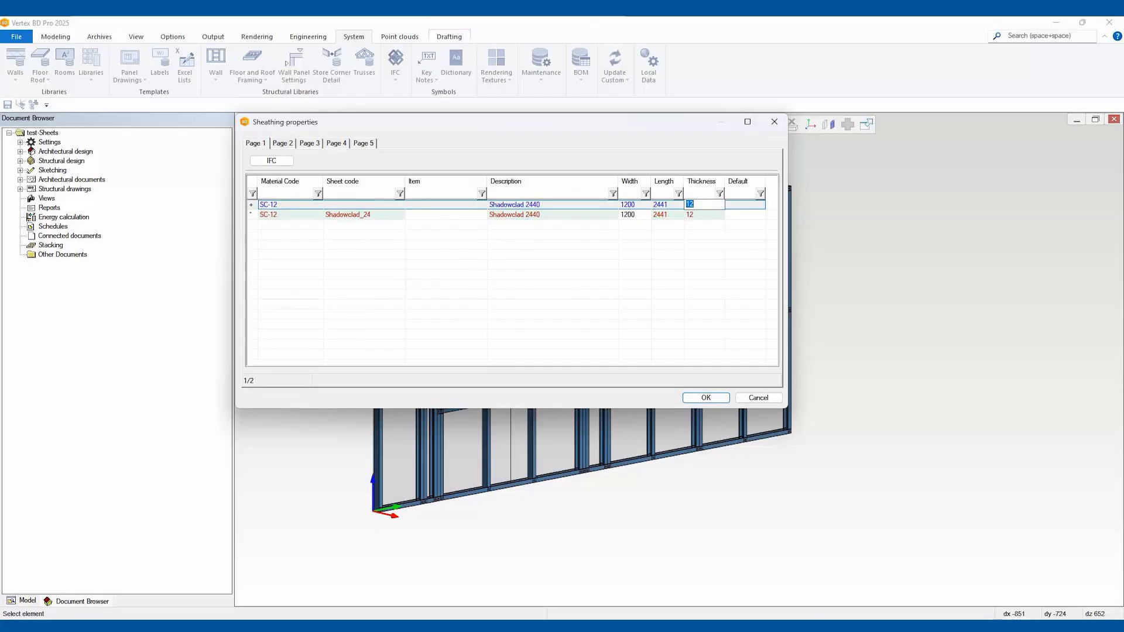
pyautogui.click(364, 214)
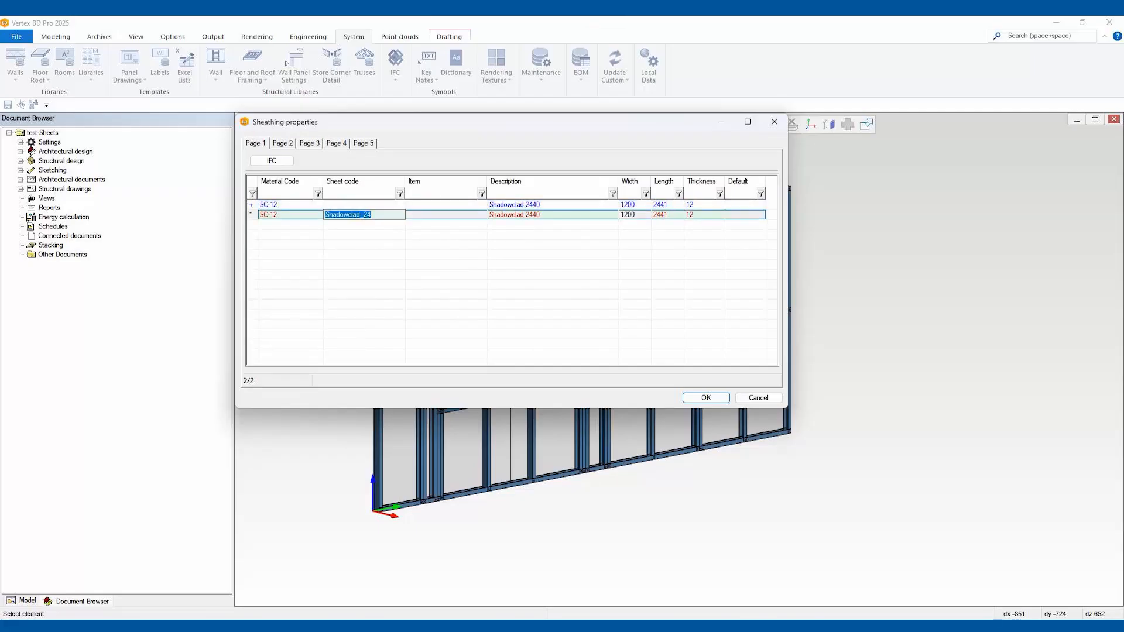
pyautogui.click(363, 204)
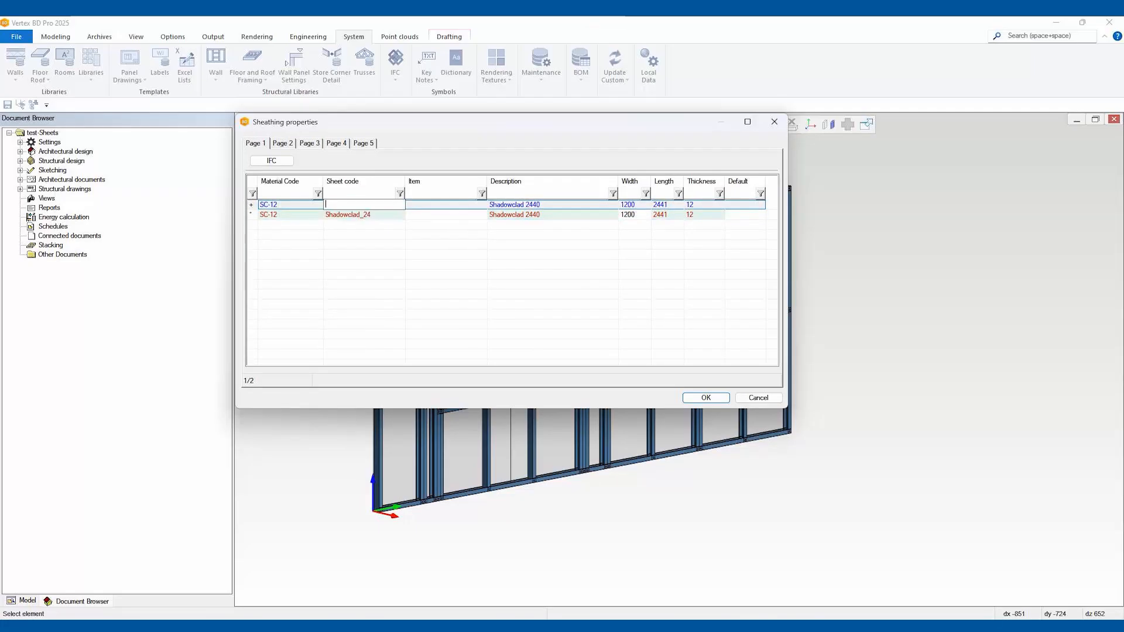
pyautogui.hotkey('ctrl', 'v')
pyautogui.press('End')
pyautogui.hotkey('shift', 'Left')
pyautogui.write('7')
pyautogui.click(513, 204)
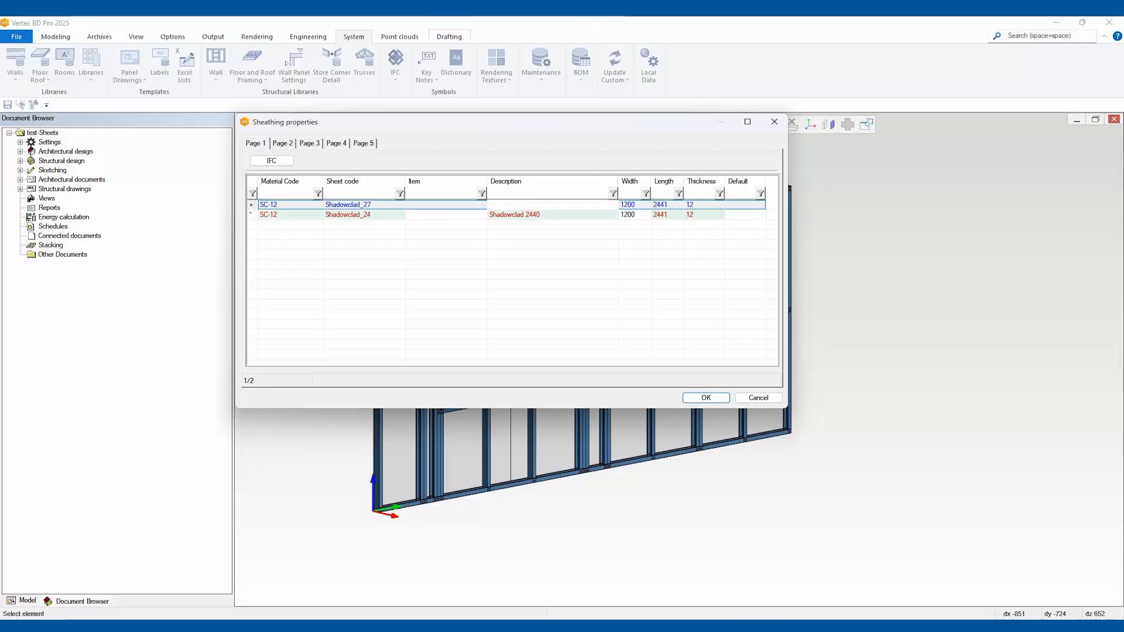
pyautogui.moveTo(540, 204); pyautogui.dragTo(529, 204)
pyautogui.write('745')
# Set the length of Shadowclad_24 to 2440 and the length of Shadowclad_27 to 2745
pyautogui.click(662, 214)
pyautogui.write('2440')
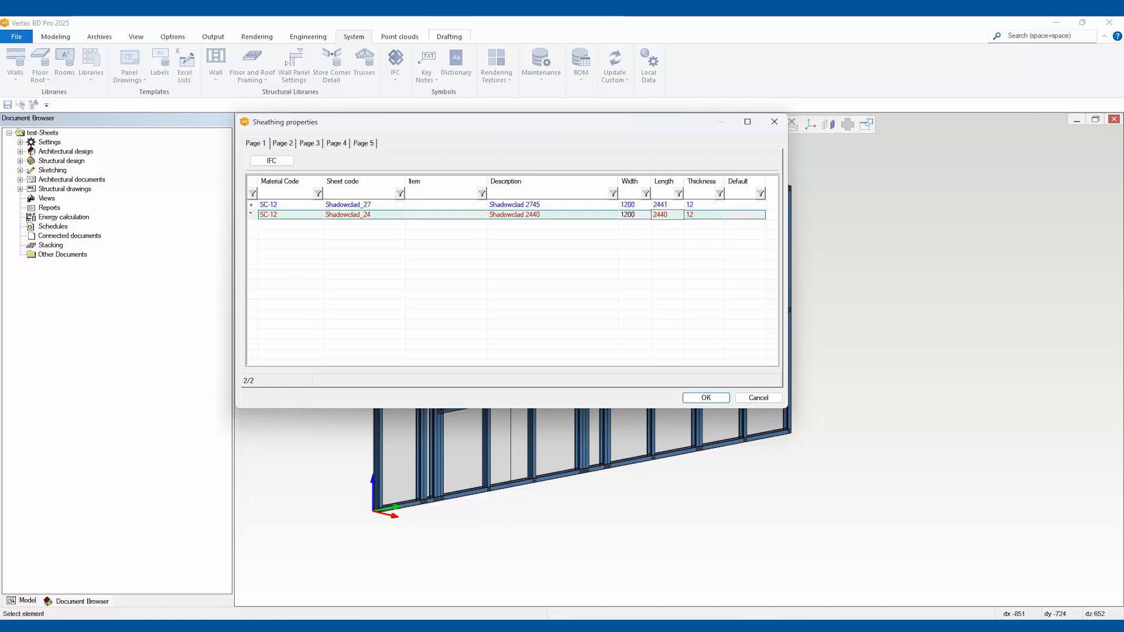
pyautogui.click(661, 204)
pyautogui.write('2745')
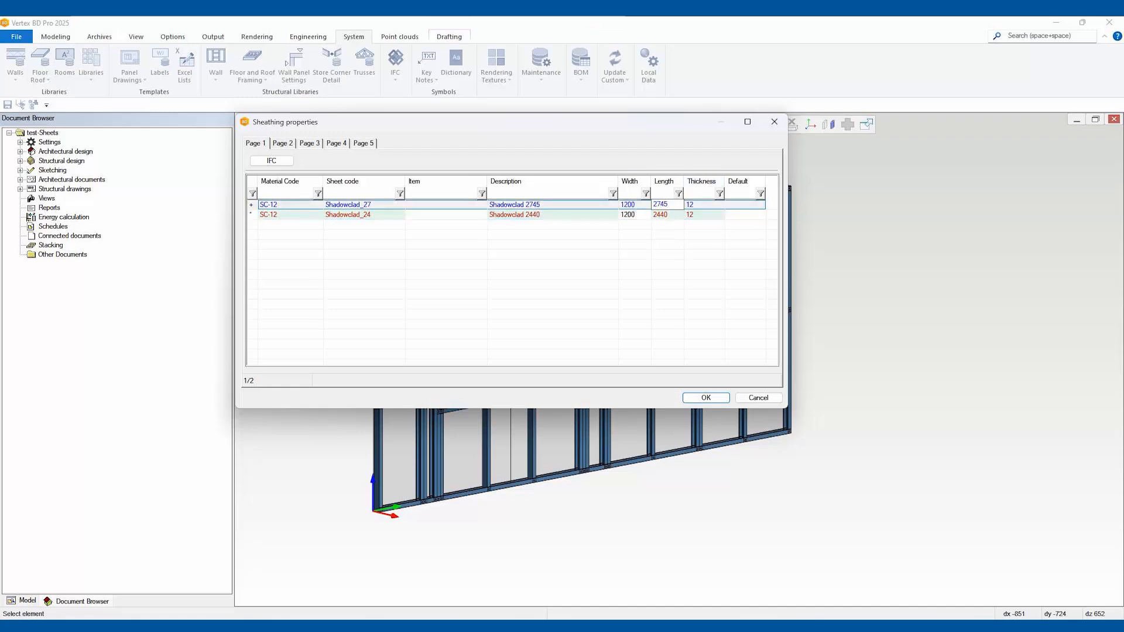
# Review the remaining property pages of the two Shadowclad sheets and save the library content
pyautogui.hotkey('ctrl', 'Tab')
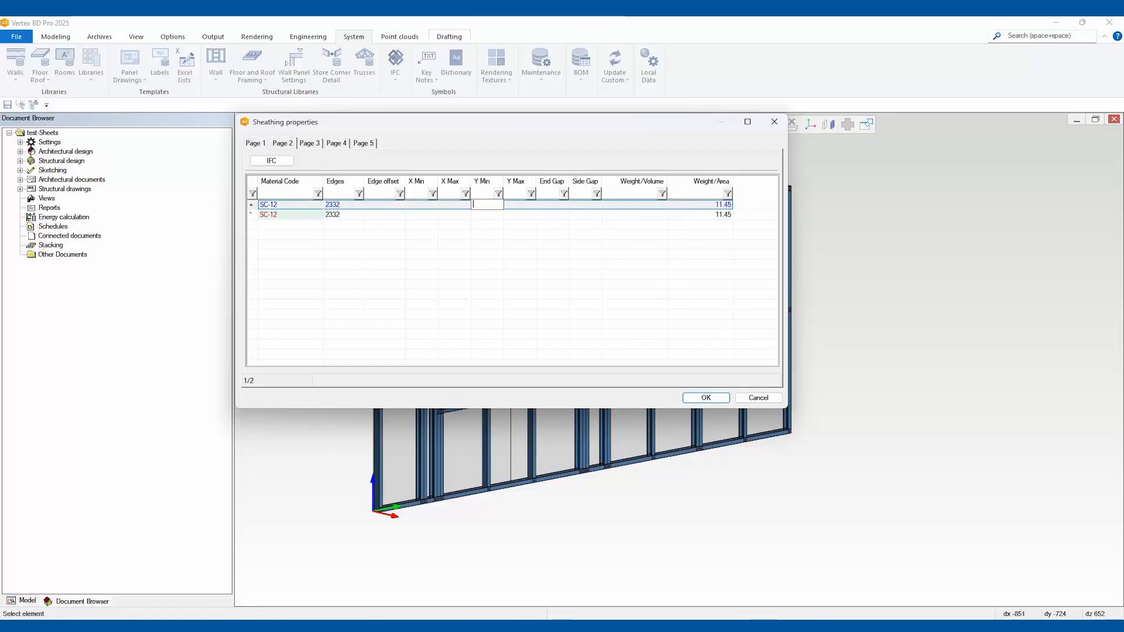
pyautogui.hotkey('ctrl', 'Tab')
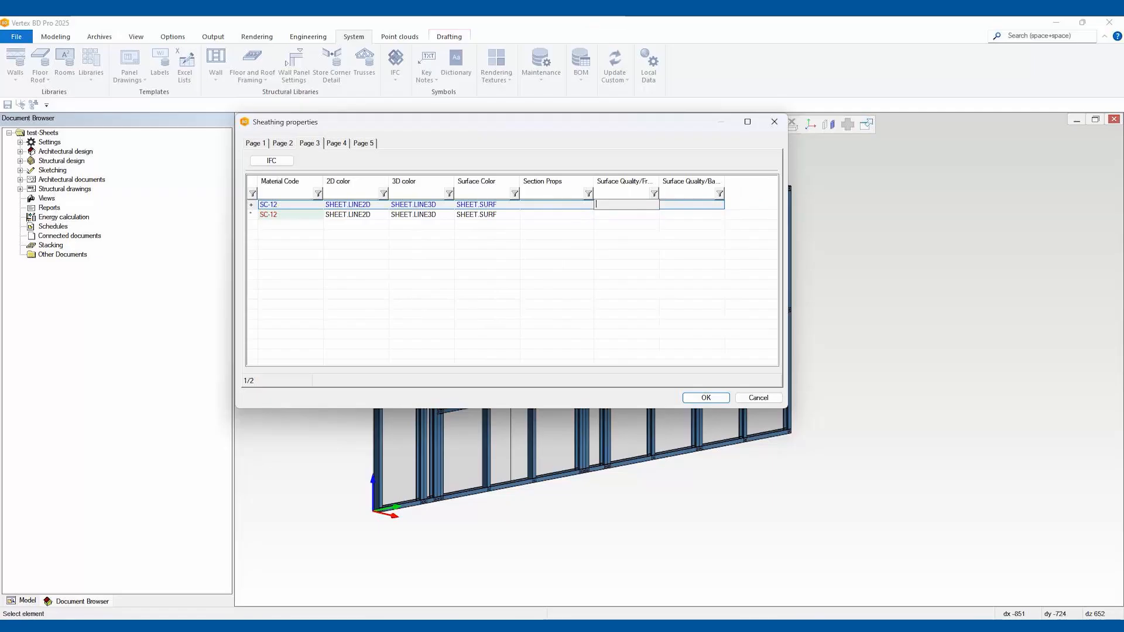
pyautogui.hotkey('ctrl', 'Tab')
pyautogui.hotkey('ctrl', 'shift', 'Tab')
pyautogui.hotkey('ctrl', 'shift', 'Tab')
pyautogui.hotkey('ctrl', 'shift', 'Tab')
pyautogui.hotkey('ctrl', 'shift', 'Tab')
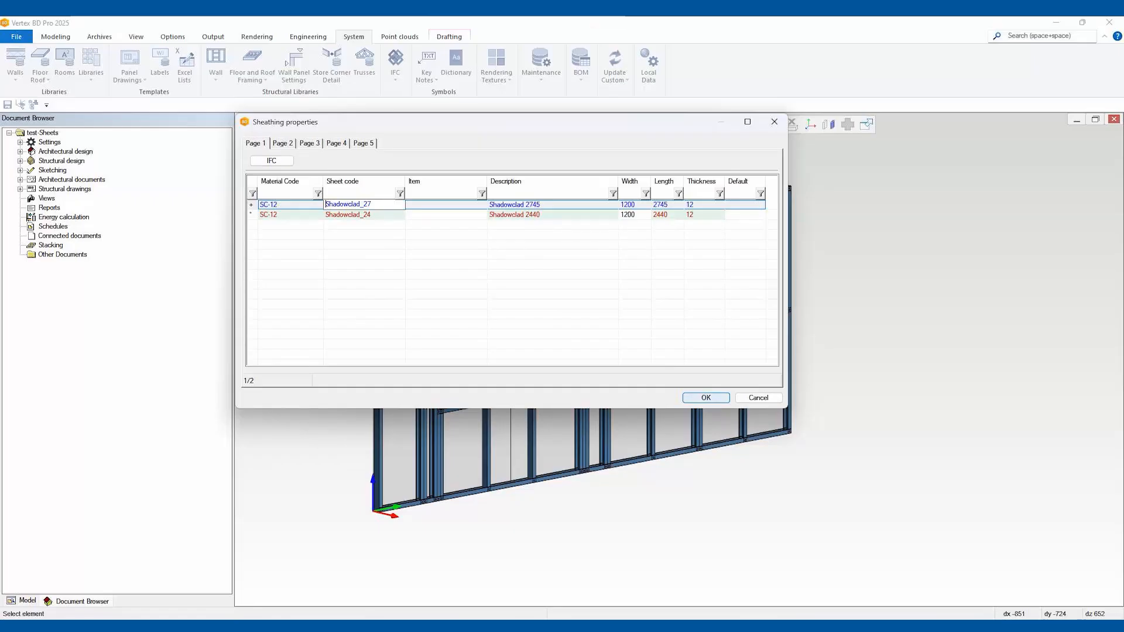
pyautogui.press('Return')
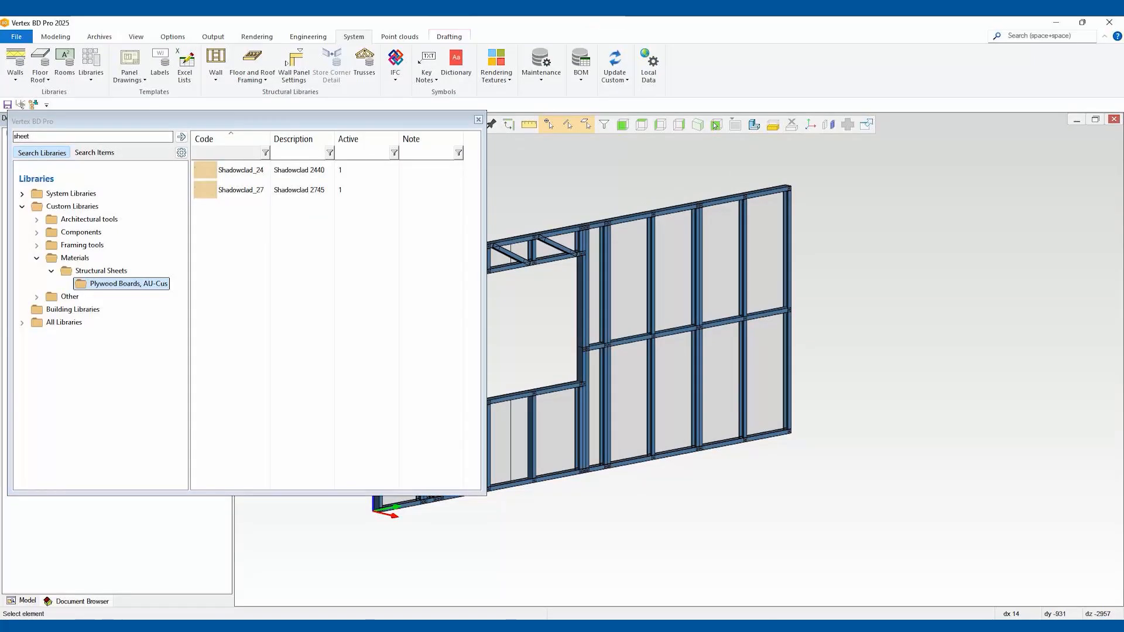
# Select the Routed method in the system framing tools' Wall Sheathing Tools, under Sheathing methods
pyautogui.click(21, 193)
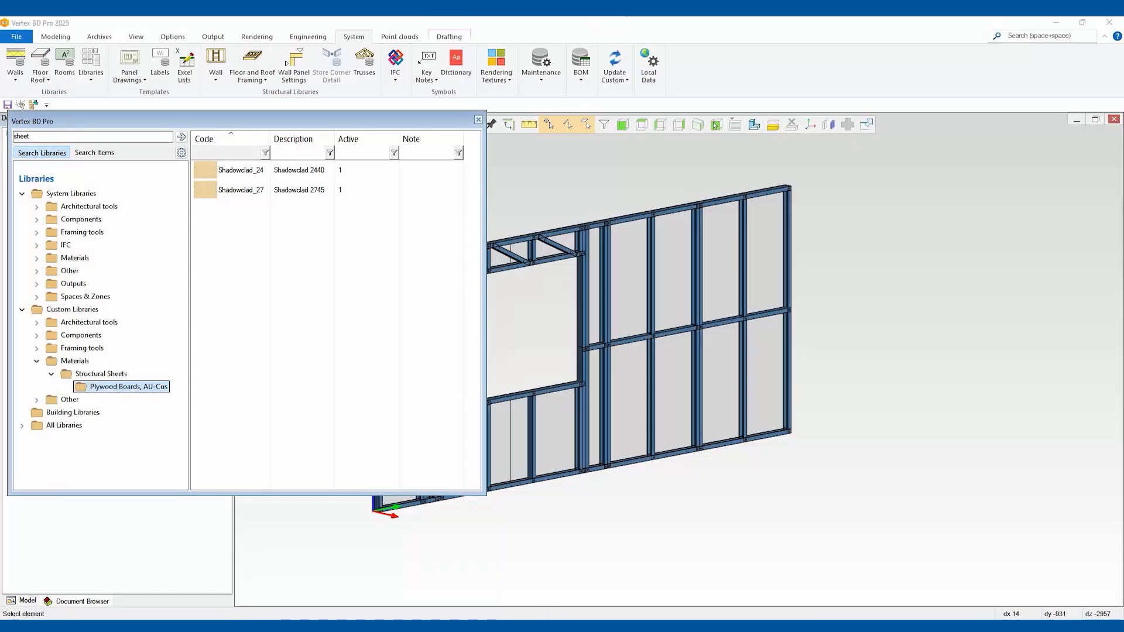
pyautogui.click(36, 231)
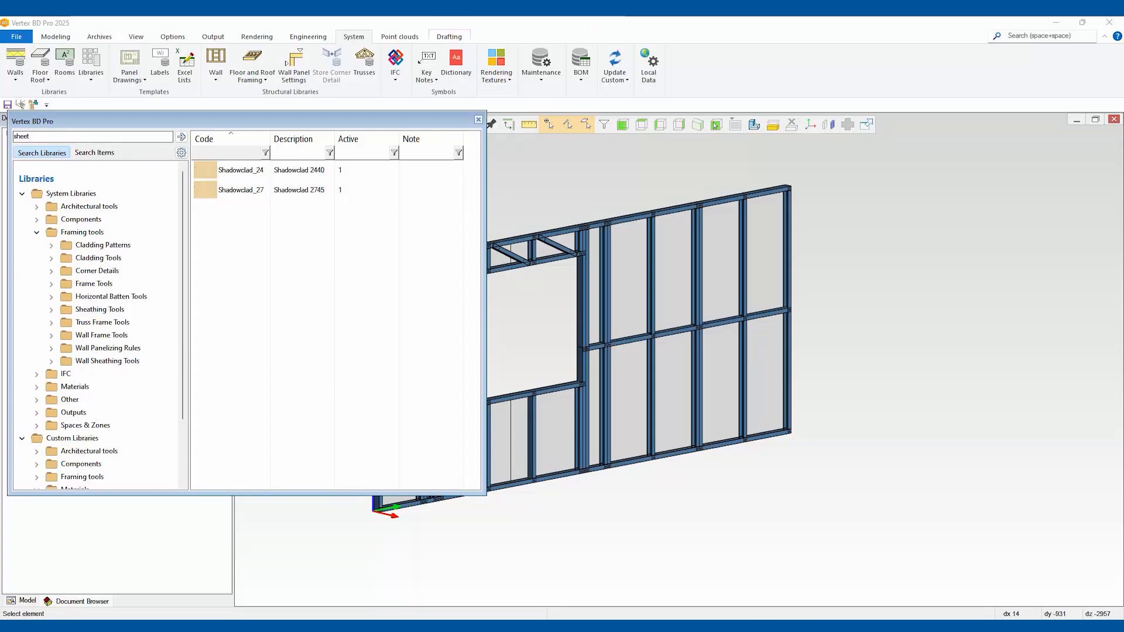
pyautogui.doubleClick(96, 361)
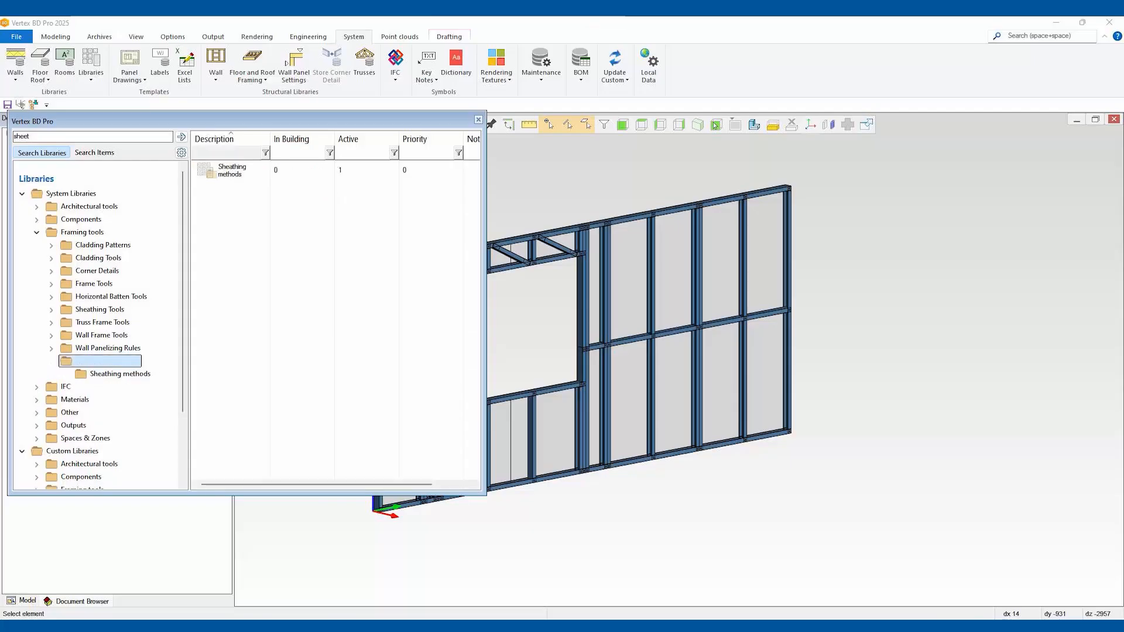
pyautogui.click(112, 374)
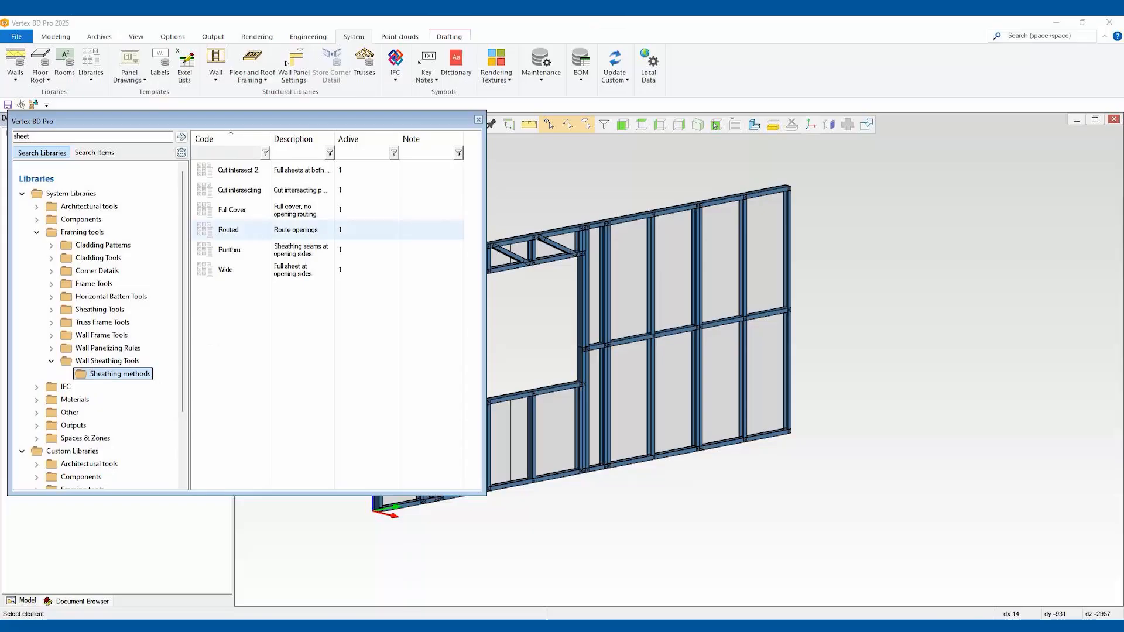
pyautogui.click(228, 229)
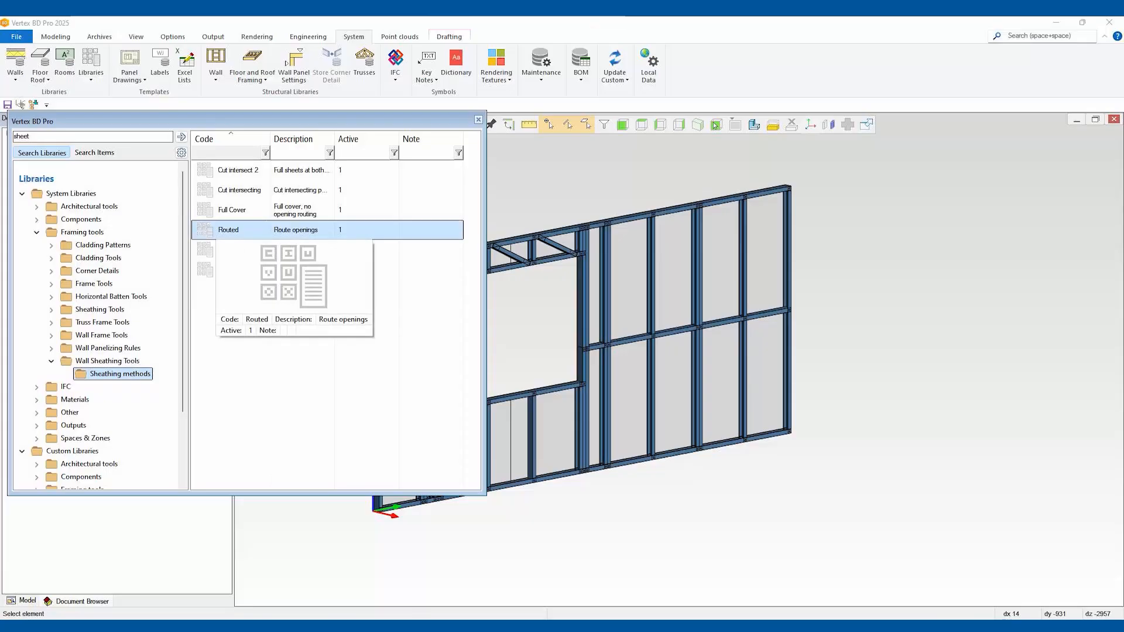
pyautogui.moveTo(246, 121); pyautogui.dragTo(404, 405)
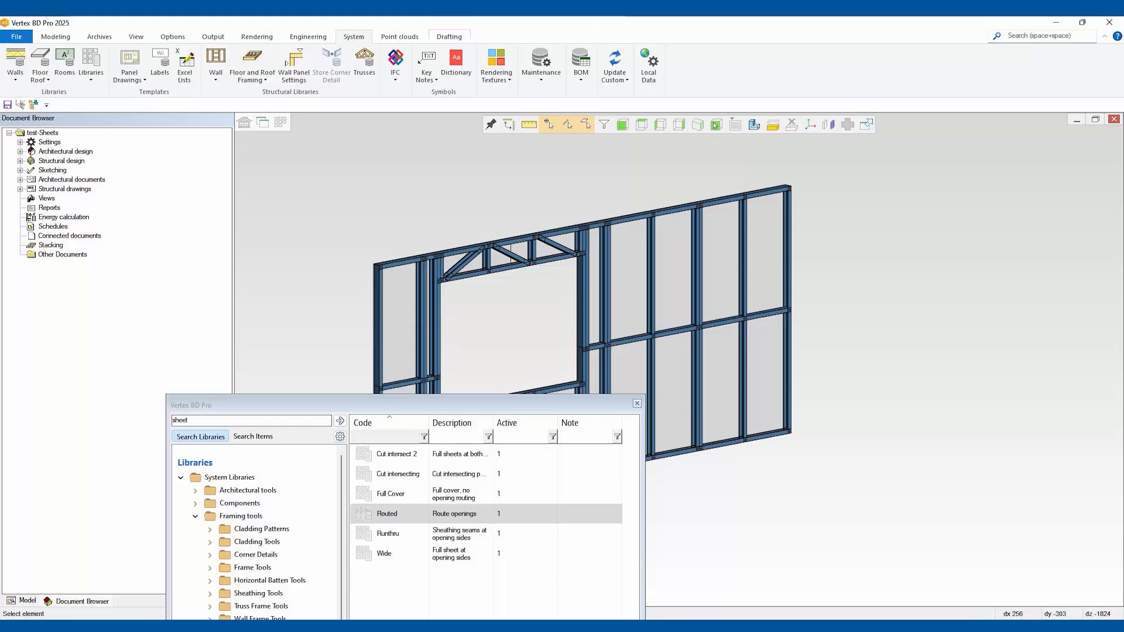
pyautogui.moveTo(402, 404); pyautogui.dragTo(349, 134)
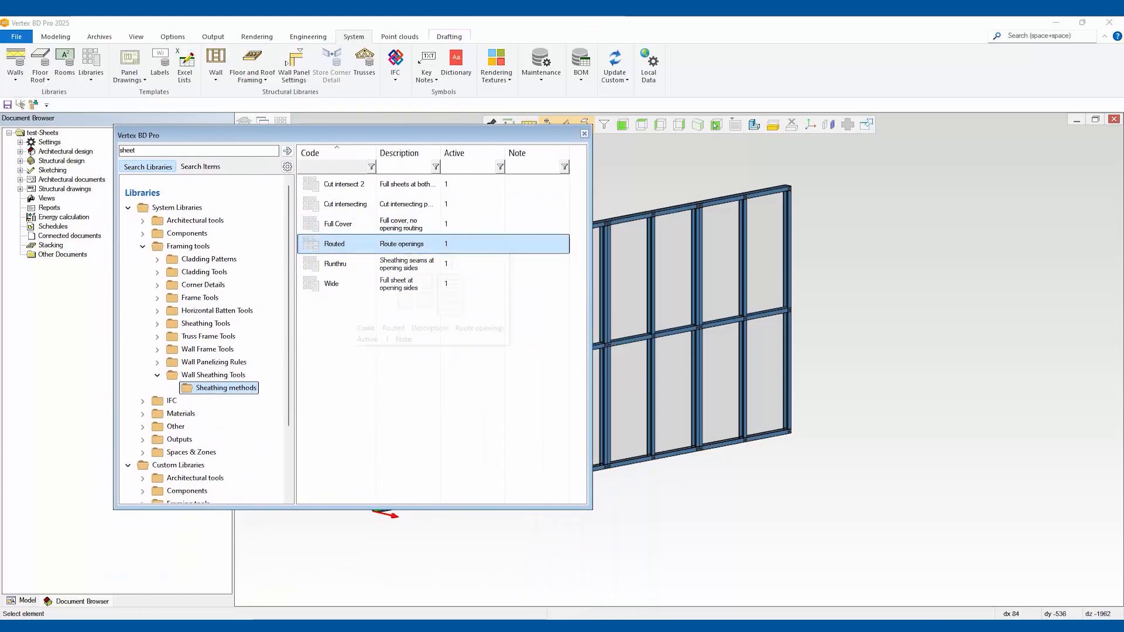
# Copy the Routed sheathing method to a new custom library described as "Sheathing methods - Cus"
pyautogui.rightClick(326, 243)
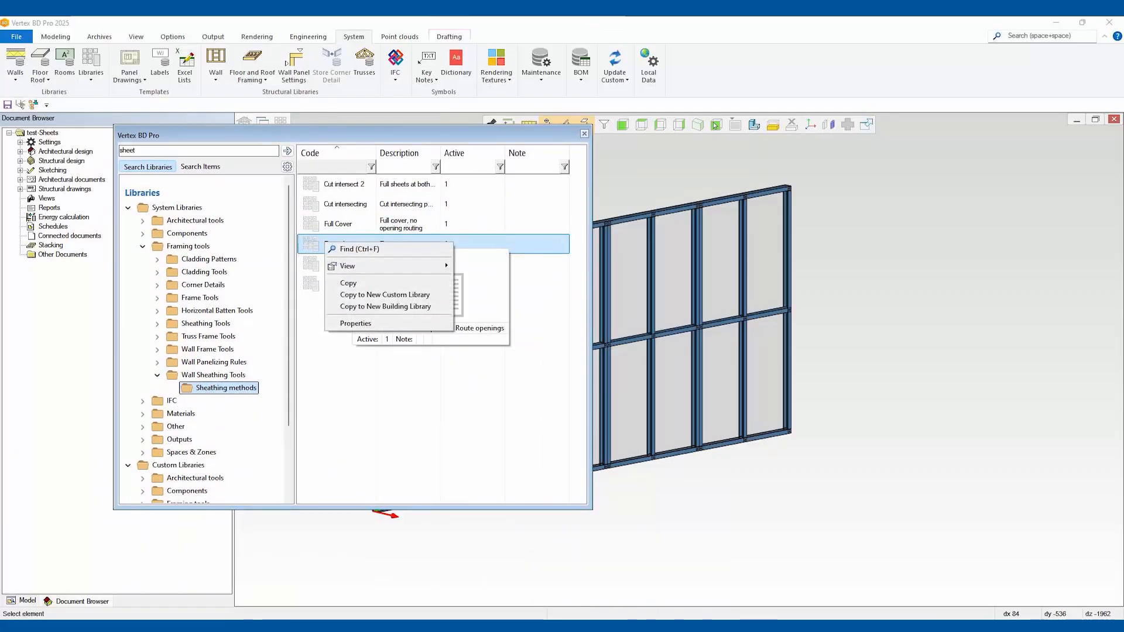
pyautogui.click(384, 294)
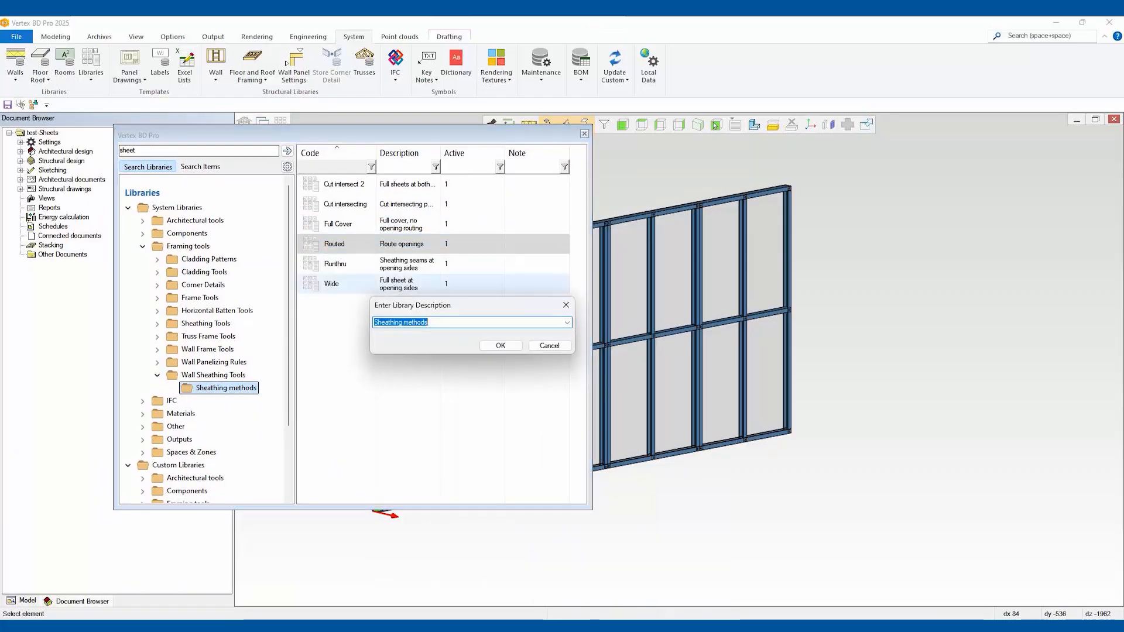
pyautogui.click(428, 322)
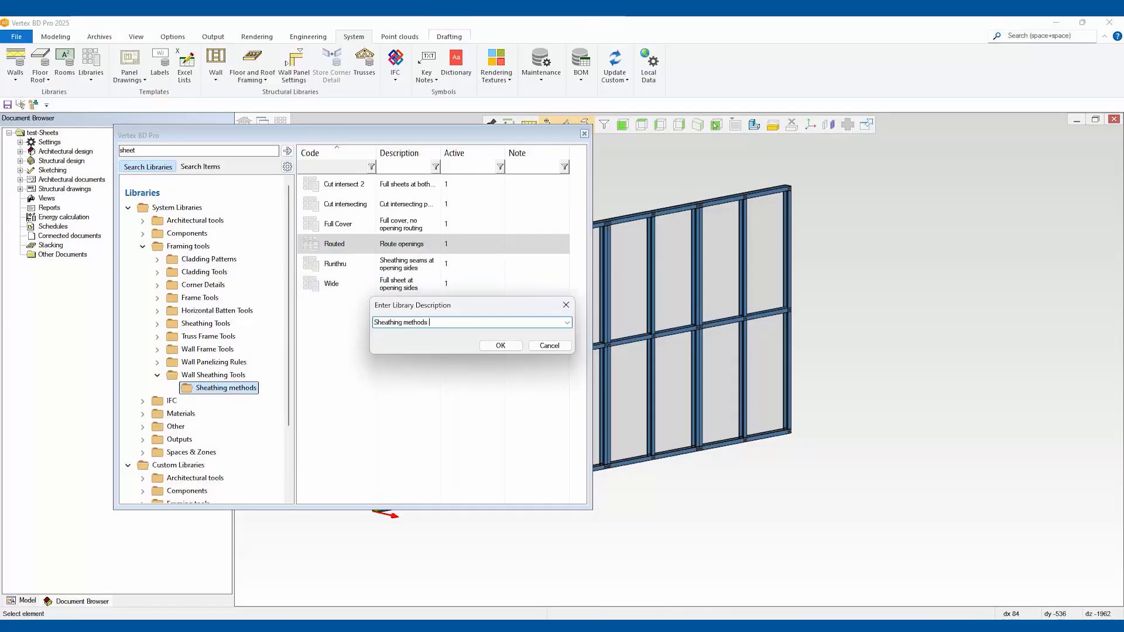
pyautogui.write('- Cus')
pyautogui.press('Return')
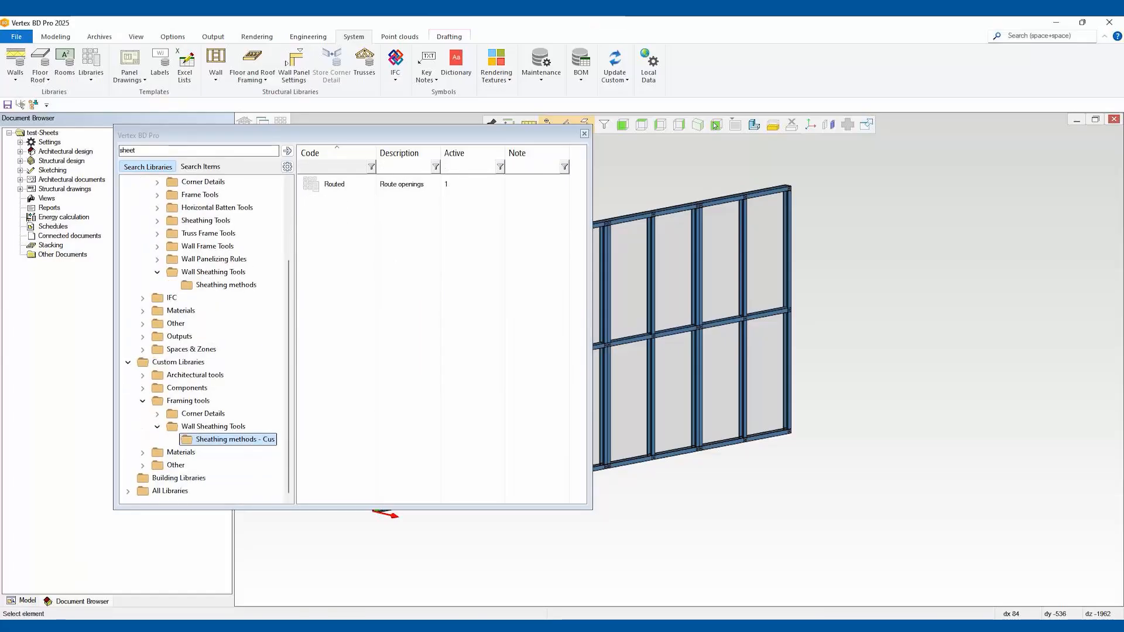
# Rename the custom copy of the Routed method to "Routed - SC" and set its studs option to Sheet generates studs
pyautogui.rightClick(201, 439)
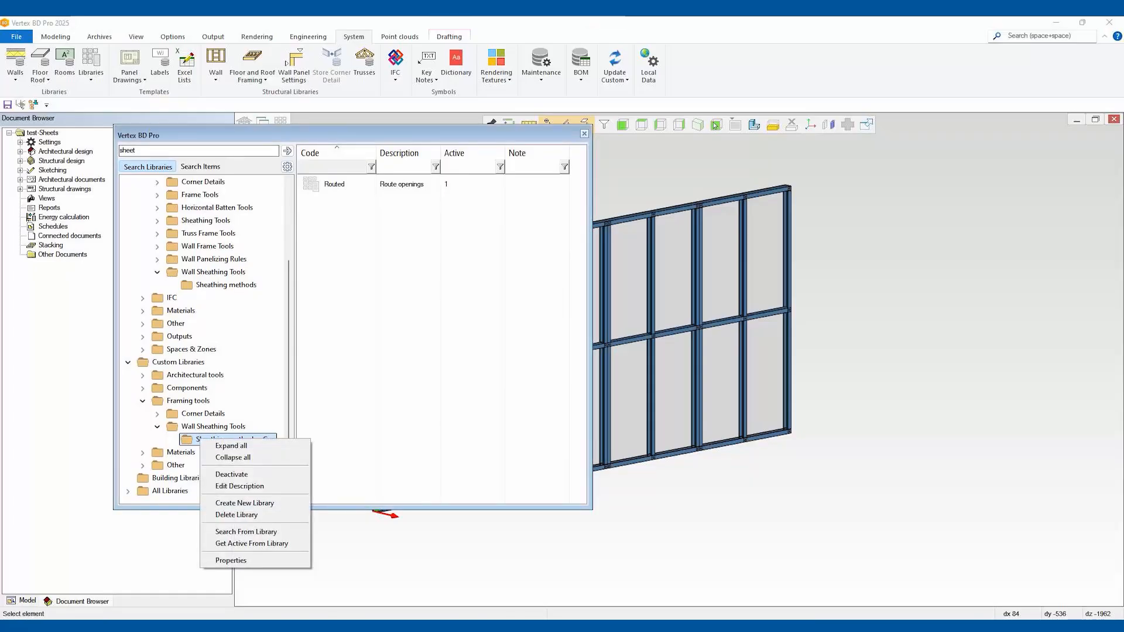
pyautogui.click(334, 184)
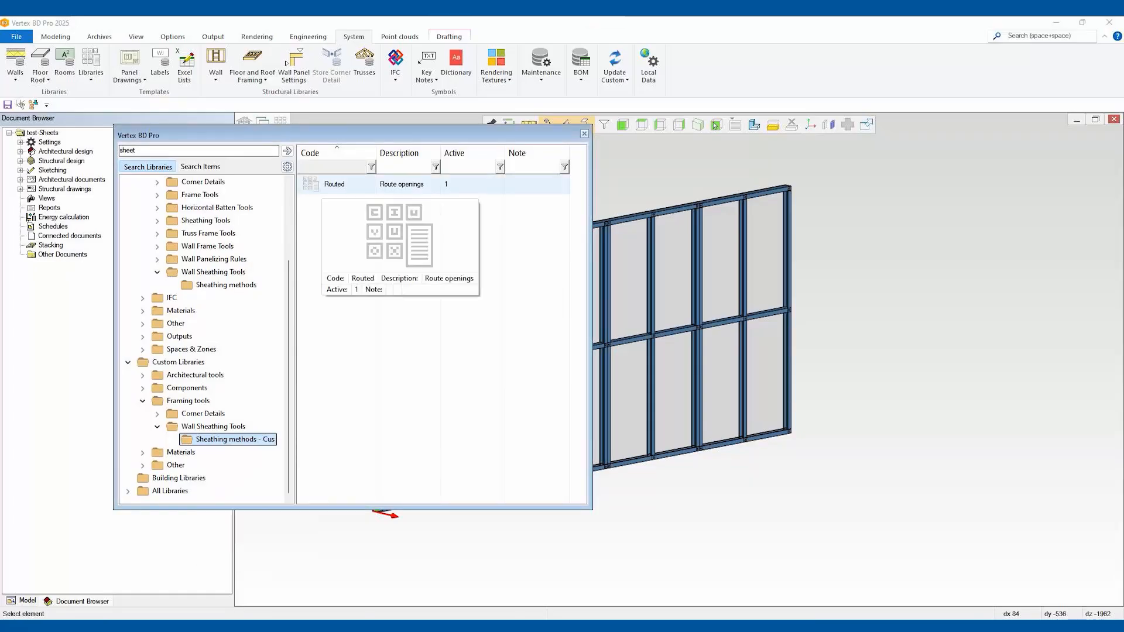
pyautogui.rightClick(323, 186)
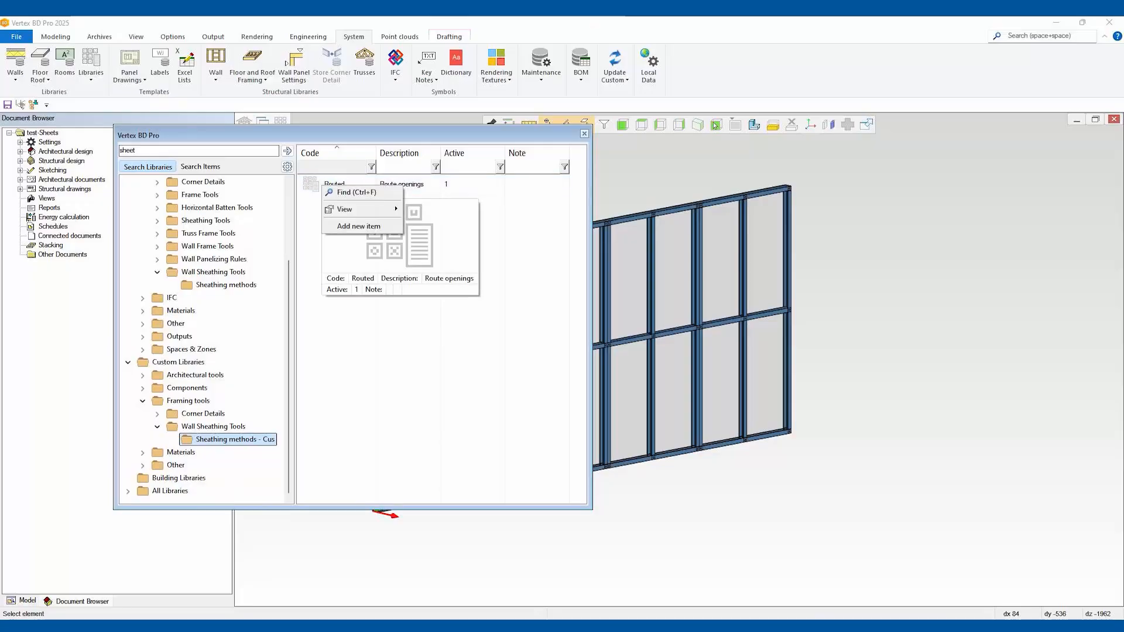
pyautogui.doubleClick(335, 183)
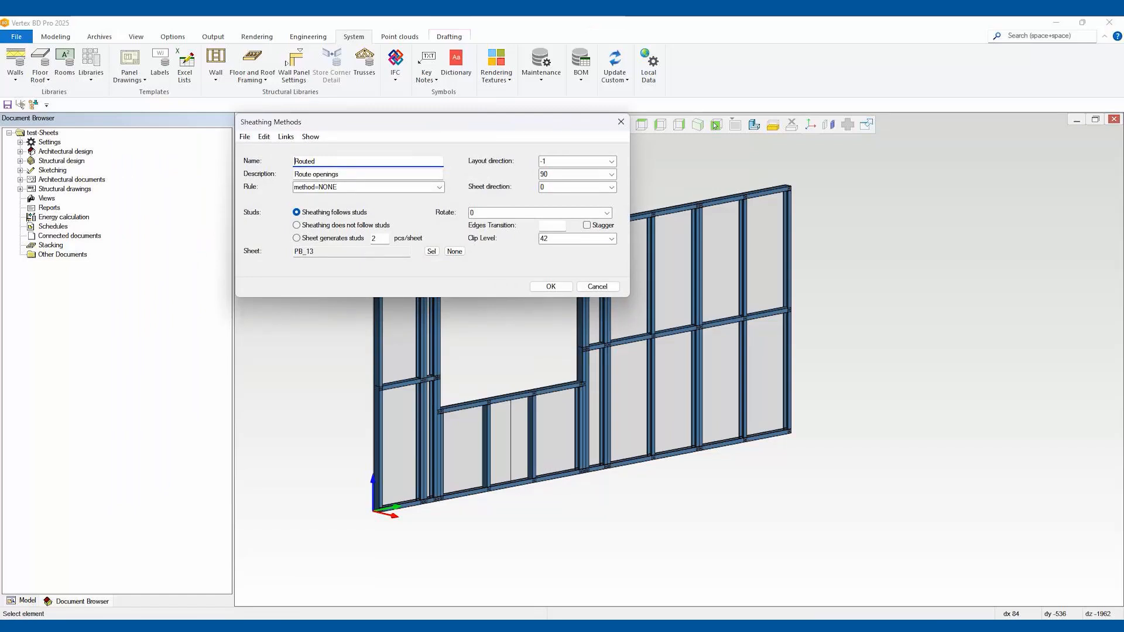
pyautogui.write('SC')
pyautogui.click(296, 237)
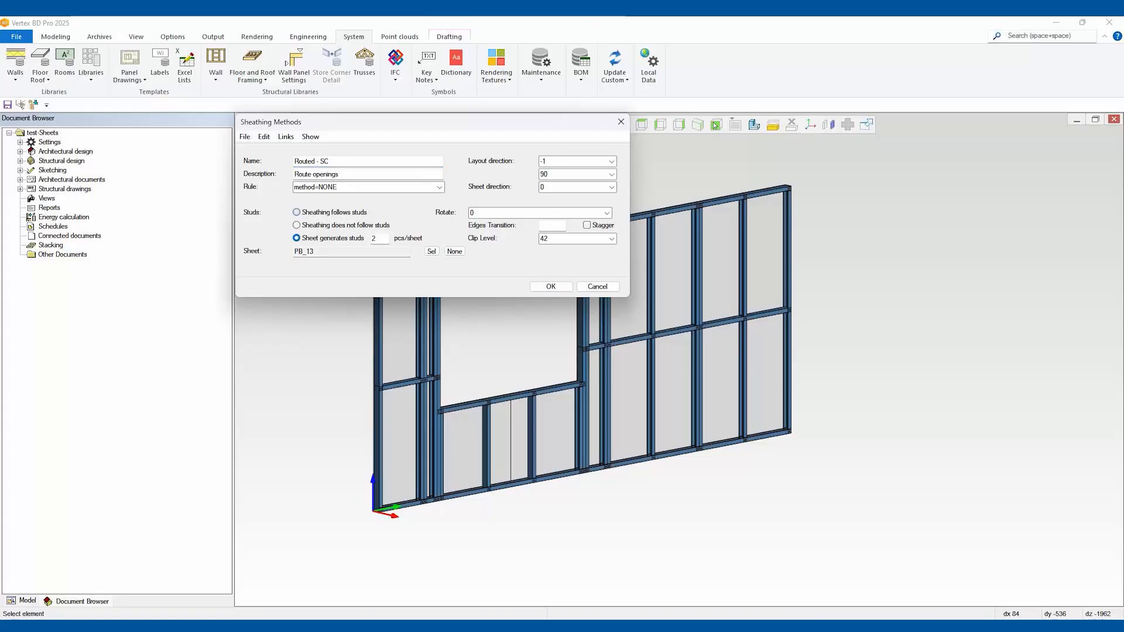
# Set the Routed - SC layout directions to From left to right and From top to bottom, keep sheets Vertical, and save the method
pyautogui.moveTo(432, 122); pyautogui.dragTo(370, 120)
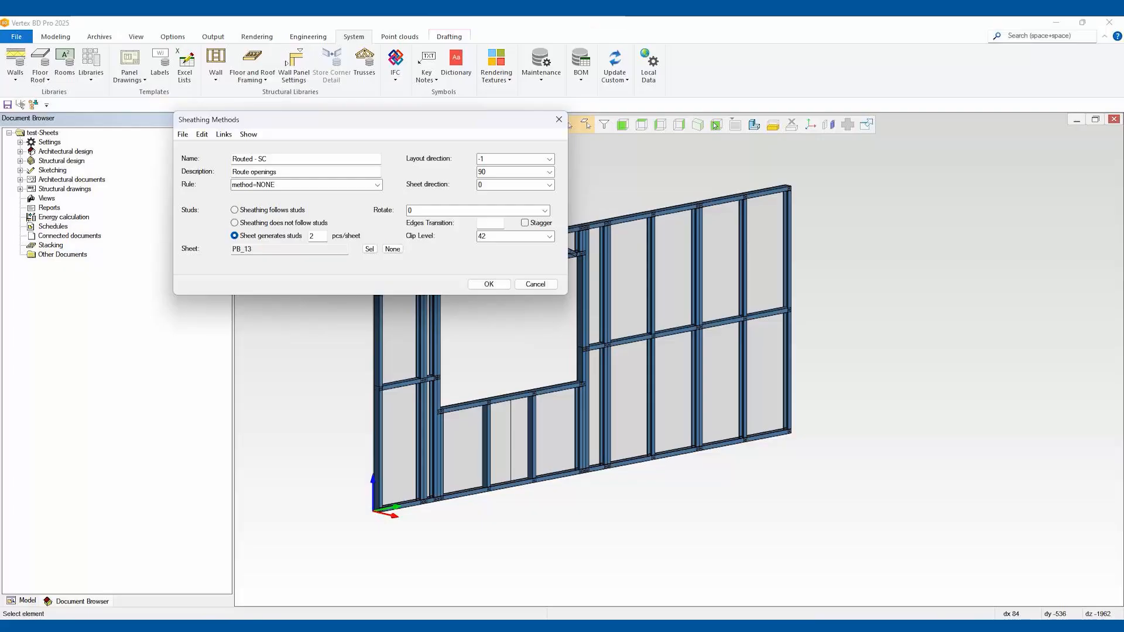
pyautogui.click(549, 159)
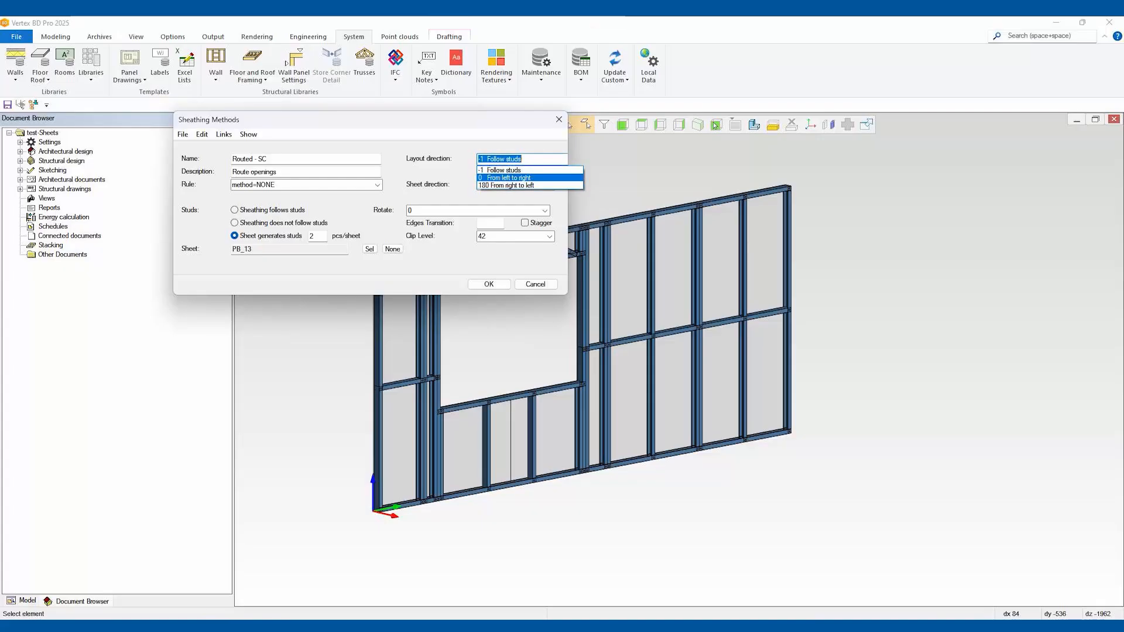
pyautogui.click(505, 177)
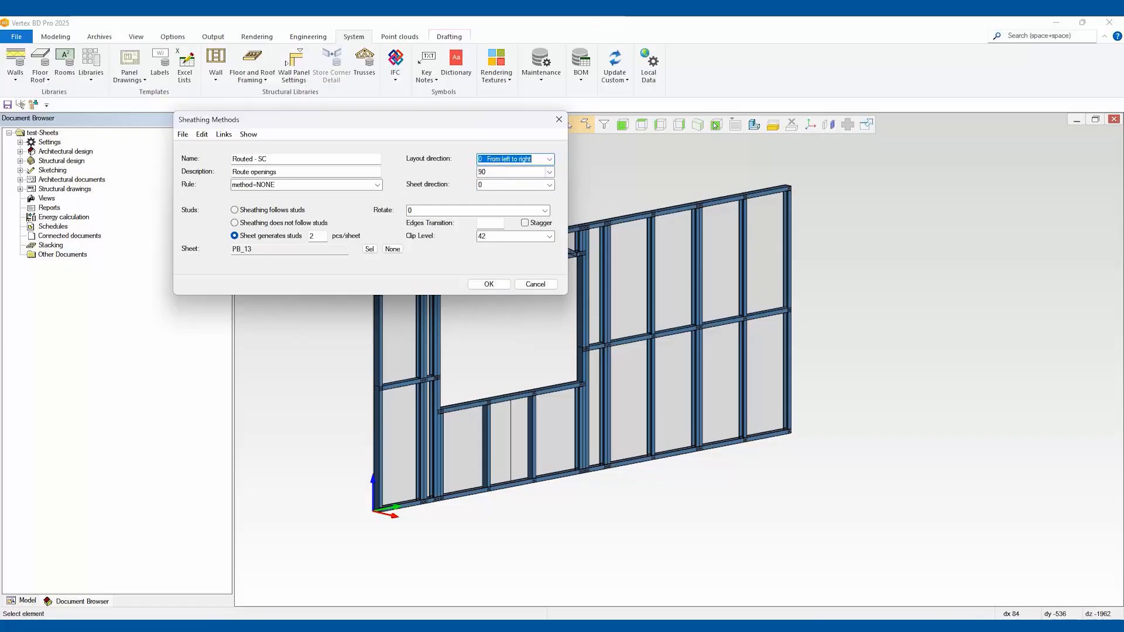
pyautogui.click(549, 172)
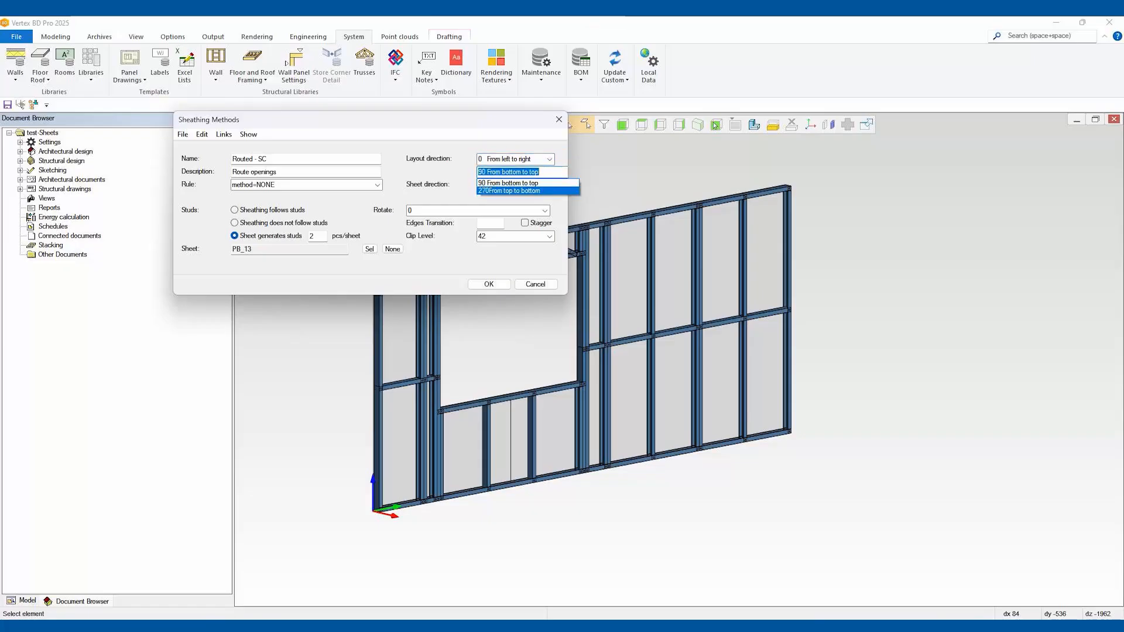
pyautogui.click(508, 191)
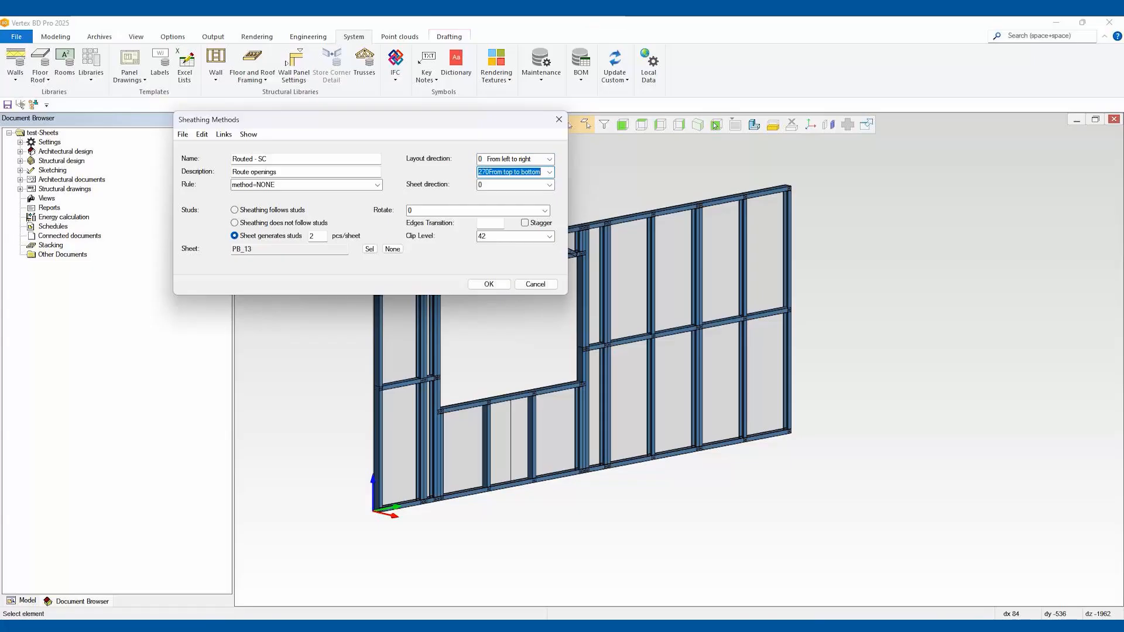
pyautogui.click(549, 184)
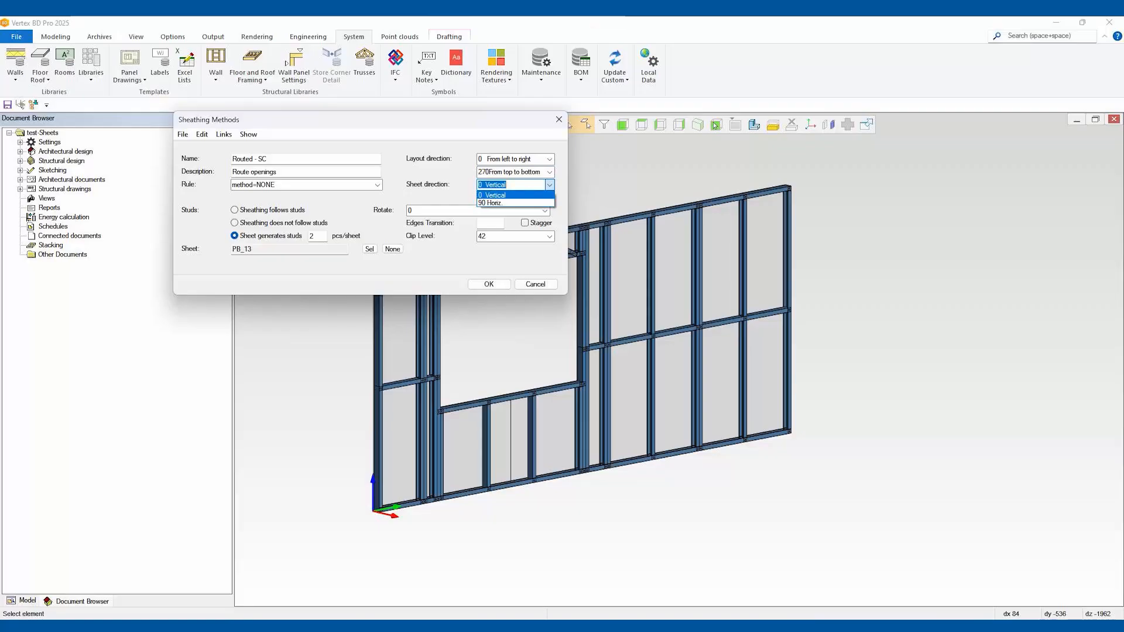
pyautogui.click(549, 184)
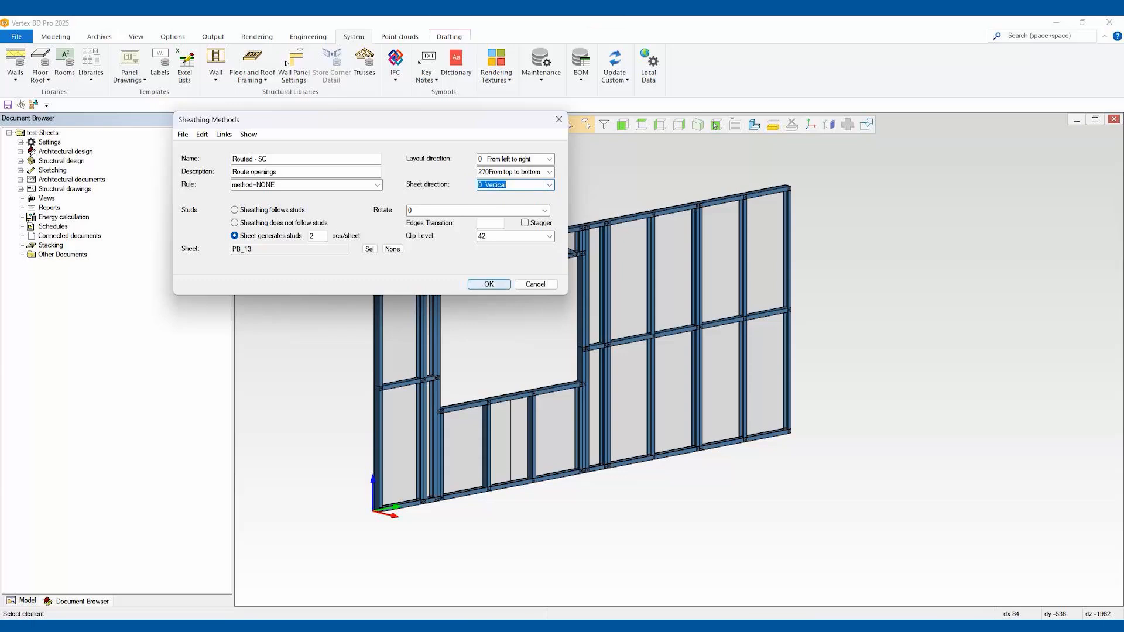
pyautogui.press('Return')
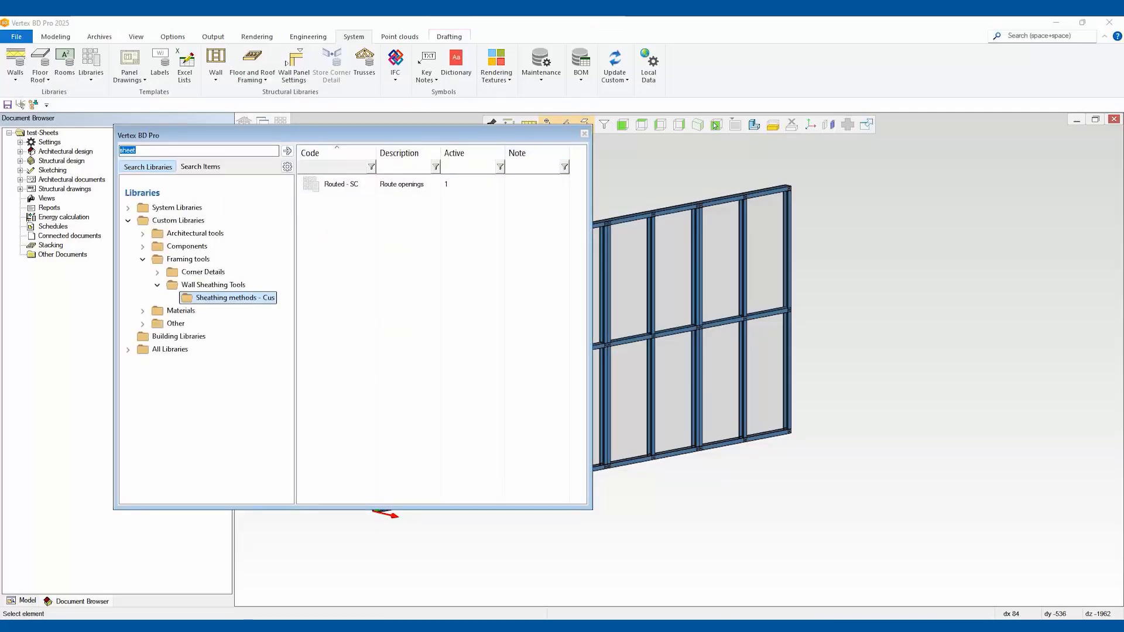
pyautogui.press('Escape')
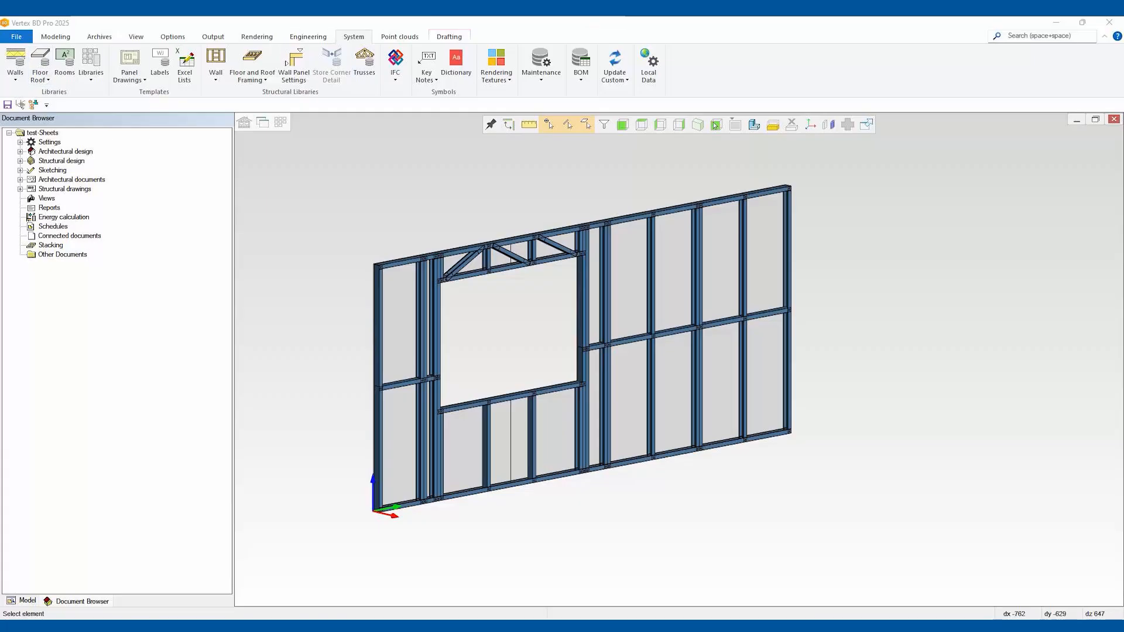
# Create a new wall library named Shadowclad with its default library properties
pyautogui.click(15, 75)
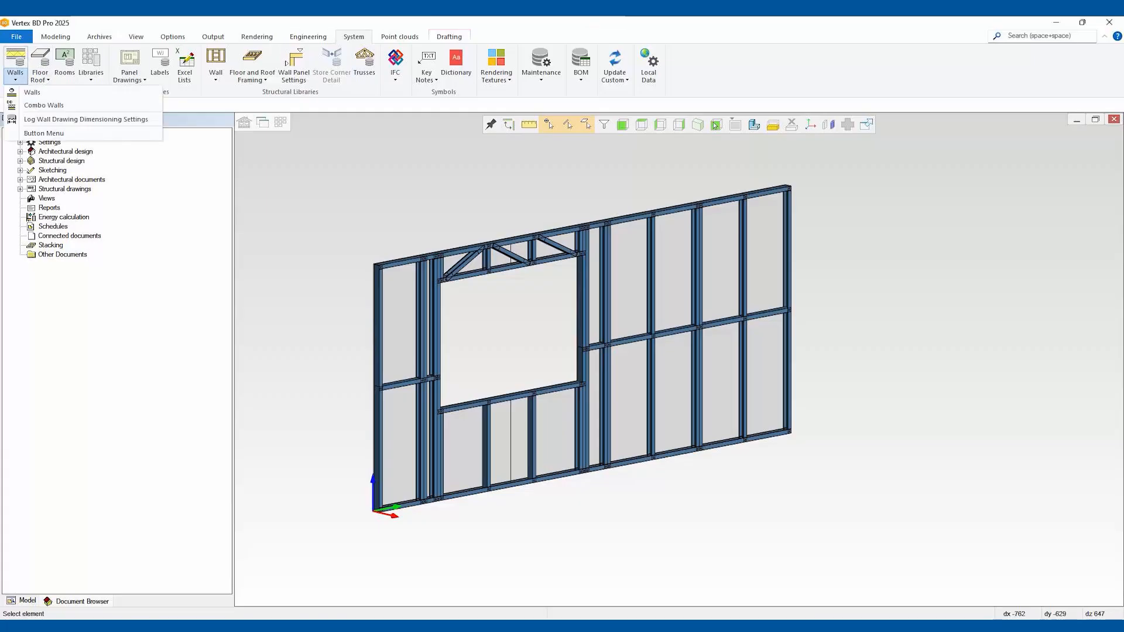
pyautogui.click(32, 92)
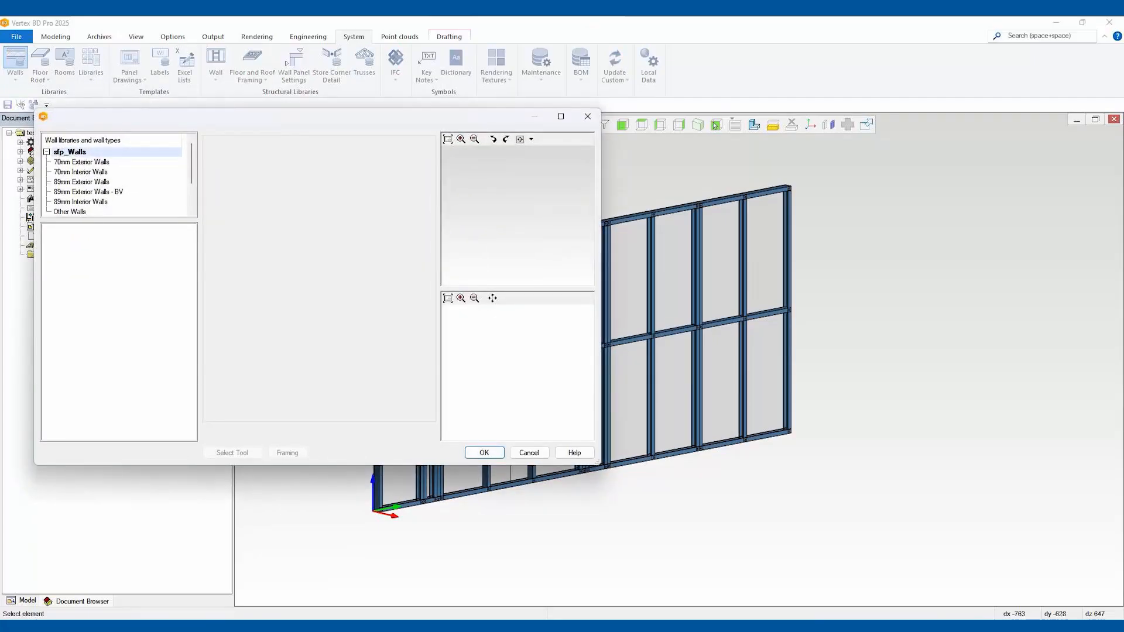
pyautogui.scroll(-2, 112, 176)
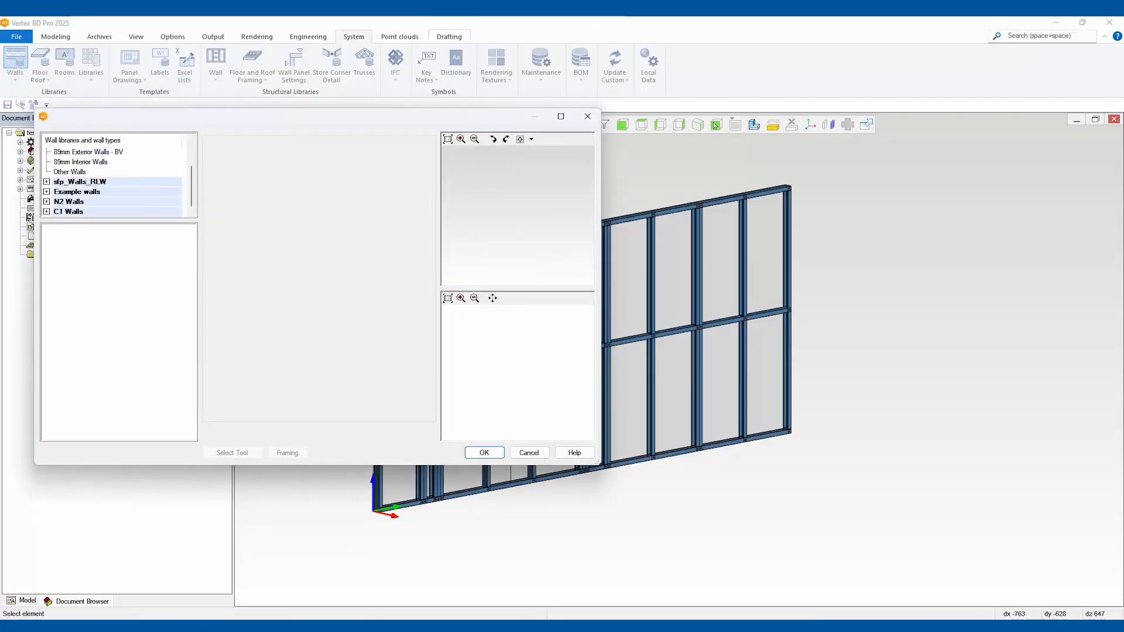
pyautogui.scroll(2, 112, 176)
pyautogui.rightClick(71, 151)
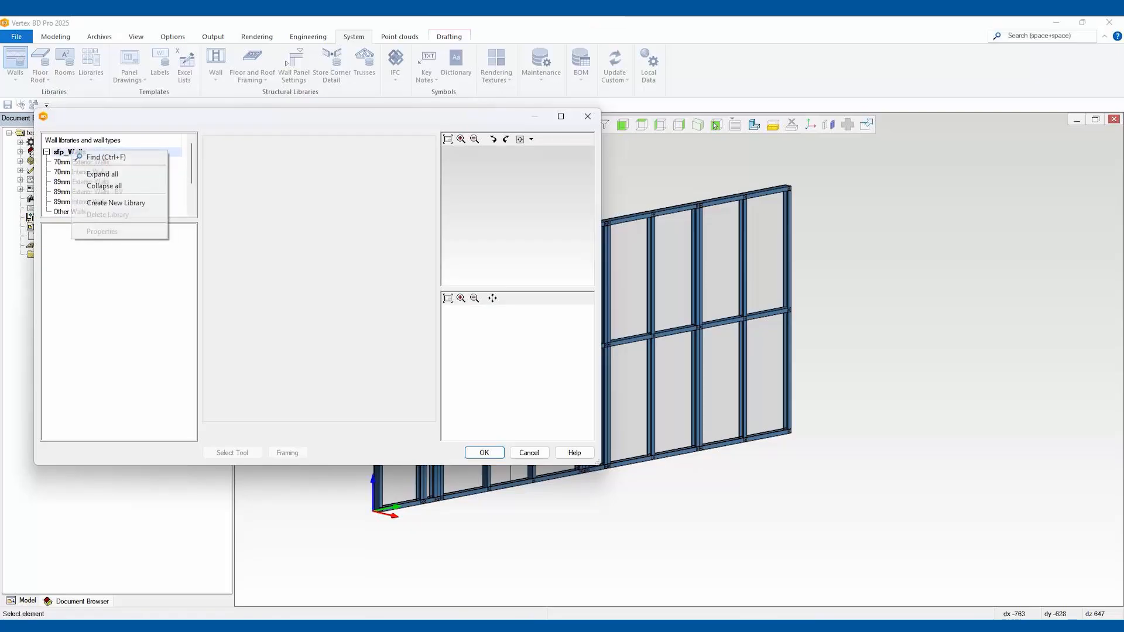
pyautogui.click(115, 202)
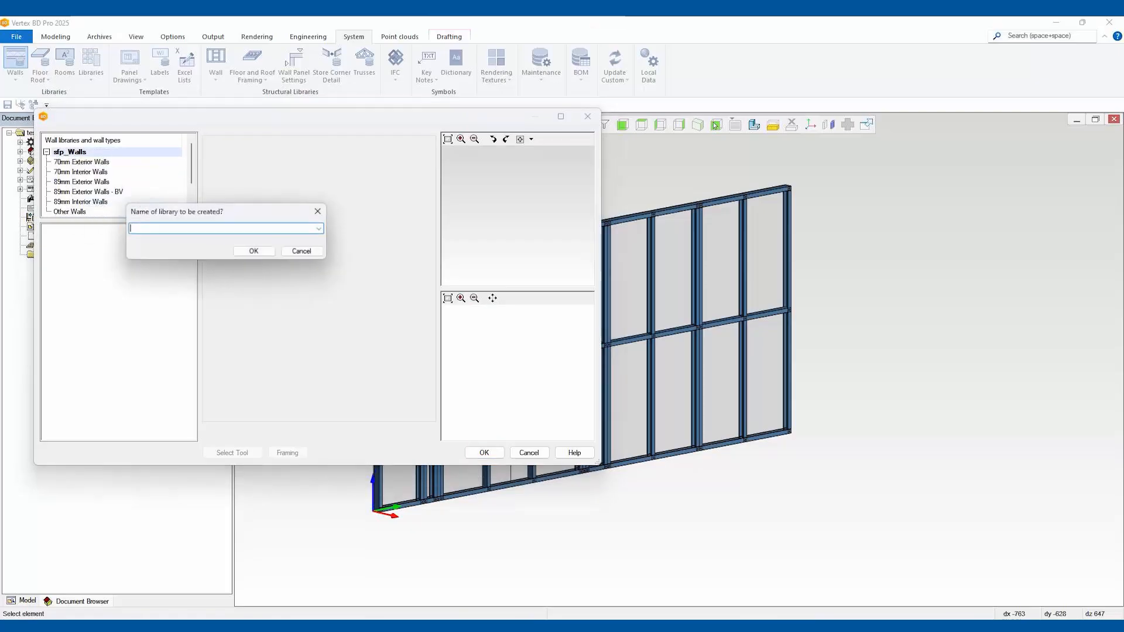
pyautogui.write('Shadowclad')
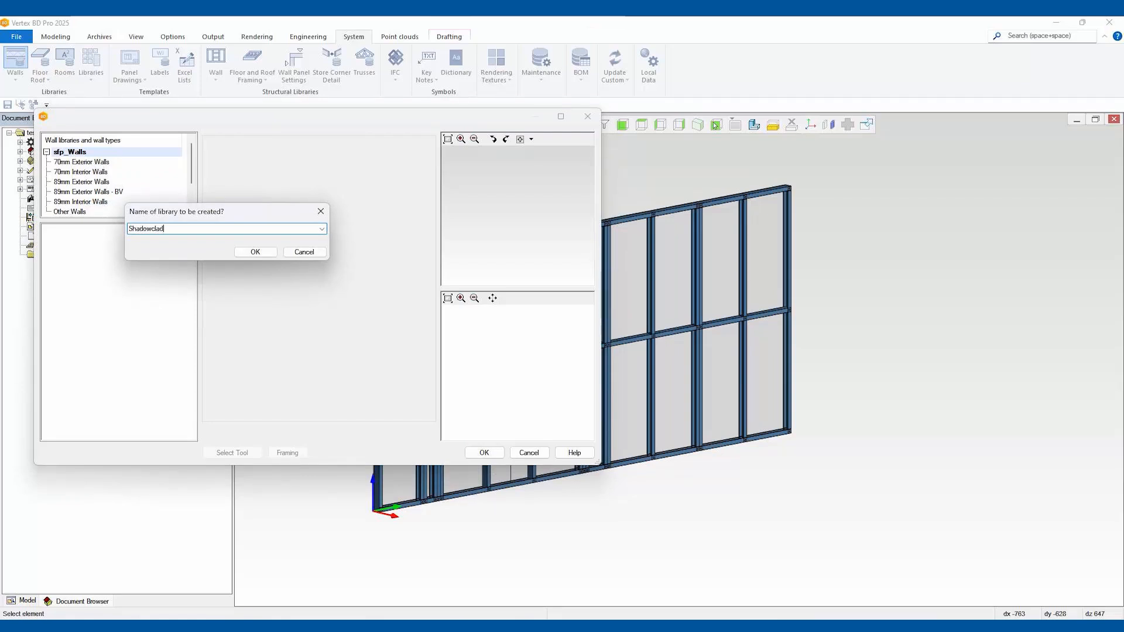
pyautogui.press('Return')
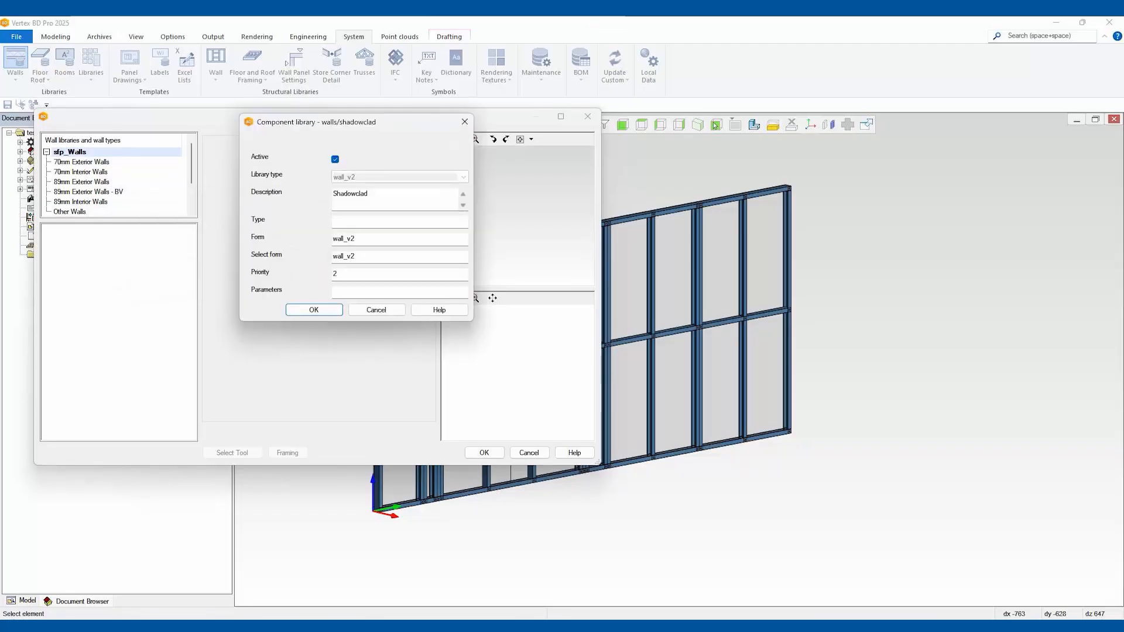
pyautogui.press('Return')
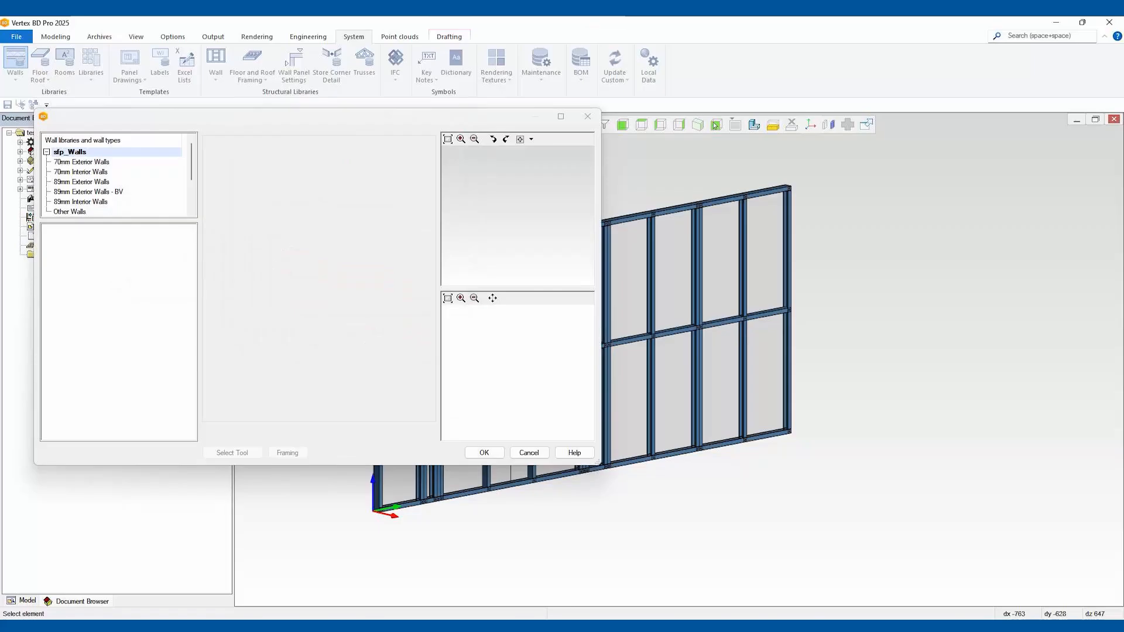
# Copy the Exterior LB Wall-C89-41-0.75 type from sfp_Walls' 89mm Exterior Walls into the Shadowclad wall library
pyautogui.click(82, 182)
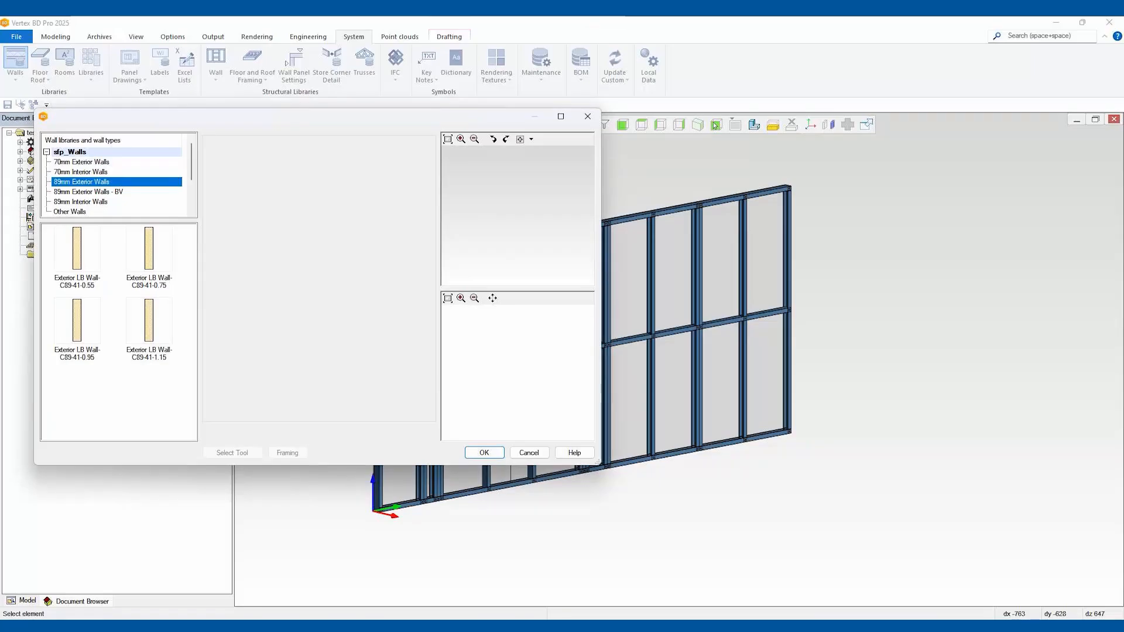
pyautogui.click(149, 249)
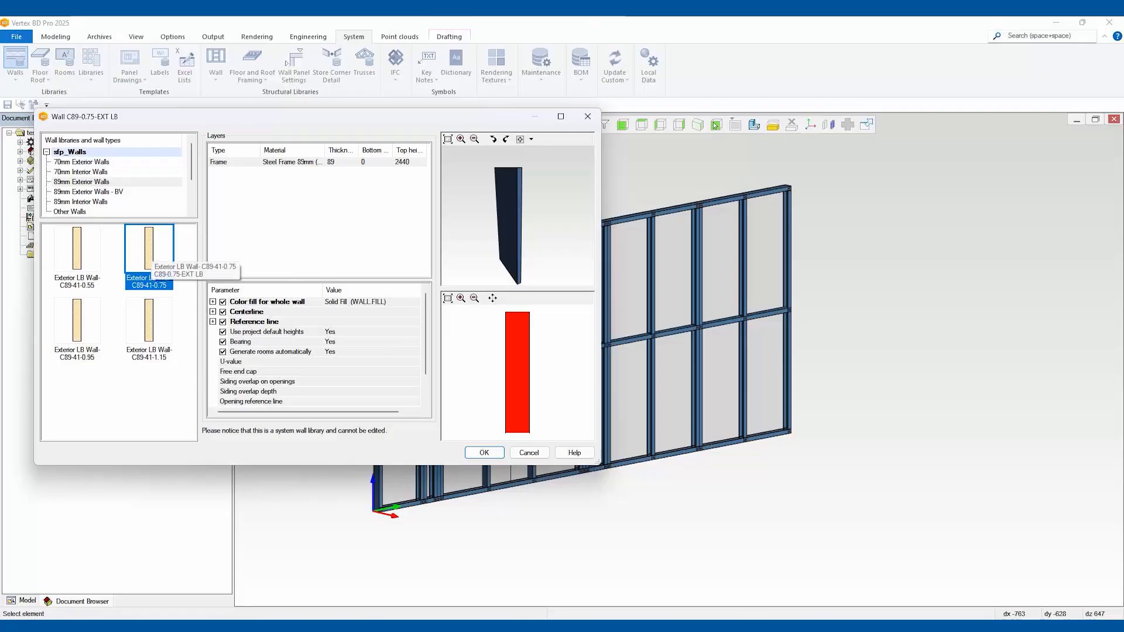
pyautogui.rightClick(150, 251)
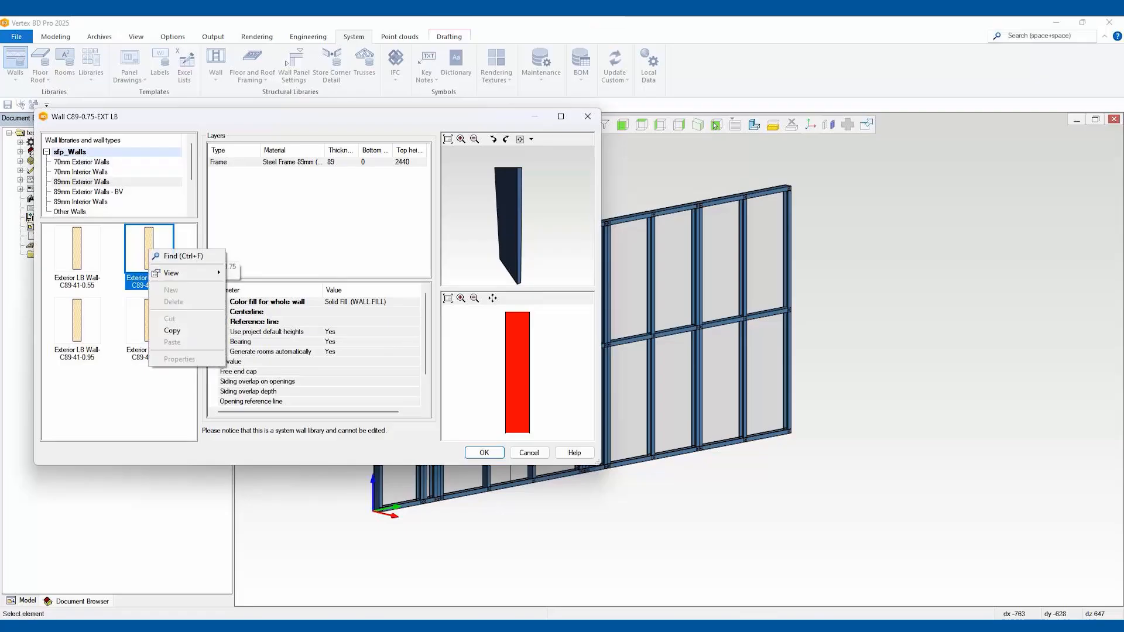
pyautogui.click(172, 330)
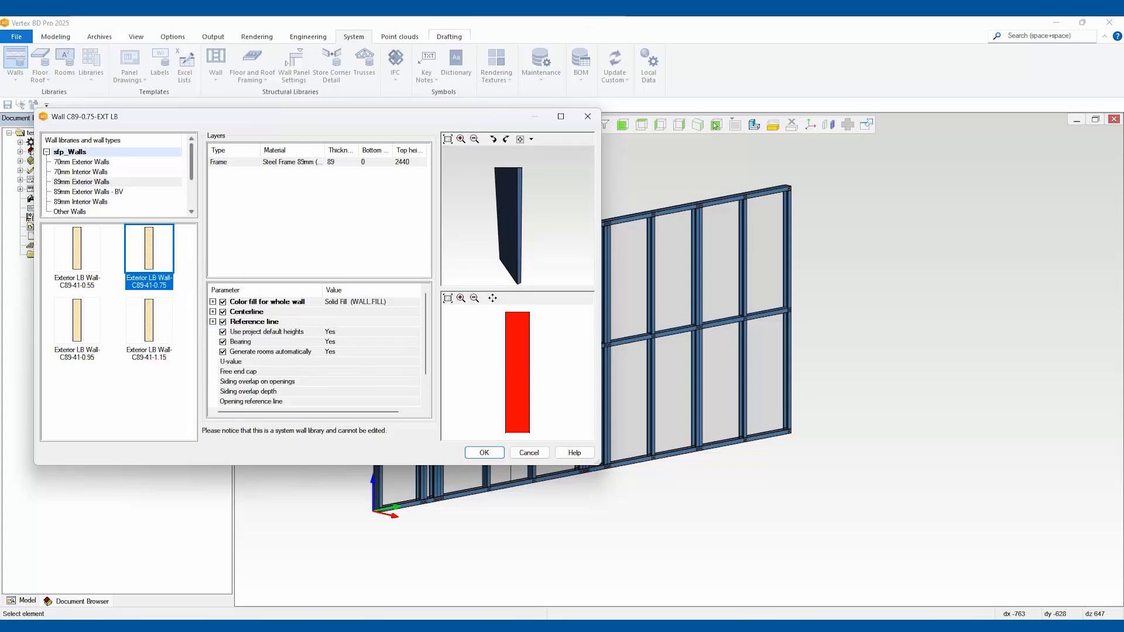
pyautogui.scroll(-2, 114, 176)
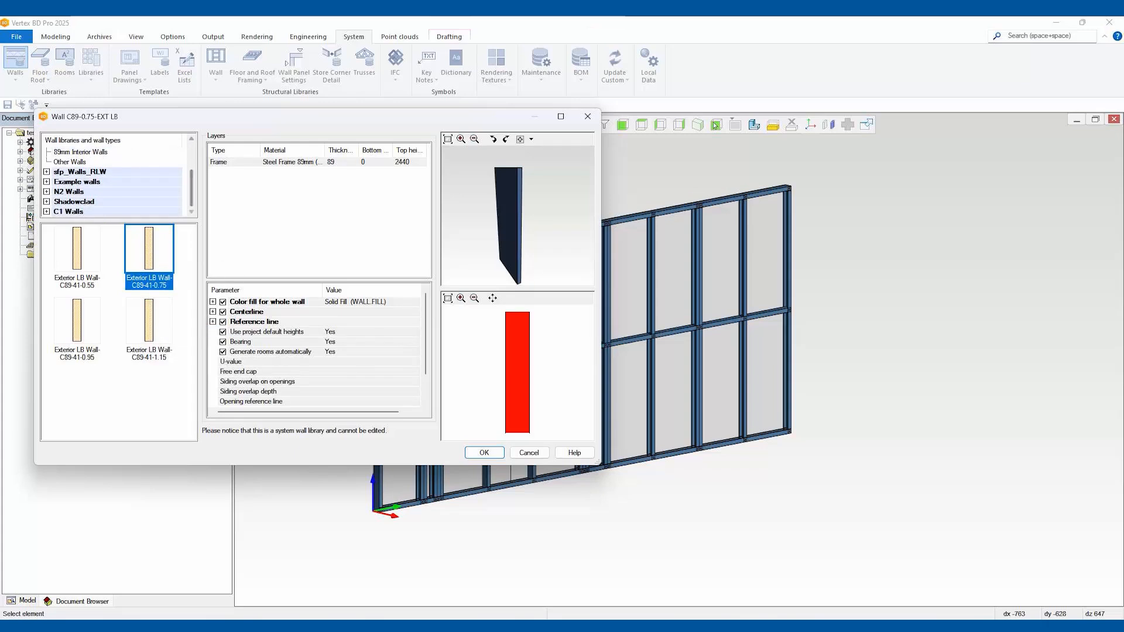
pyautogui.click(73, 202)
pyautogui.rightClick(90, 268)
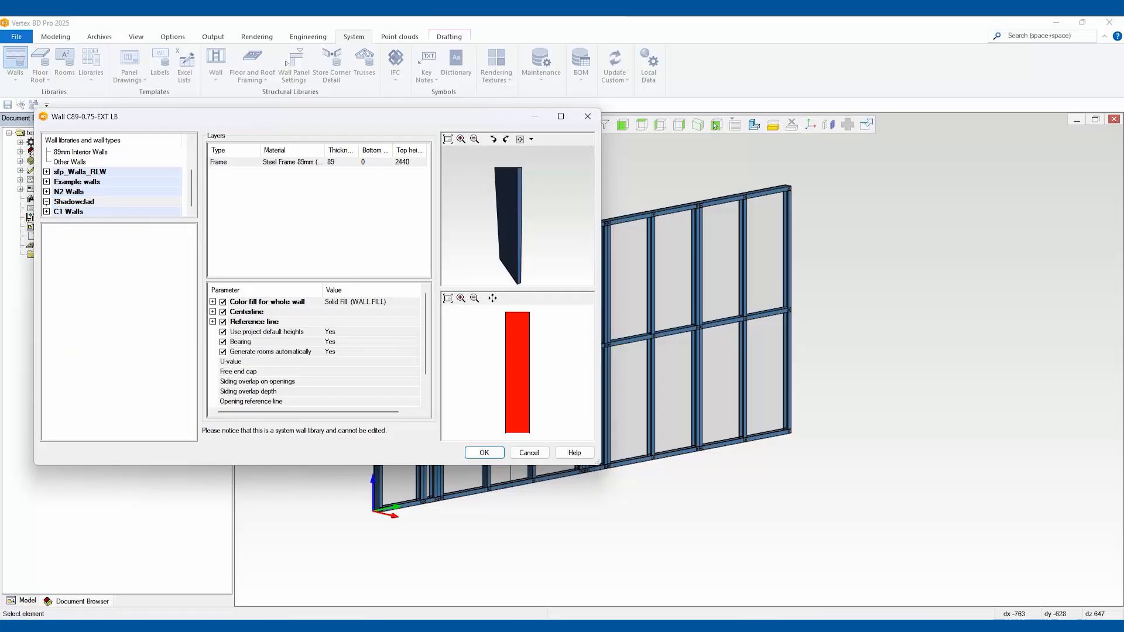
pyautogui.click(113, 331)
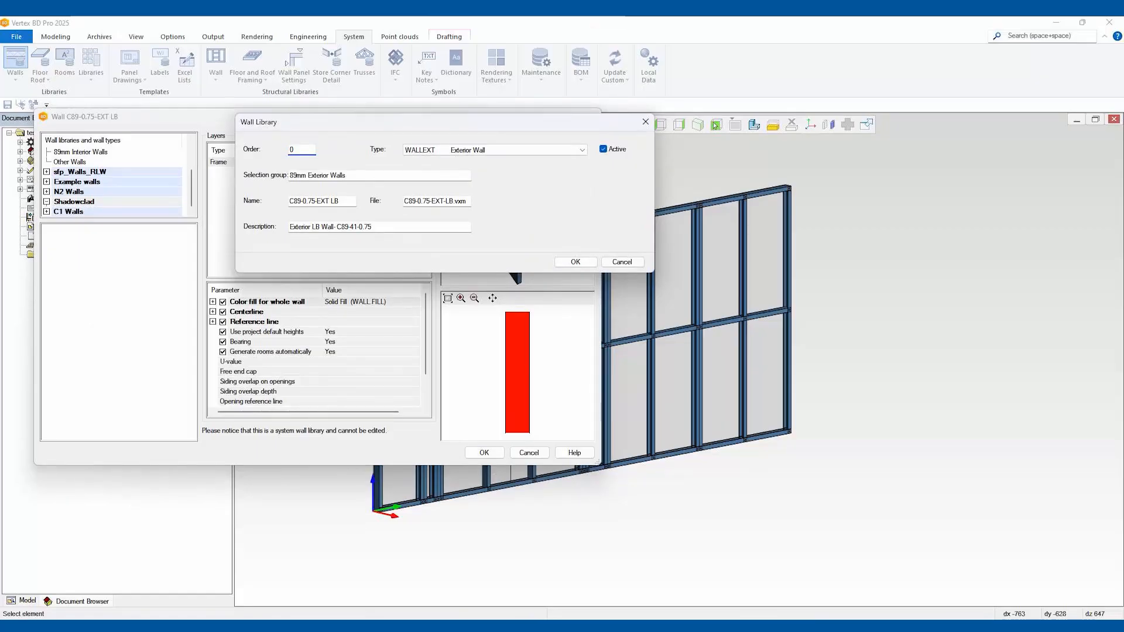
# Name the copied wall C89-0.75-SC LB, change EXT to SC in its file name, and append "- Shadowclad" to its description
pyautogui.moveTo(317, 200); pyautogui.dragTo(329, 201)
pyautogui.write('SC')
pyautogui.moveTo(431, 201); pyautogui.dragTo(444, 201)
pyautogui.write('SC')
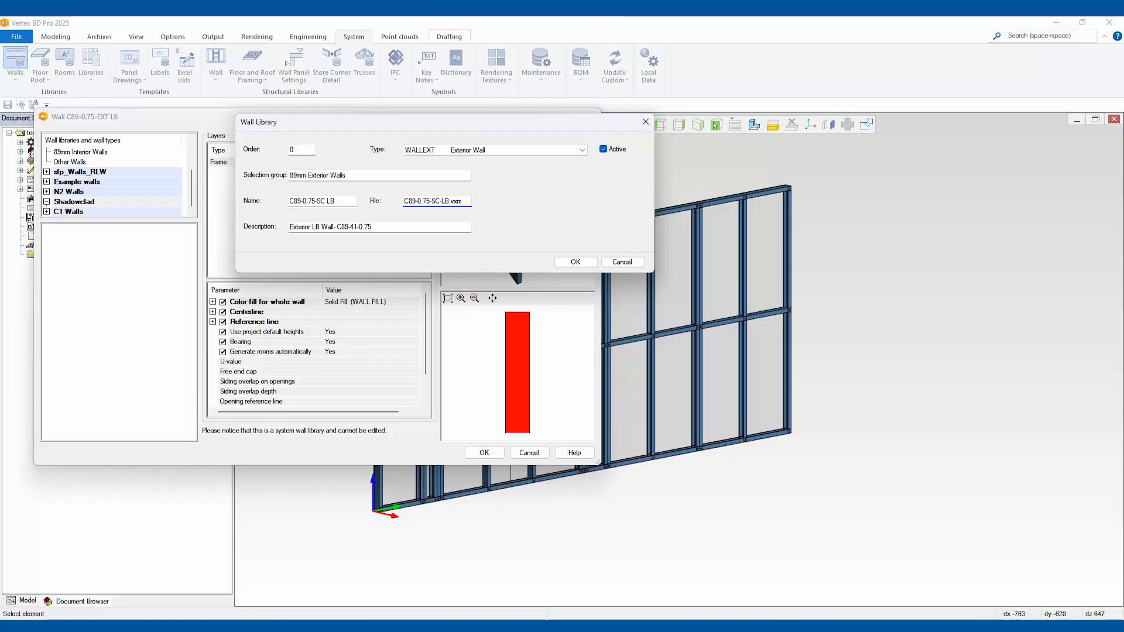
pyautogui.click(372, 226)
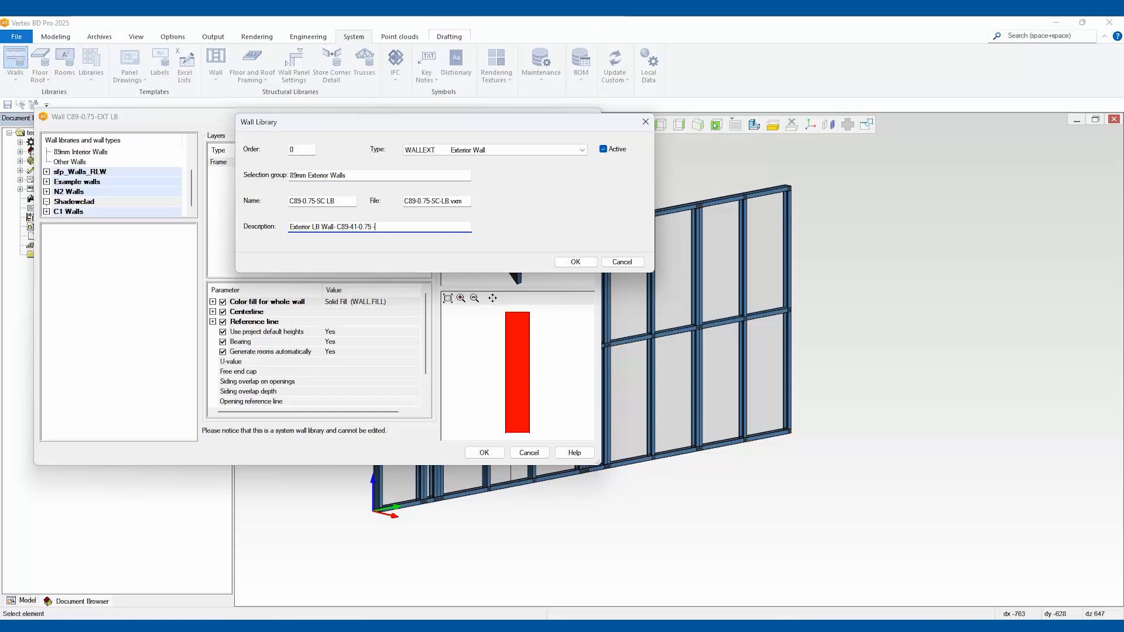
pyautogui.write('Shadowclad')
pyautogui.press('Return')
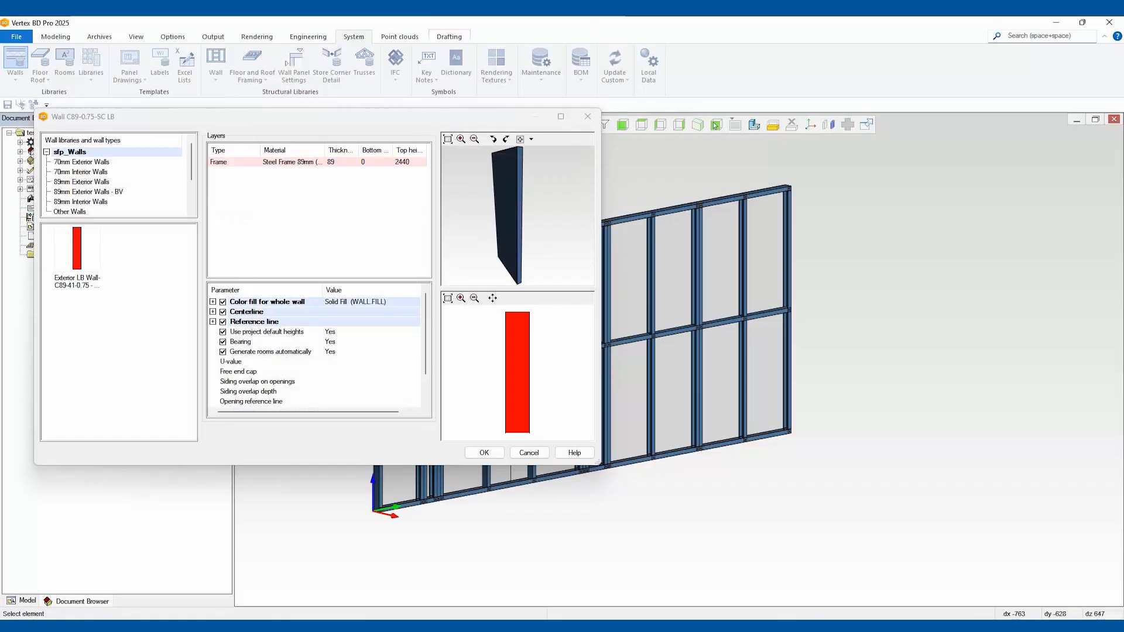
# Select the copied wall in the Shadowclad library's 89mm Exterior Walls and insert a layer outside its frame
pyautogui.scroll(-2, 114, 179)
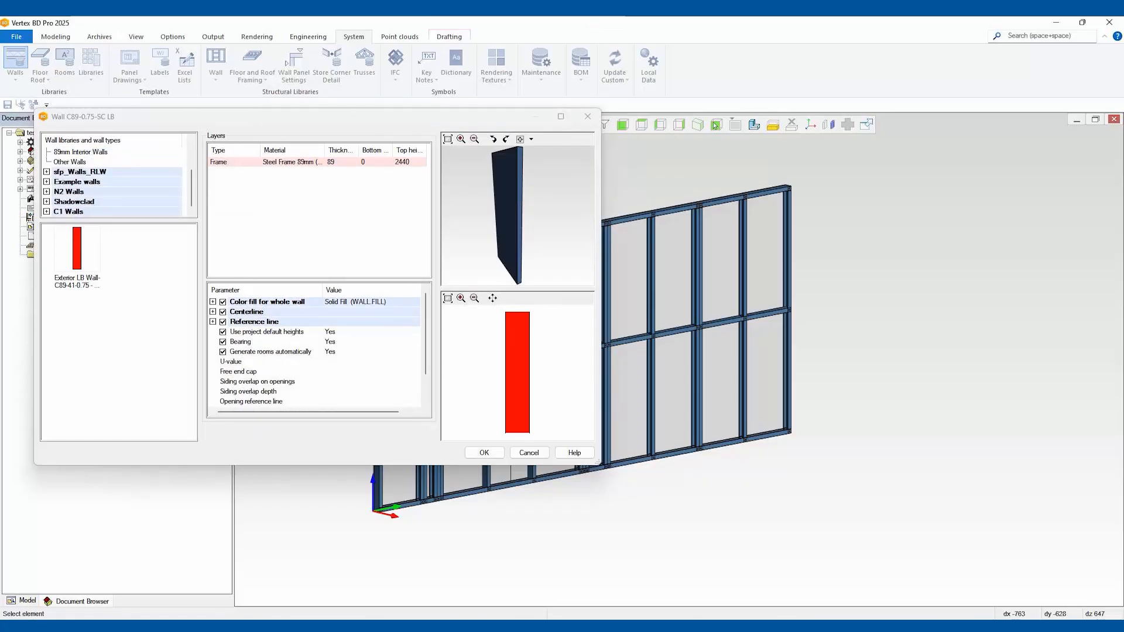
pyautogui.click(46, 202)
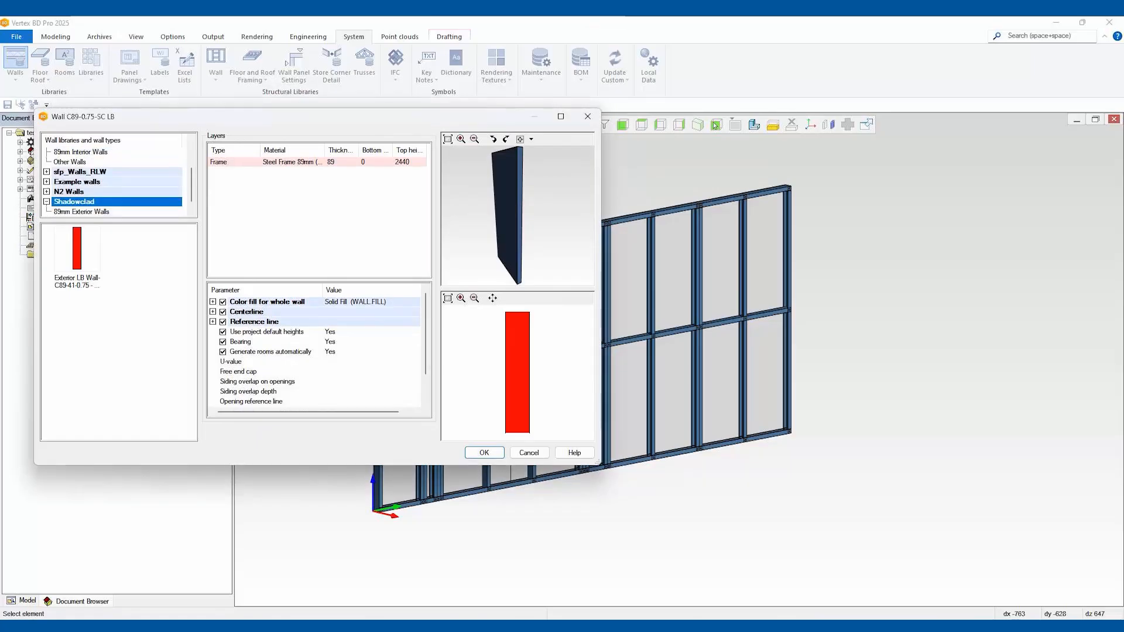
pyautogui.click(82, 211)
pyautogui.click(76, 248)
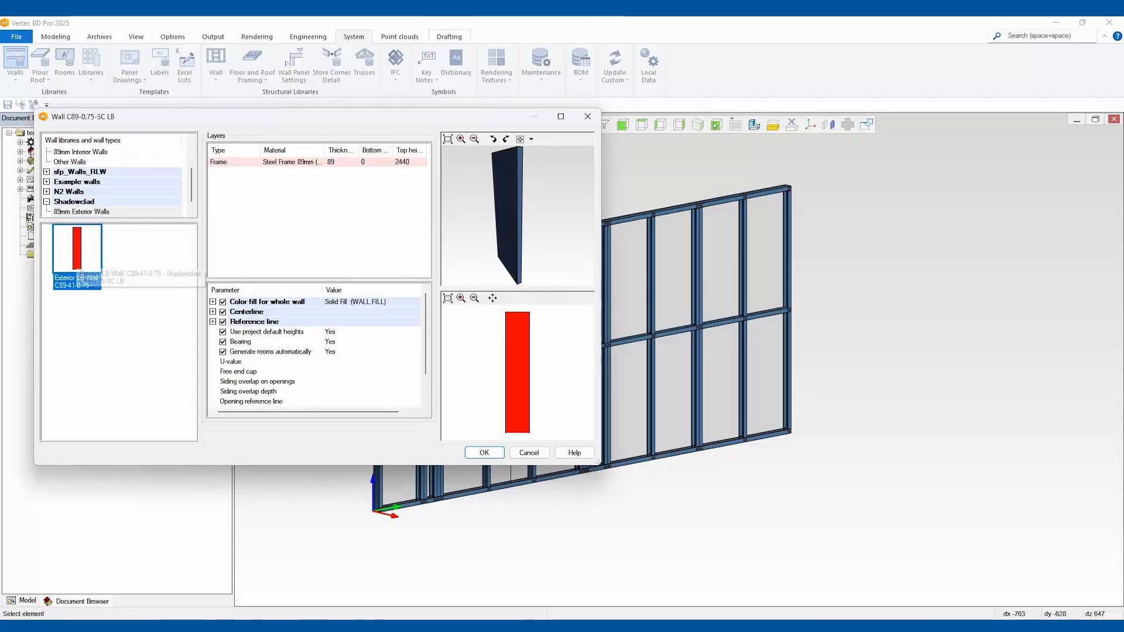
pyautogui.click(286, 161)
pyautogui.rightClick(288, 163)
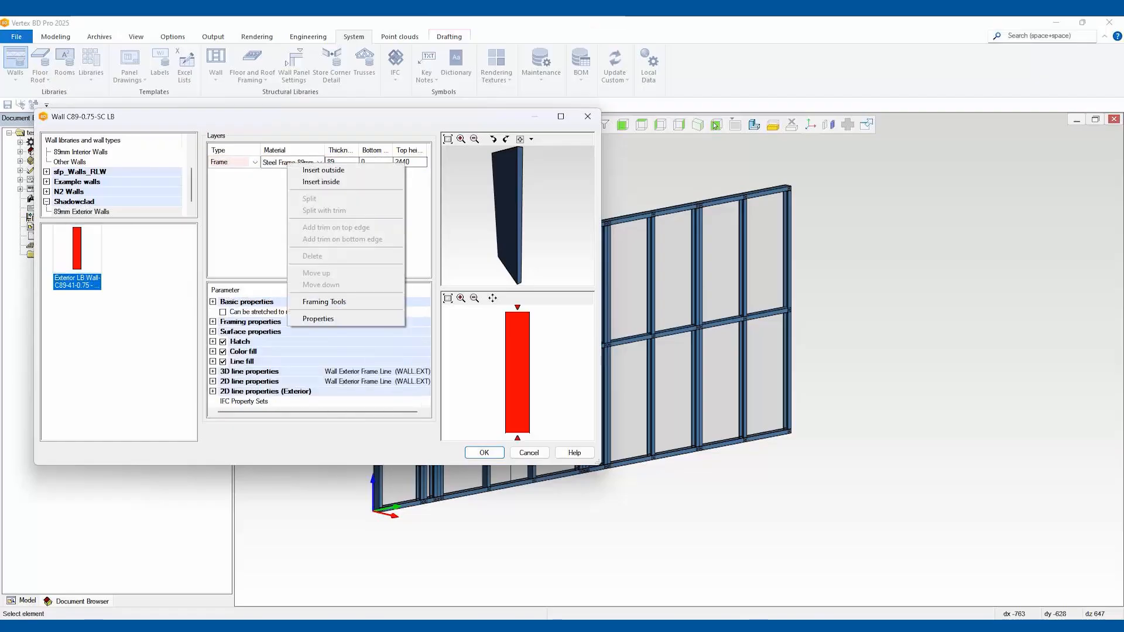
pyautogui.click(323, 170)
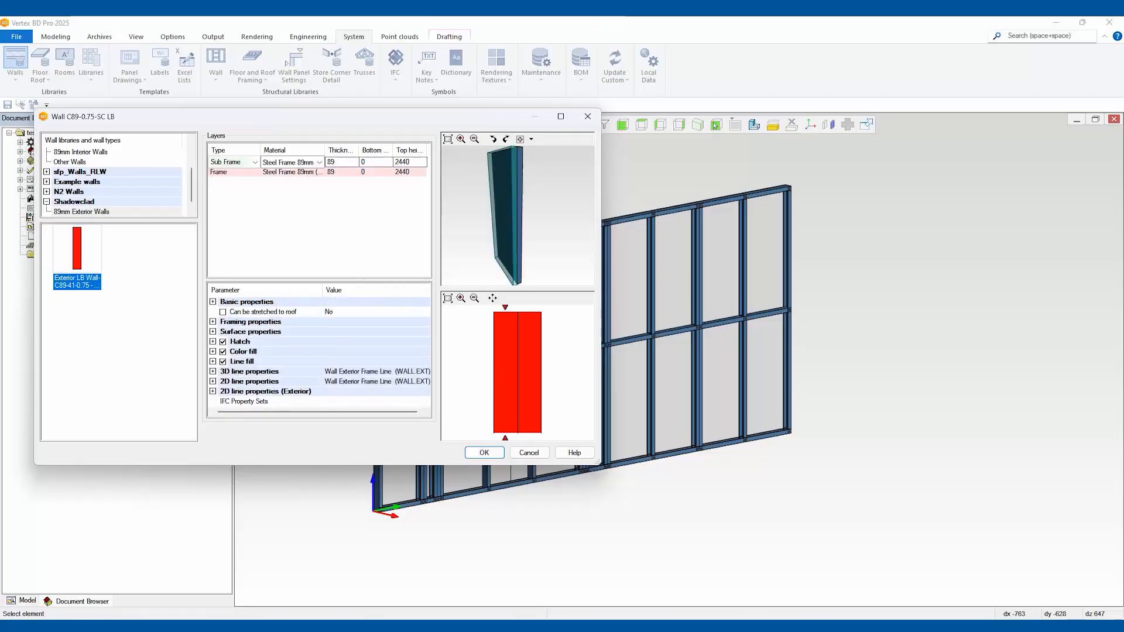
# Set the new outer layer's type to Sheathing and its material to Shadowclad (SC-12)
pyautogui.click(254, 162)
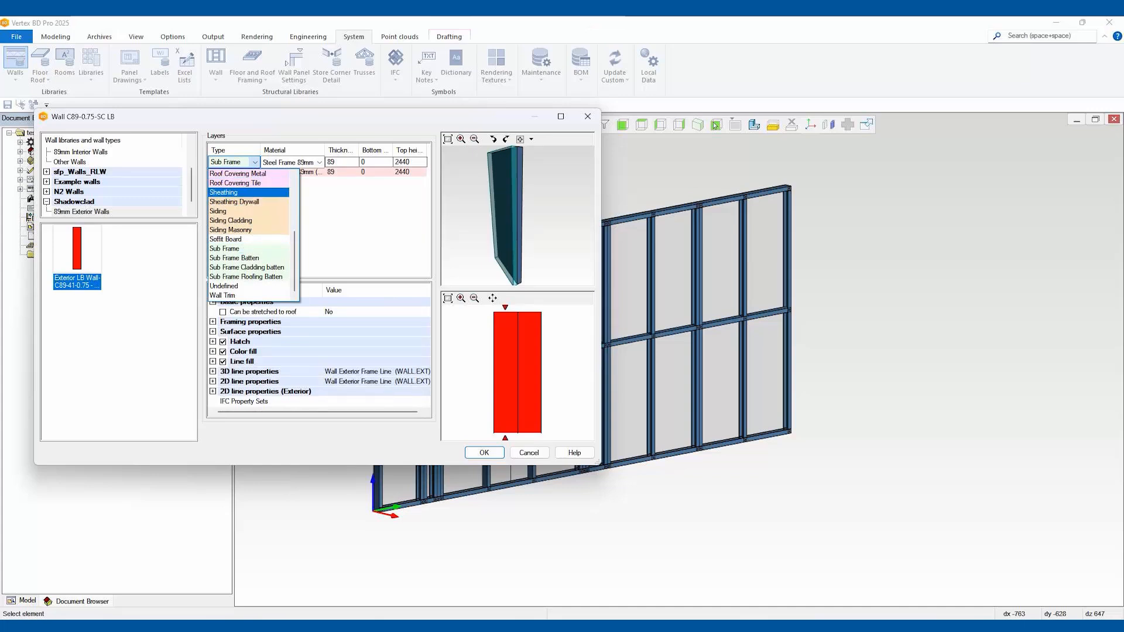
pyautogui.click(224, 192)
pyautogui.click(319, 162)
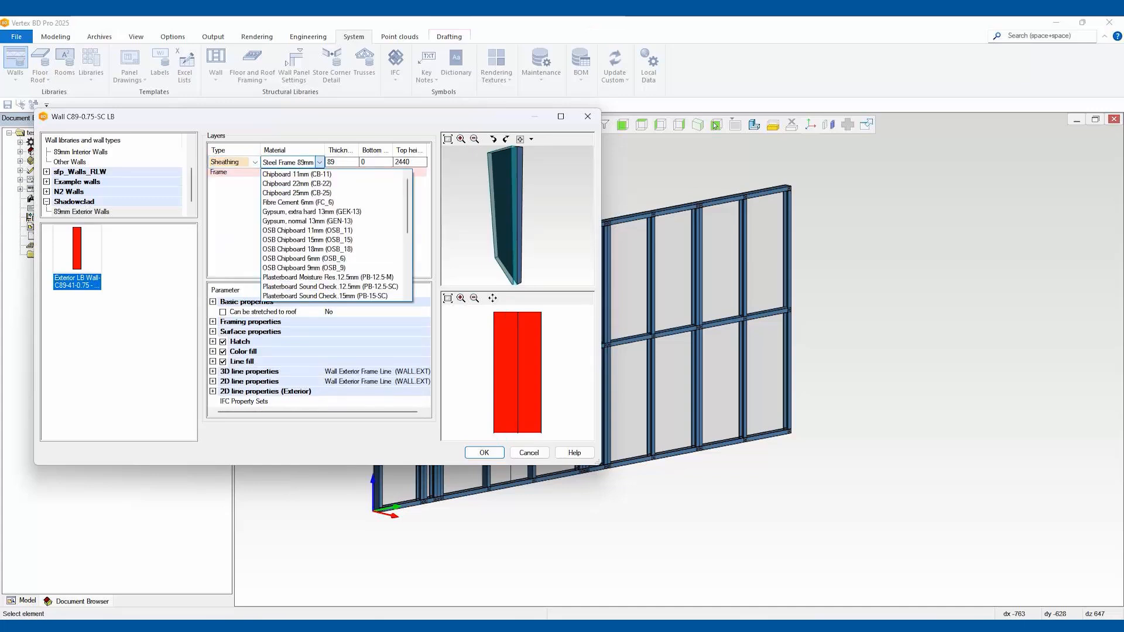
pyautogui.scroll(-1, 331, 234)
pyautogui.scroll(-5, 331, 235)
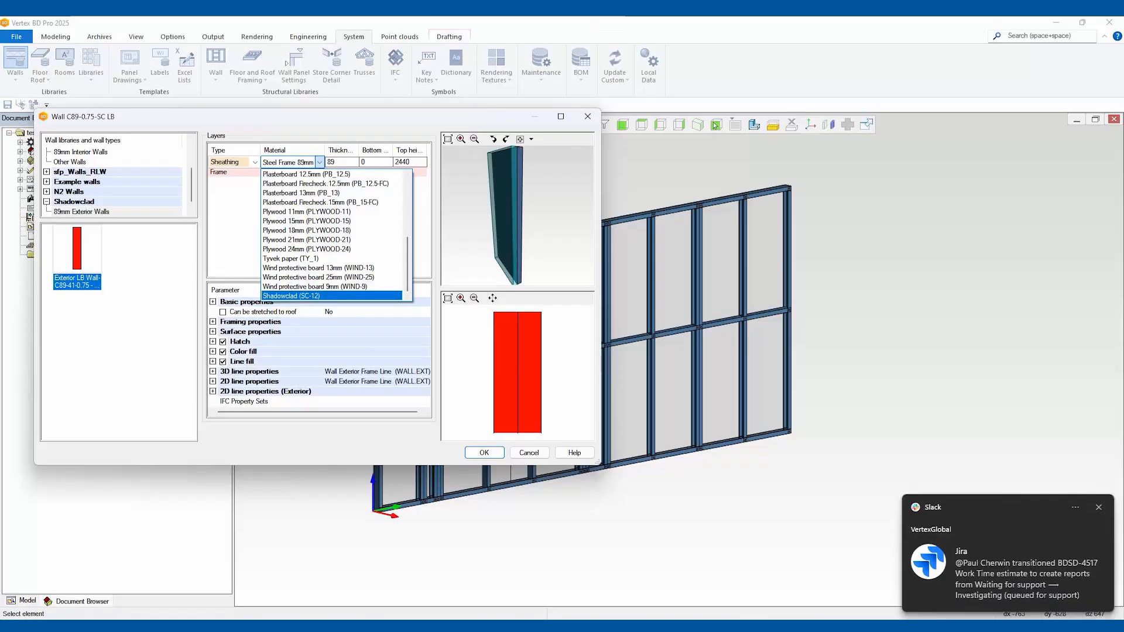
pyautogui.press('Return')
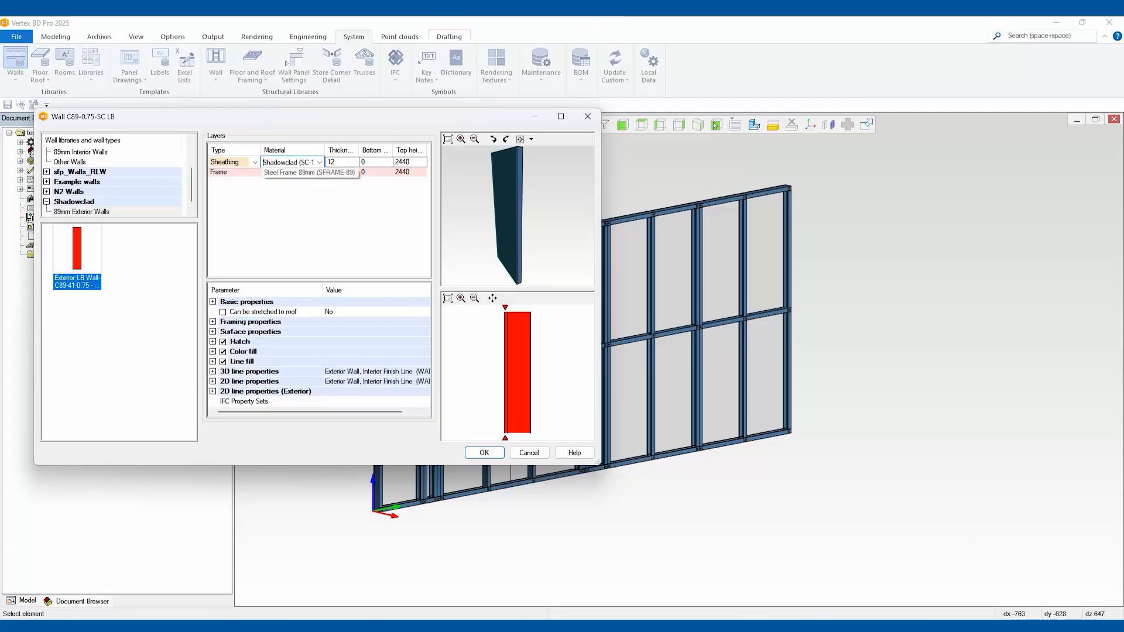
# Add a Wall Sheathing framing tool to the Shadowclad sheathing layer
pyautogui.rightClick(278, 163)
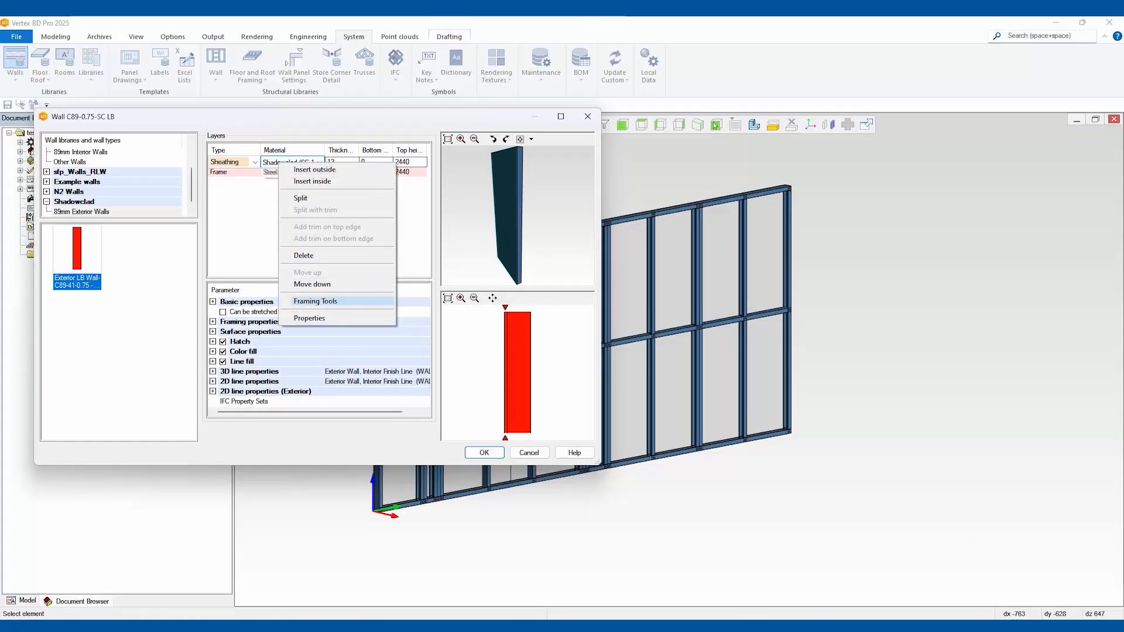
pyautogui.click(315, 300)
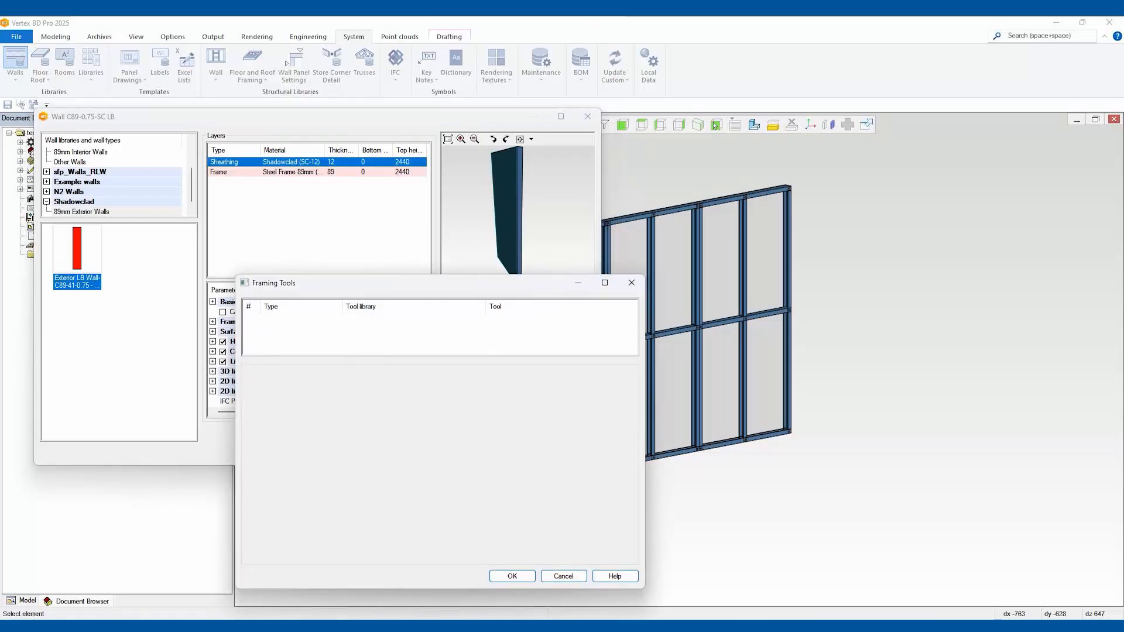
pyautogui.rightClick(375, 316)
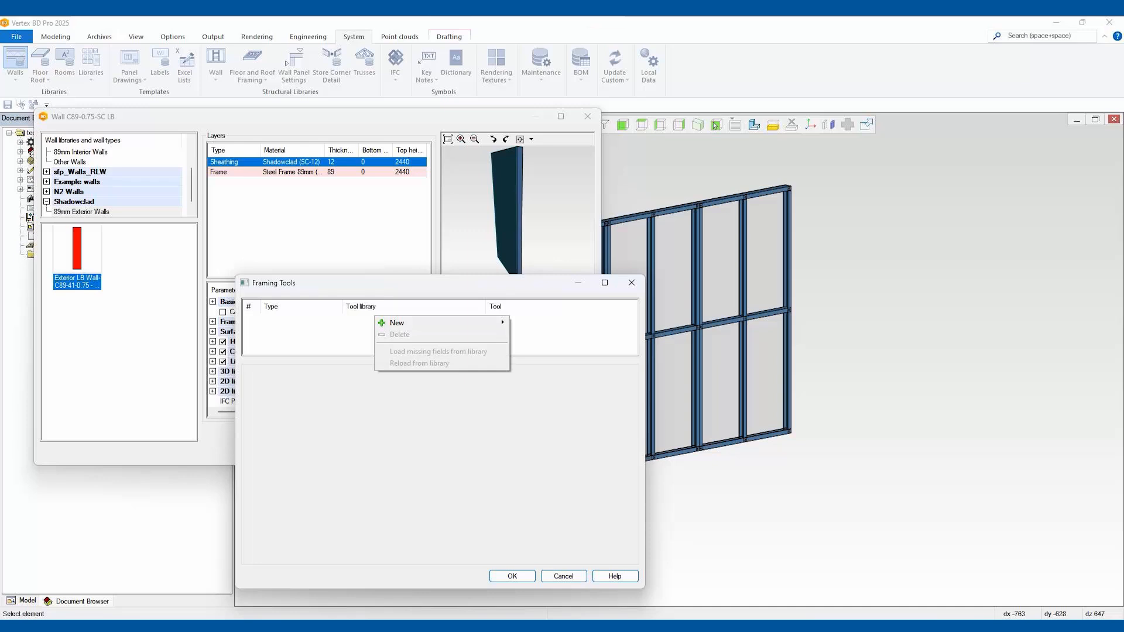
pyautogui.moveTo(440, 322)
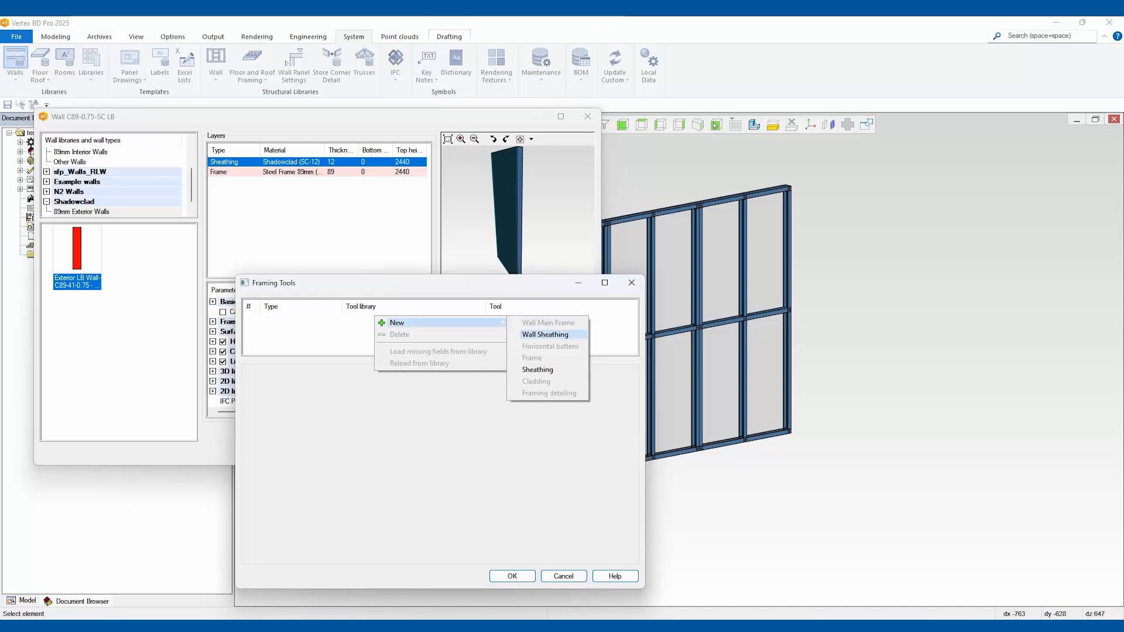
pyautogui.click(545, 334)
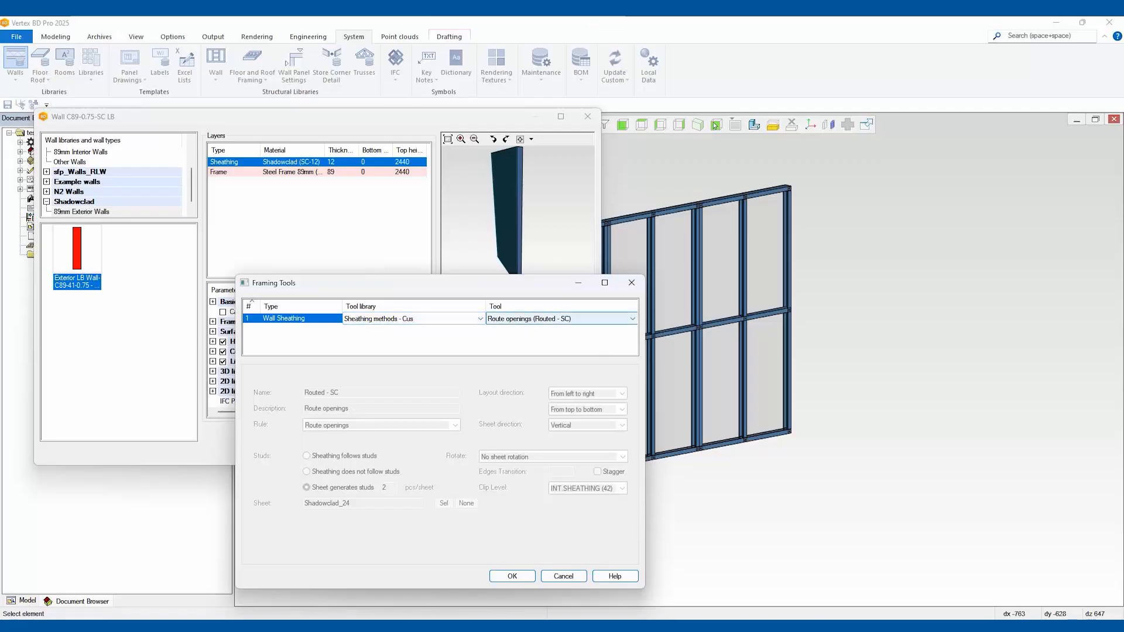
# Use Route openings (Routed - SC) from Sheathing methods - Cus as the sheathing tool, and save the wall type
pyautogui.click(560, 318)
pyautogui.click(560, 318)
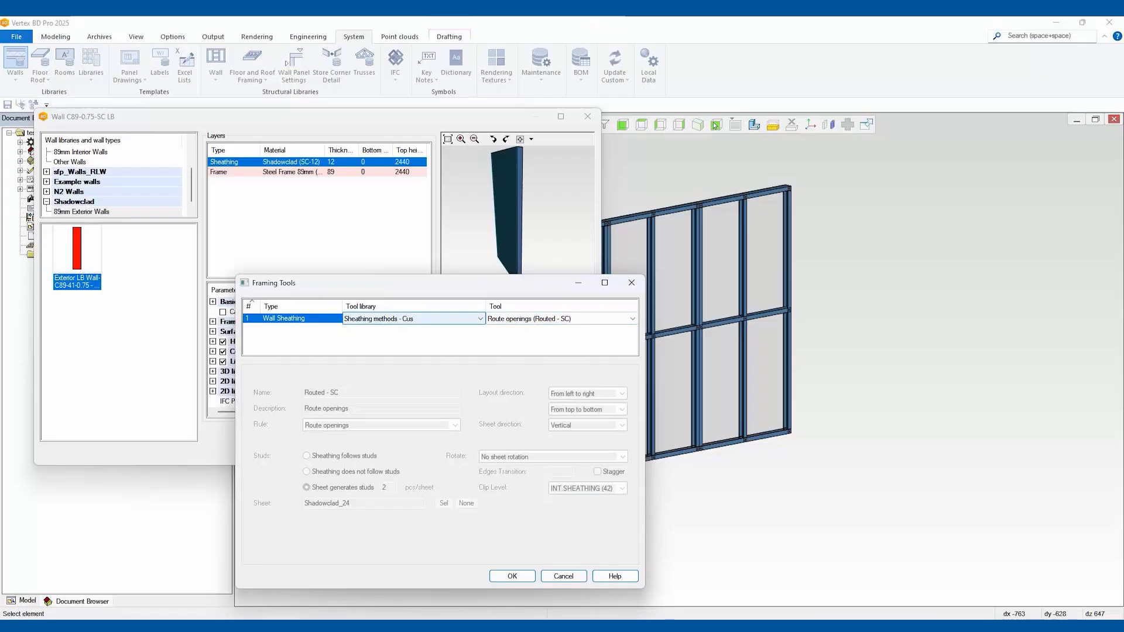
pyautogui.click(413, 318)
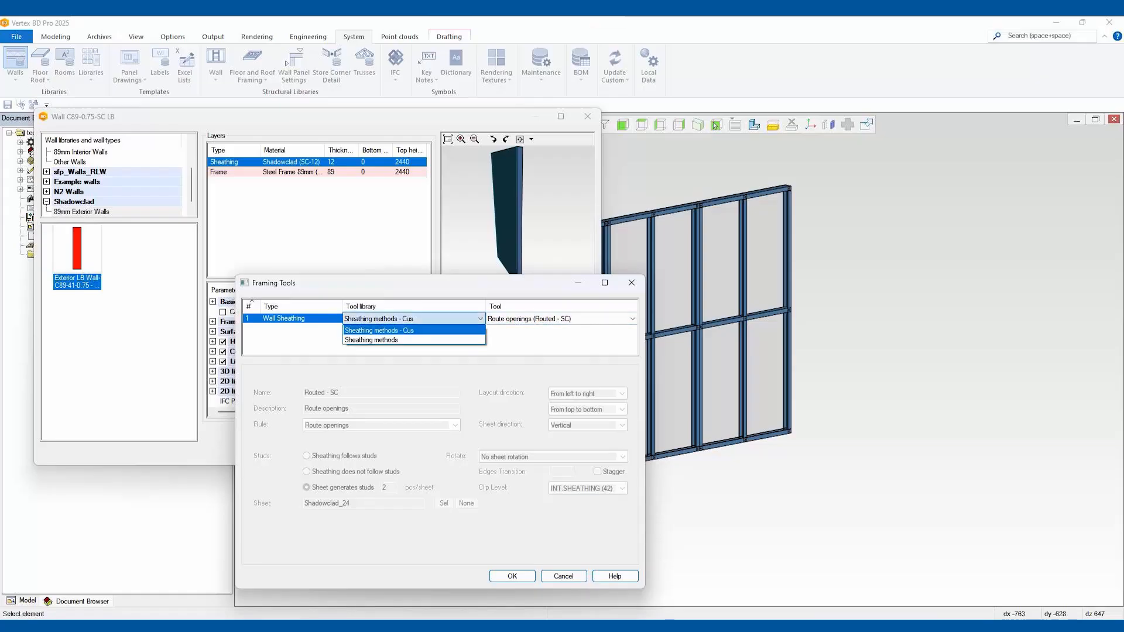
pyautogui.click(413, 318)
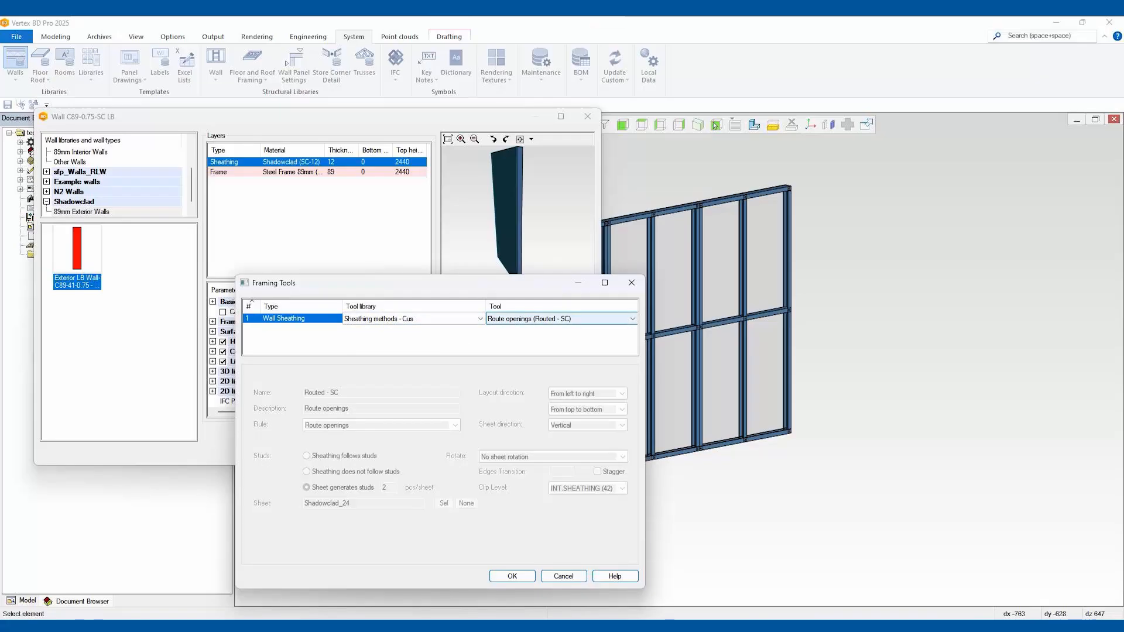
pyautogui.press('Return')
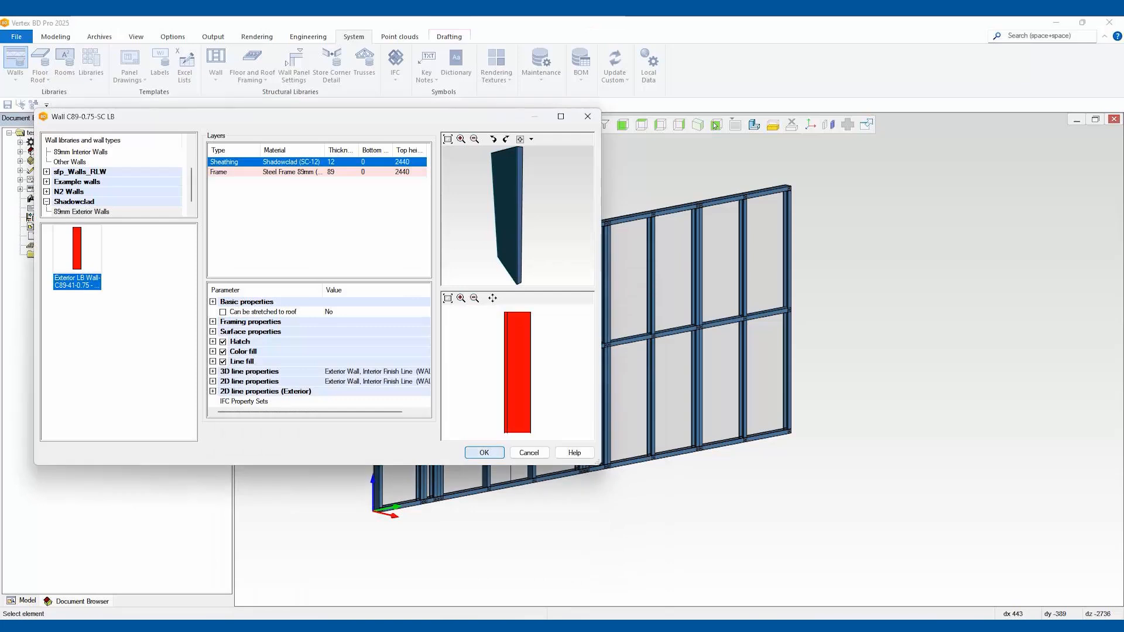
pyautogui.press('Return')
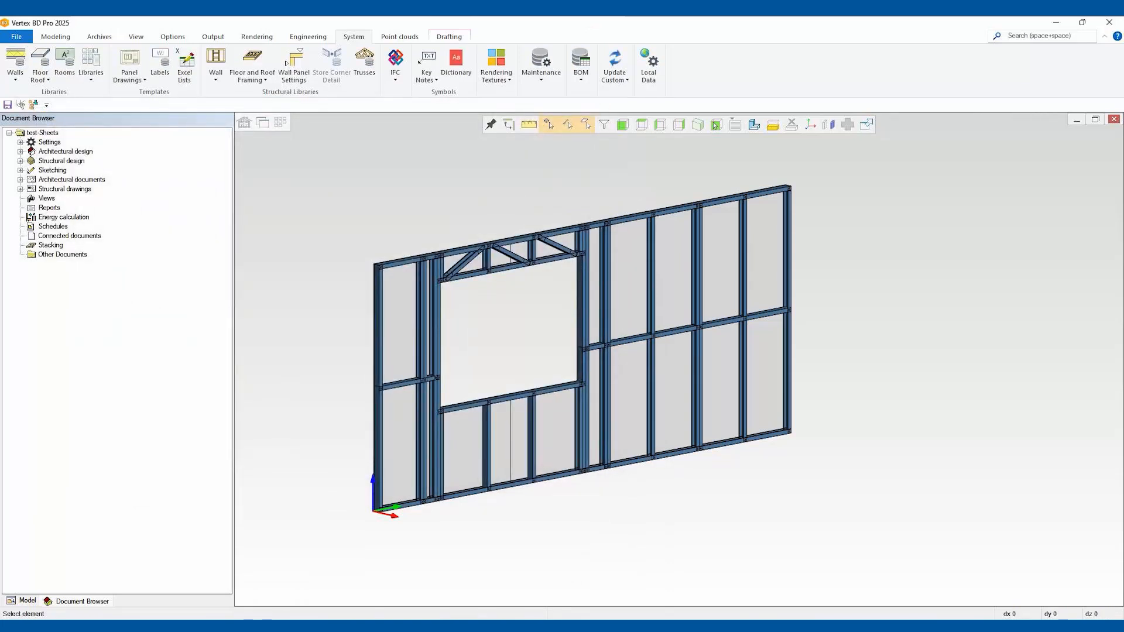
# In the 2D floor plan, start a wall insertion with the C89-0.75 exterior wall type from the Shadowclad library
pyautogui.click(715, 125)
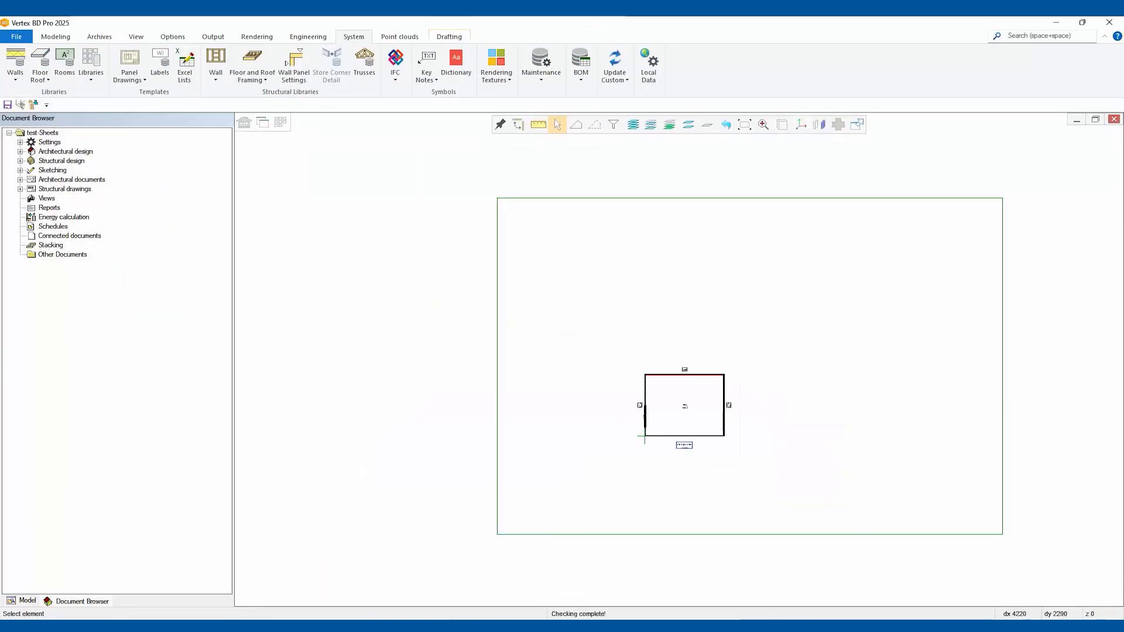
pyautogui.rightClick(598, 310)
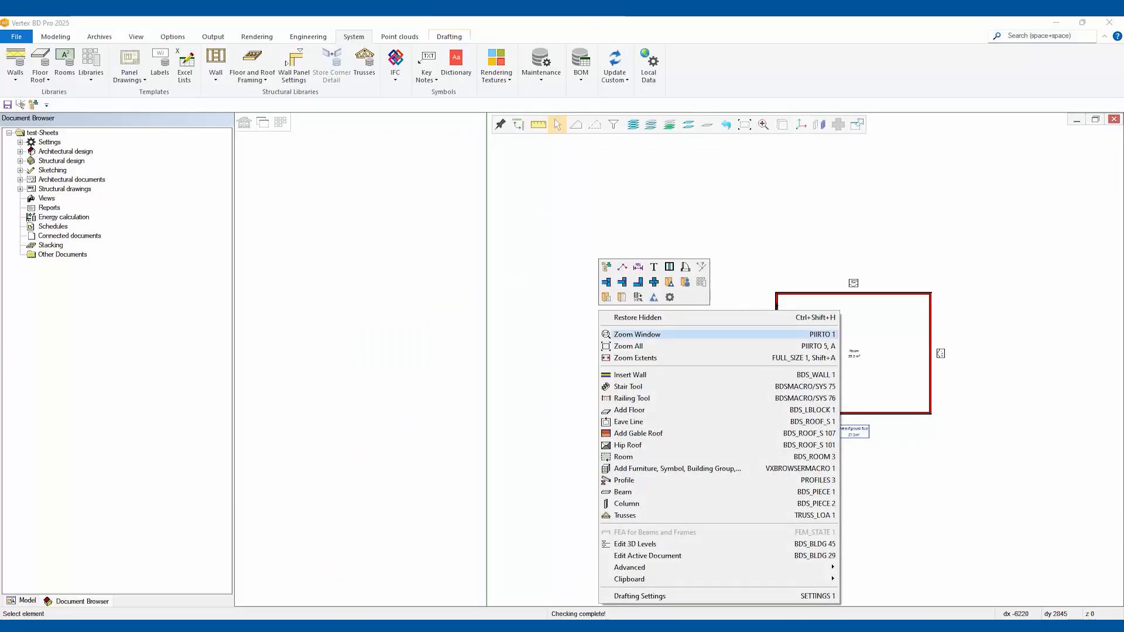
pyautogui.click(629, 374)
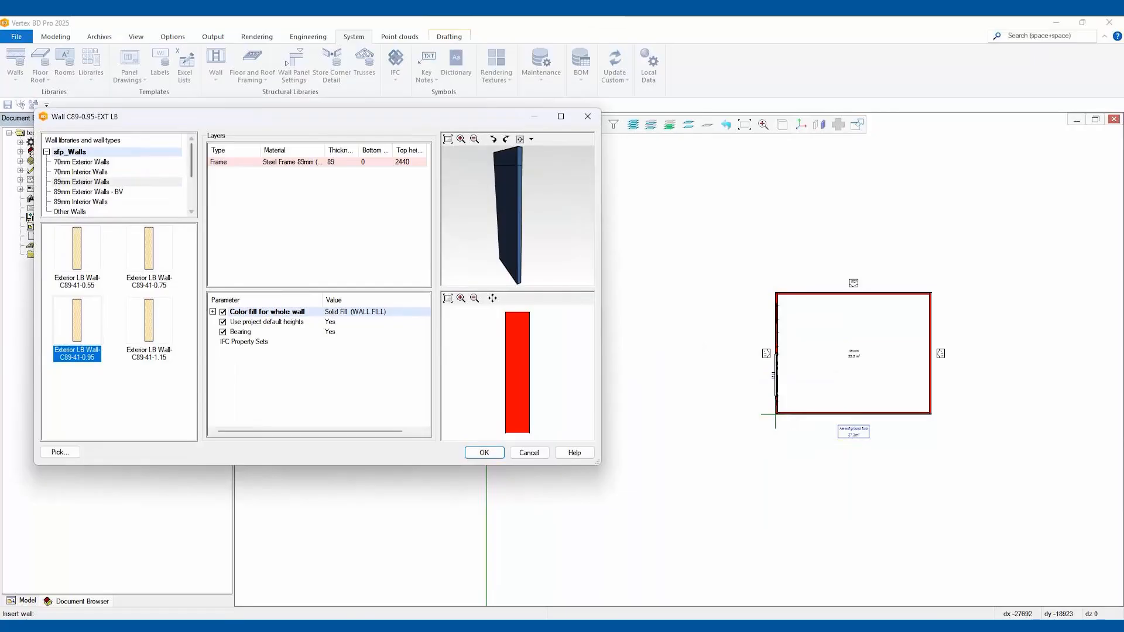
pyautogui.scroll(-2, 114, 182)
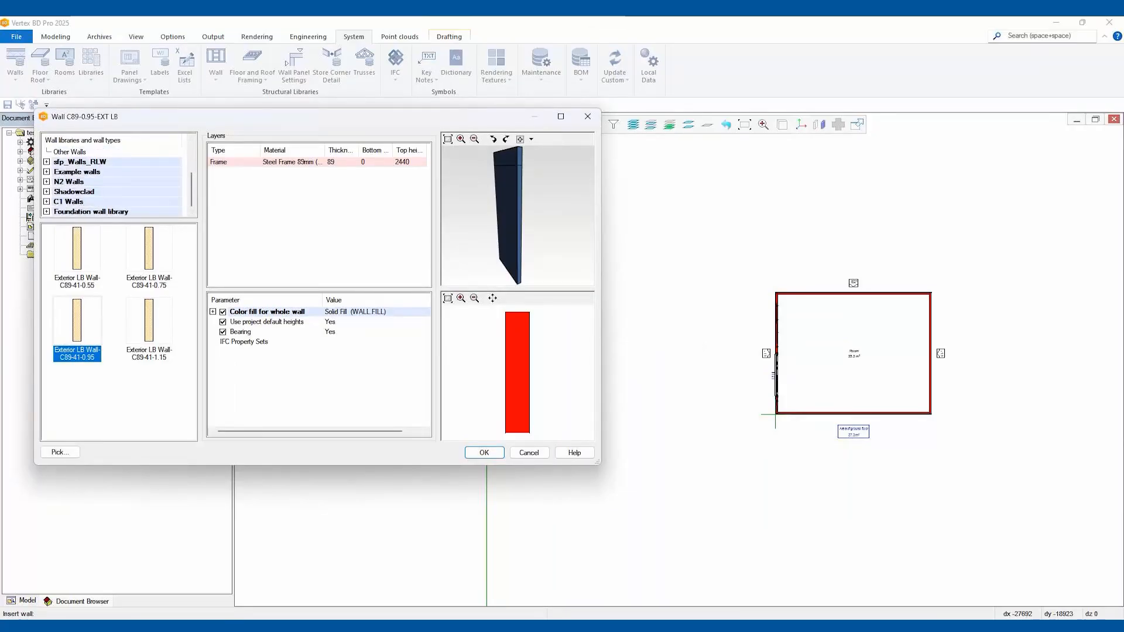
pyautogui.click(46, 191)
pyautogui.click(81, 201)
pyautogui.click(77, 255)
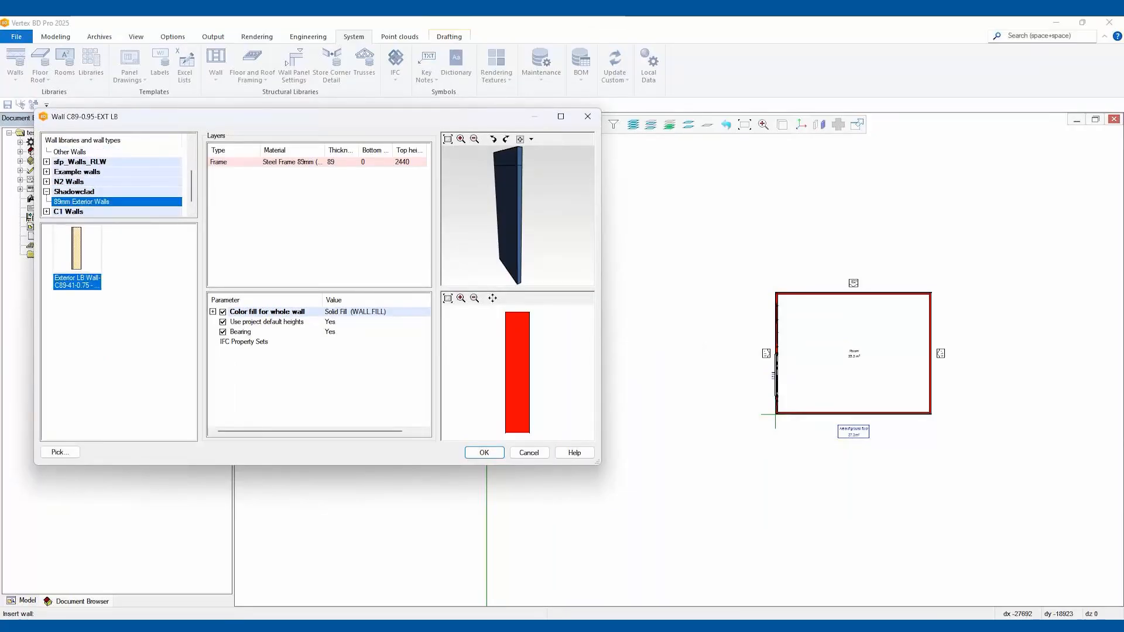
pyautogui.click(484, 452)
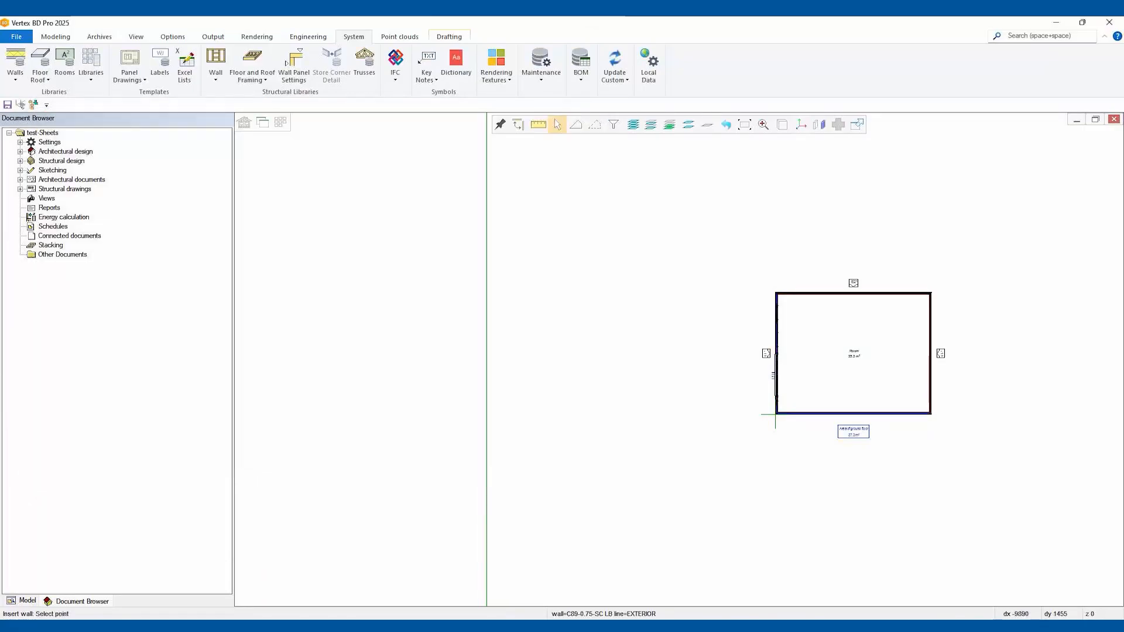
# Draw two connected exterior walls forming an L-shaped corner beside the existing room, and end the wall insertion
pyautogui.click(625, 409)
pyautogui.click(625, 301)
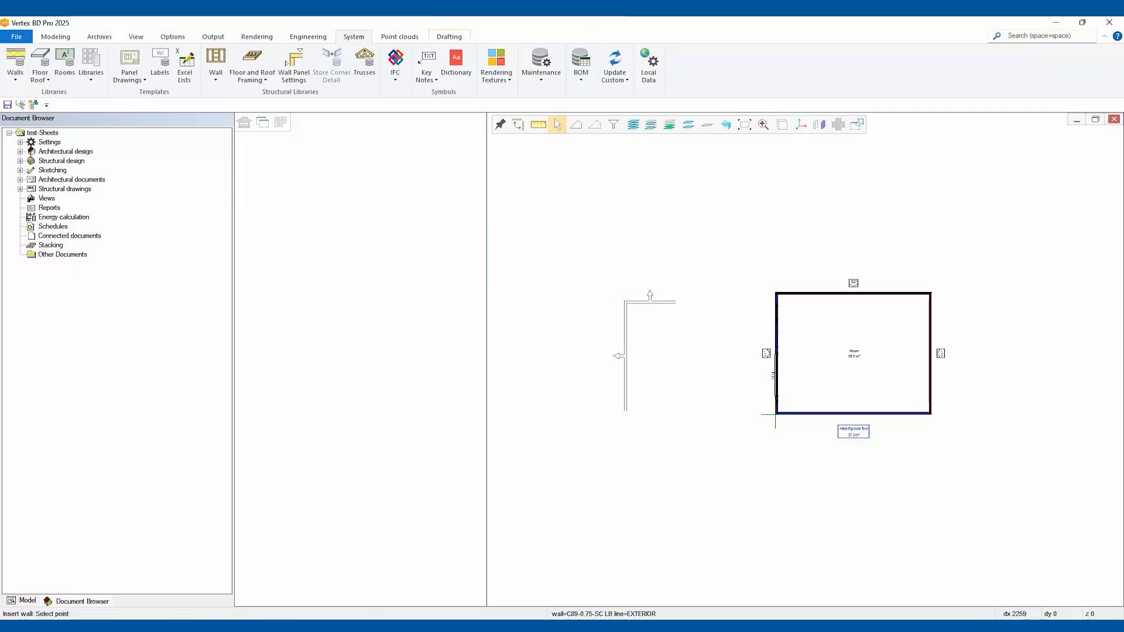
pyautogui.click(708, 302)
pyautogui.press('Escape')
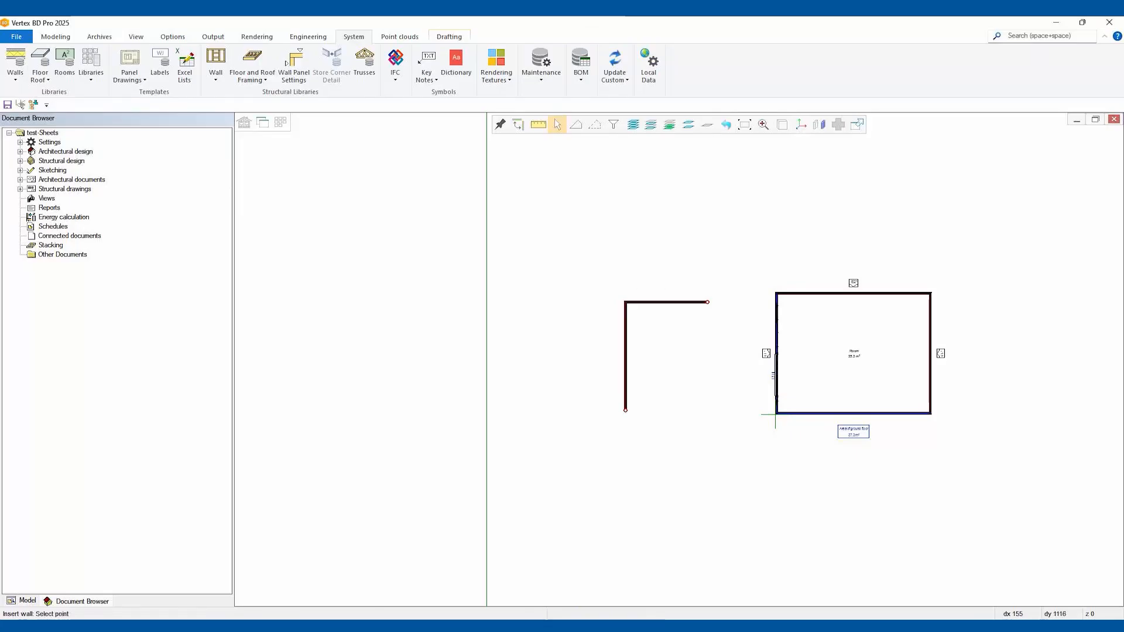
pyautogui.press('space')
pyautogui.press('space')
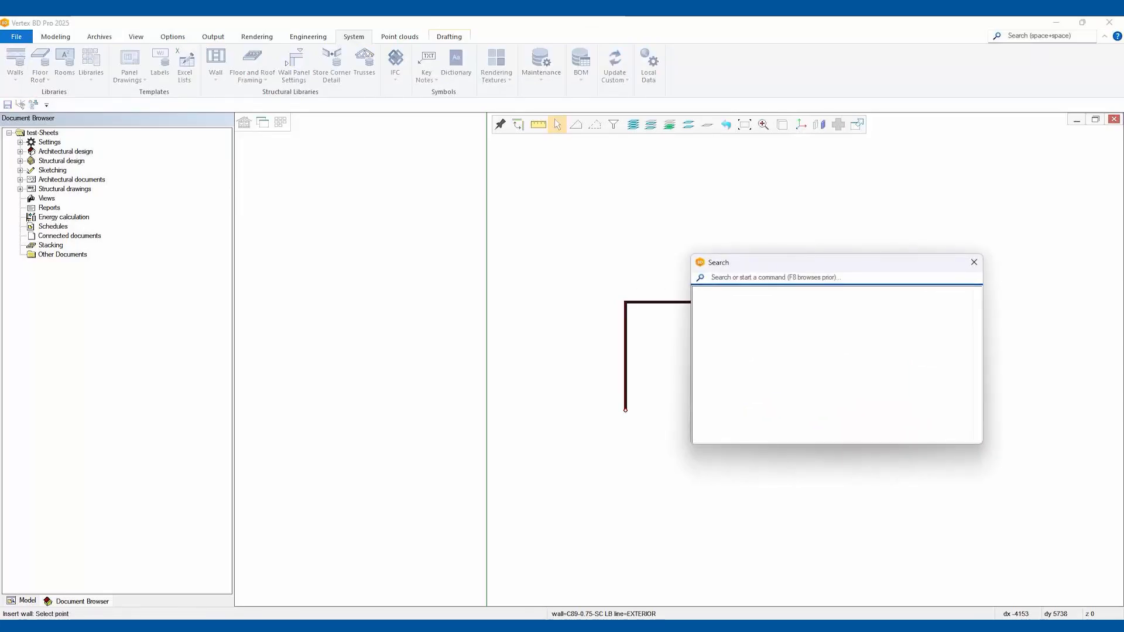
pyautogui.click(974, 262)
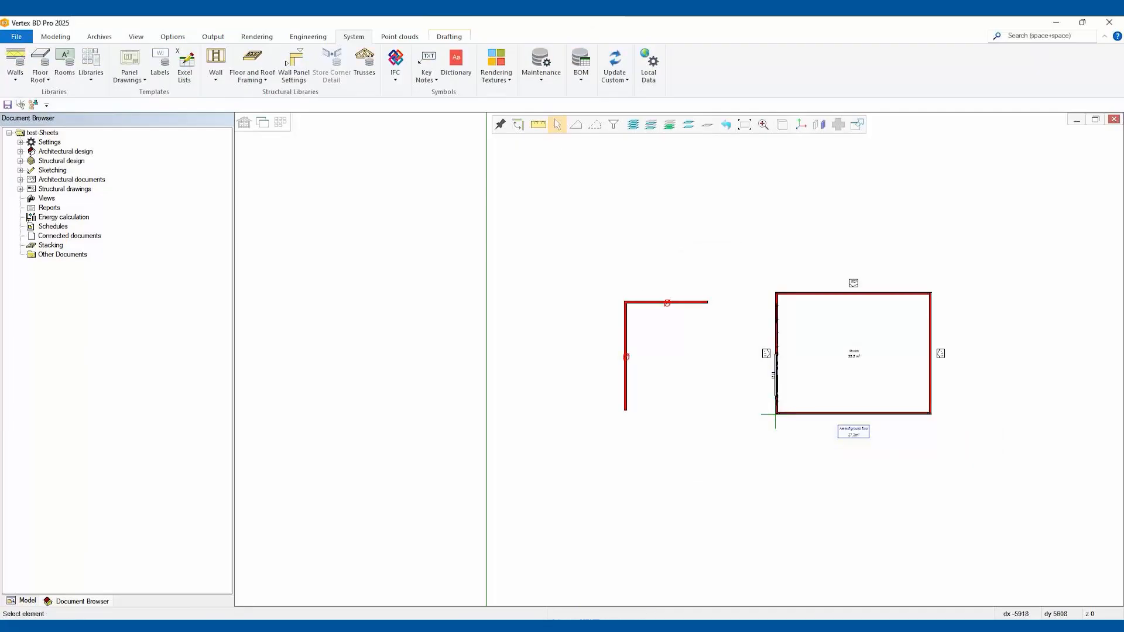
# Generate wall panels for the two new walls, accepting the wall panel settings as they are
pyautogui.moveTo(720, 421); pyautogui.dragTo(572, 291)
pyautogui.rightClick(572, 290)
pyautogui.click(613, 372)
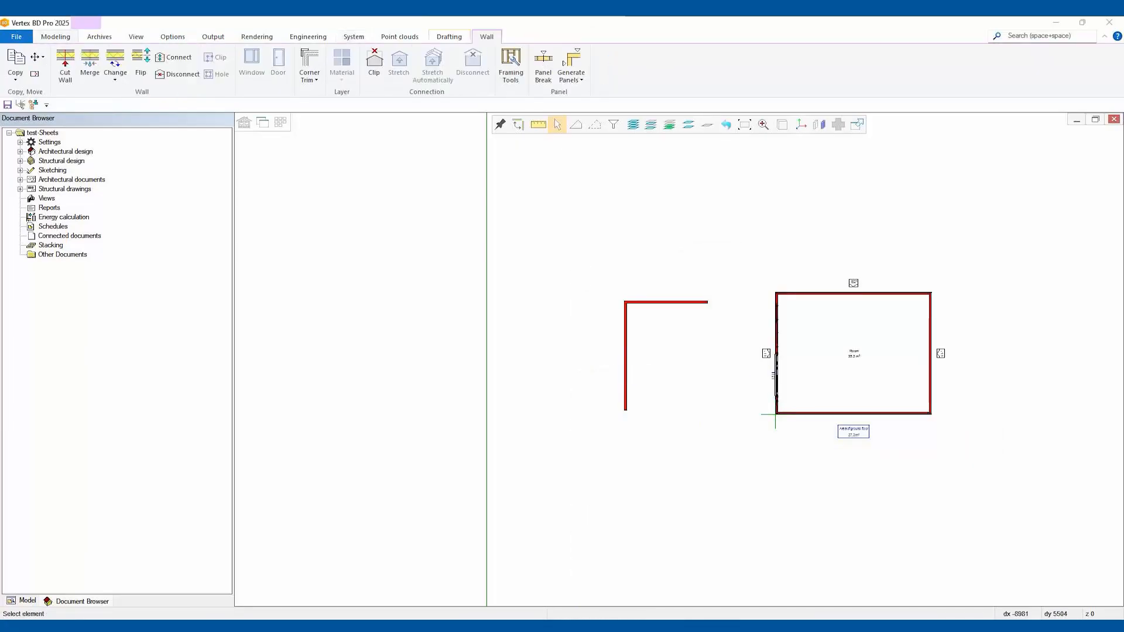
pyautogui.press('Return')
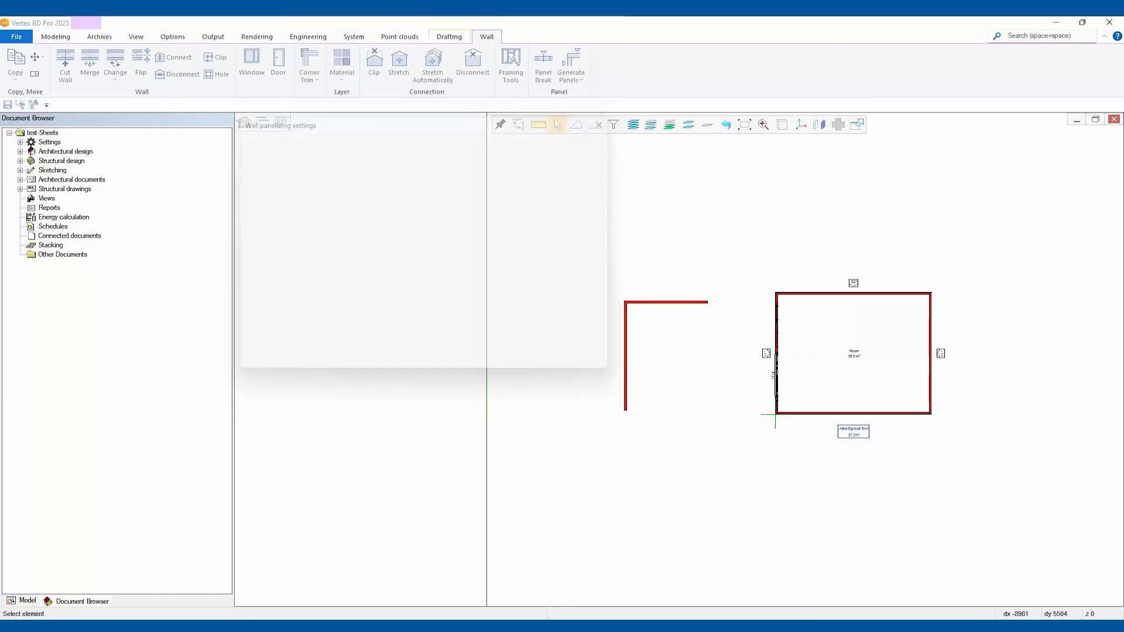
# Generate the framing and sheathing parts for both new wall panels
pyautogui.click(625, 330)
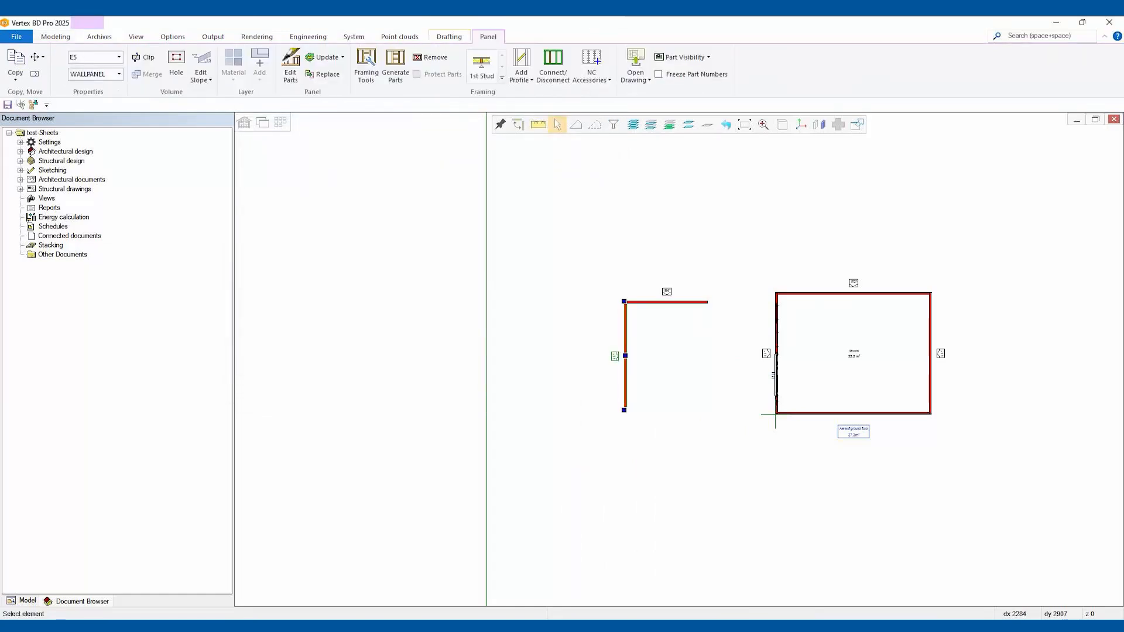
pyautogui.keyDown('ctrl'); pyautogui.click(688, 302); pyautogui.keyUp('ctrl')
pyautogui.rightClick(640, 263)
pyautogui.click(678, 282)
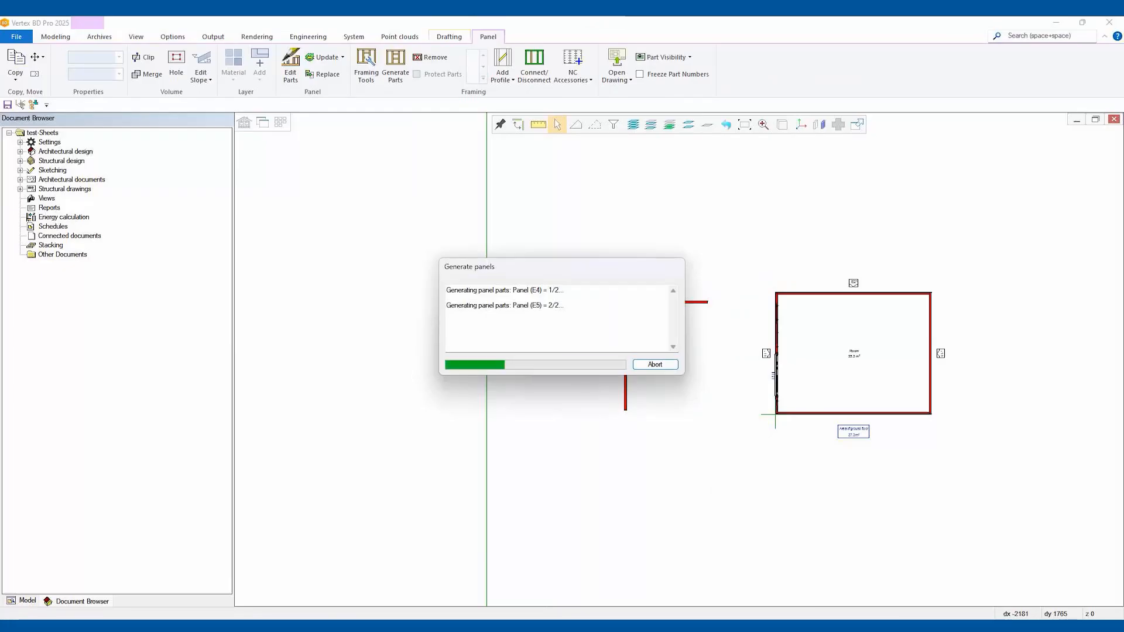
pyautogui.press('Escape')
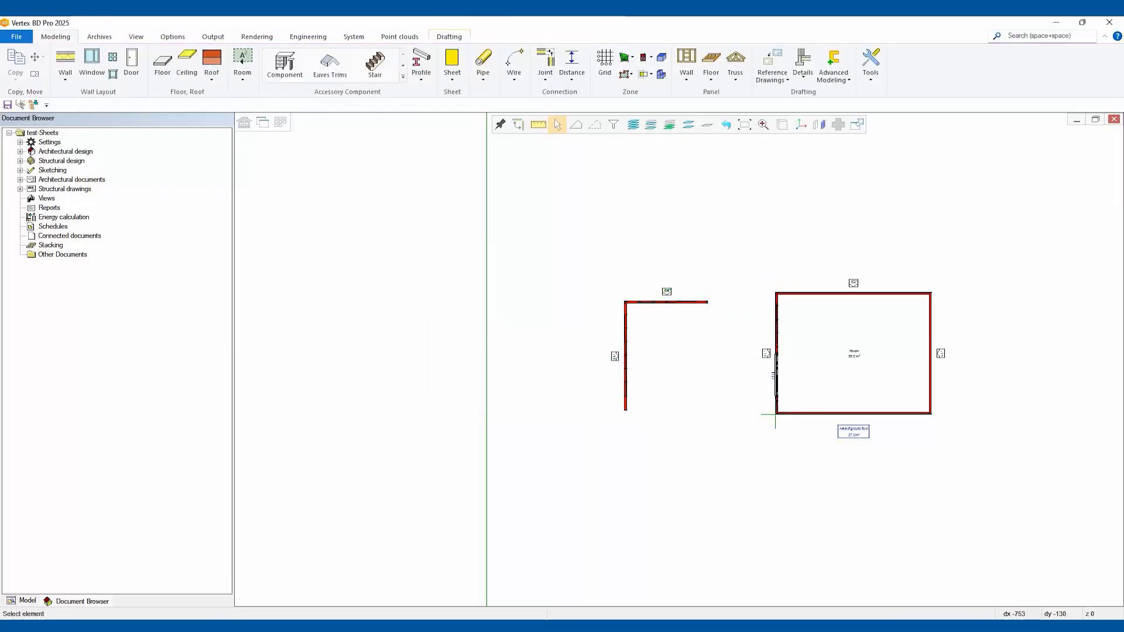
# In the 3D model, move the two new wall panels to another model and leave the offered drawing-model pair active
pyautogui.hotkey('ctrl', 'Tab')
pyautogui.moveTo(644, 374); pyautogui.dragTo(796, 369, button='middle')
pyautogui.scroll(-1, 679, 359)
pyautogui.moveTo(467, 264); pyautogui.dragTo(614, 328, button='middle')
pyautogui.scroll(2, 364, 227)
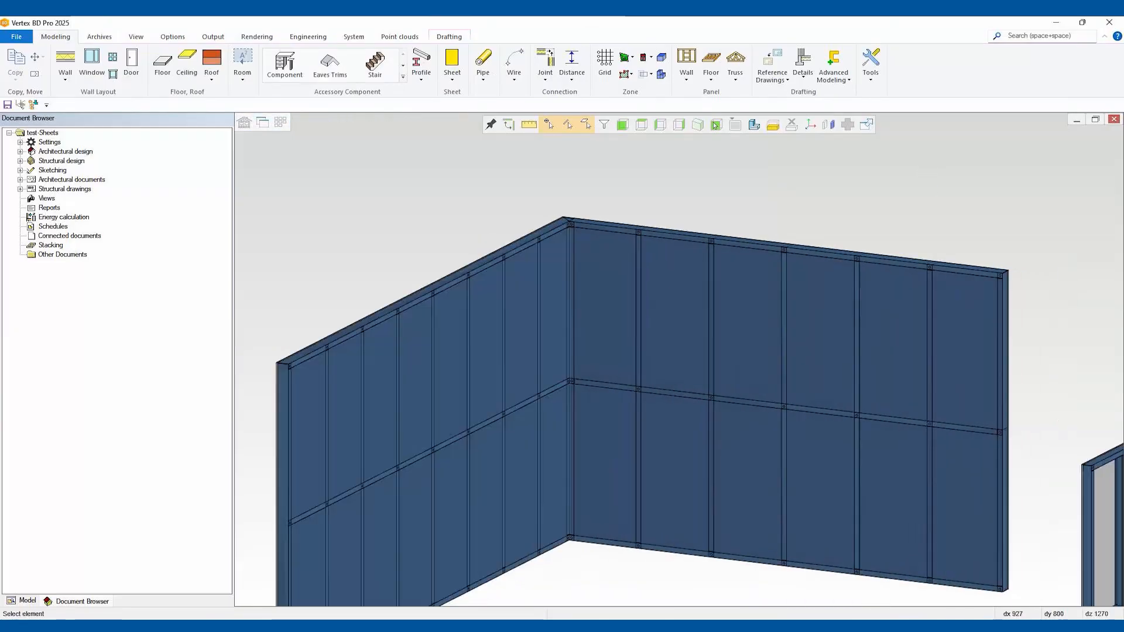
pyautogui.click(787, 404)
pyautogui.press('Escape')
pyautogui.click(530, 300)
pyautogui.click(533, 296)
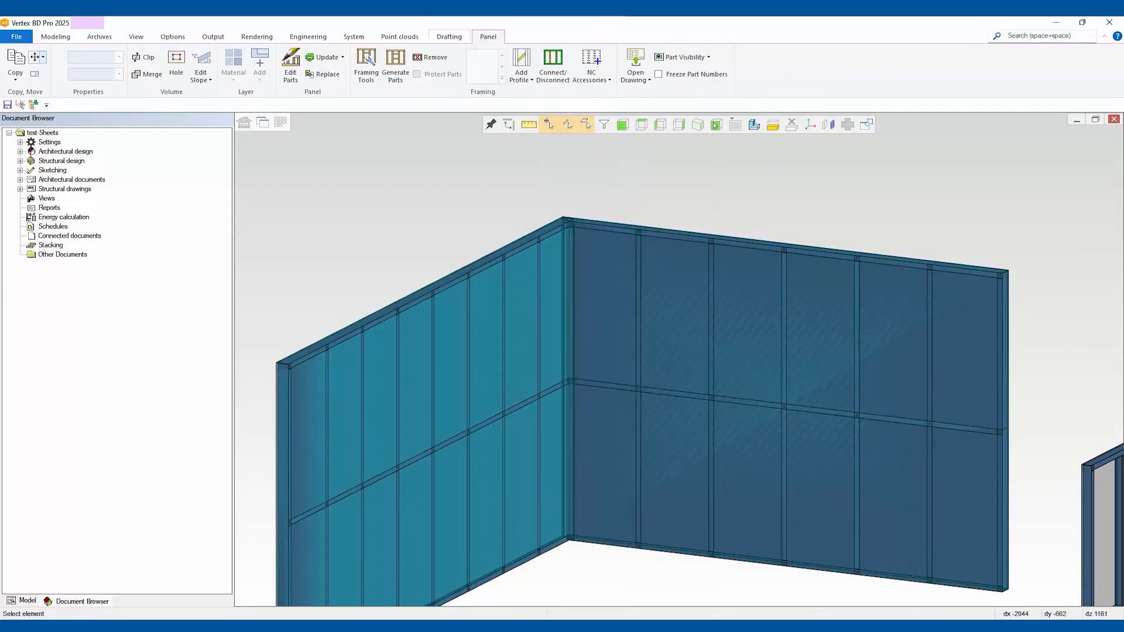
pyautogui.click(42, 57)
pyautogui.click(104, 84)
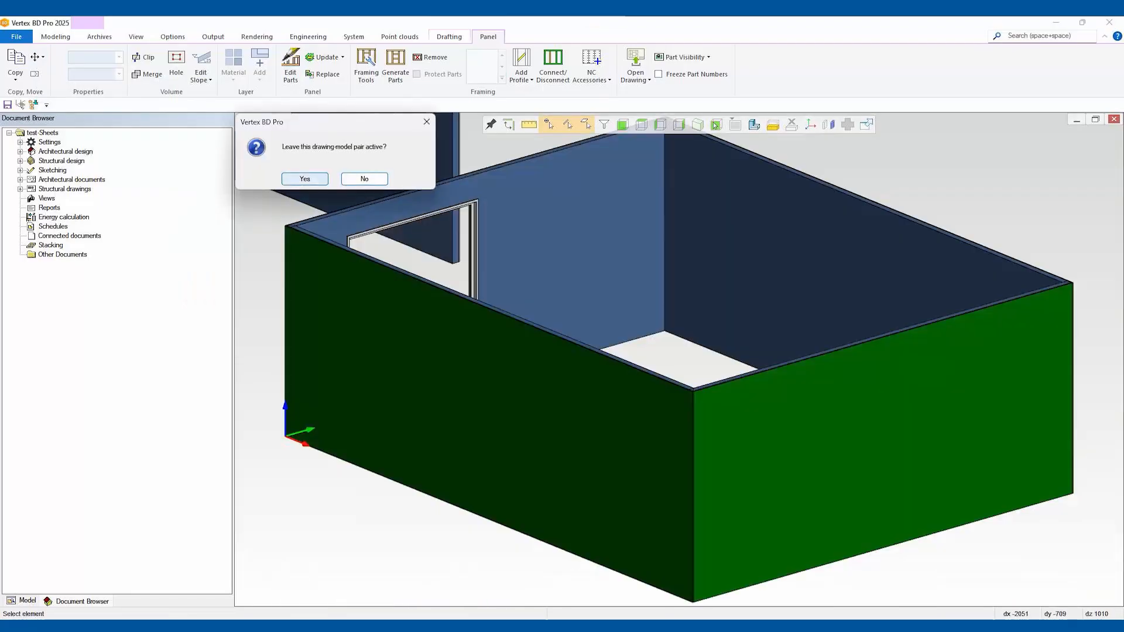
pyautogui.click(304, 178)
# Move the two new wall elements to another model, leaving the offered drawing-model pair active
pyautogui.scroll(-3, 1047, 548)
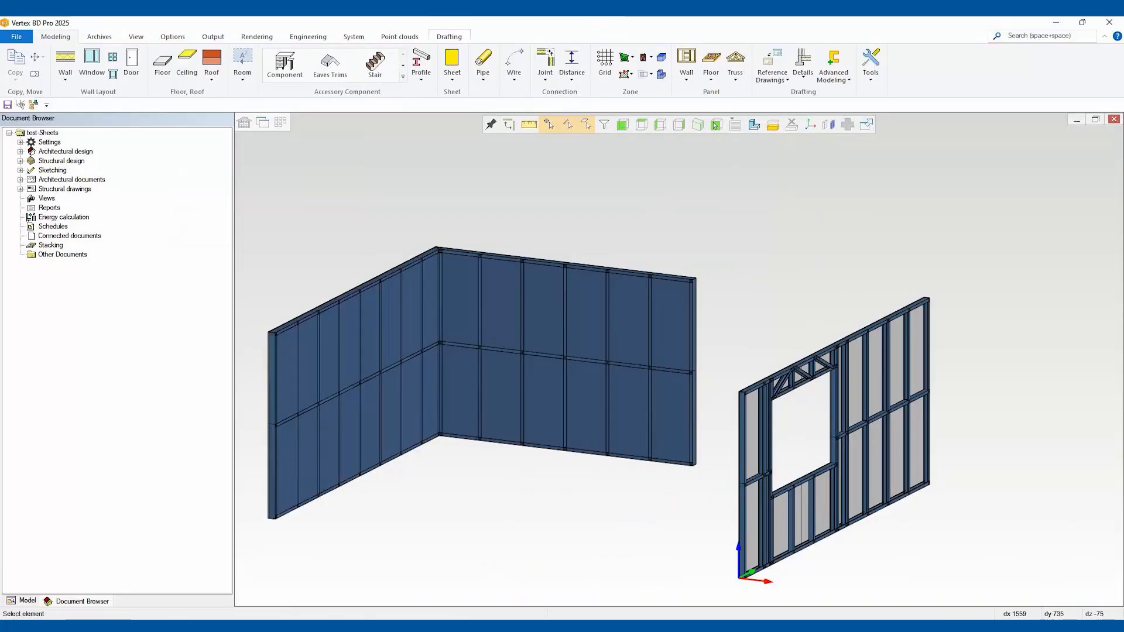
pyautogui.click(545, 351)
pyautogui.keyDown('ctrl'); pyautogui.click(351, 380); pyautogui.keyUp('ctrl')
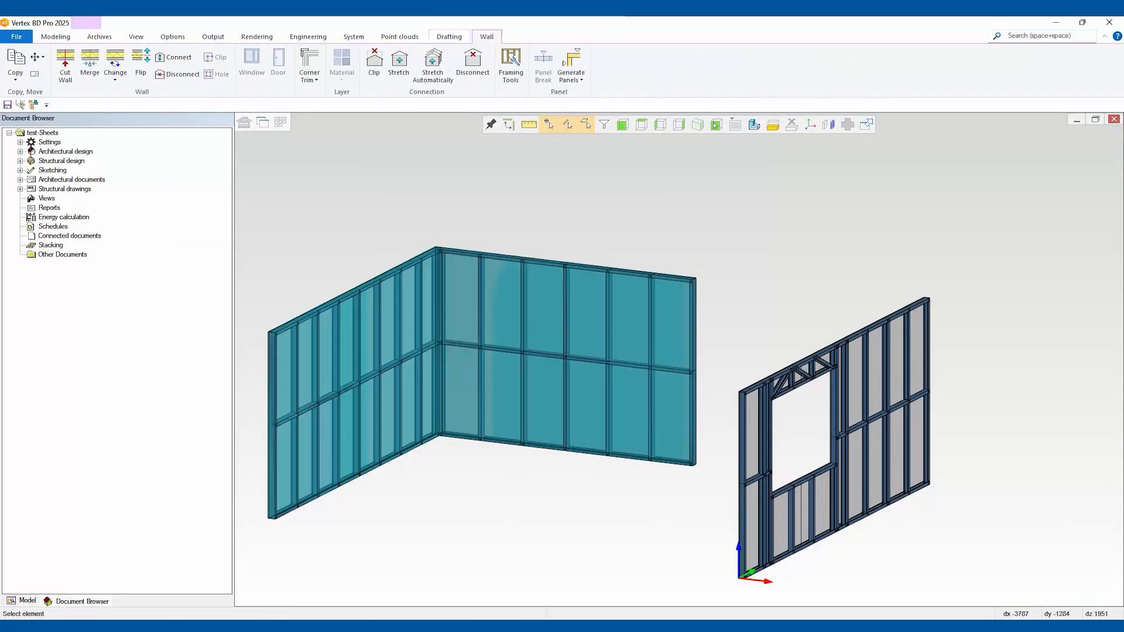
pyautogui.click(43, 57)
pyautogui.click(104, 84)
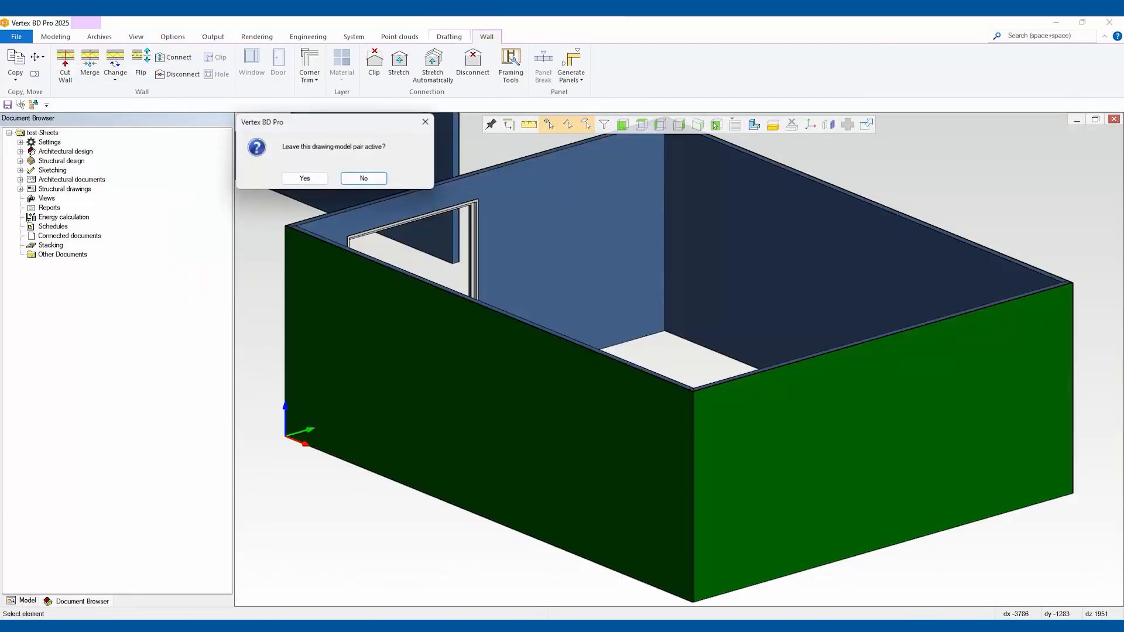
pyautogui.click(304, 179)
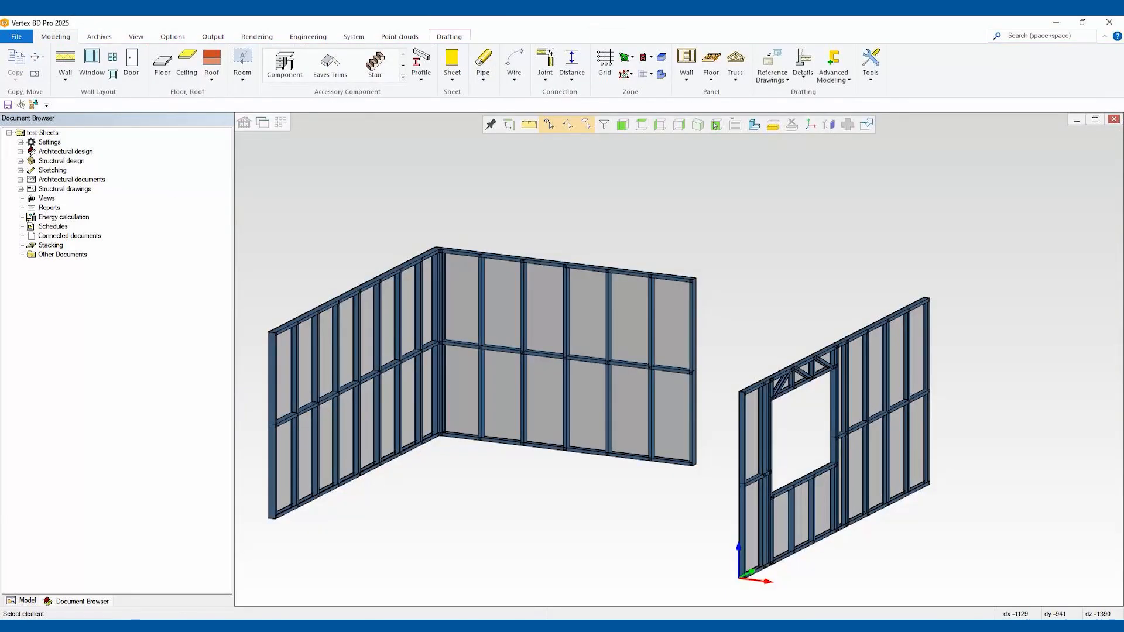
# Examine the Shadowclad sheet layout on the outer faces of the two new walls and around their corner
pyautogui.scroll(2, 679, 360)
pyautogui.moveTo(679, 359); pyautogui.dragTo(410, 360, button='middle')
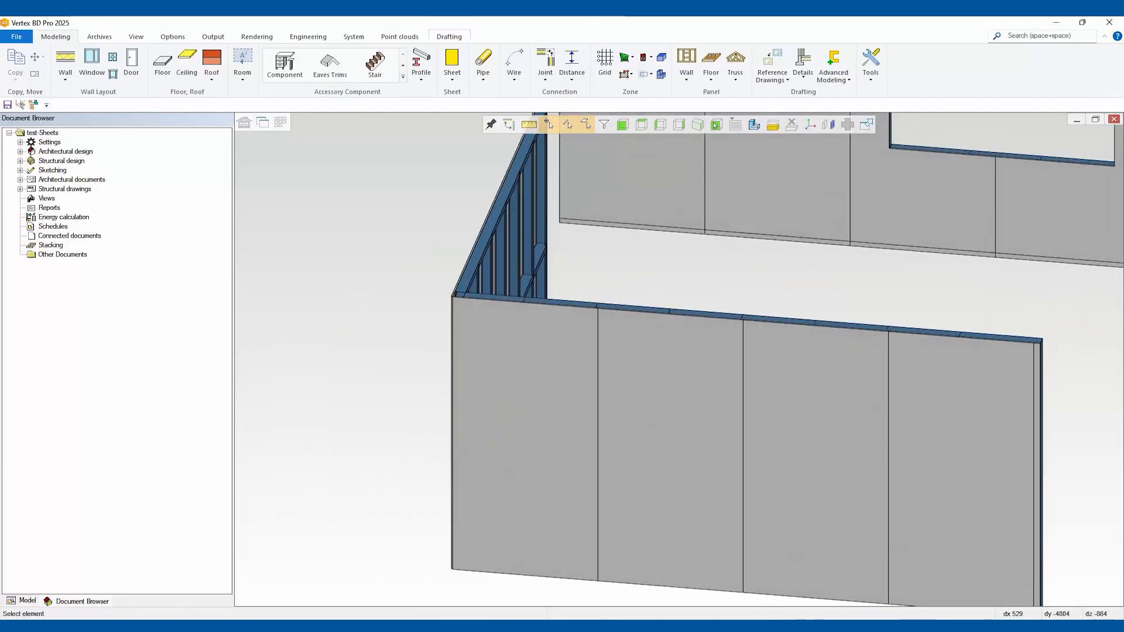
pyautogui.scroll(-2, 360, 314)
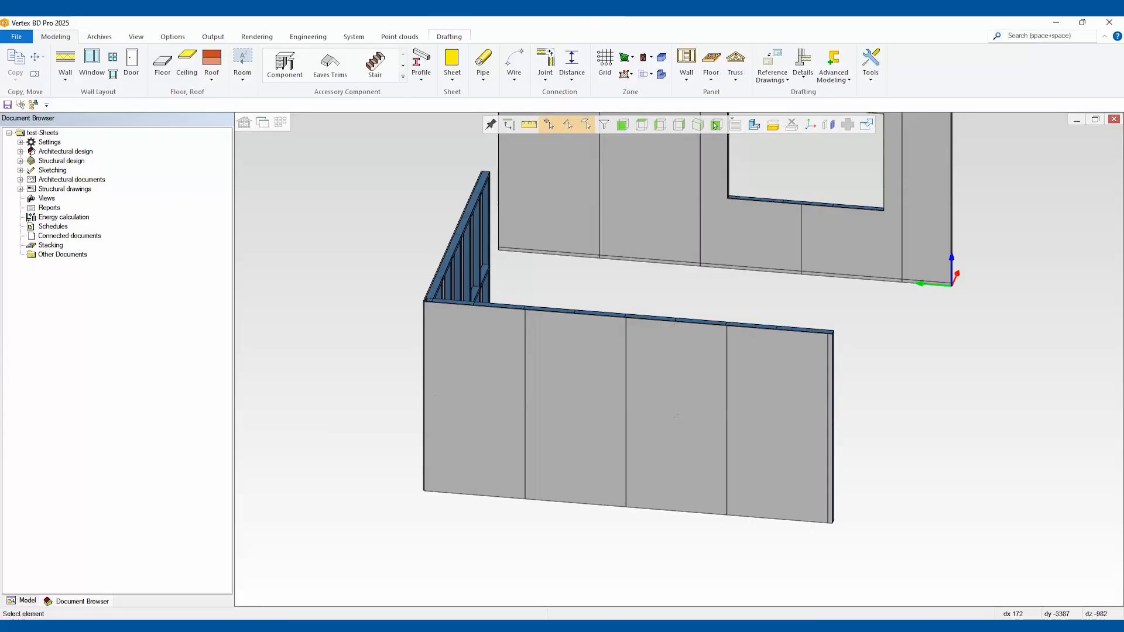
pyautogui.moveTo(676, 416); pyautogui.dragTo(901, 417, button='middle')
pyautogui.scroll(1, 678, 359)
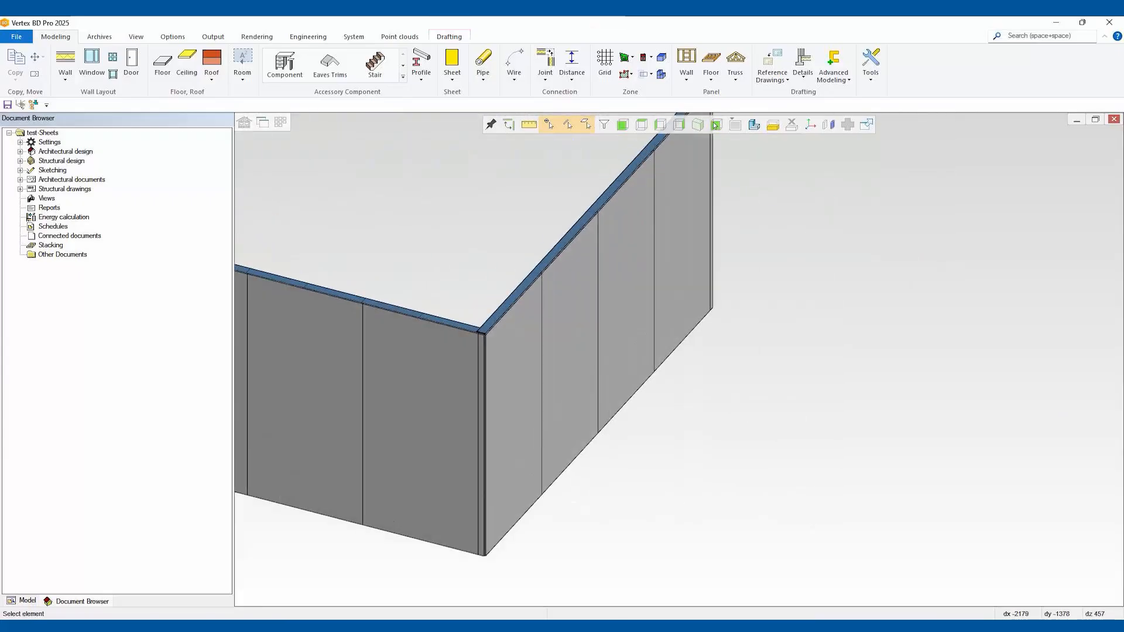
pyautogui.scroll(-4, 679, 359)
pyautogui.moveTo(679, 359); pyautogui.dragTo(527, 334, button='middle')
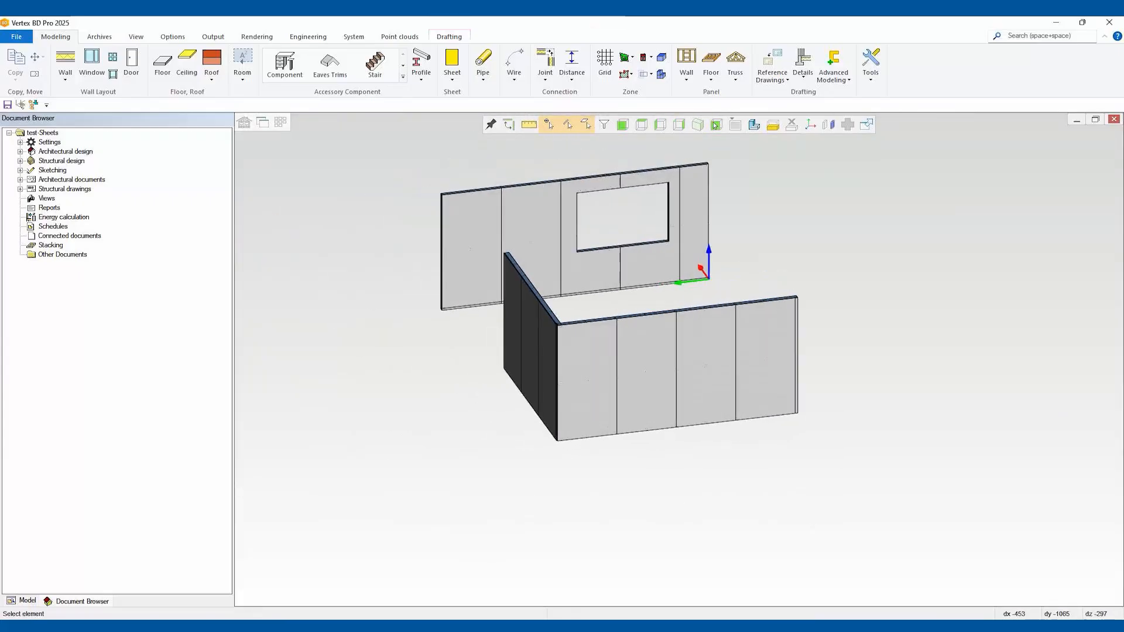
pyautogui.scroll(3, 818, 354)
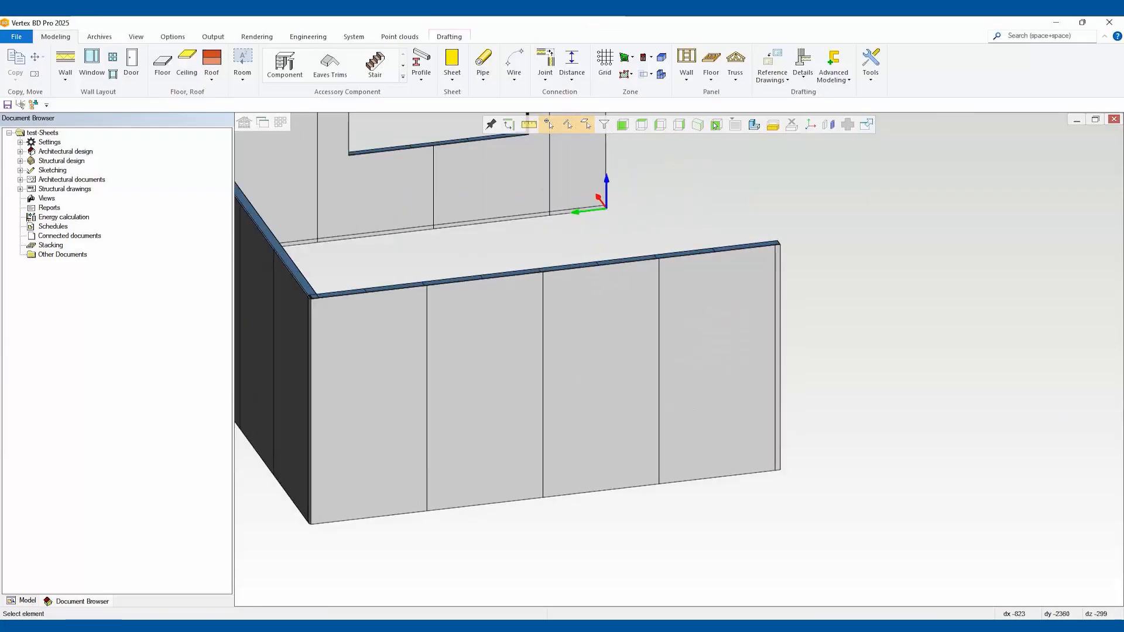
# Check the dimensions of the sheet at the corner and of the narrow strip at the longer wall's free end
pyautogui.click(368, 404)
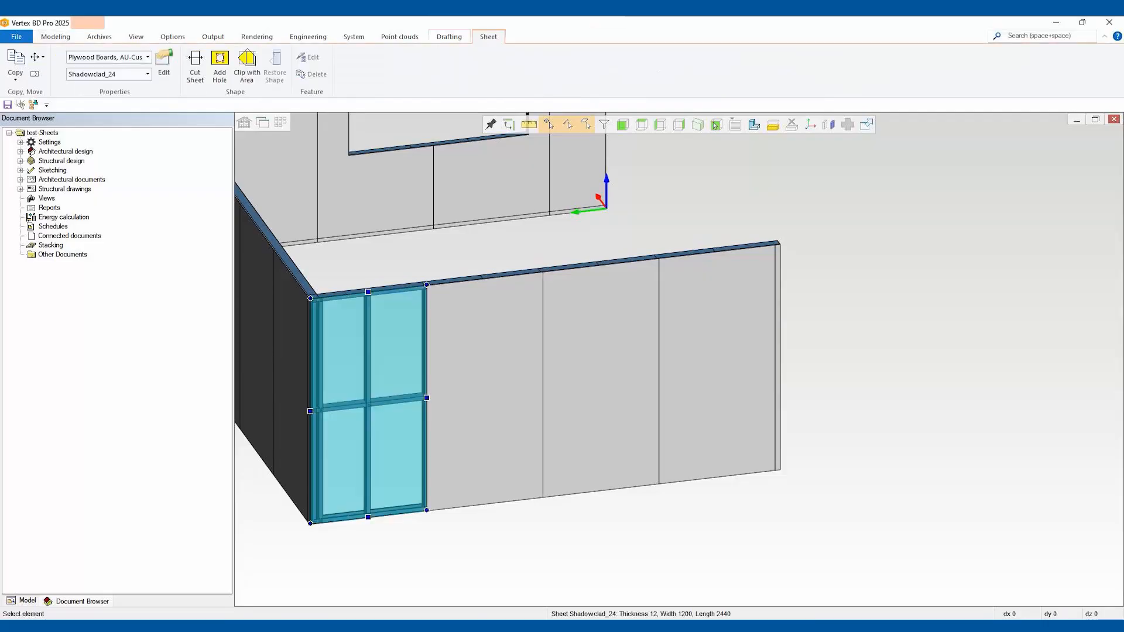
pyautogui.press('Escape')
pyautogui.click(777, 357)
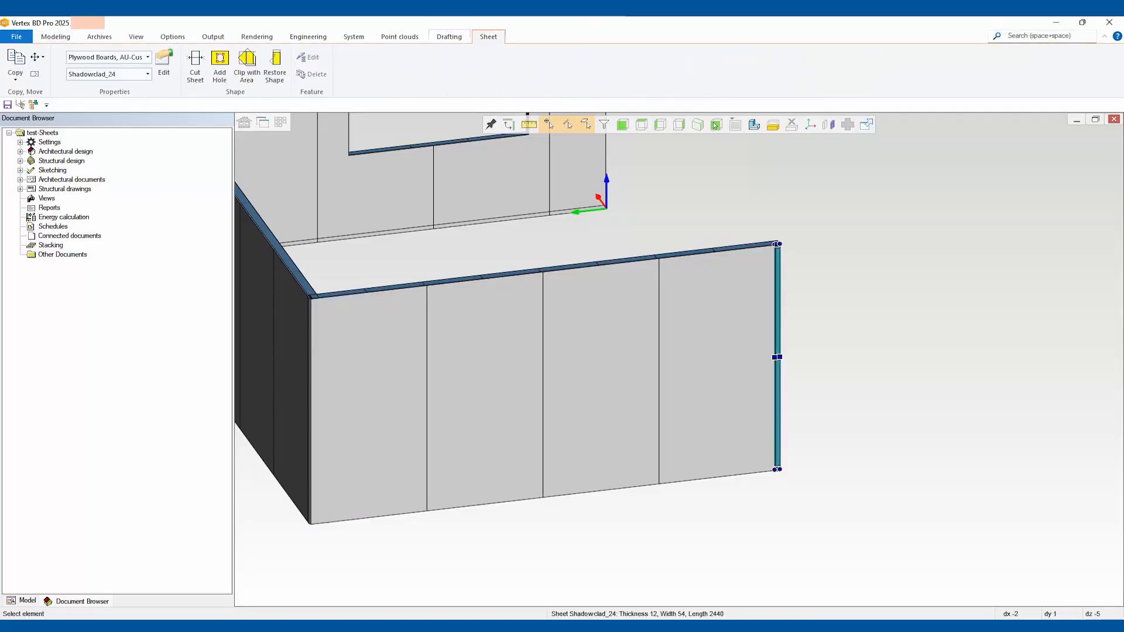
pyautogui.press('Escape')
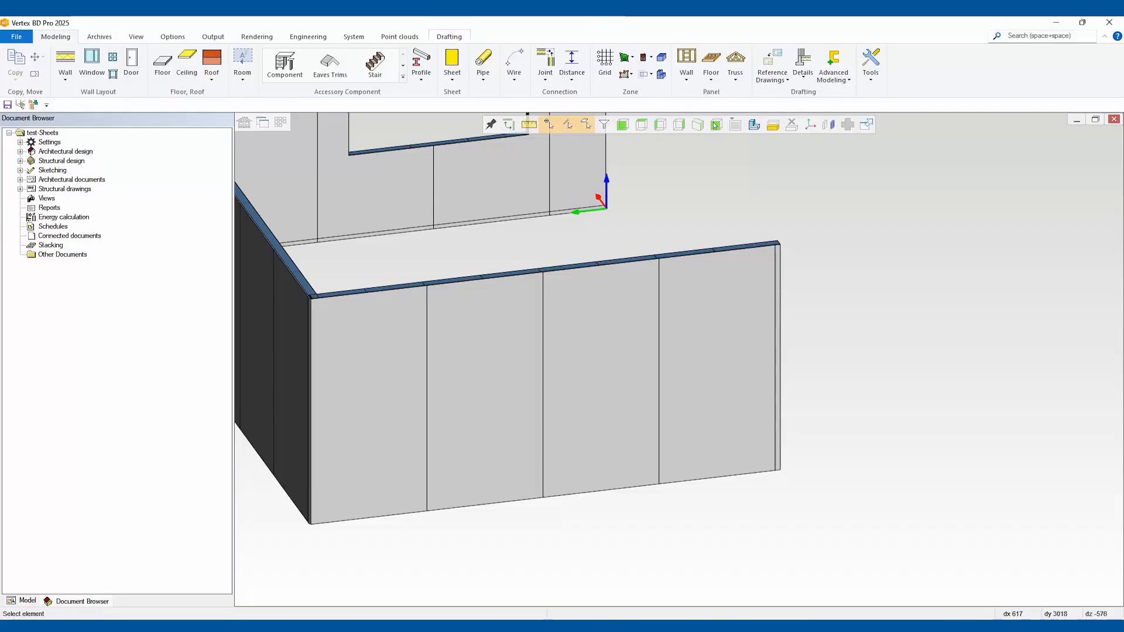
# In the framing tools of the longer wall panel's SC-12 layer, reverse the horizontal sheet layout direction
pyautogui.click(471, 316)
pyautogui.click(500, 324)
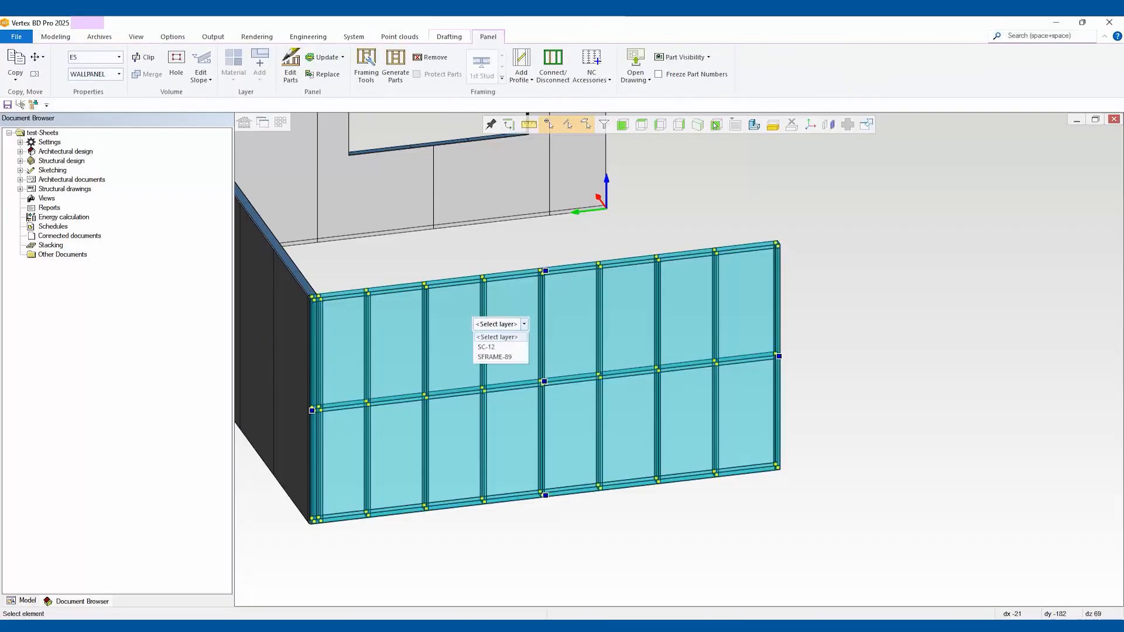
pyautogui.click(486, 346)
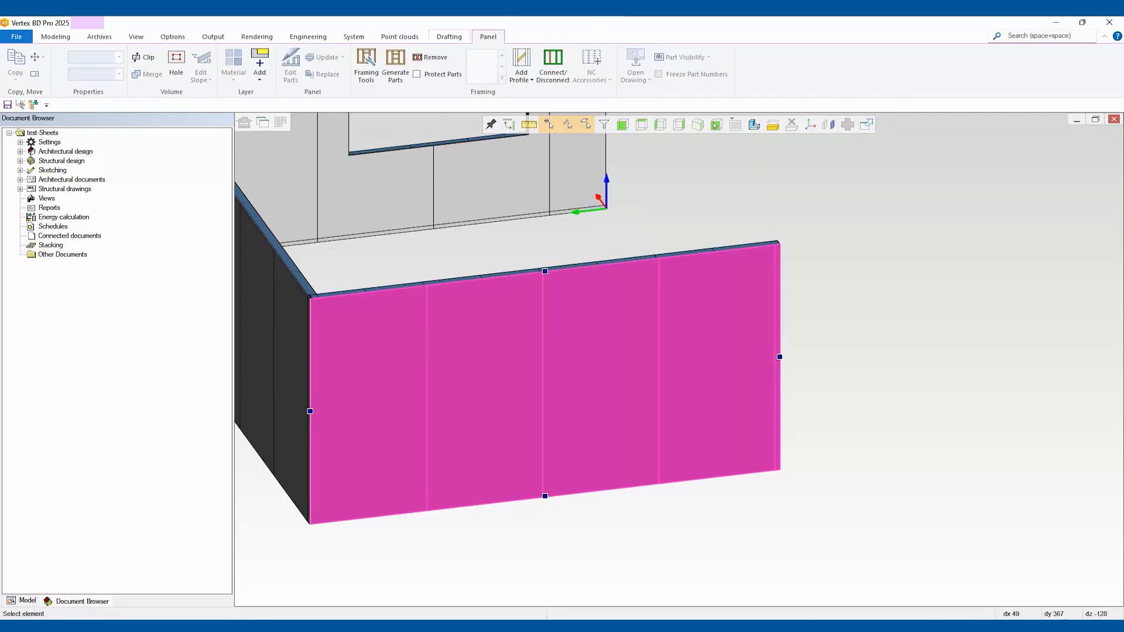
pyautogui.rightClick(478, 318)
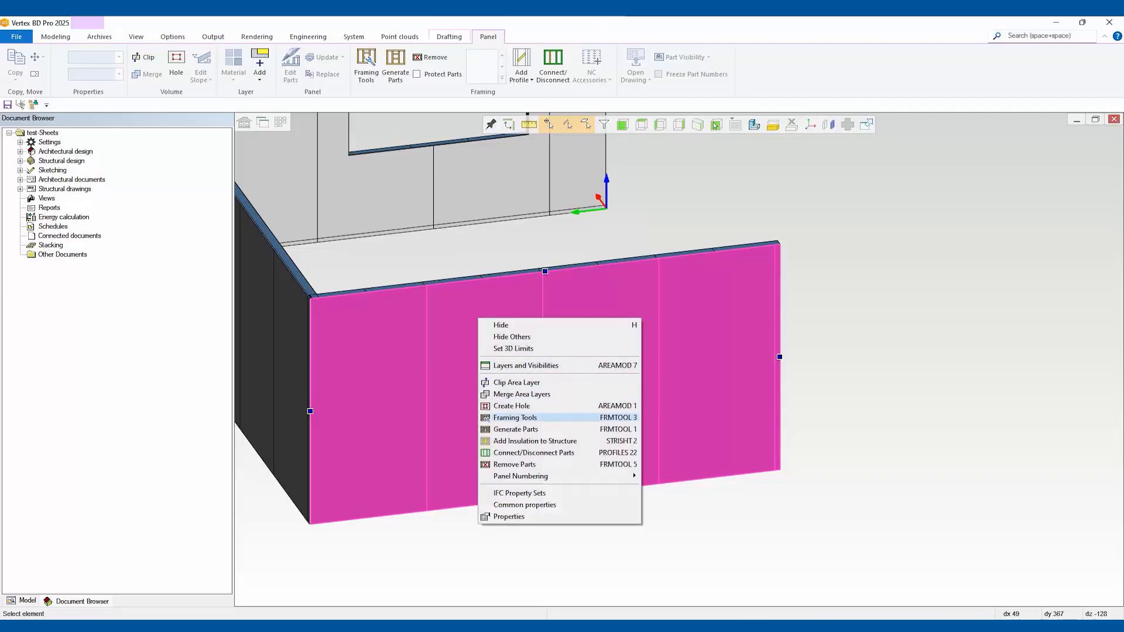
pyautogui.click(515, 418)
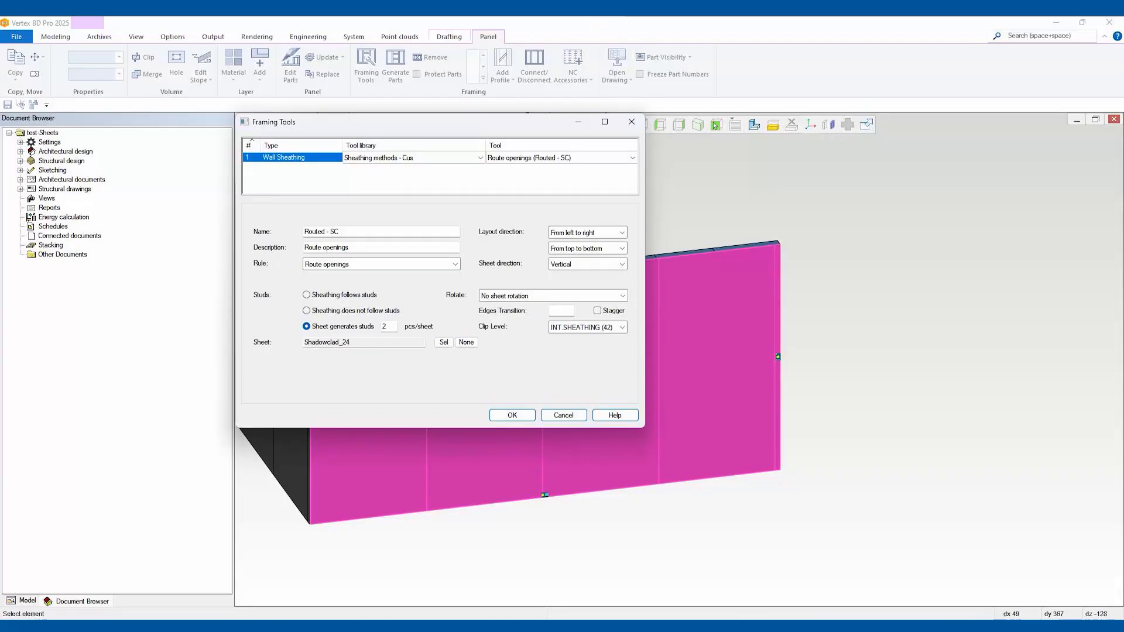
pyautogui.click(622, 232)
pyautogui.press('Down')
pyautogui.press('Return')
pyautogui.press('Return')
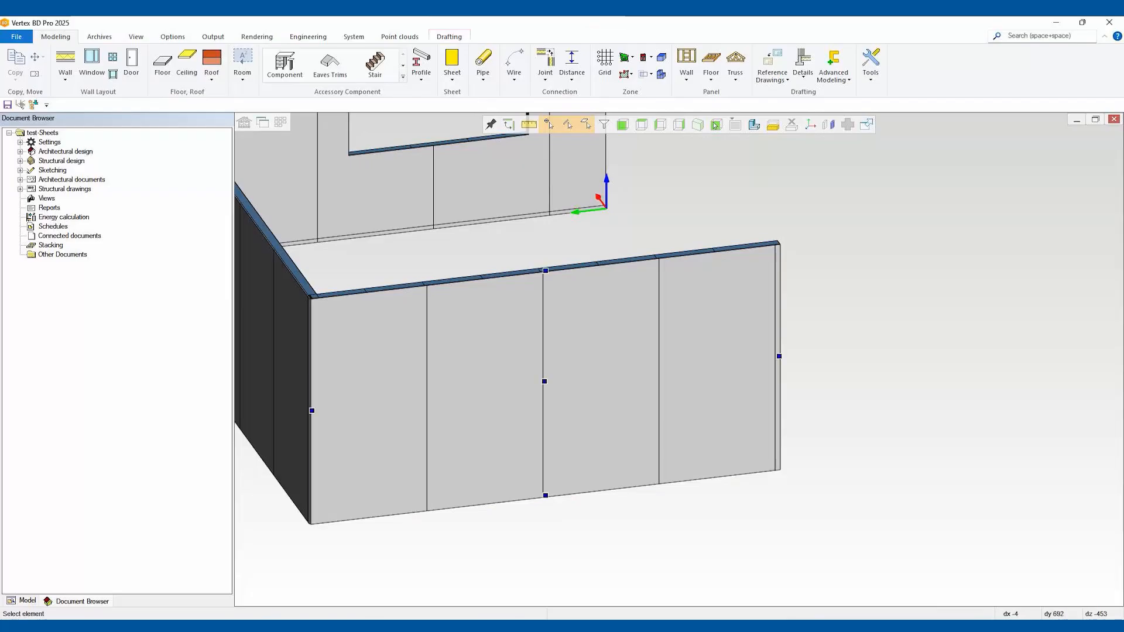
# Regenerate the longer wall panel's parts and check the dimensions of the narrow sheet at the corner
pyautogui.click(395, 65)
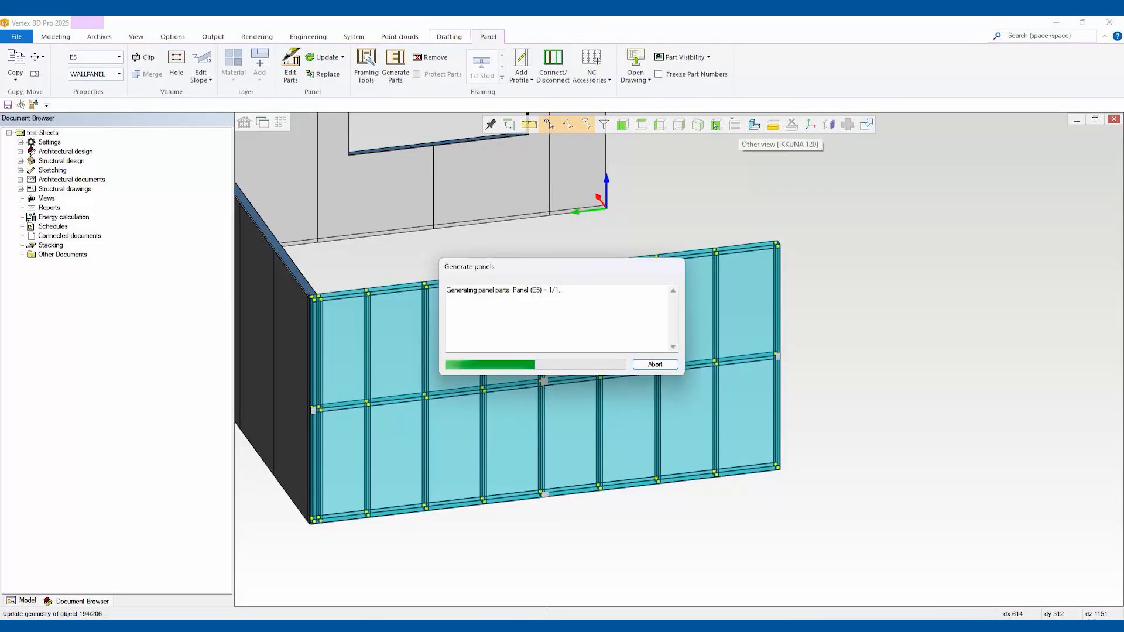
pyautogui.press('Escape')
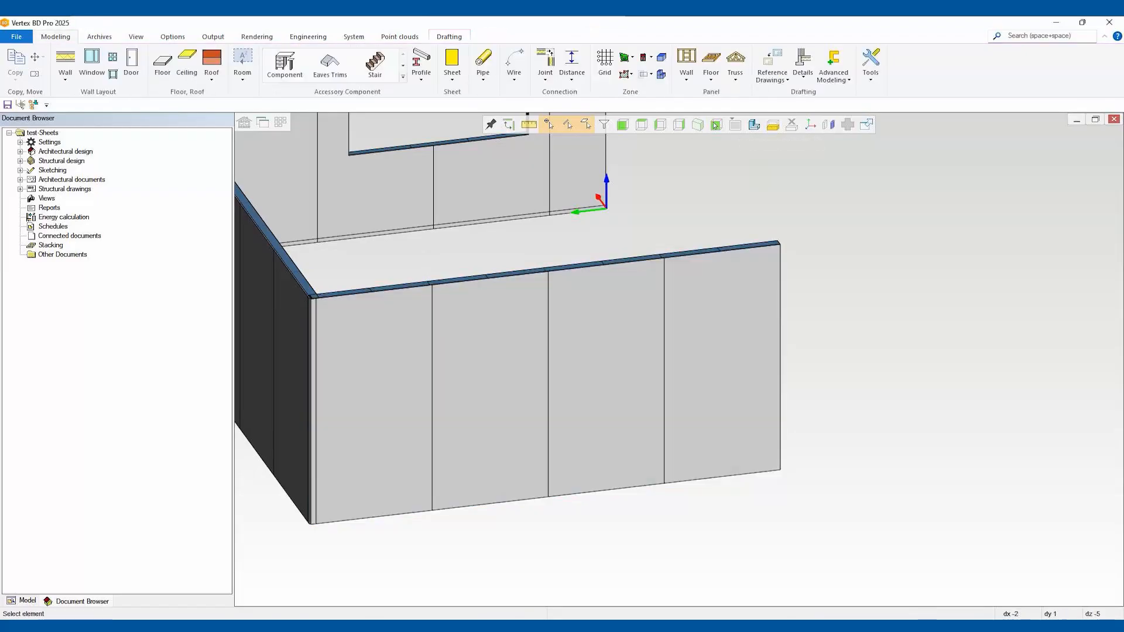
pyautogui.click(312, 410)
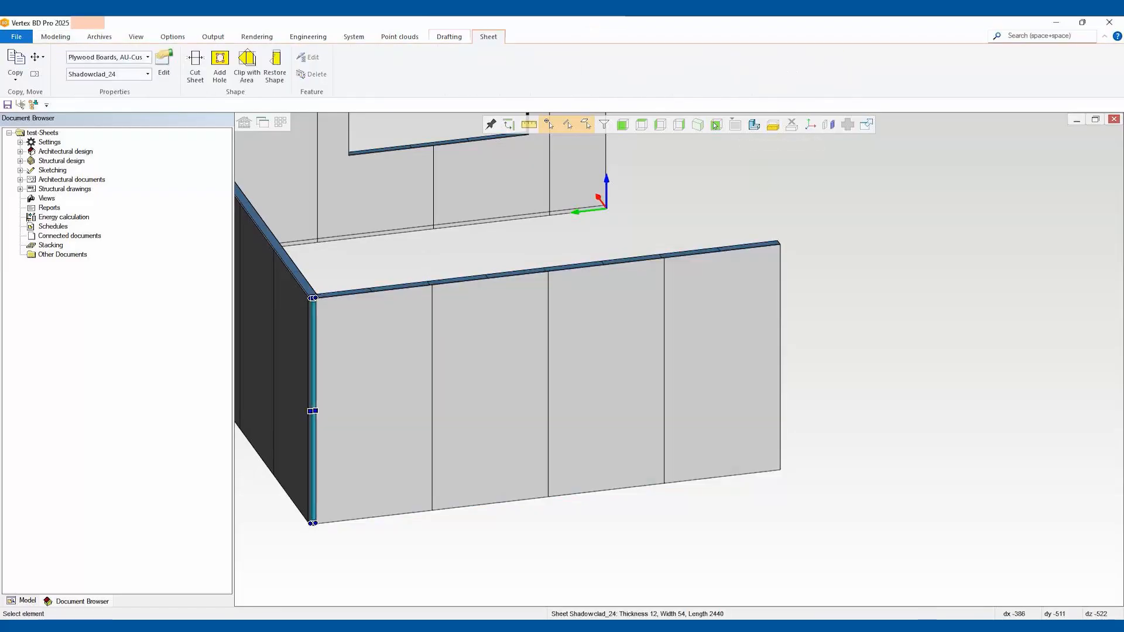
pyautogui.press('Escape')
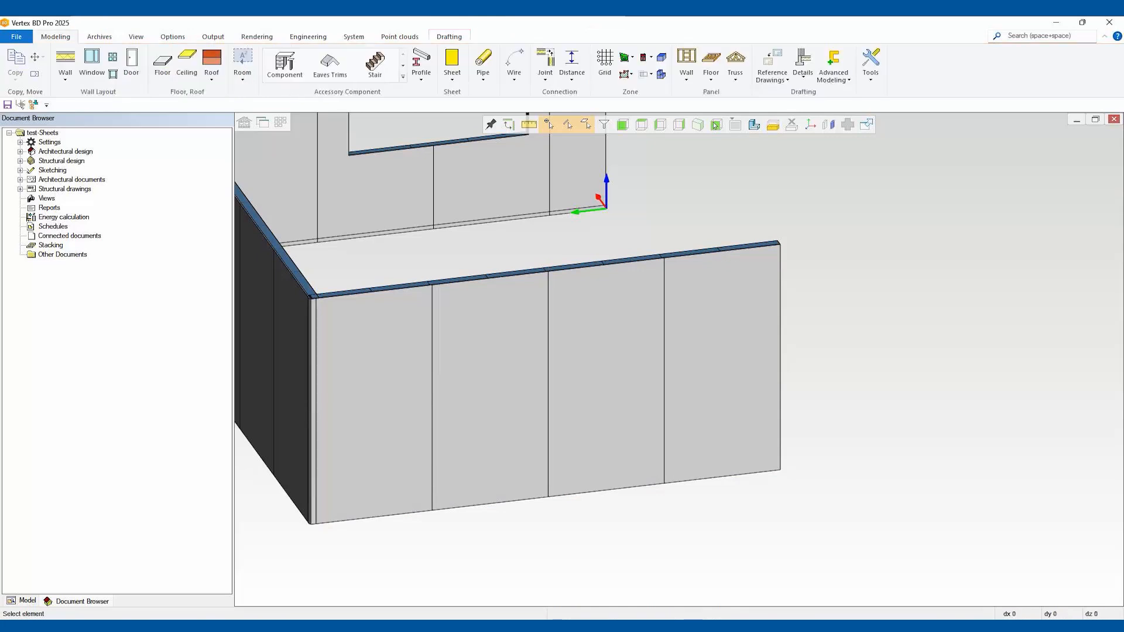
# View the regenerated wall's framing from the inside and select the third stud from its free end
pyautogui.moveTo(694, 302); pyautogui.dragTo(417, 307, button='middle')
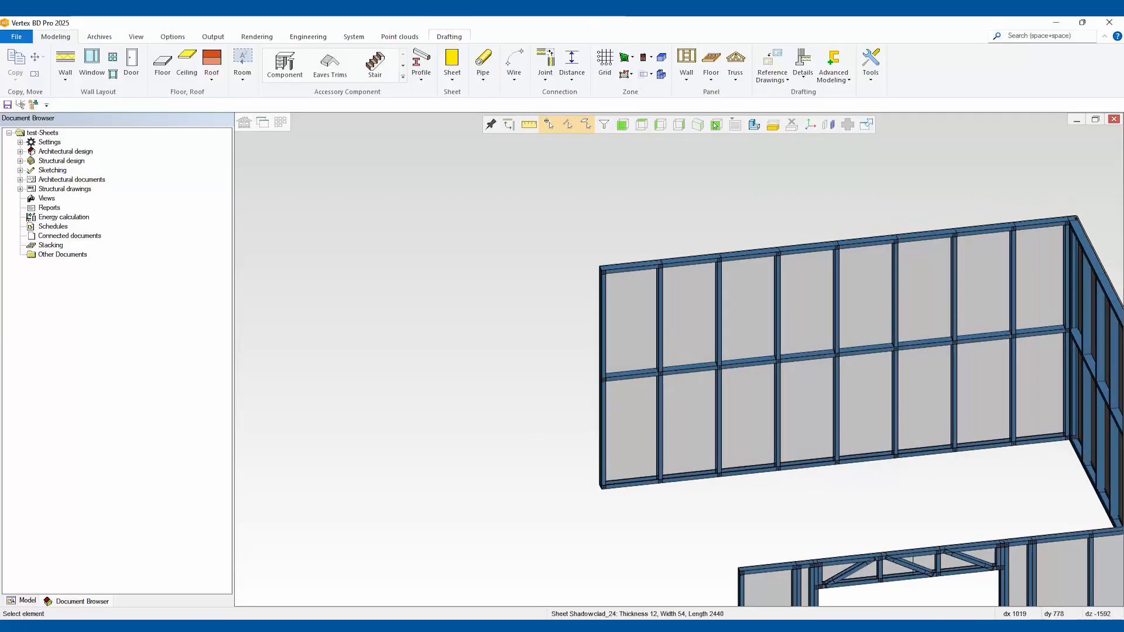
pyautogui.scroll(3, 668, 351)
pyautogui.click(668, 421)
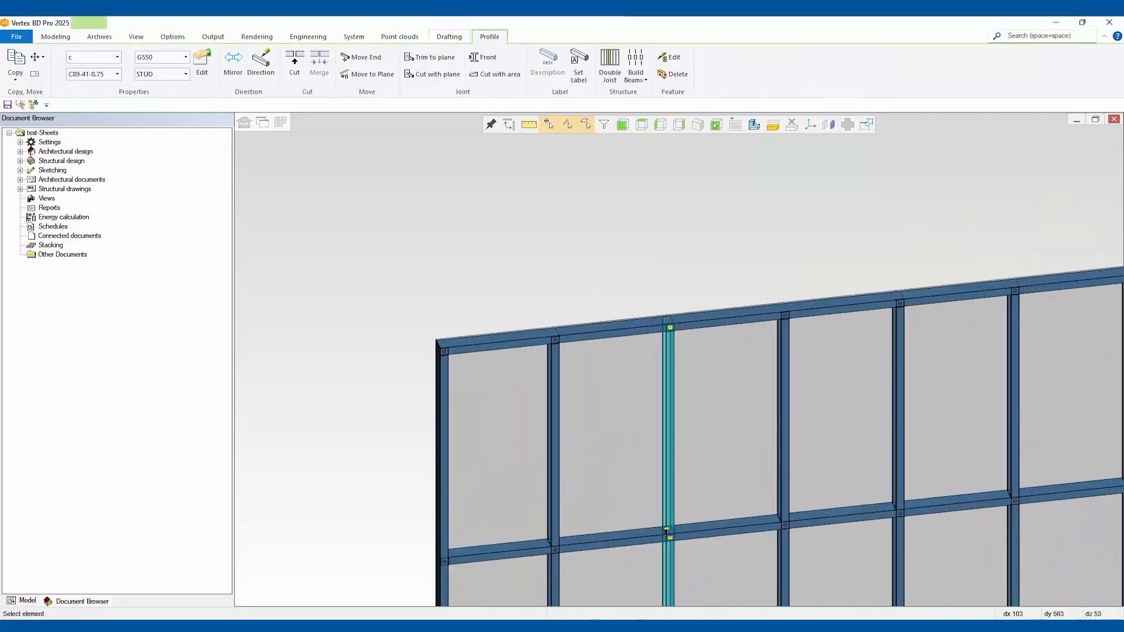
# Examine from above the longer wall's studs at the sheet joints, selecting the fifth and the third from its free end
pyautogui.press('Escape')
pyautogui.click(897, 508)
pyautogui.moveTo(898, 508); pyautogui.dragTo(905, 586, button='middle')
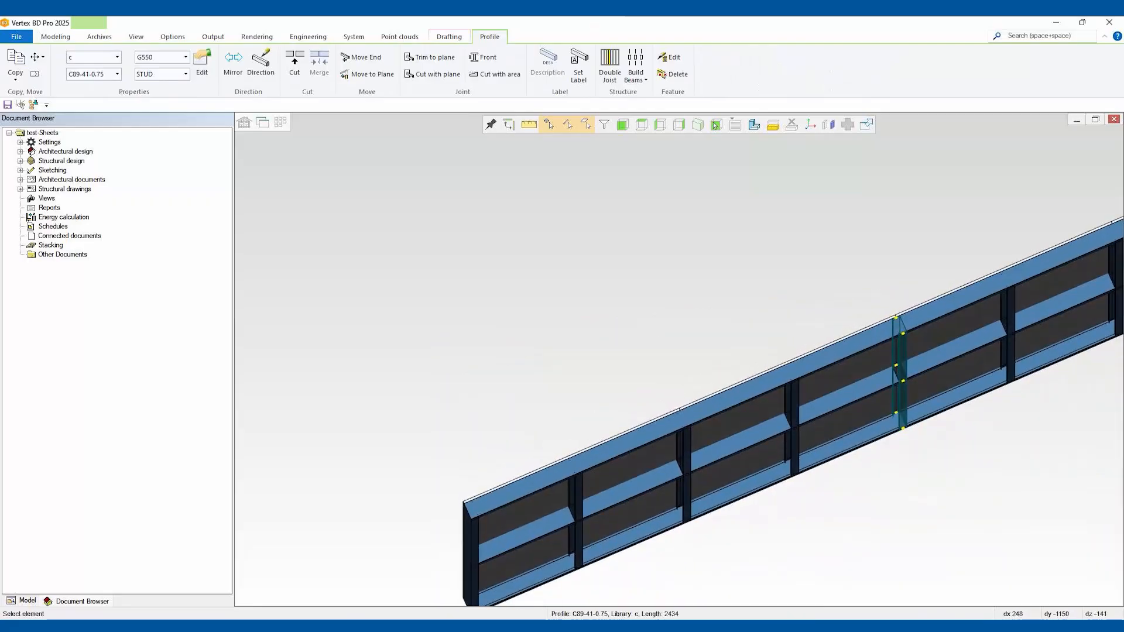
pyautogui.click(683, 465)
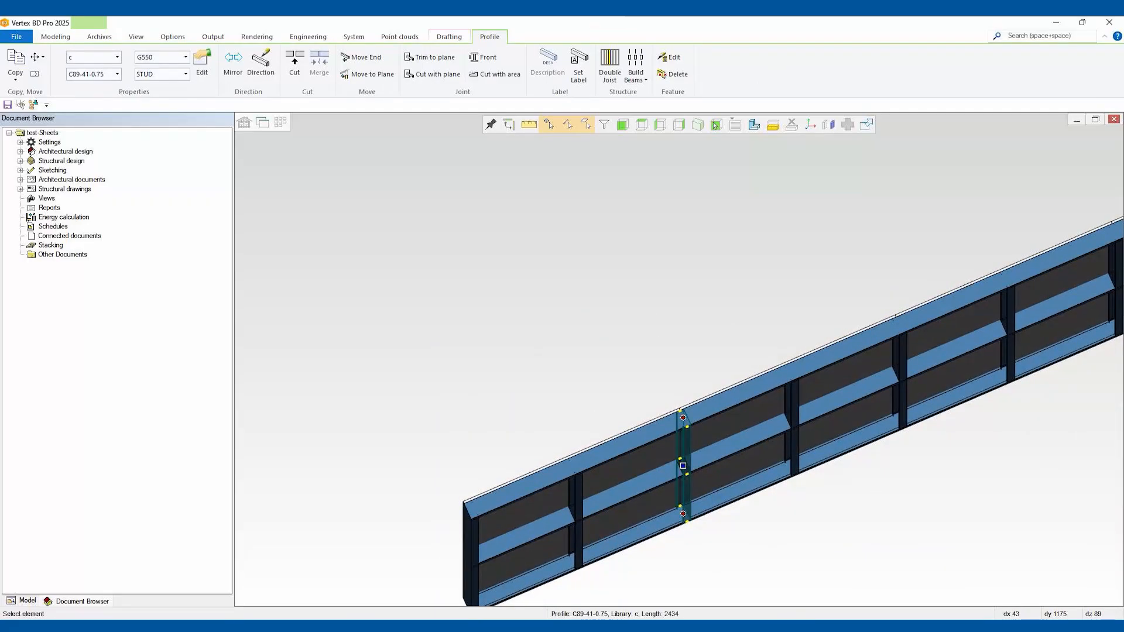
pyautogui.press('Escape')
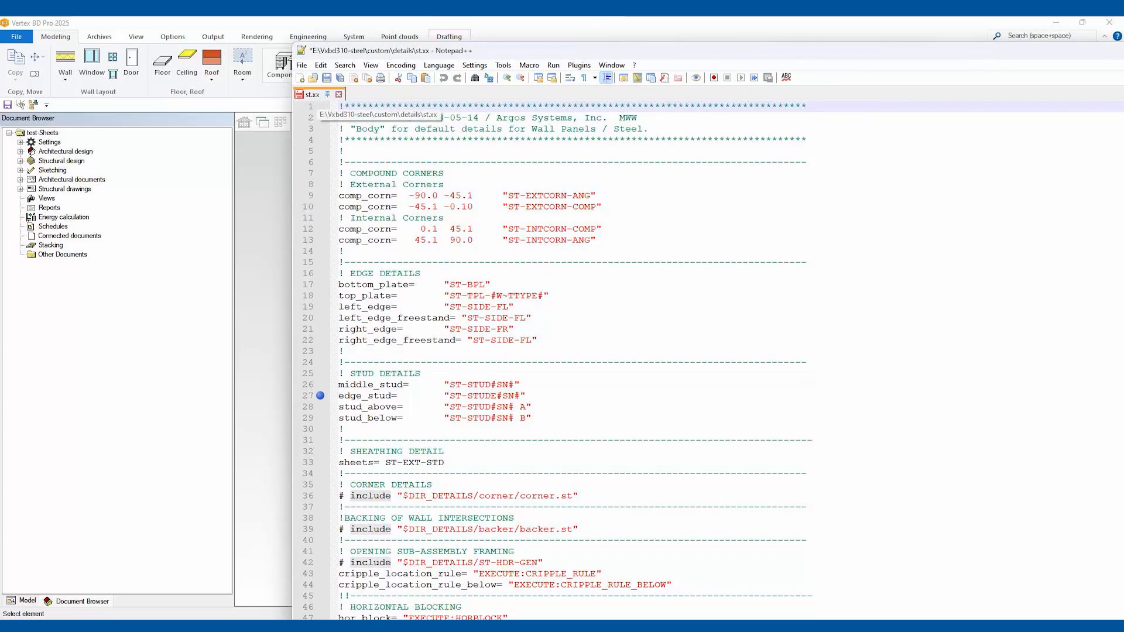
# In the text editor, set edge_stud to "ST-STUDE#SN#" under STUD DETAILS in the st.xx details file and save it
pyautogui.click(327, 77)
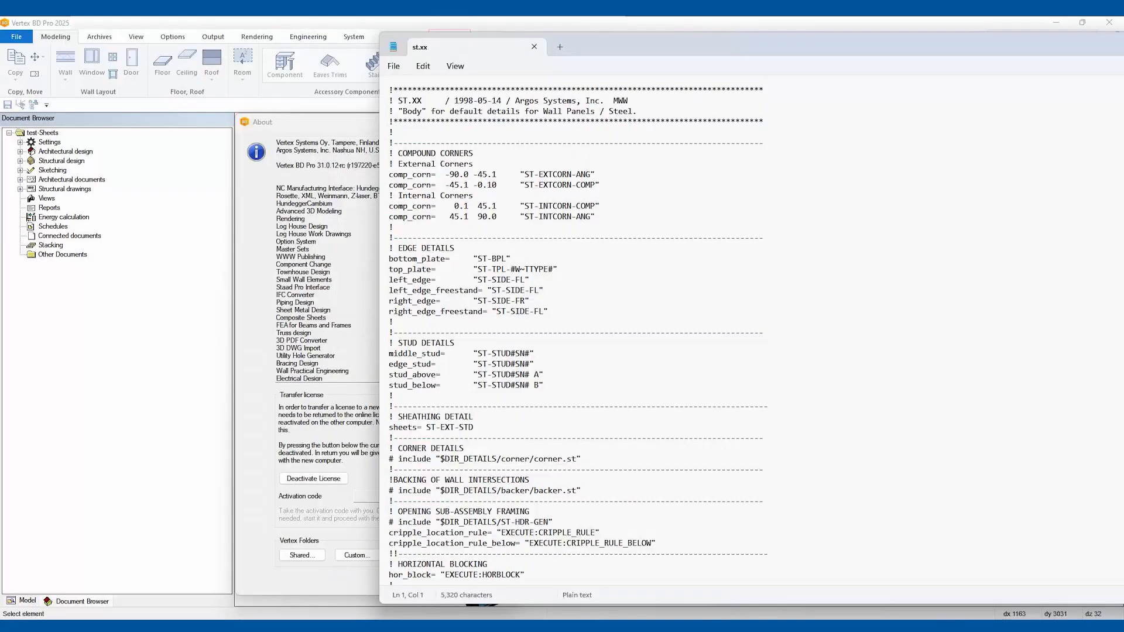
pyautogui.scroll(-2, 576, 326)
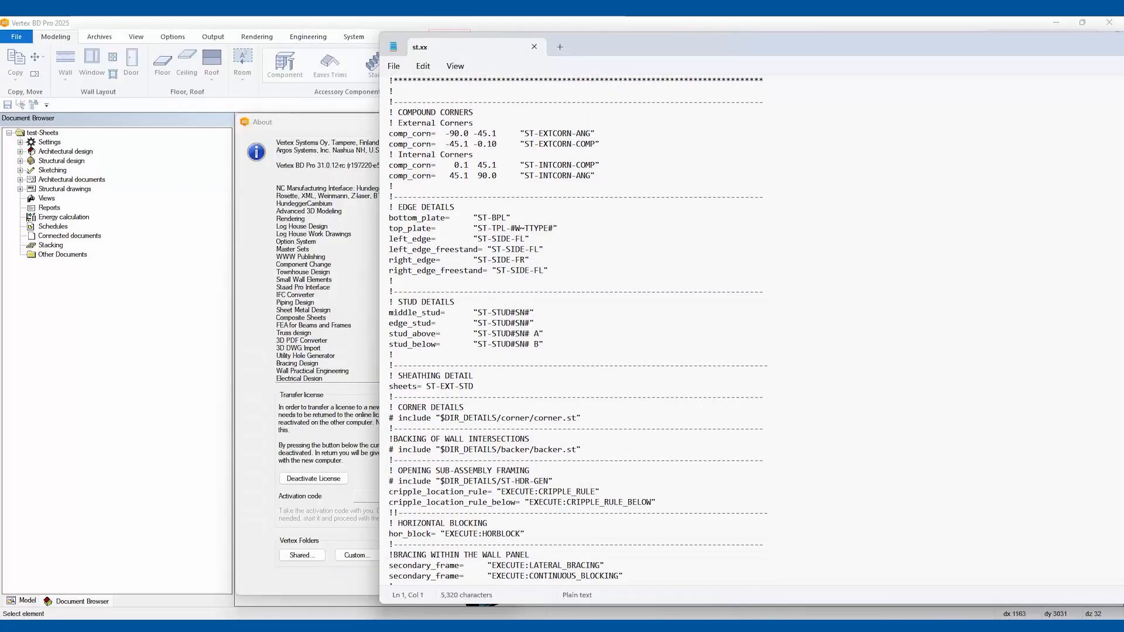
pyautogui.moveTo(389, 323); pyautogui.dragTo(538, 323)
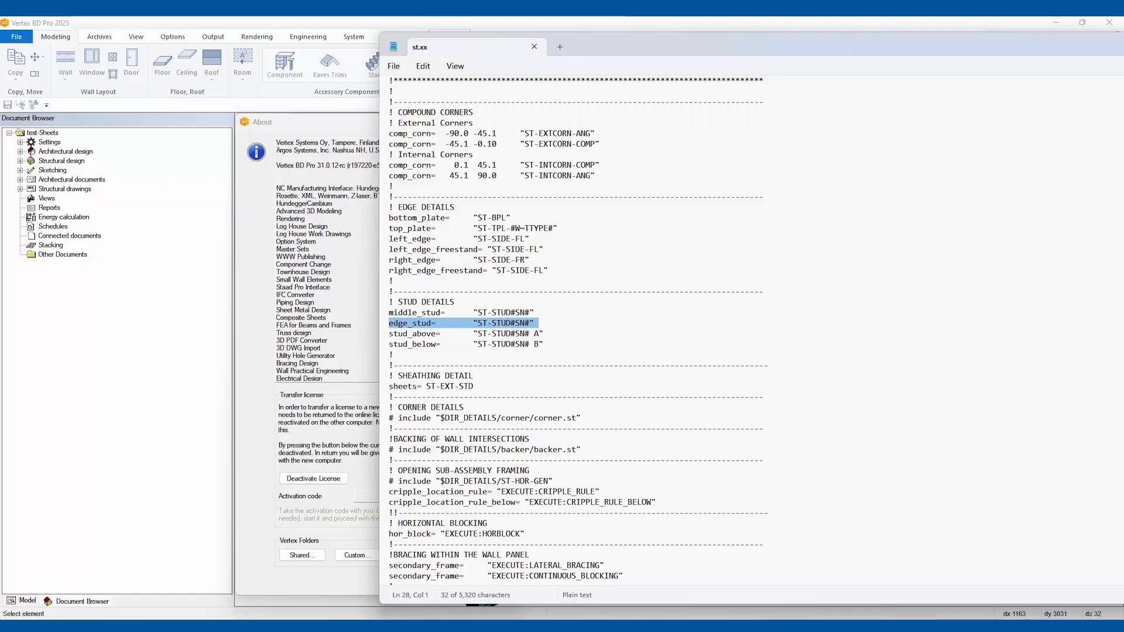
pyautogui.click(511, 324)
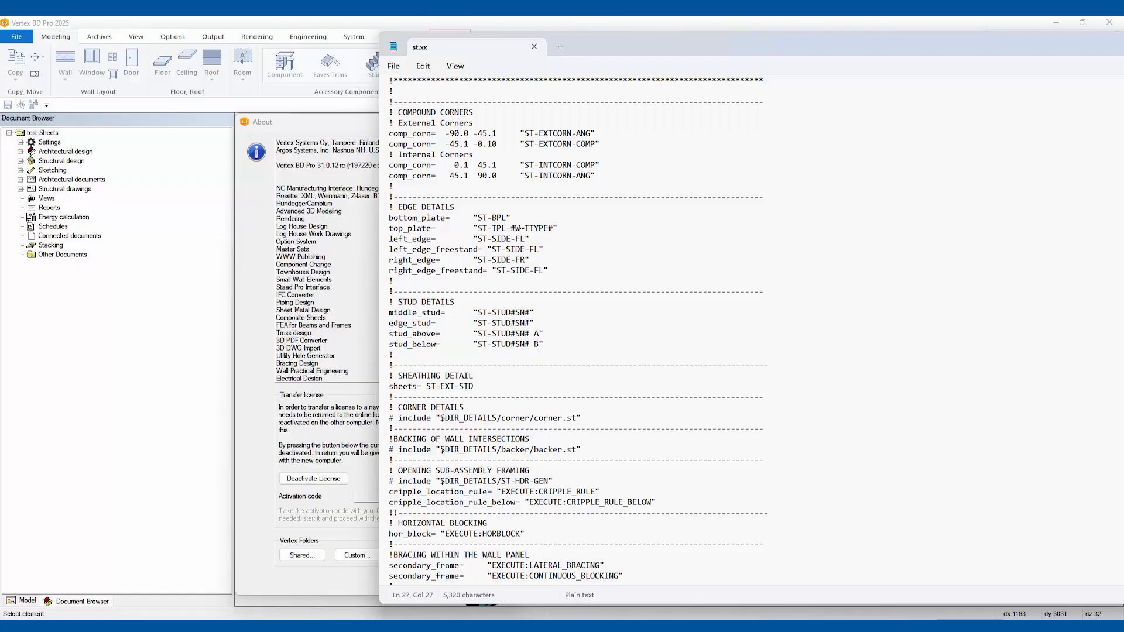
pyautogui.write('E')
pyautogui.click(393, 66)
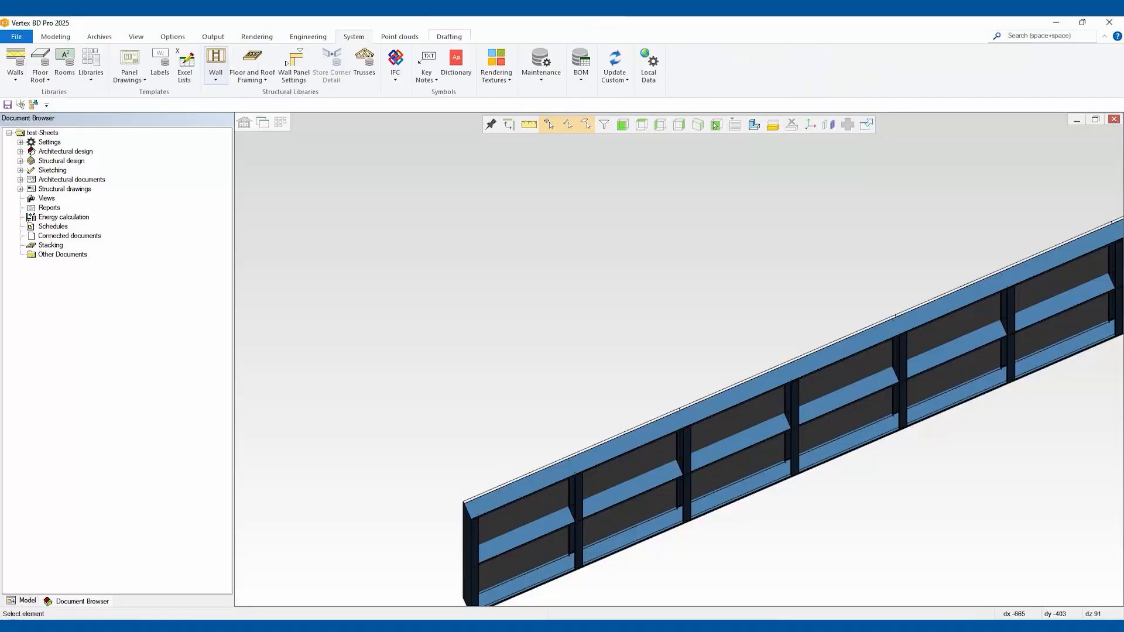
# Open the wall framing details library and filter its details by stud1
pyautogui.click(215, 65)
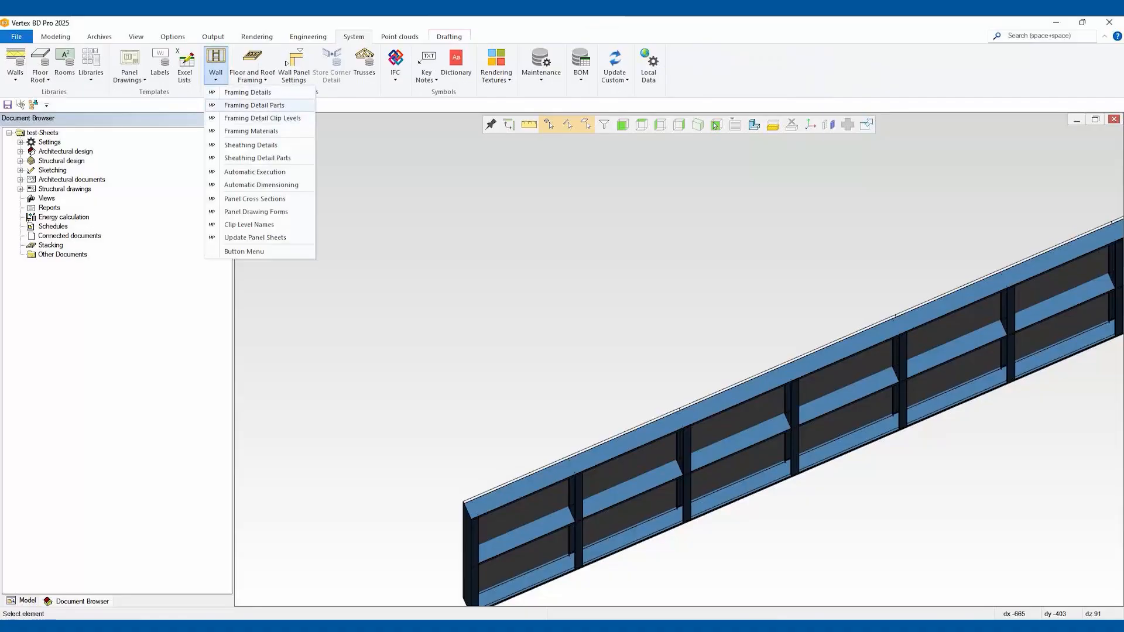
pyautogui.click(247, 92)
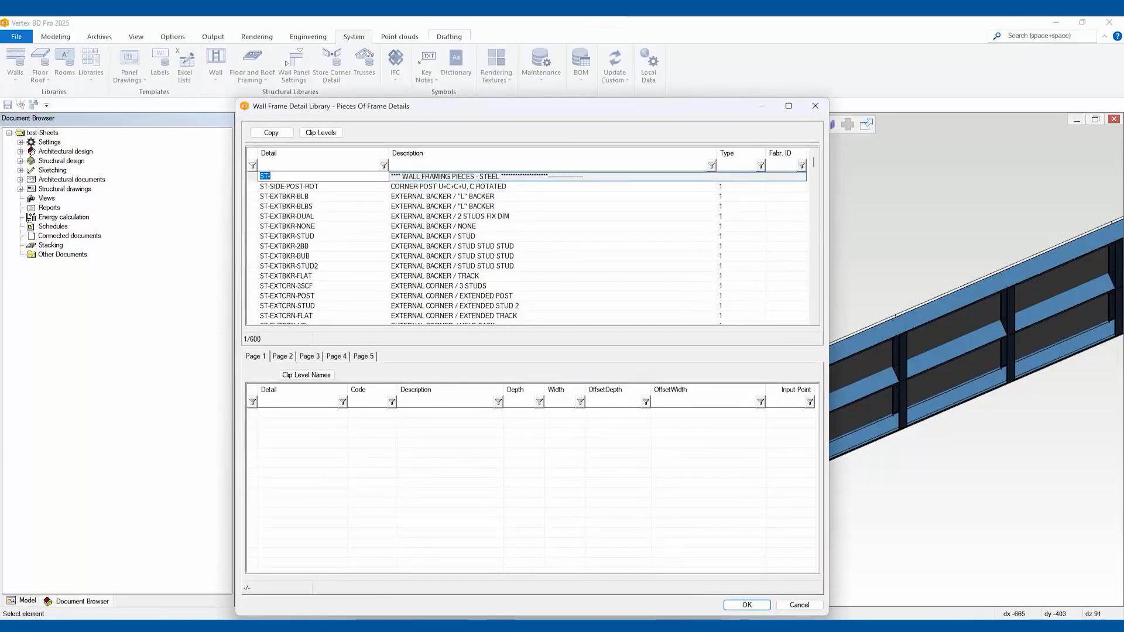
pyautogui.press('Escape')
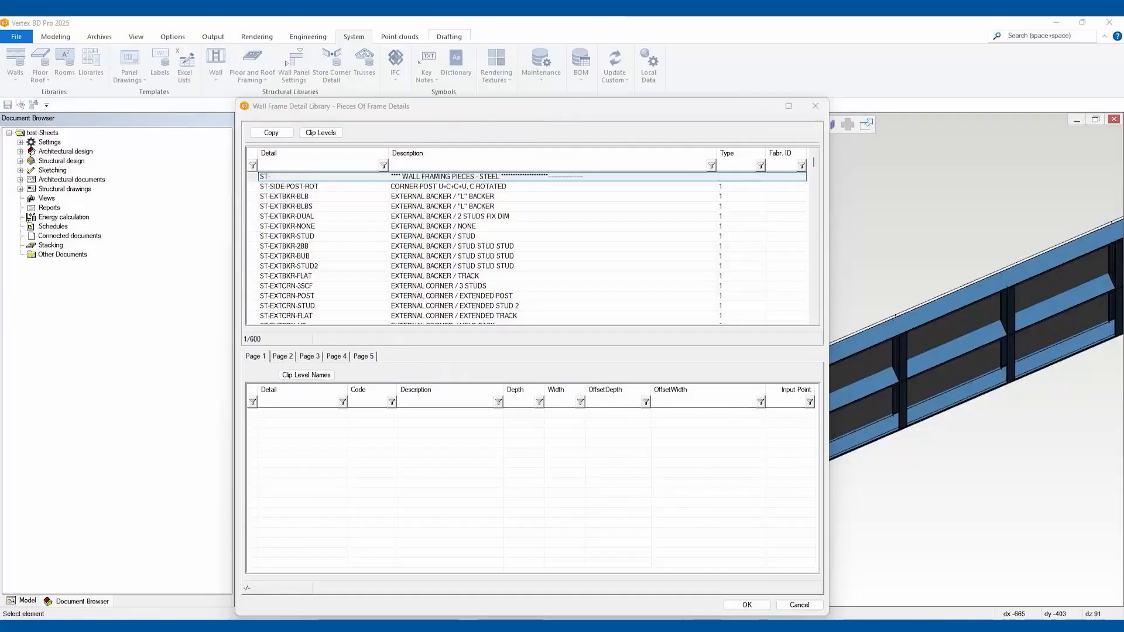
pyautogui.click(318, 164)
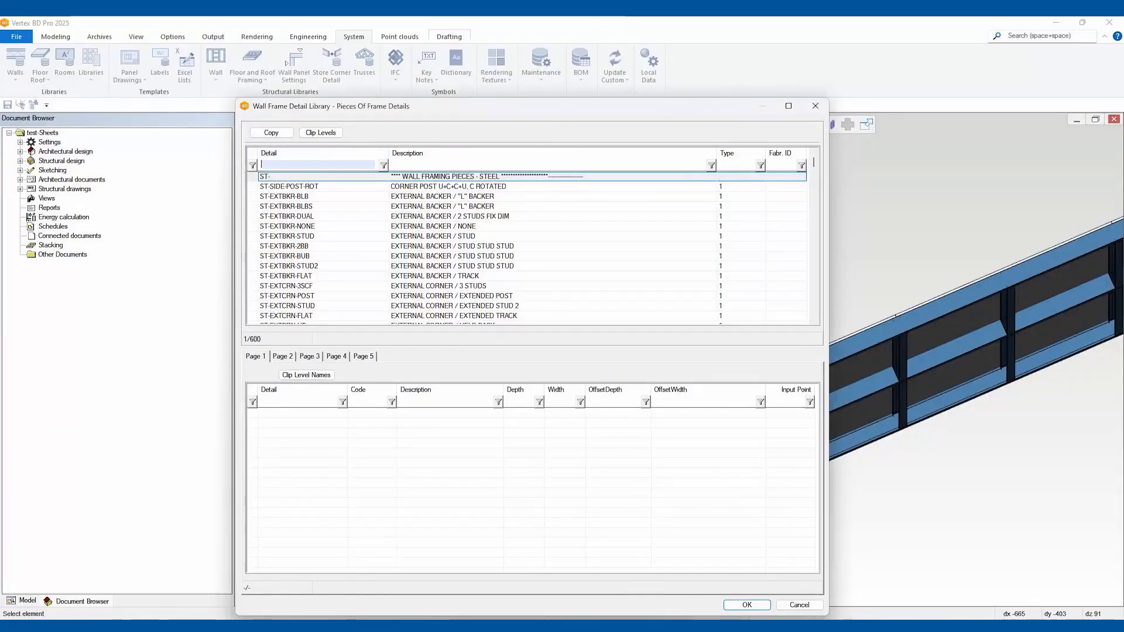
pyautogui.scroll(-3, 526, 246)
pyautogui.scroll(-8, 526, 246)
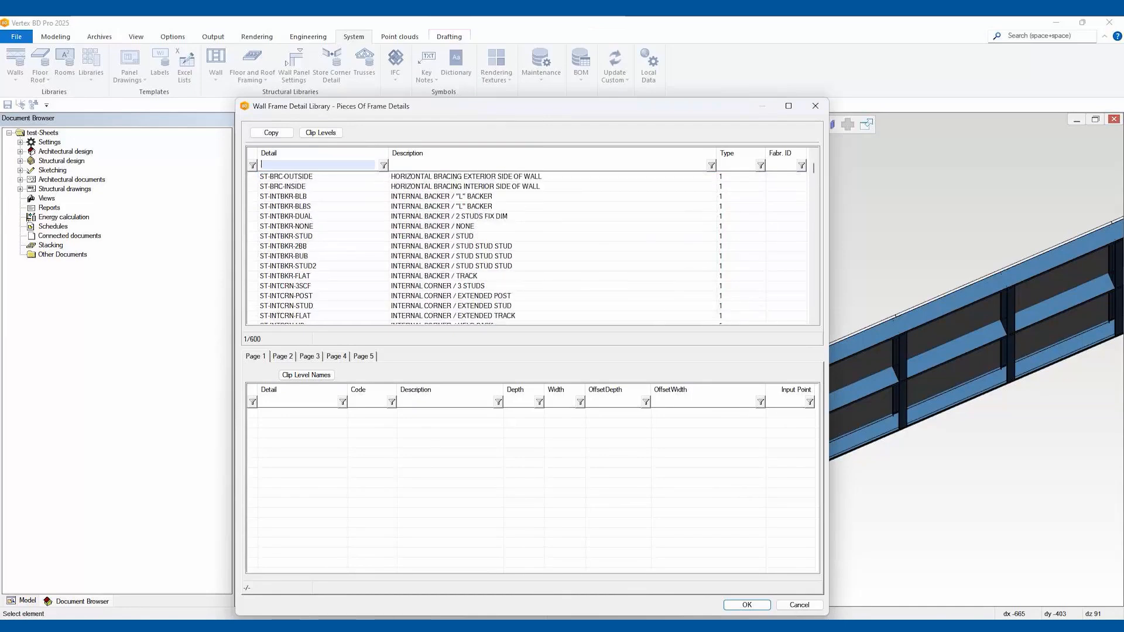
pyautogui.scroll(-10, 526, 246)
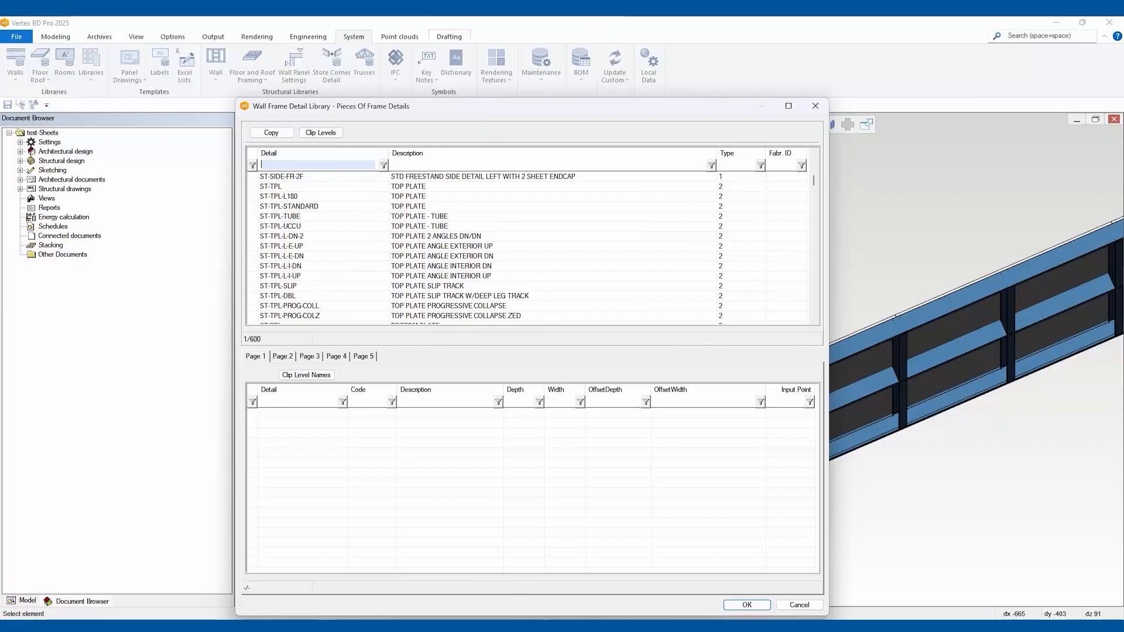
pyautogui.write('1')
pyautogui.press('Return')
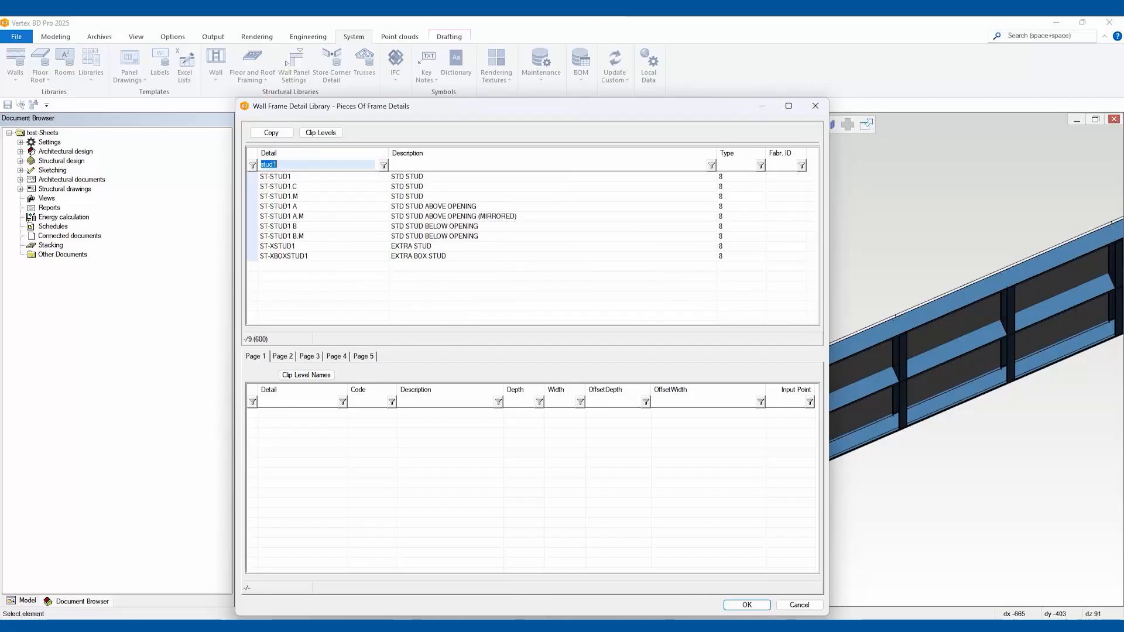
# Copy the ST-STUD1 detail to a new detail named ST-STUDE1
pyautogui.click(275, 176)
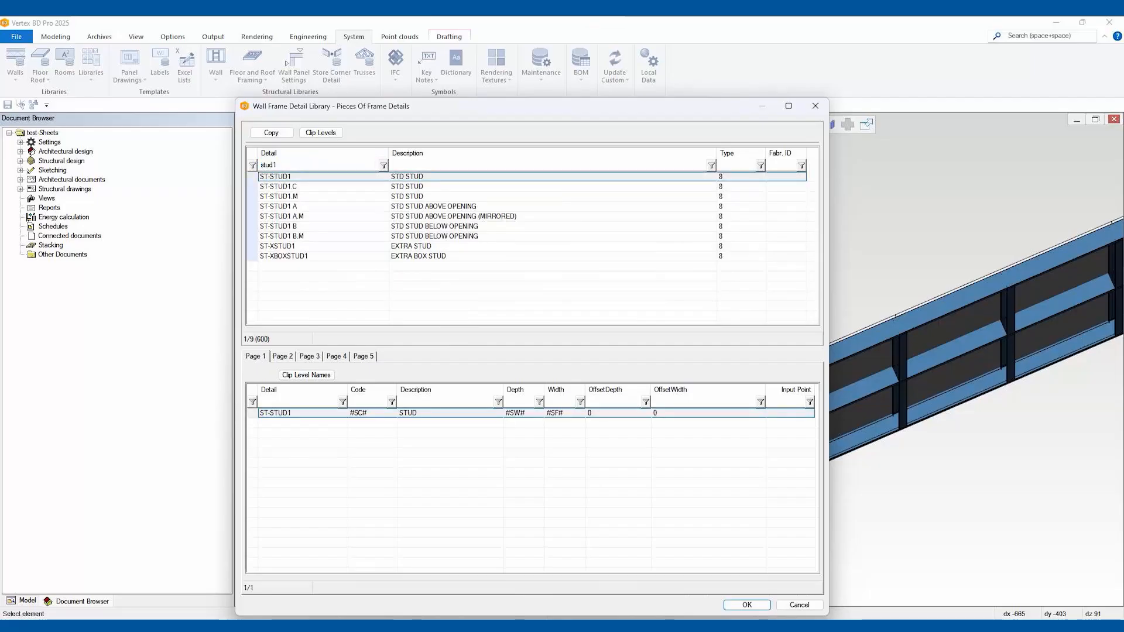
pyautogui.click(271, 132)
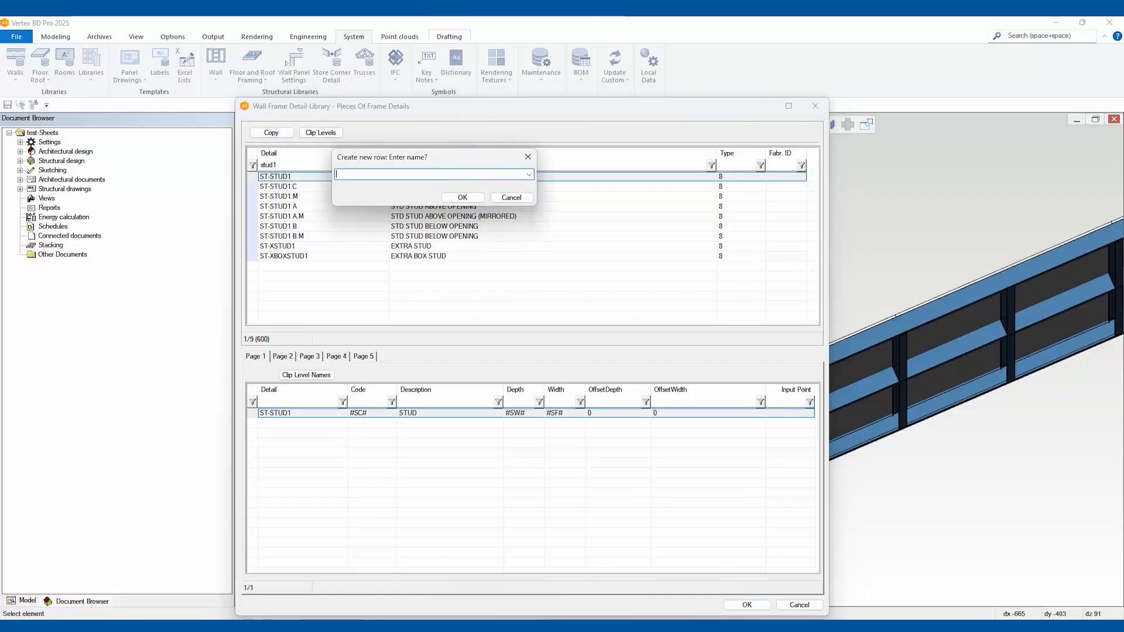
pyautogui.write('ST-STUD')
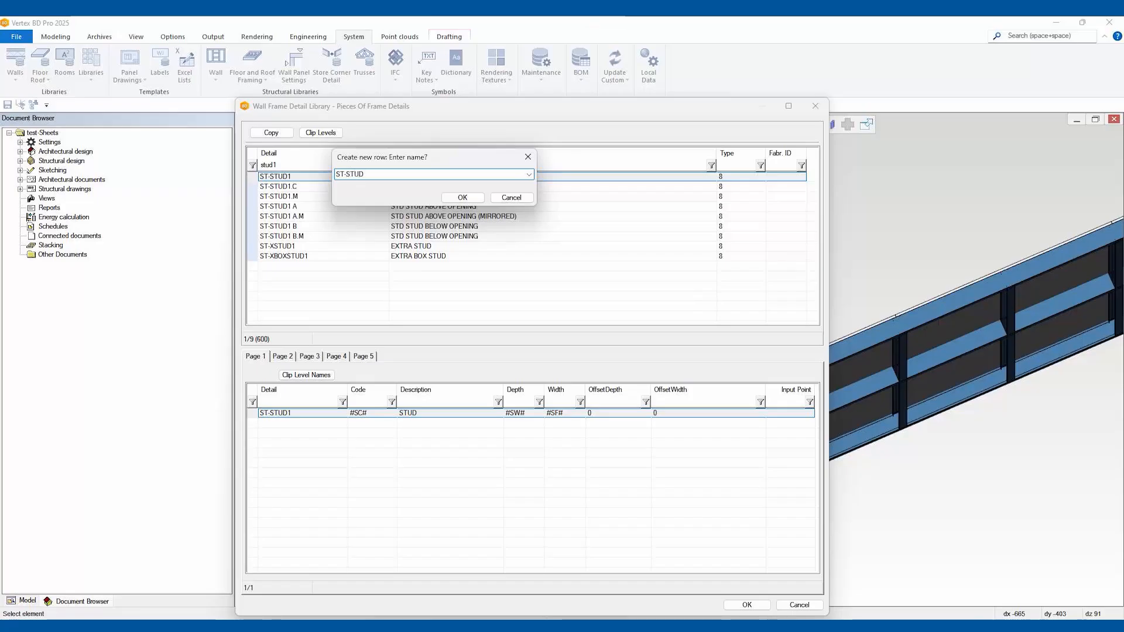
pyautogui.write('E1')
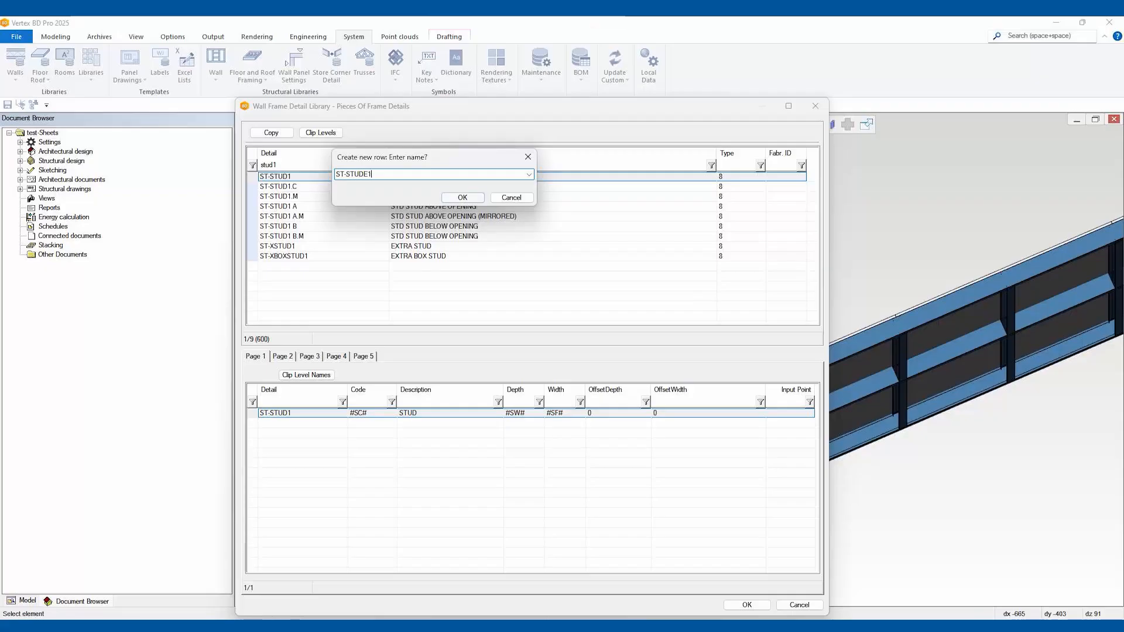
pyautogui.click(462, 197)
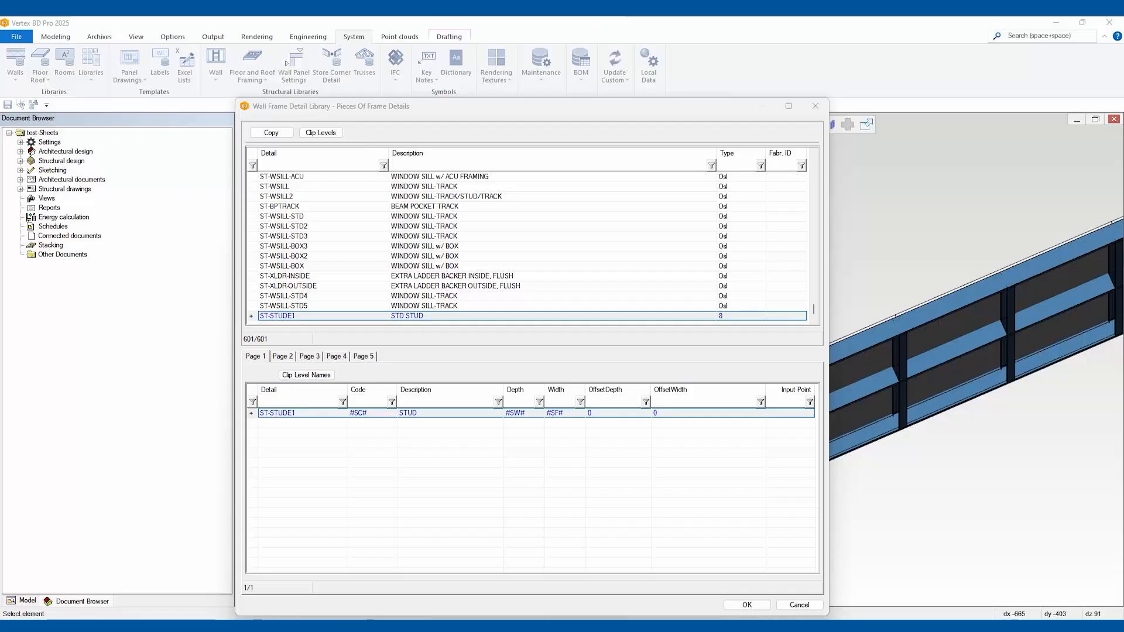
# Duplicate the stud piece row of the ST-STUDE1 detail
pyautogui.rightClick(251, 413)
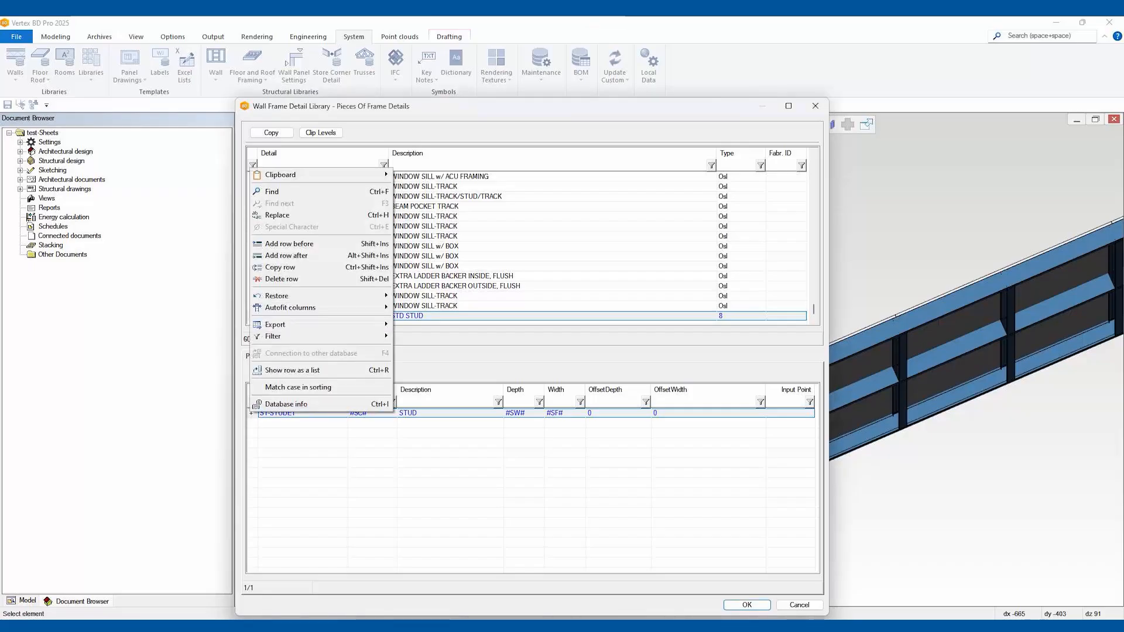
pyautogui.click(351, 267)
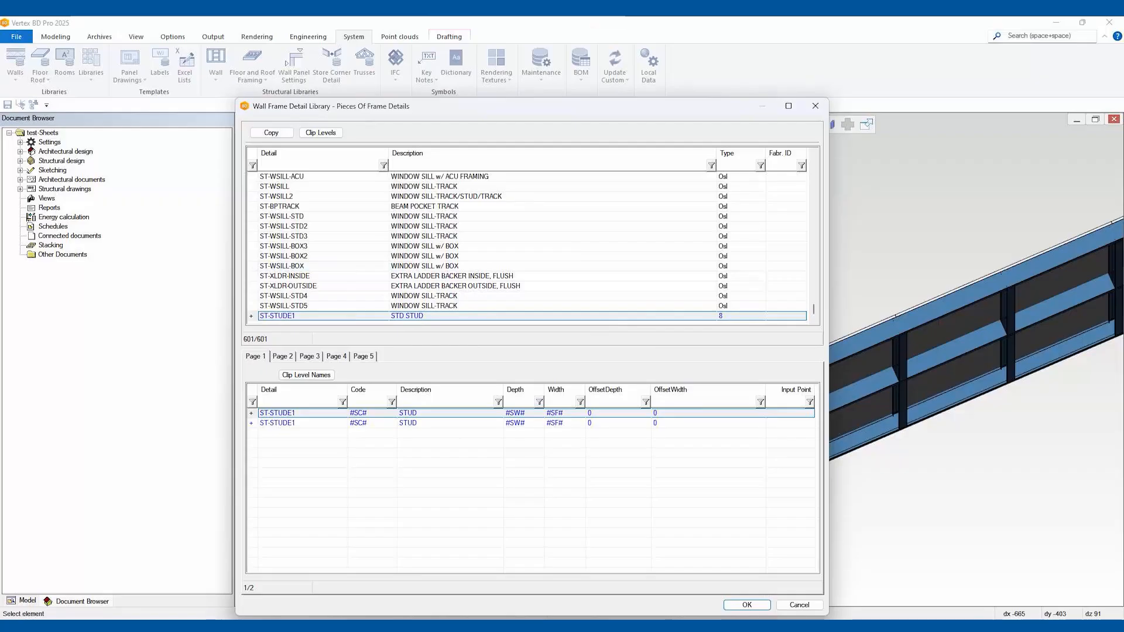
pyautogui.click(302, 422)
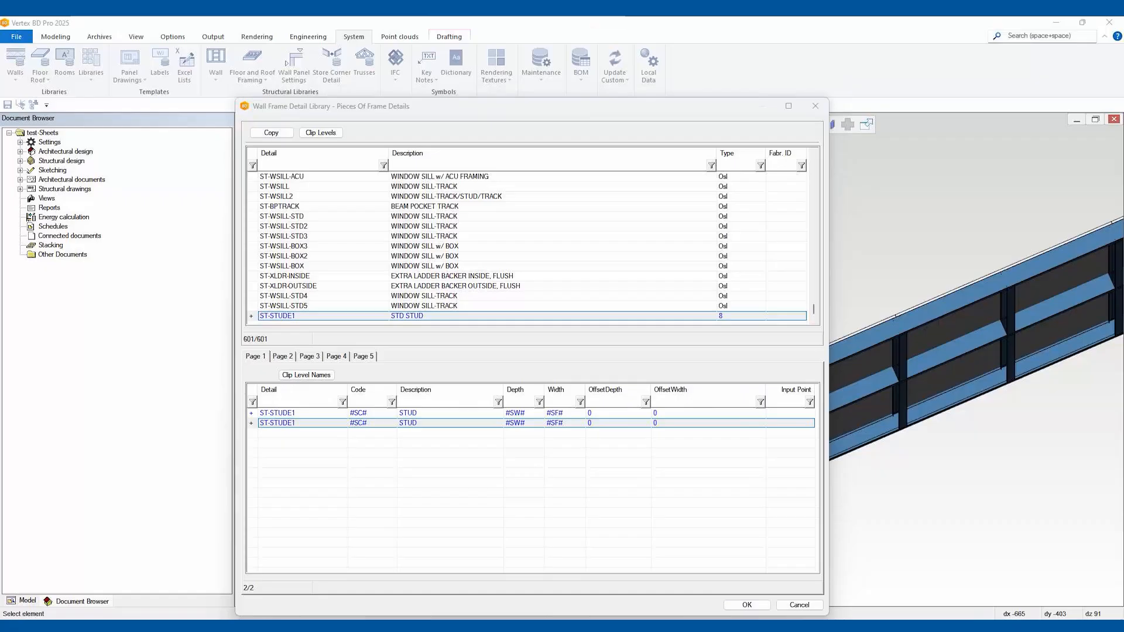
# Set OffsetWidth to #SF#/2+#KFOff#/2 for the first ST-STUDE1 stud piece and -#SF#/2-#KFOff#/2 for the second
pyautogui.click(655, 413)
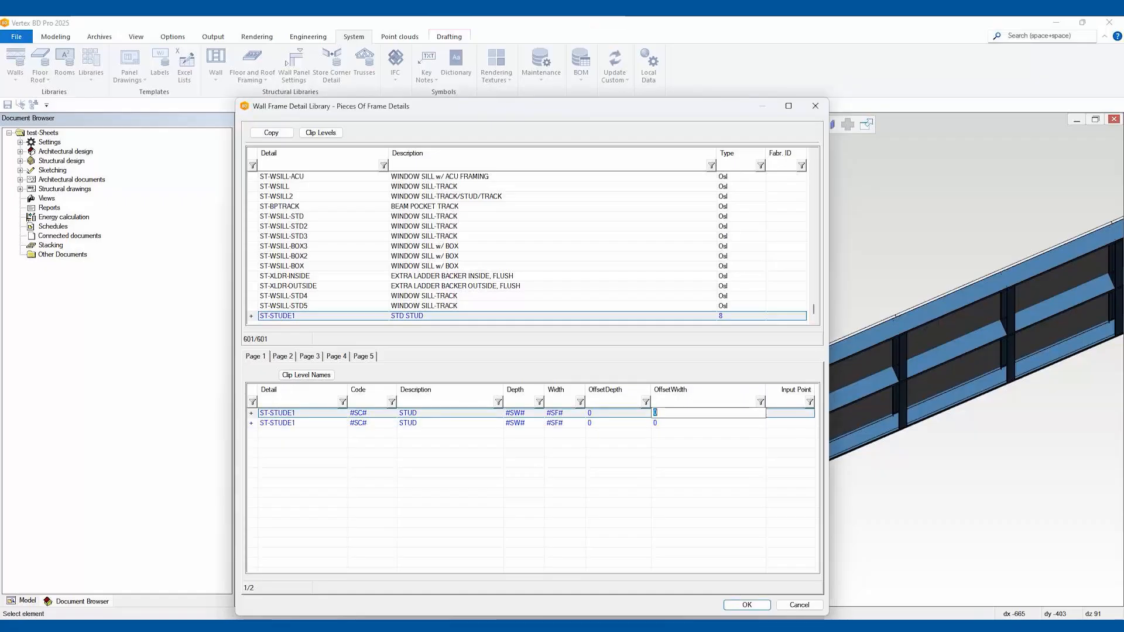
pyautogui.hotkey('ctrl', 'v')
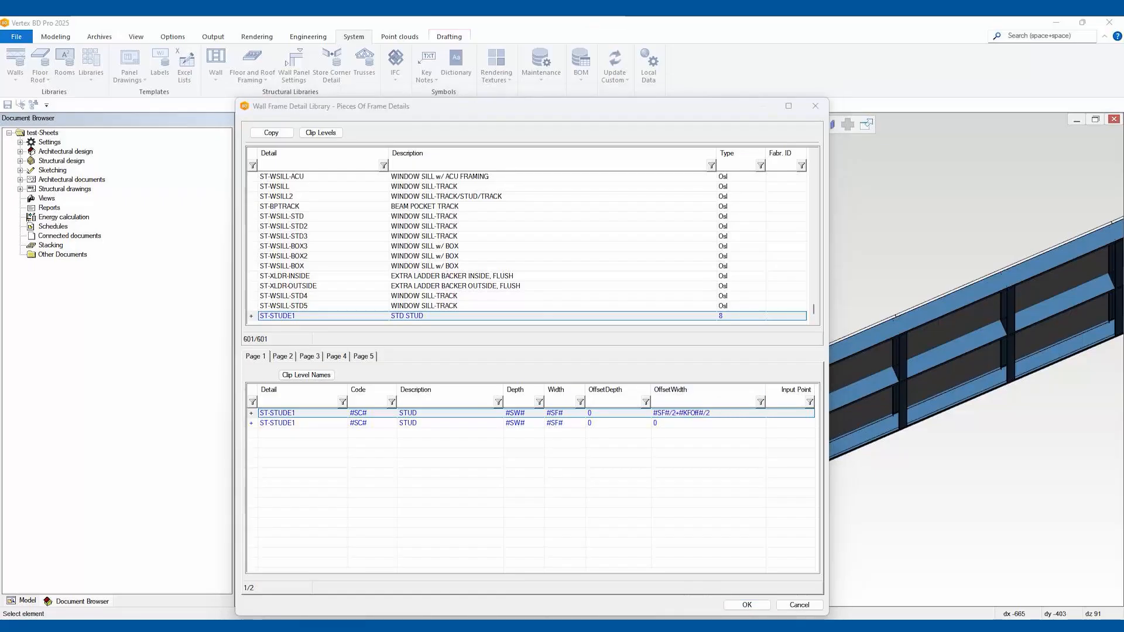
pyautogui.click(707, 422)
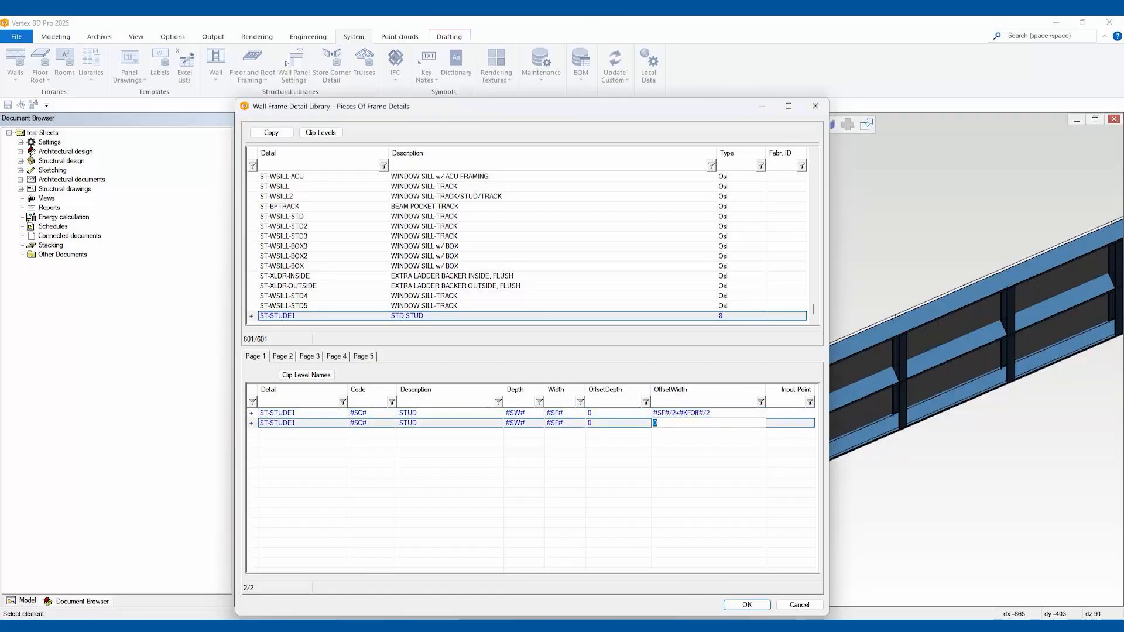
pyautogui.hotkey('ctrl', 'v')
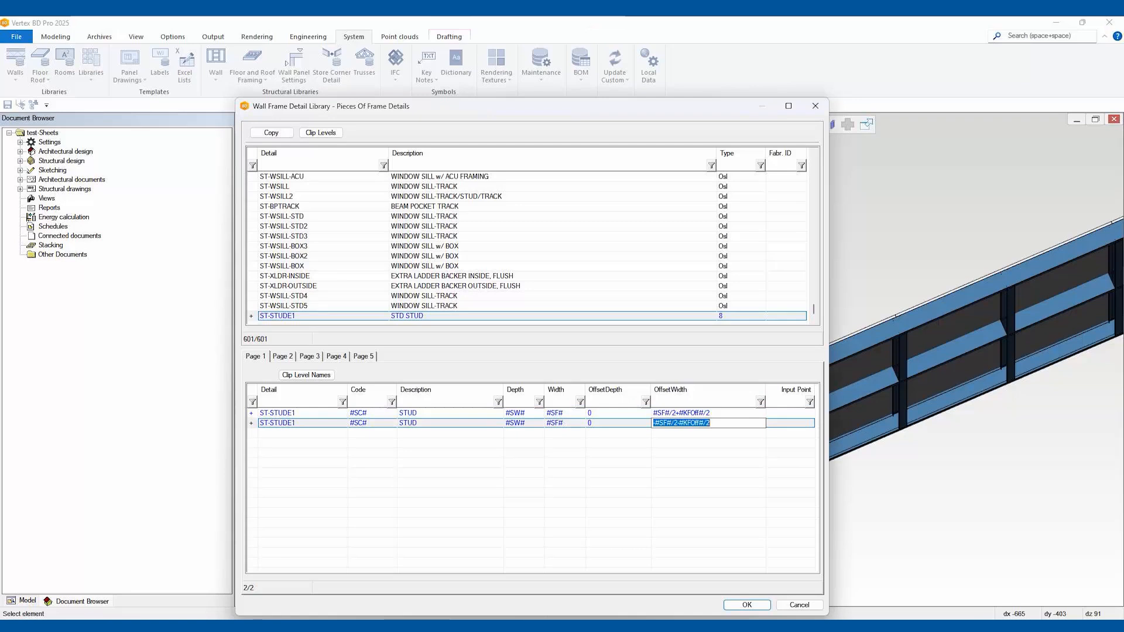
pyautogui.click(655, 423)
pyautogui.press('BackSpace')
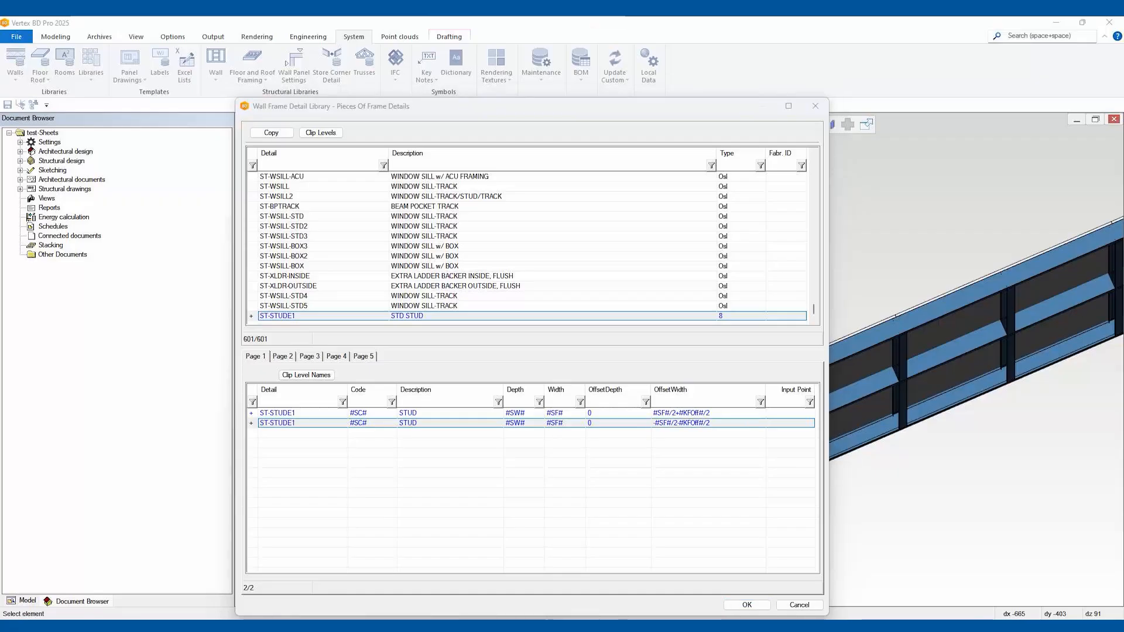
# Set the first ST-STUDE1 piece's cross section to -C:#ST# and save the frame detail library
pyautogui.click(282, 356)
pyautogui.click(514, 423)
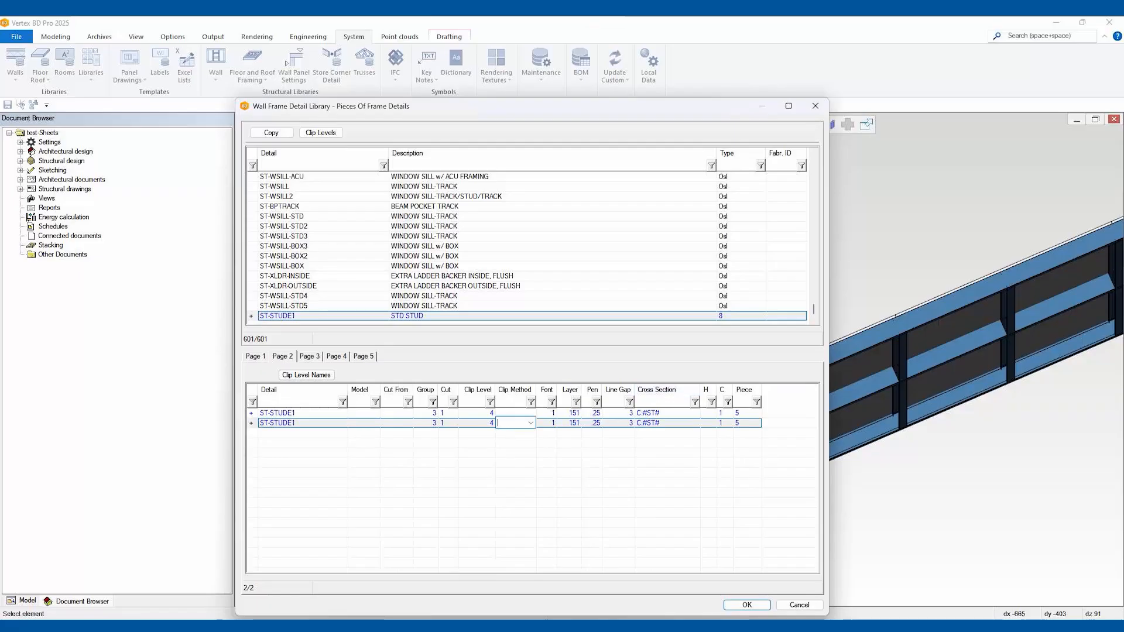
pyautogui.click(648, 413)
pyautogui.click(638, 413)
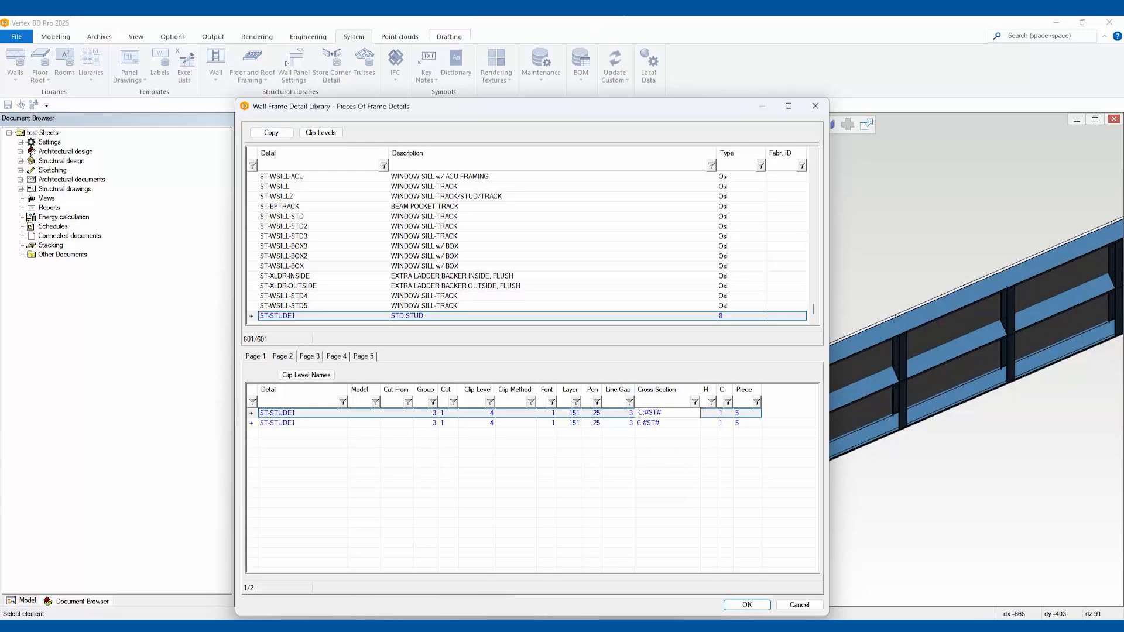
pyautogui.click(746, 604)
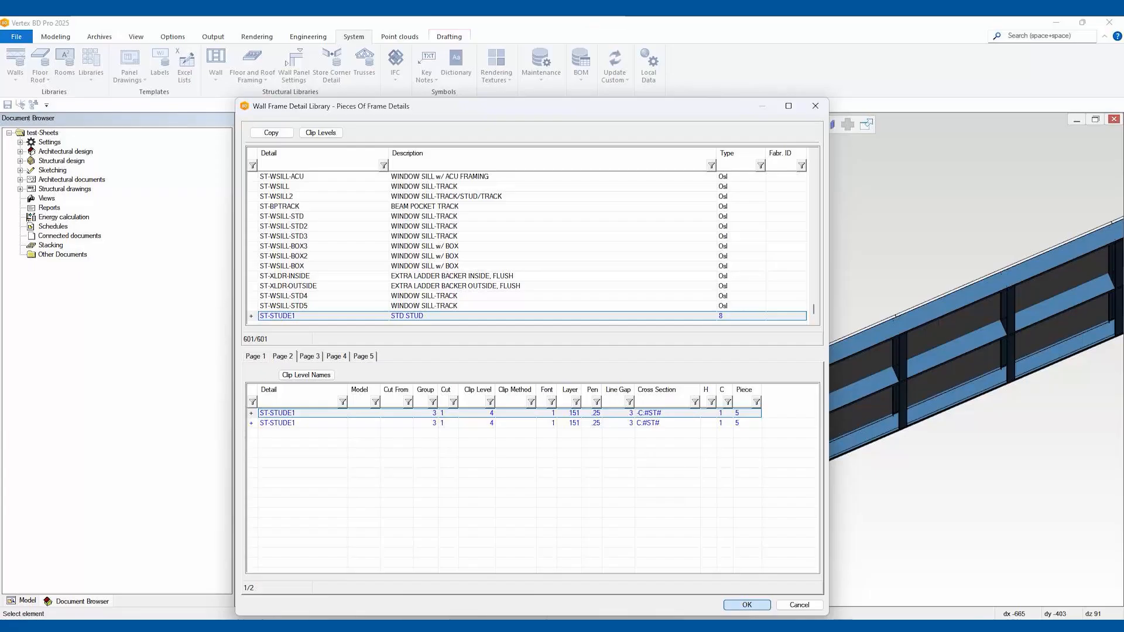
# Regenerate the parts of wall panel E5 with the edited double stud detail
pyautogui.scroll(-4, 703, 379)
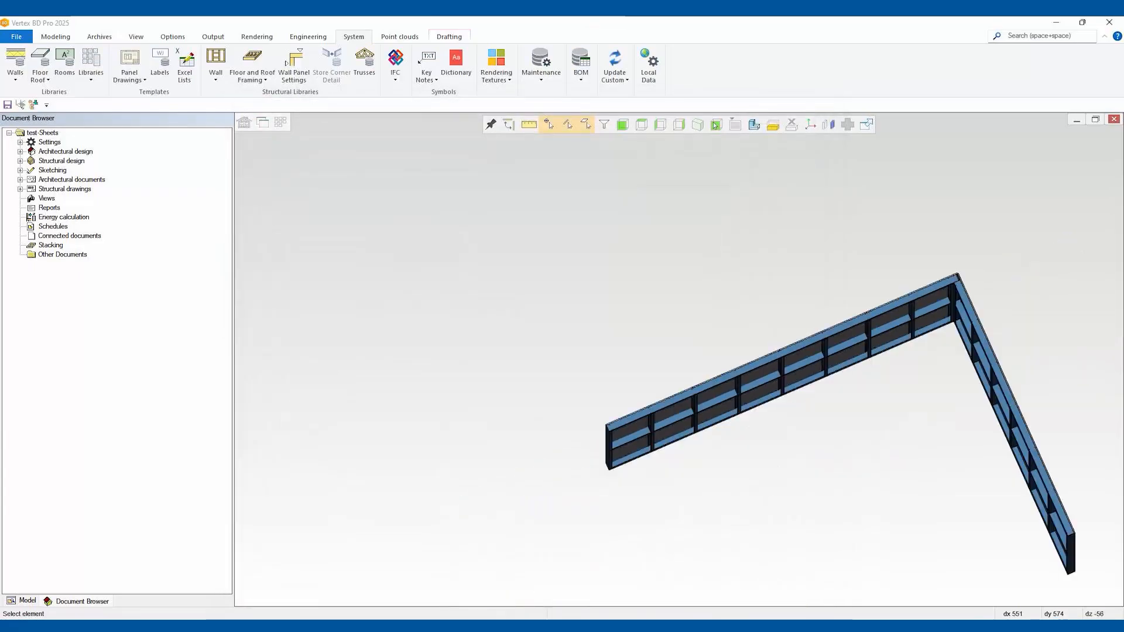
pyautogui.click(716, 126)
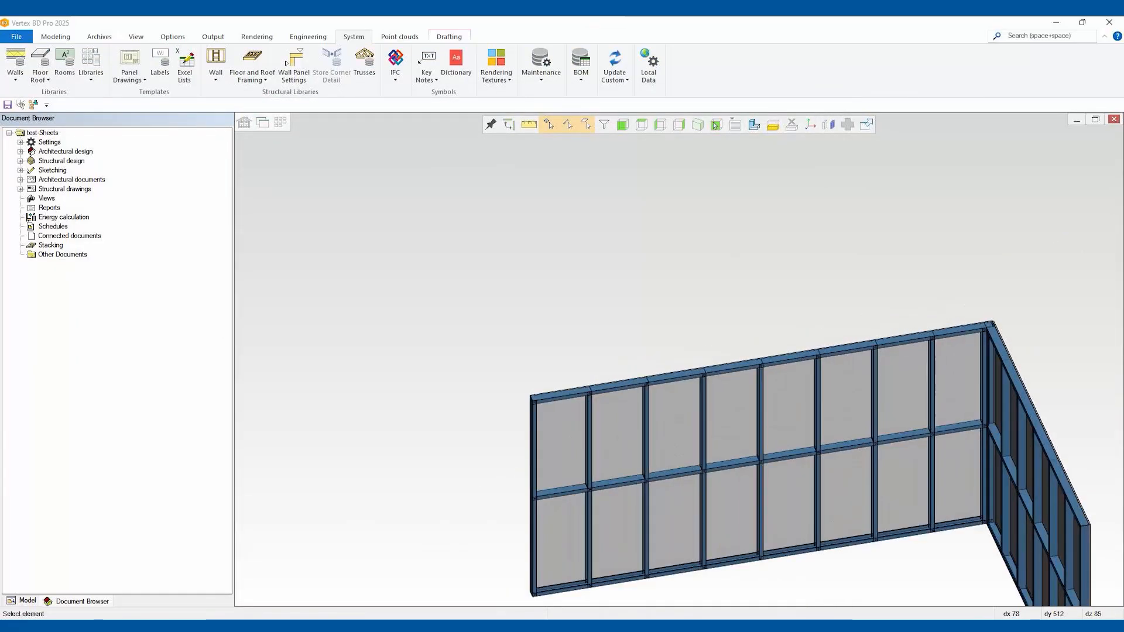
pyautogui.click(721, 365)
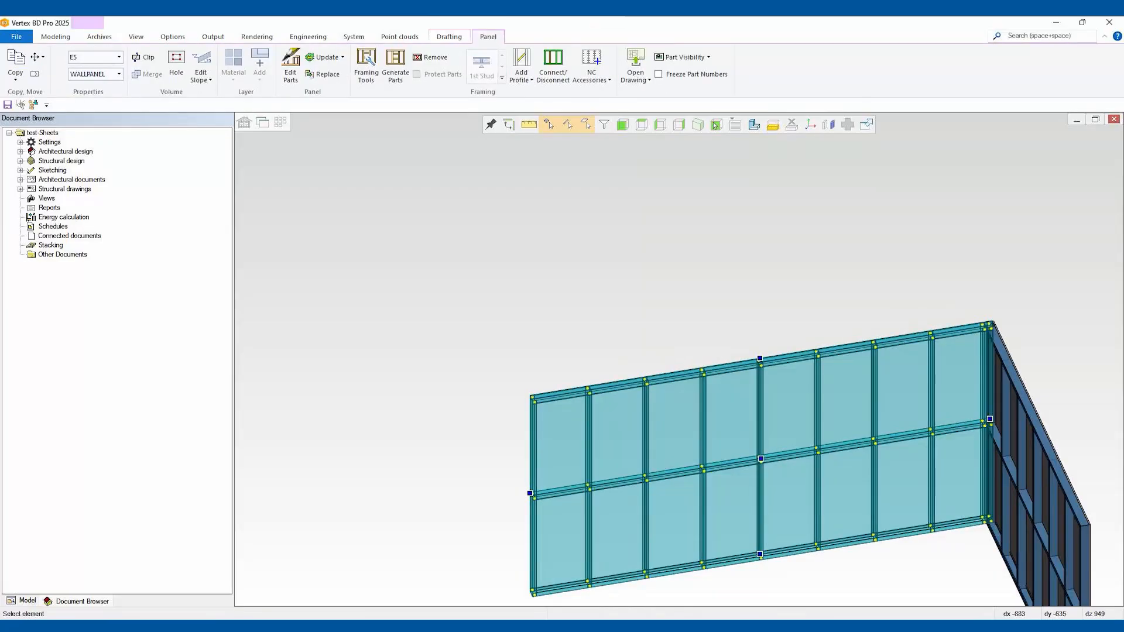
pyautogui.rightClick(611, 270)
pyautogui.click(648, 270)
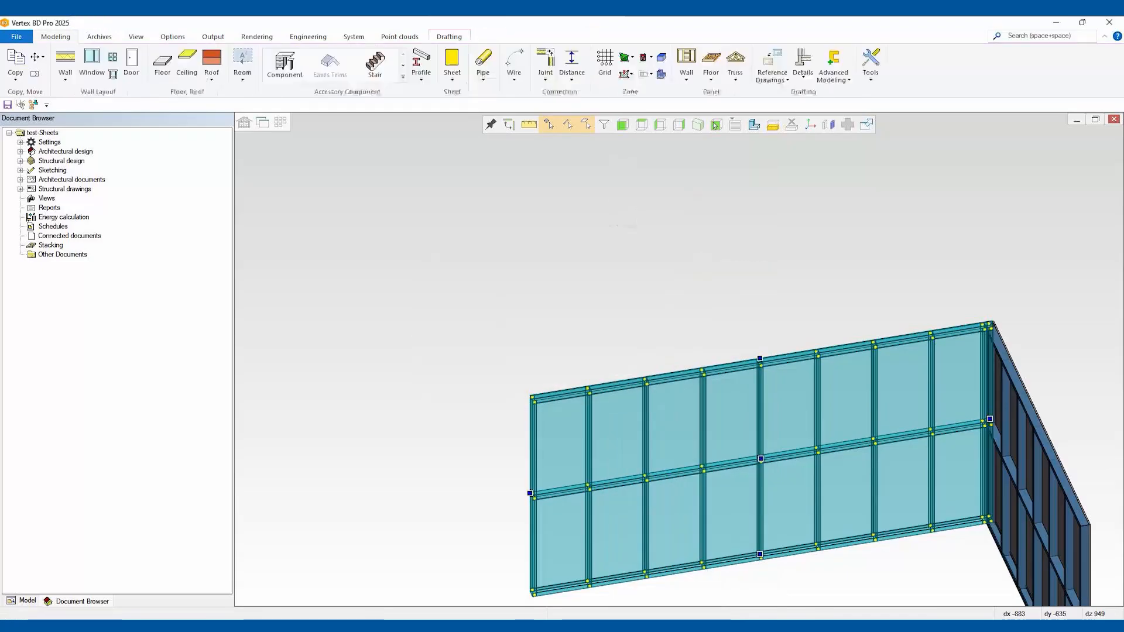
pyautogui.press('Escape')
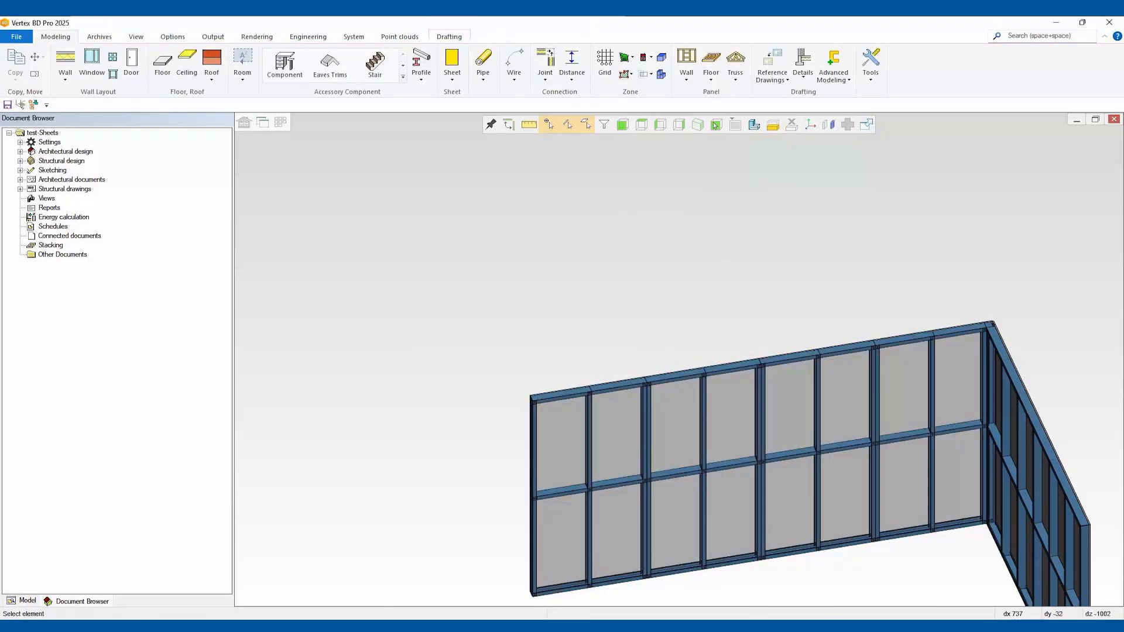
# Inspect the individual studs of the double studs at the sheet joints along wall panel E5
pyautogui.scroll(5, 635, 434)
pyautogui.click(657, 549)
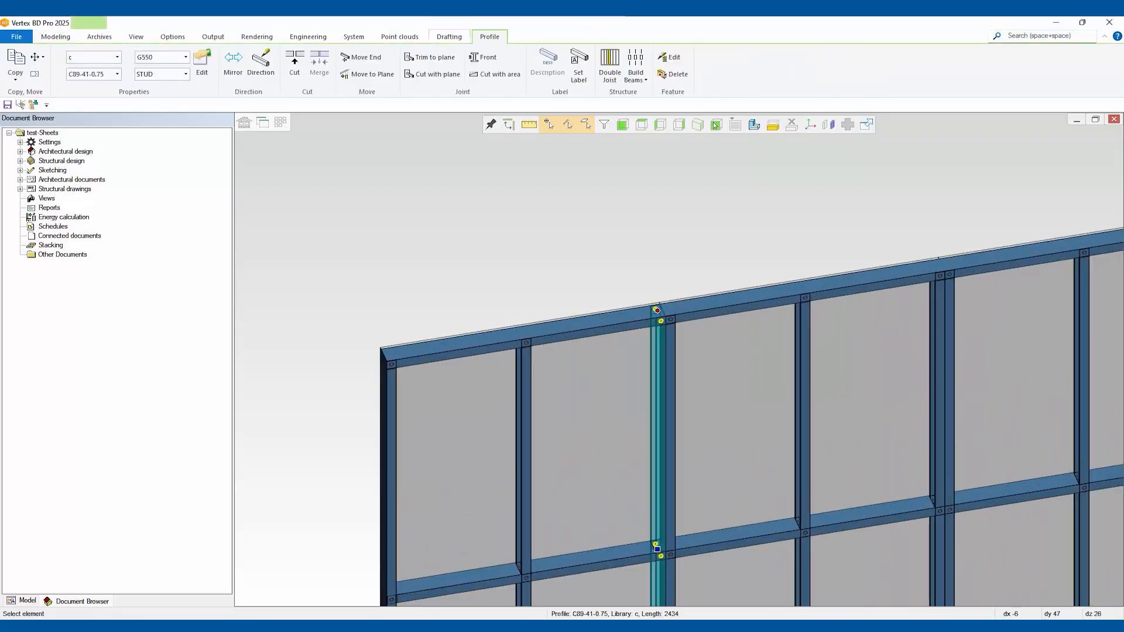
pyautogui.click(666, 547)
pyautogui.press('Escape')
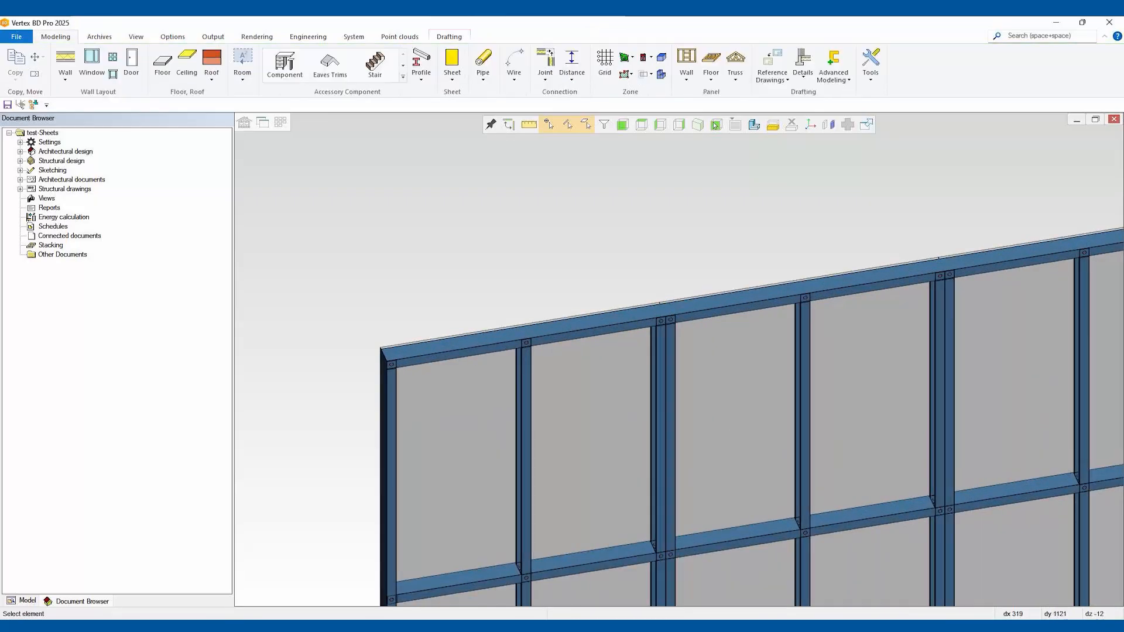
pyautogui.click(945, 502)
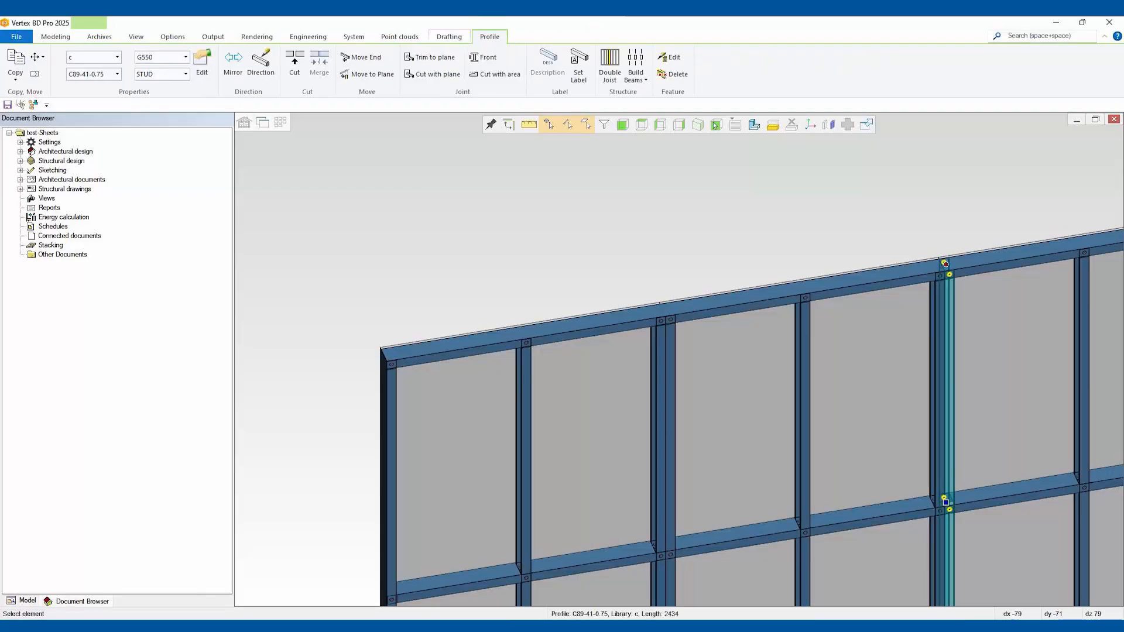
pyautogui.press('Escape')
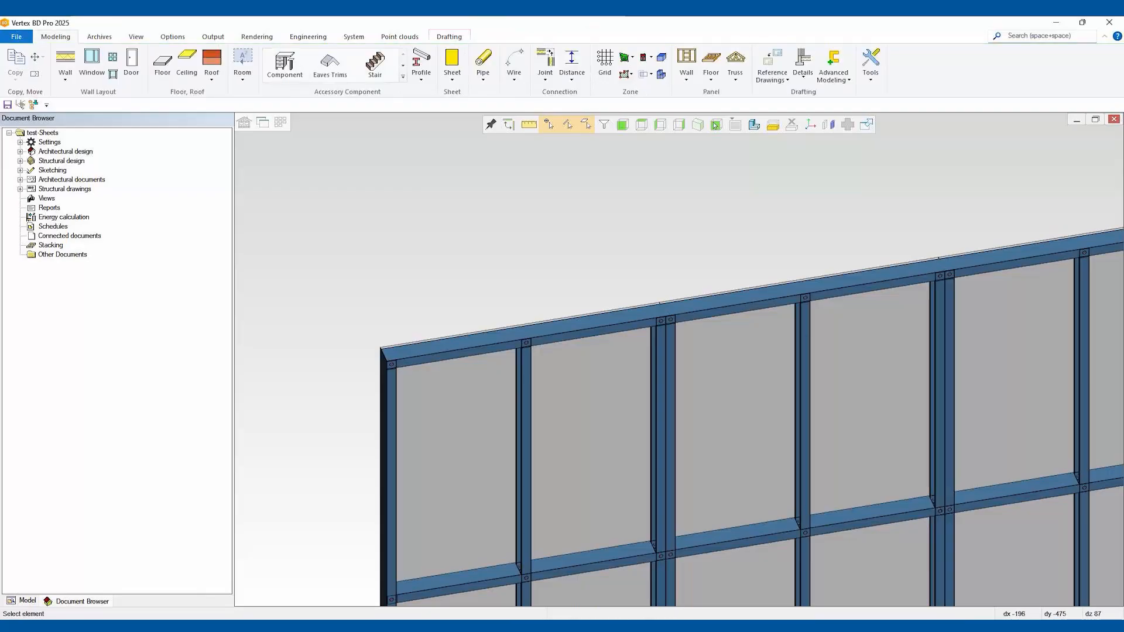
pyautogui.scroll(-6, 615, 433)
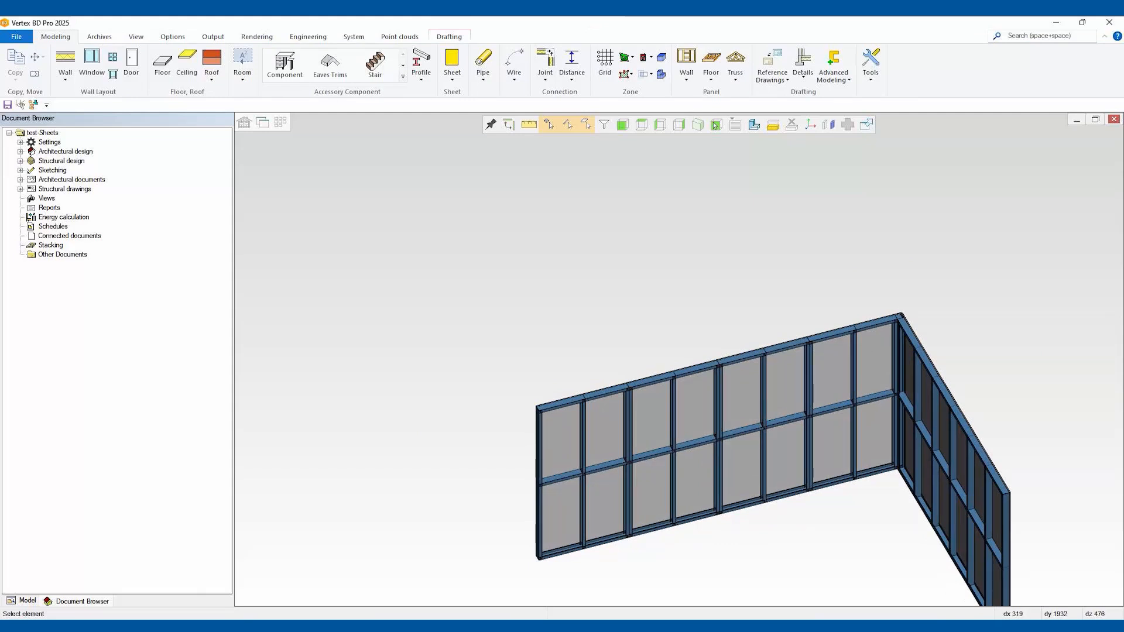
# Examine the sheathing layout and the narrow sheet strips at the outside corner of the two walls
pyautogui.scroll(5, 957, 307)
pyautogui.moveTo(691, 410); pyautogui.dragTo(936, 419, button='middle')
pyautogui.scroll(-4, 645, 345)
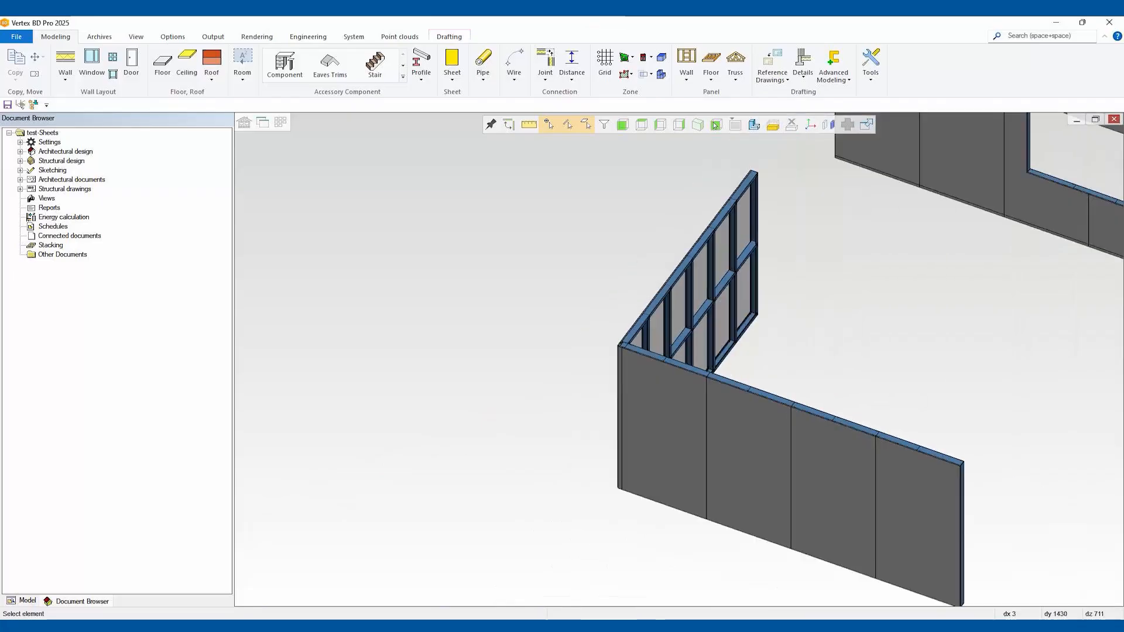
pyautogui.scroll(8, 635, 351)
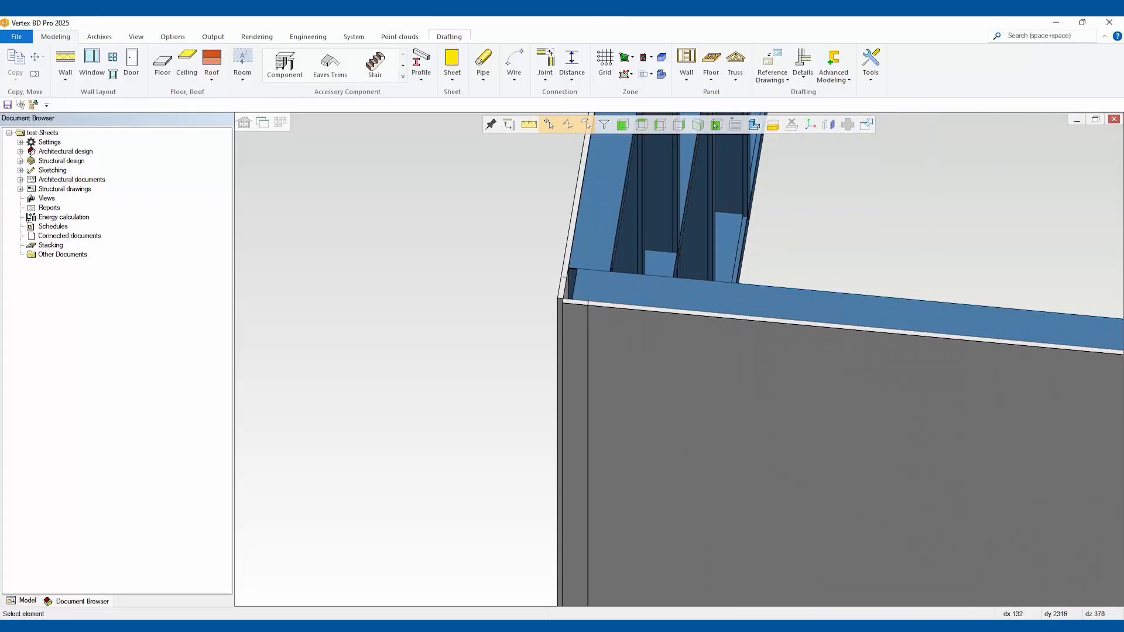
pyautogui.moveTo(635, 351); pyautogui.dragTo(784, 352, button='middle')
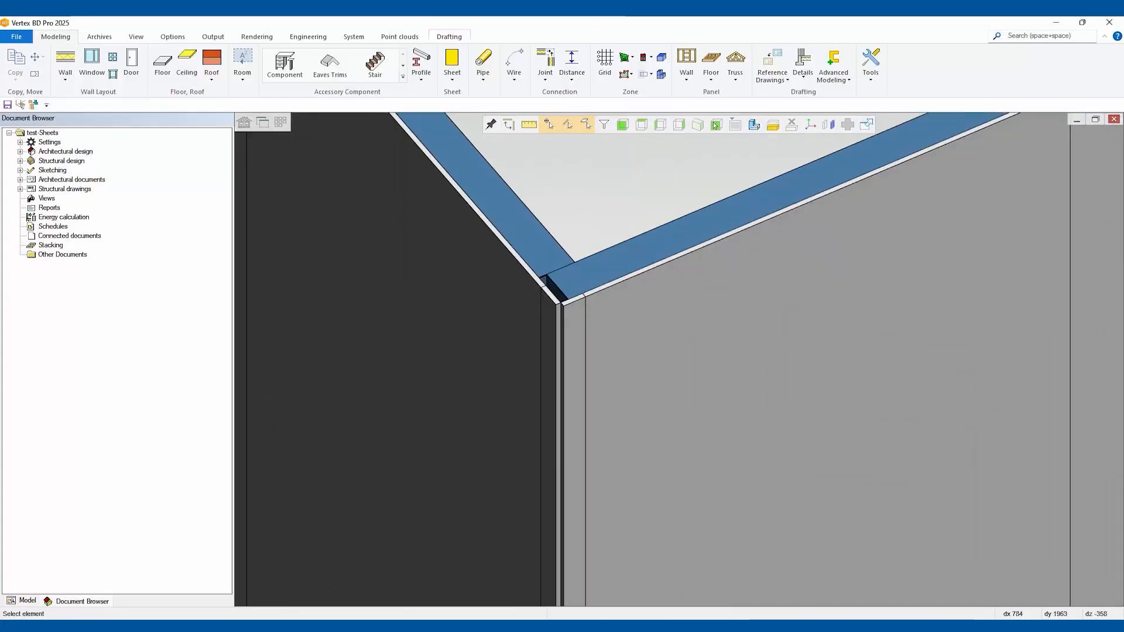
pyautogui.scroll(-3, 838, 393)
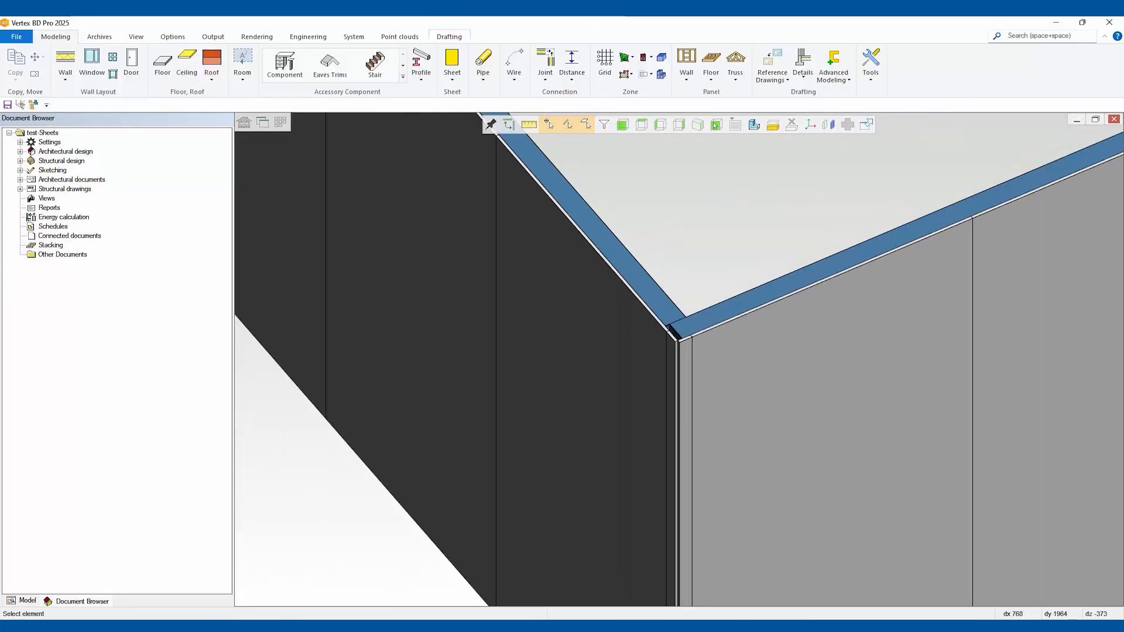
# Shorten panels E5 and E4 in the floor plan by moving their free end edges toward the corner
pyautogui.click(716, 125)
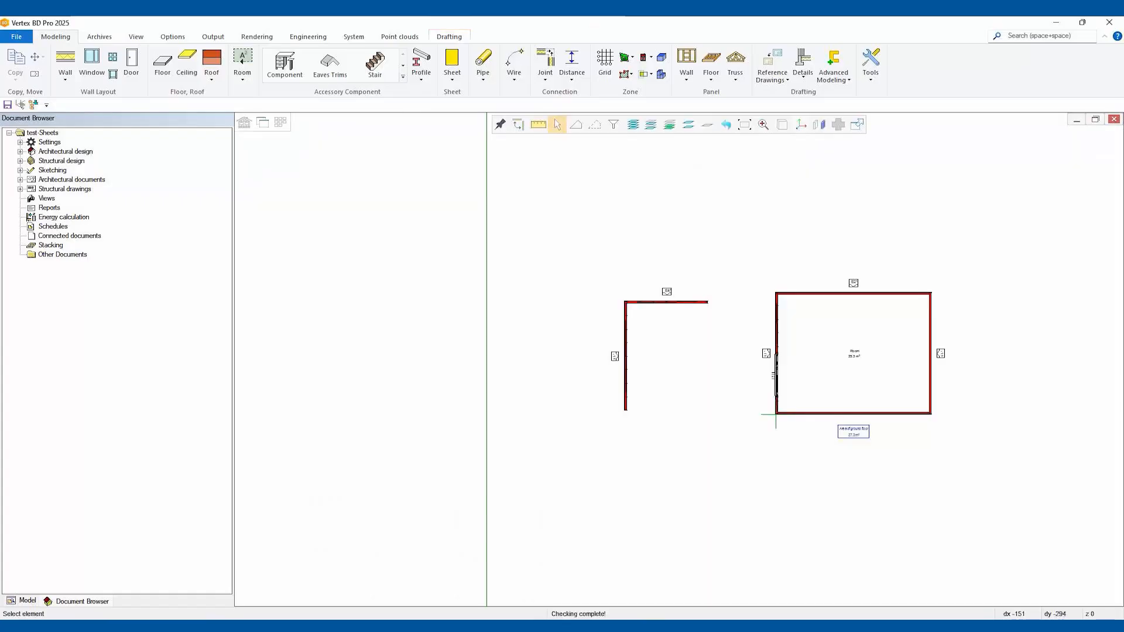
pyautogui.click(625, 356)
pyautogui.click(625, 410)
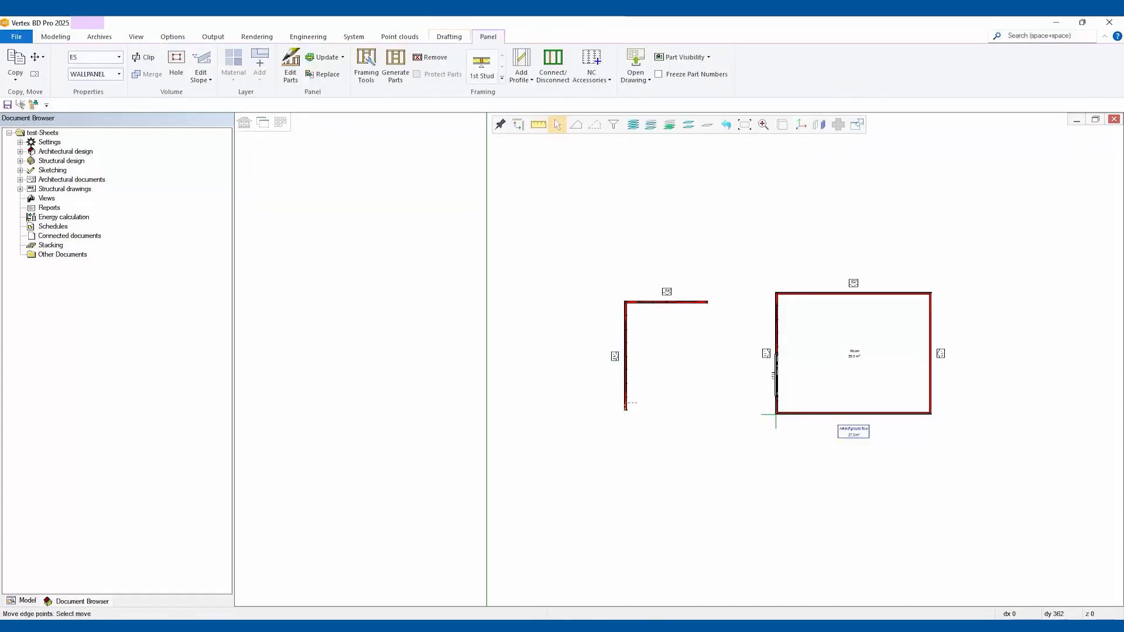
pyautogui.click(625, 397)
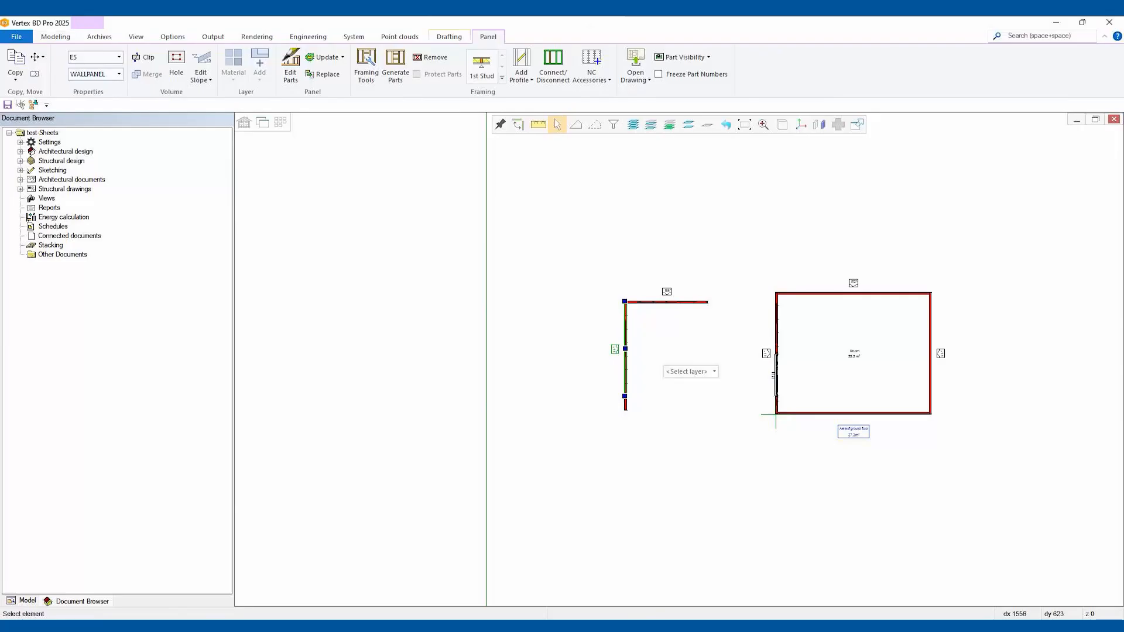
pyautogui.click(667, 302)
pyautogui.click(707, 301)
pyautogui.click(694, 301)
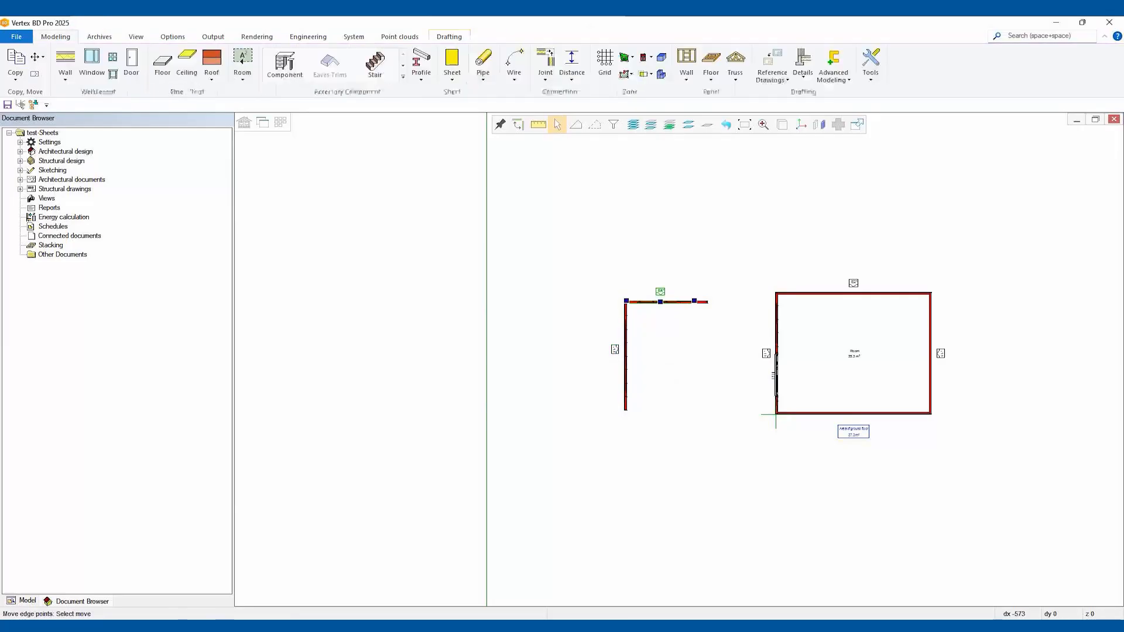
pyautogui.press('Escape')
# Generate the parts of both shortened panels, E4 and E5, together
pyautogui.click(663, 302)
pyautogui.keyDown('ctrl'); pyautogui.click(626, 346); pyautogui.keyUp('ctrl')
pyautogui.rightClick(577, 276)
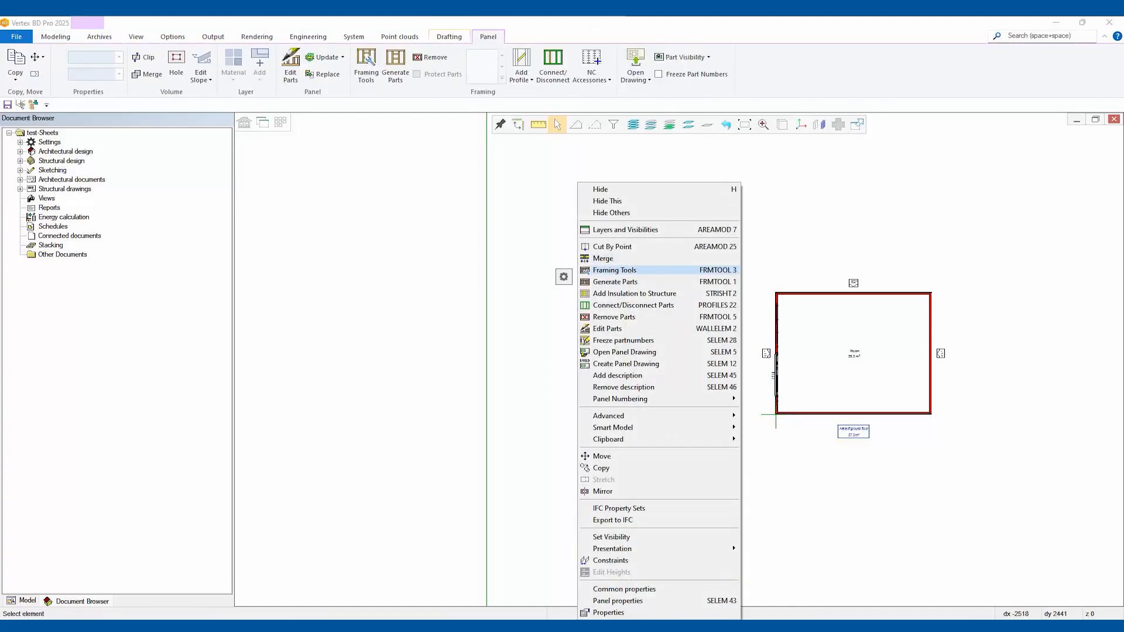
pyautogui.click(615, 282)
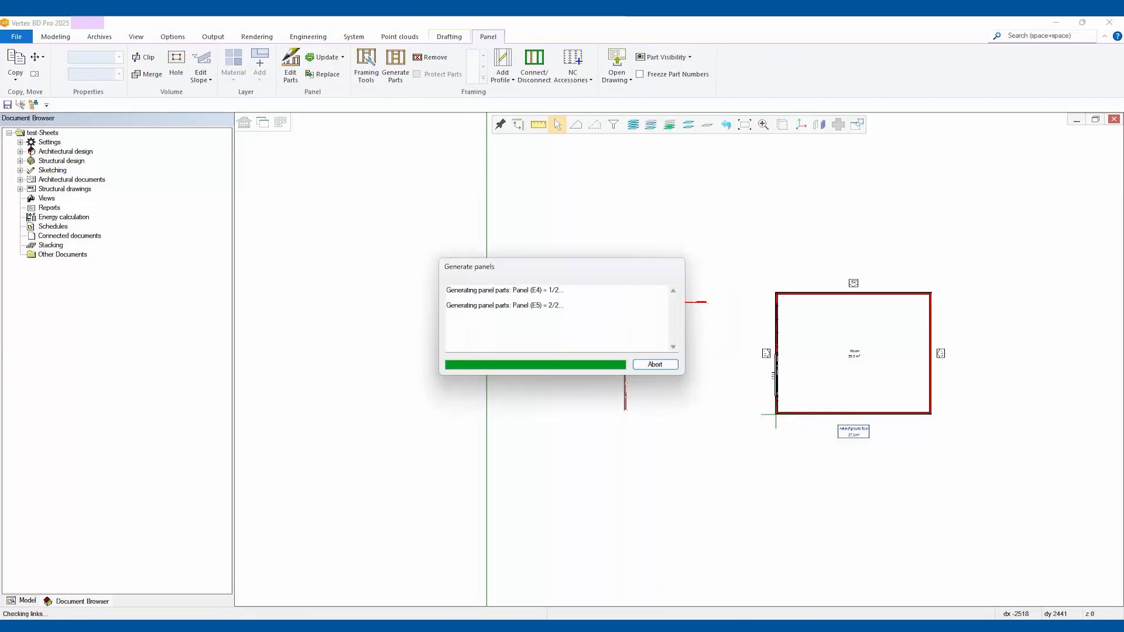
pyautogui.press('Escape')
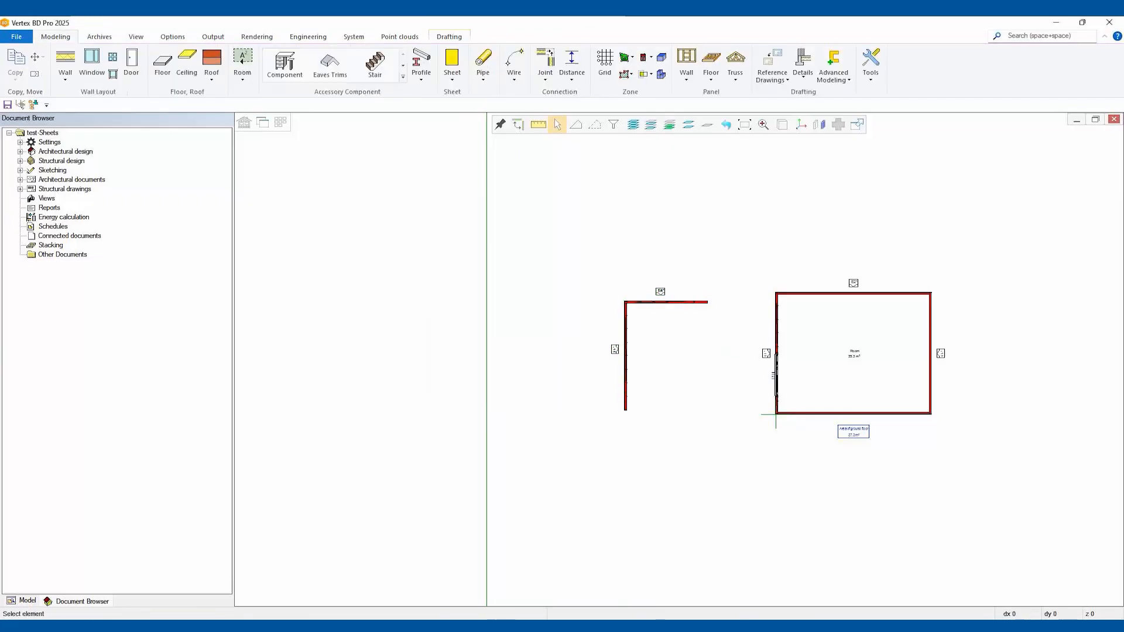
# Examine the sheet joints and stud framing at the corner of the two shortened panels in 3D, from outside and inside
pyautogui.hotkey('ctrl', 'Tab')
pyautogui.scroll(-6, 690, 375)
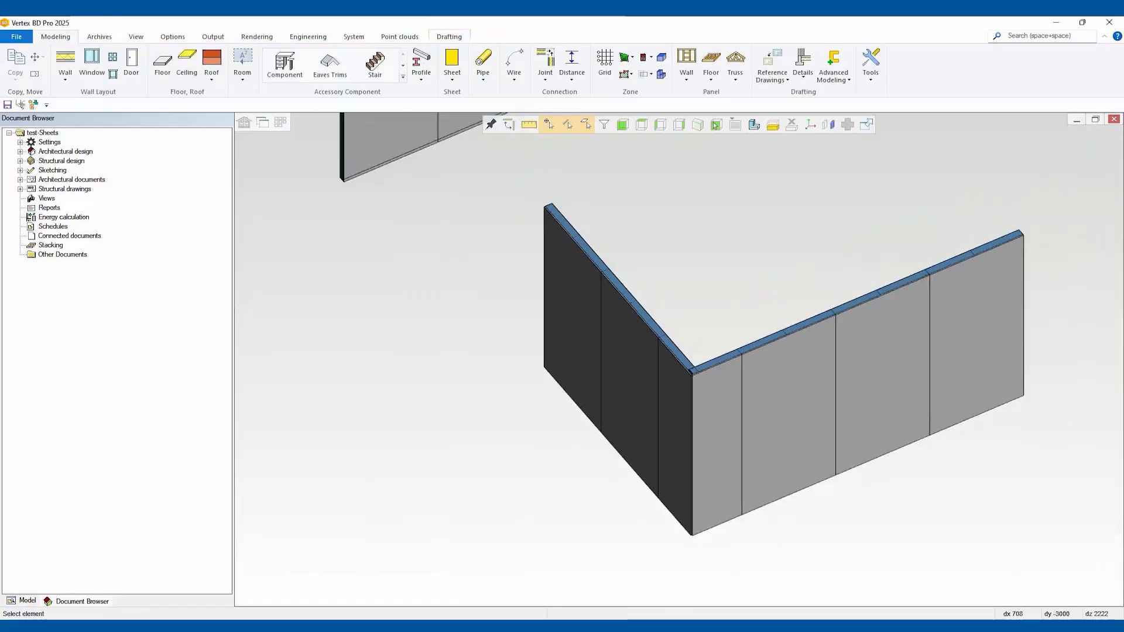
pyautogui.moveTo(689, 396); pyautogui.dragTo(708, 375, button='middle')
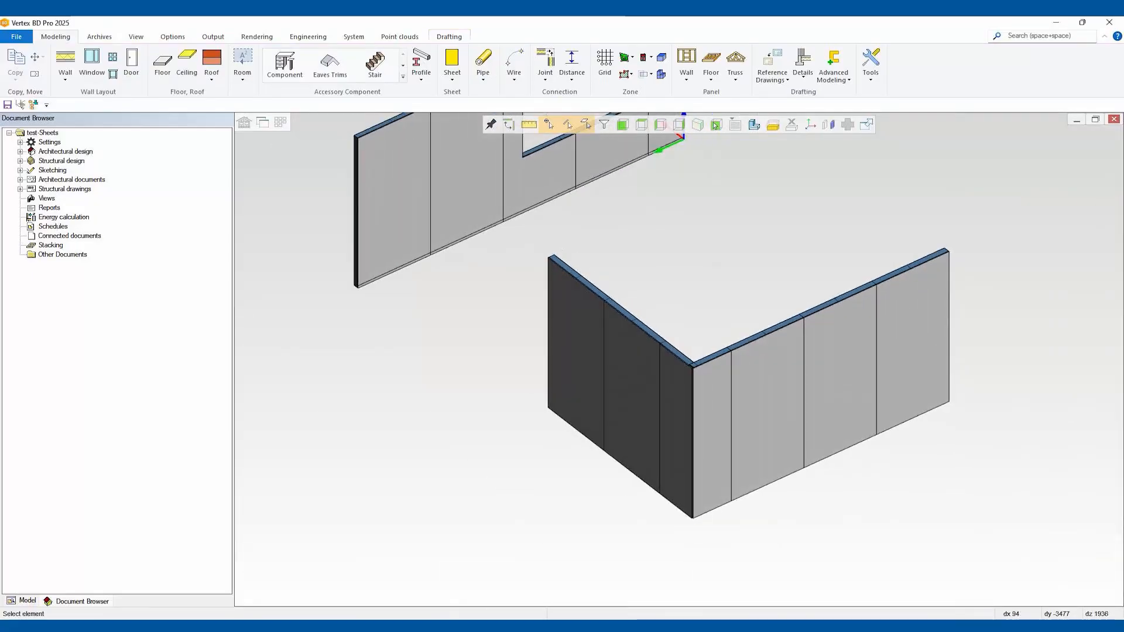
pyautogui.scroll(5, 703, 377)
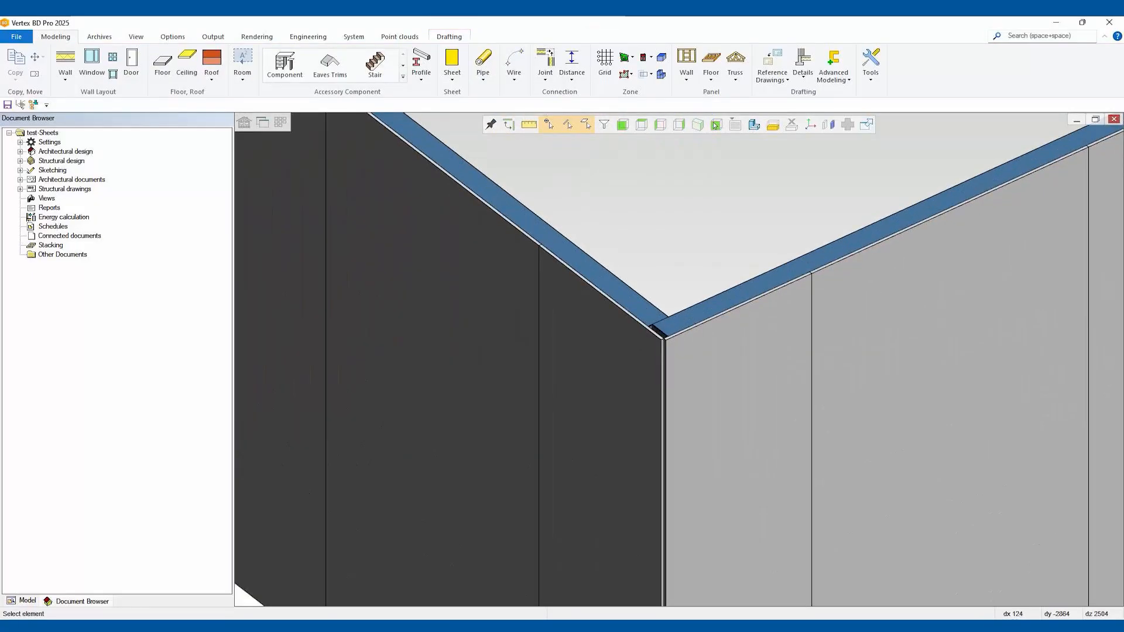
pyautogui.moveTo(702, 376); pyautogui.dragTo(544, 398, button='middle')
pyautogui.click(715, 125)
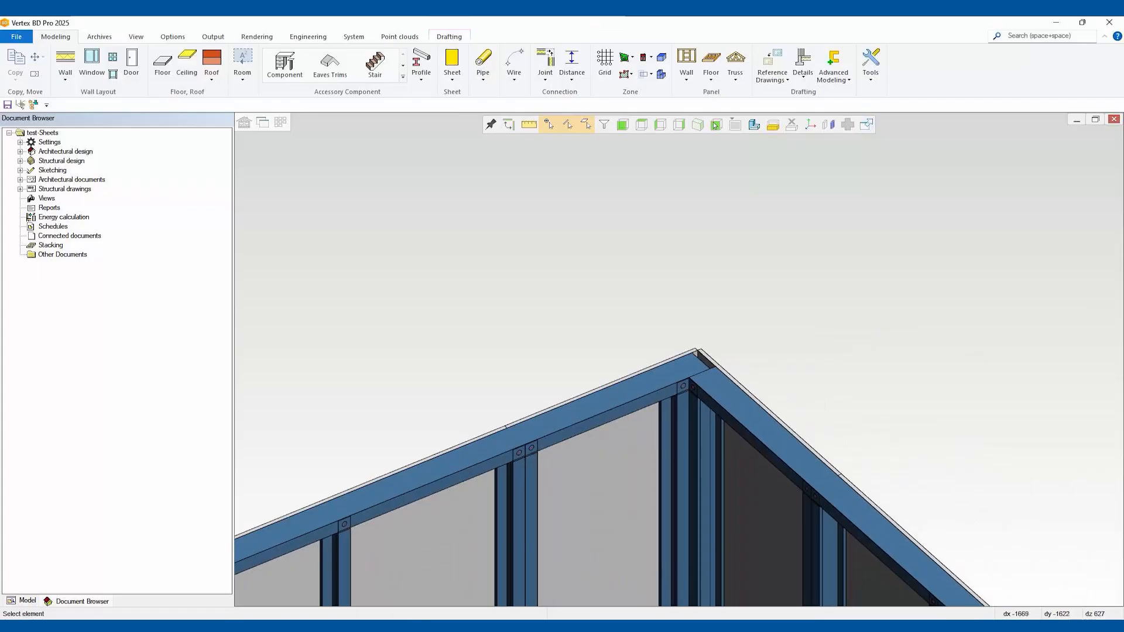
pyautogui.moveTo(679, 377); pyautogui.dragTo(667, 357, button='middle')
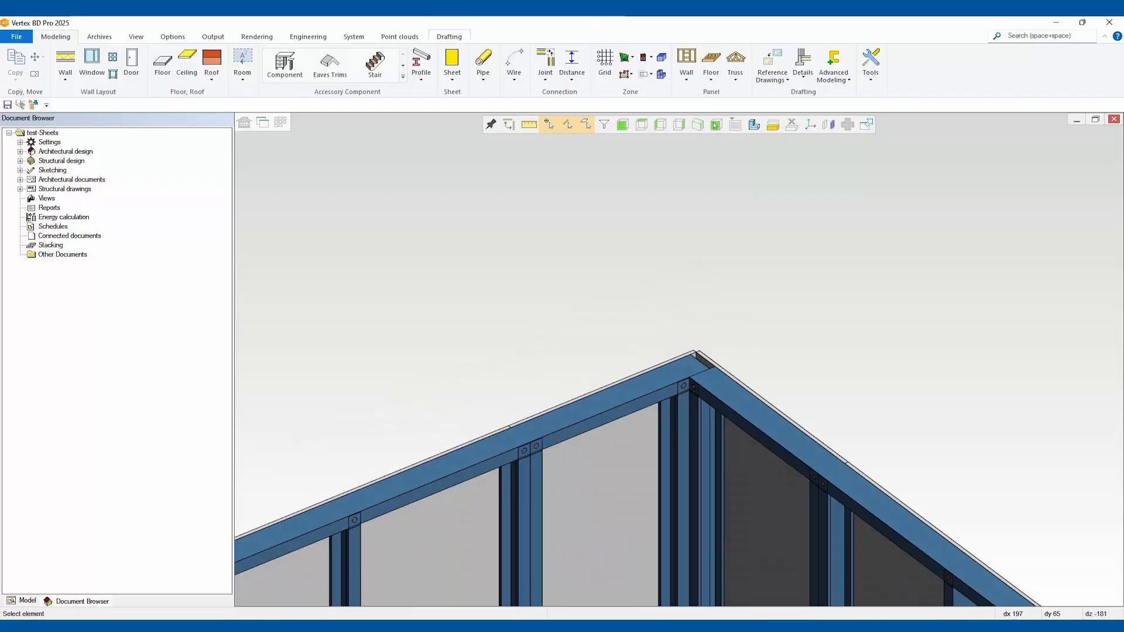
pyautogui.click(597, 410)
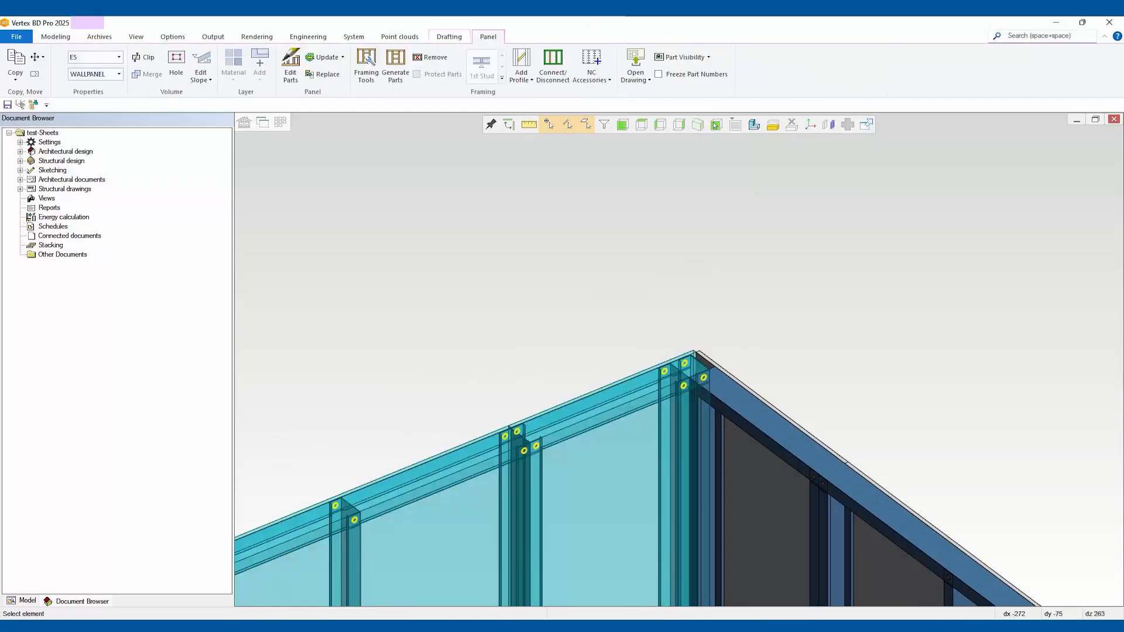
pyautogui.rightClick(501, 283)
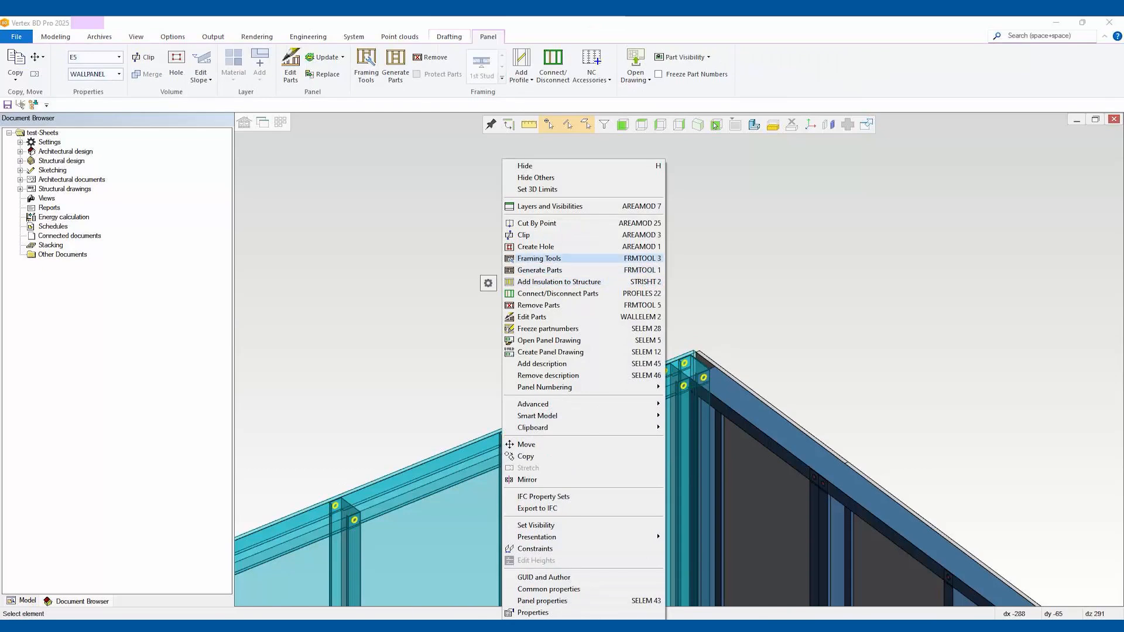
pyautogui.click(544, 257)
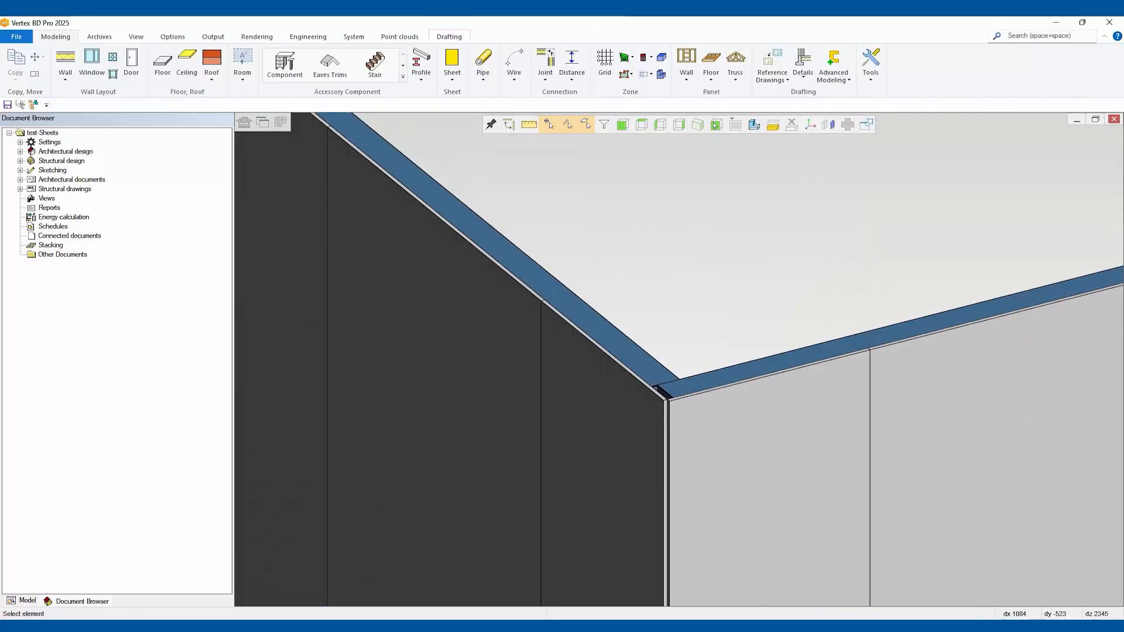
pyautogui.click(715, 124)
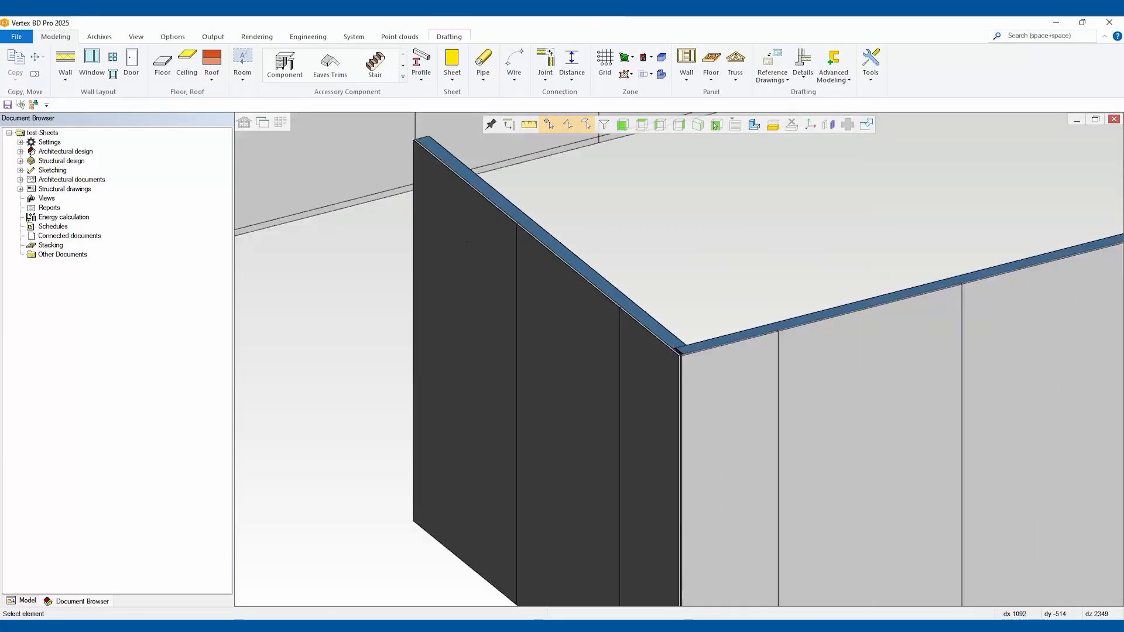
# Shorten the vertical wall in the floor plan so its free end meets the end of panel E5
pyautogui.hotkey('ctrl', 'Tab')
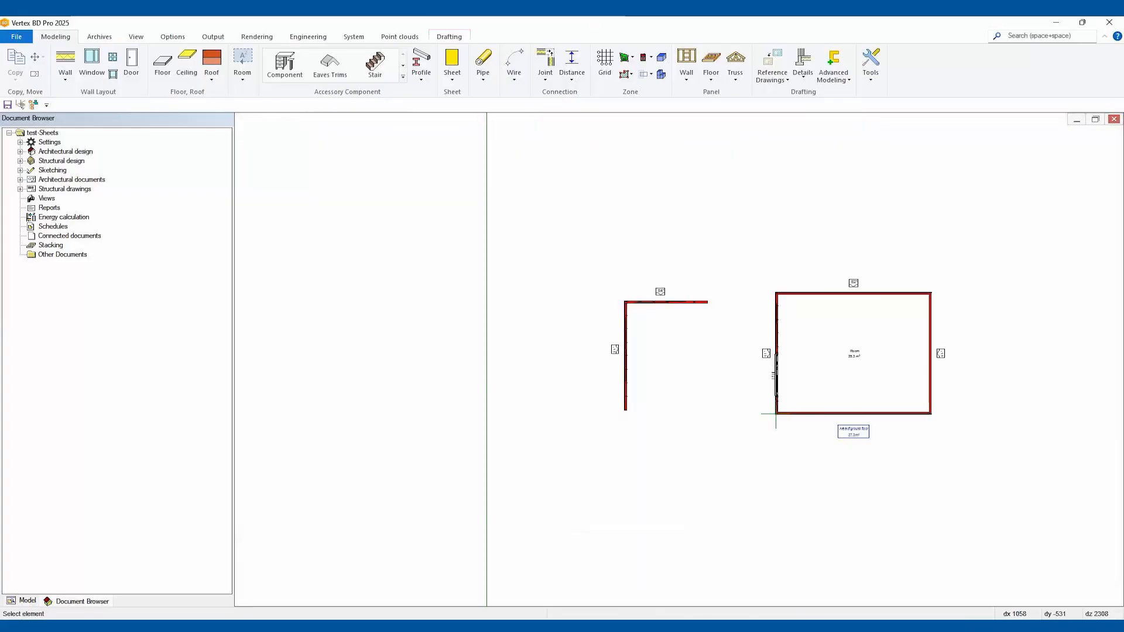
pyautogui.scroll(3, 776, 414)
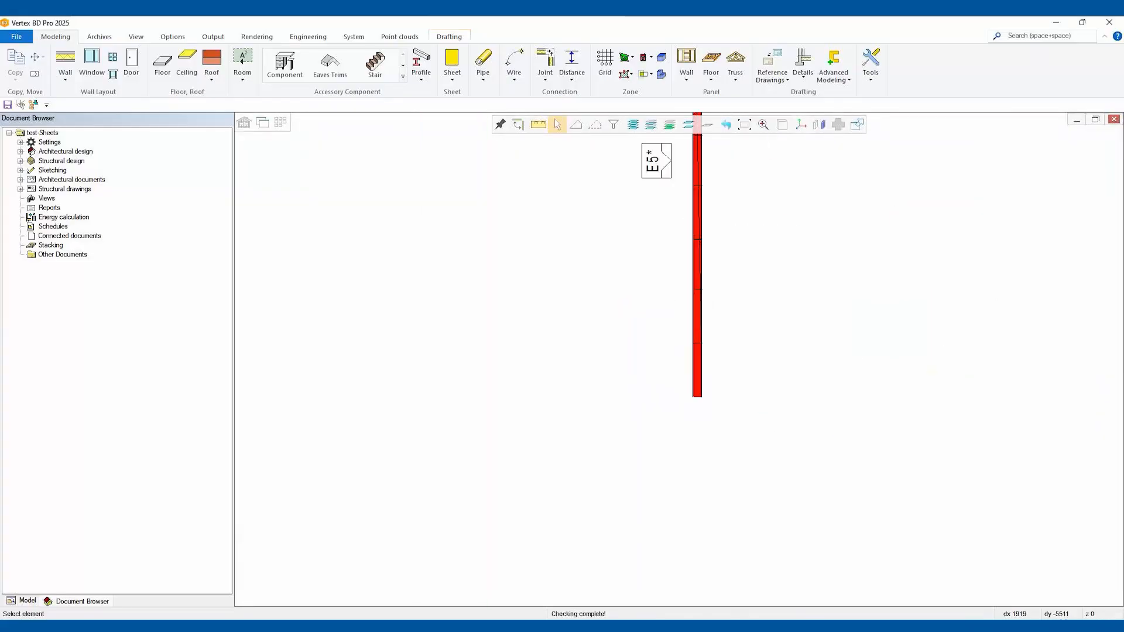
pyautogui.click(697, 263)
pyautogui.press('Escape')
pyautogui.click(697, 264)
pyautogui.click(697, 188)
pyautogui.click(701, 343)
pyautogui.scroll(-3, 667, 366)
pyautogui.press('Escape')
# Delete panels E4 and E5 from the two L-shaped walls
pyautogui.click(727, 217)
pyautogui.keyDown('ctrl'); pyautogui.click(663, 293); pyautogui.keyUp('ctrl')
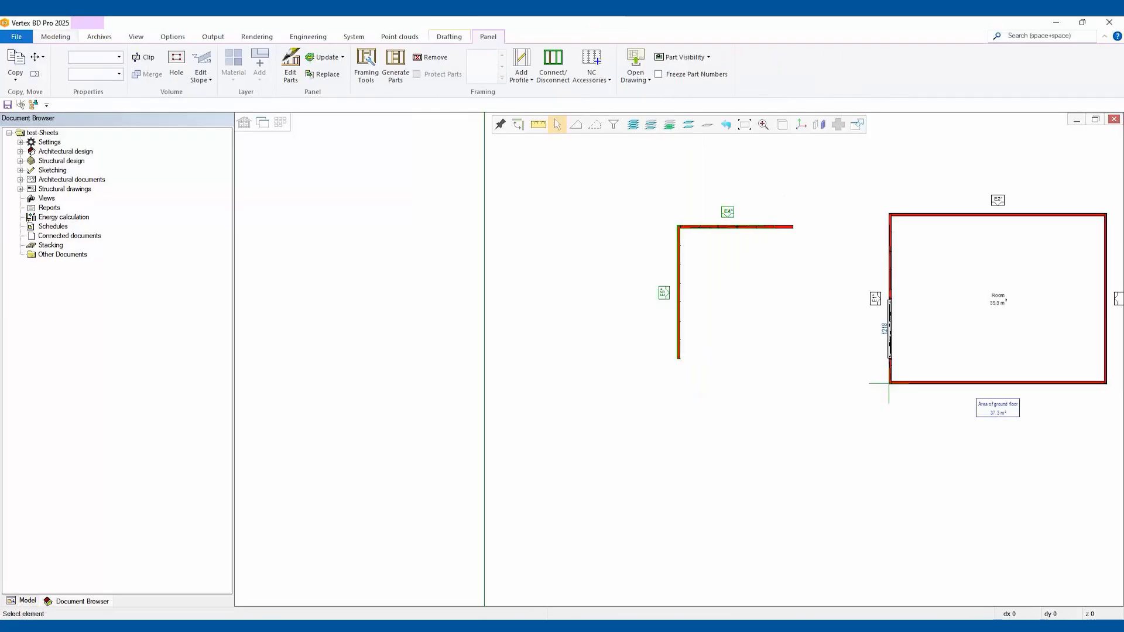
pyautogui.press('Delete')
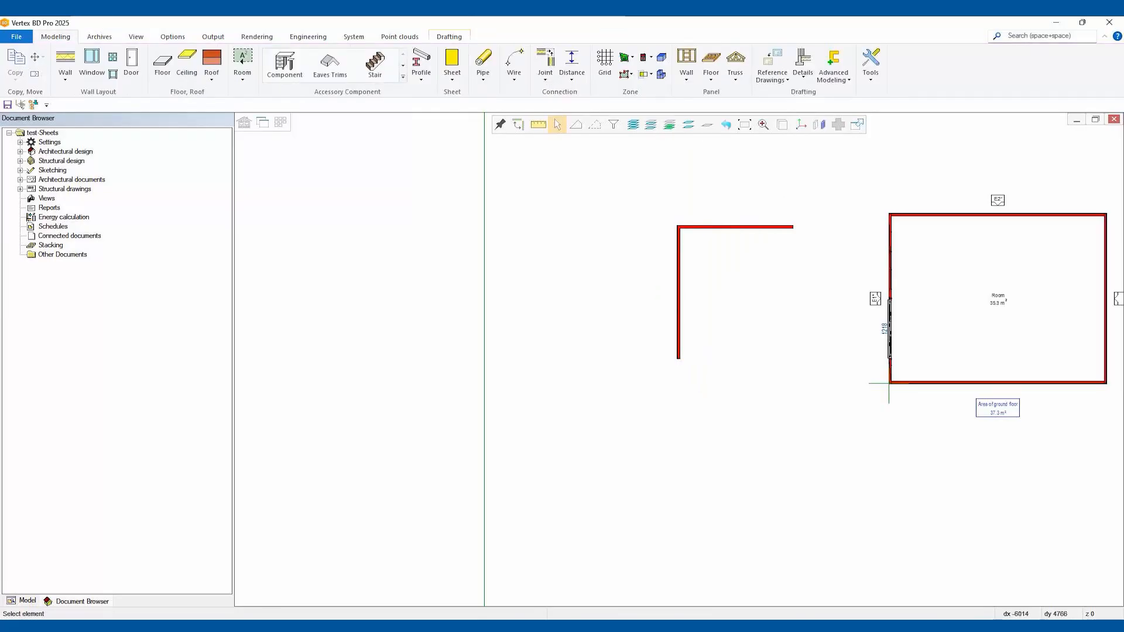
# Generate panels for both L-shaped walls, using (0010) Exterior corner, 90 deg. as the common detail for exterior 90-degree corners
pyautogui.click(699, 227)
pyautogui.keyDown('ctrl'); pyautogui.click(678, 249); pyautogui.keyUp('ctrl')
pyautogui.rightClick(594, 243)
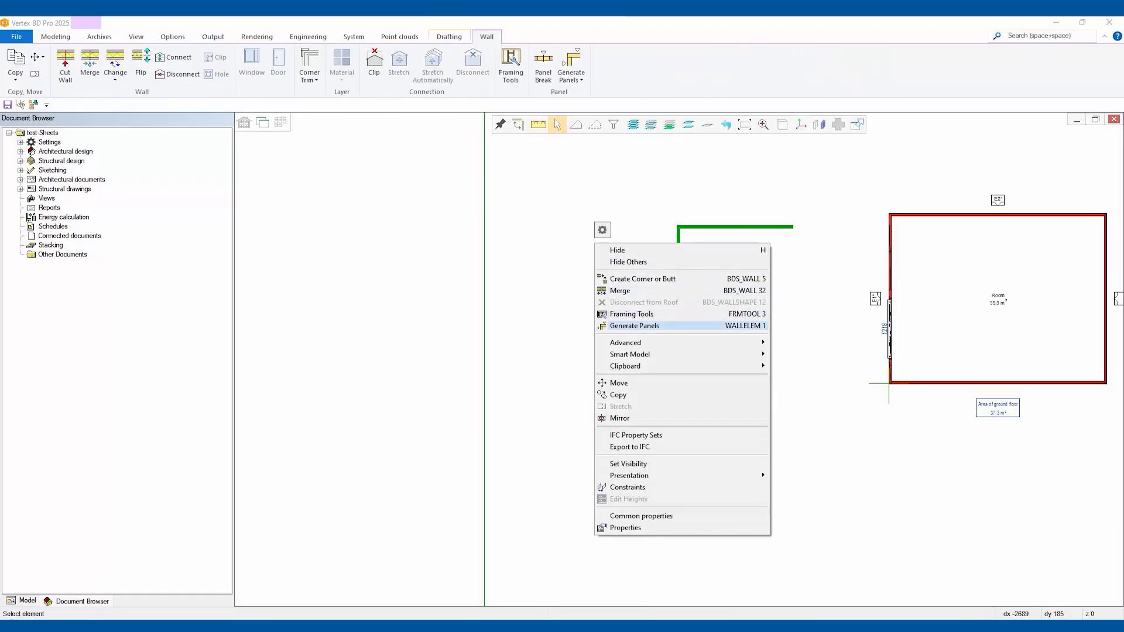
pyautogui.click(633, 326)
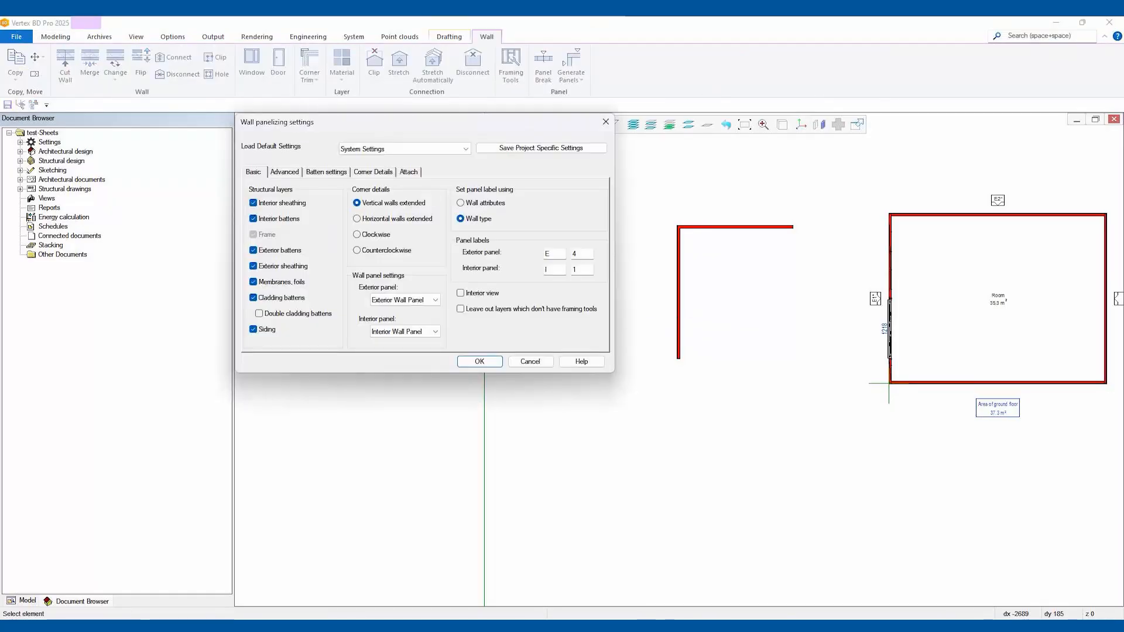
pyautogui.click(372, 172)
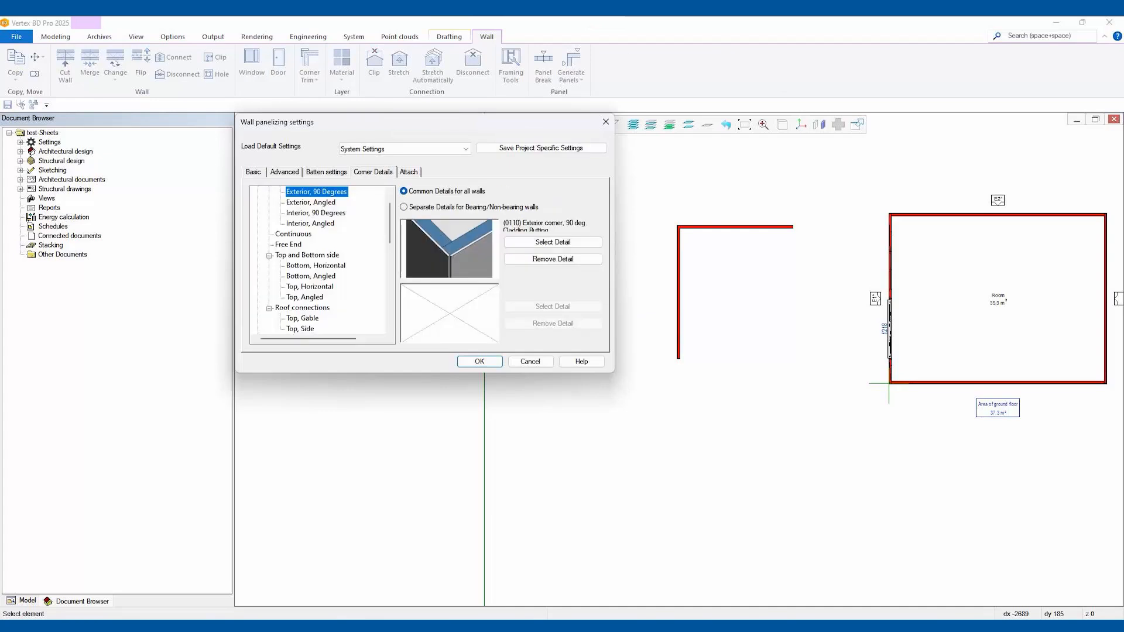
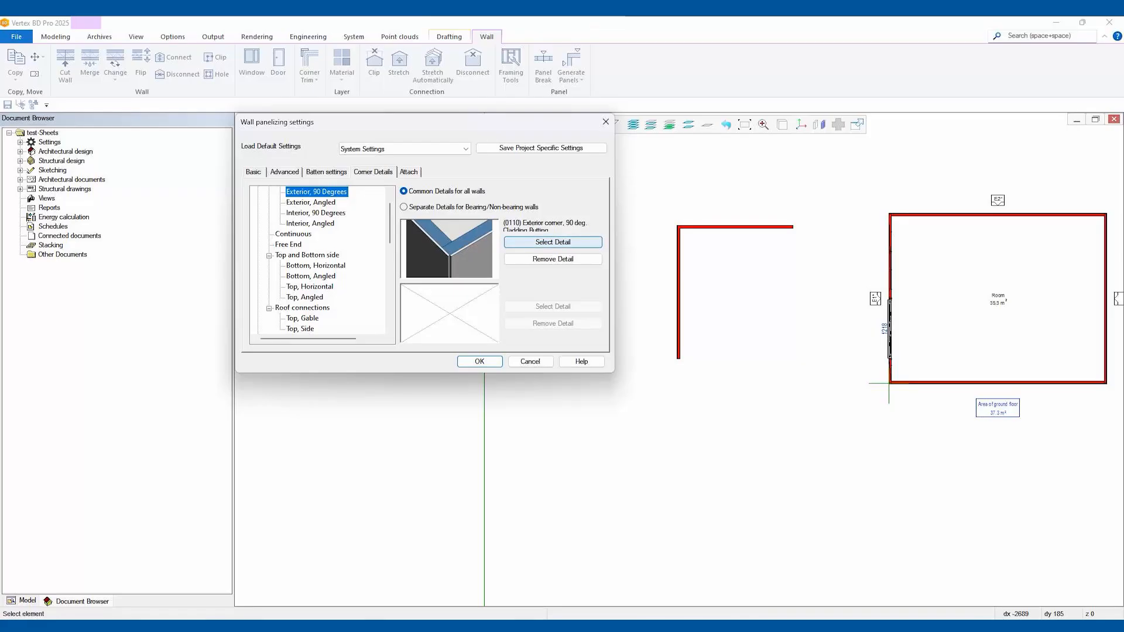
pyautogui.click(553, 242)
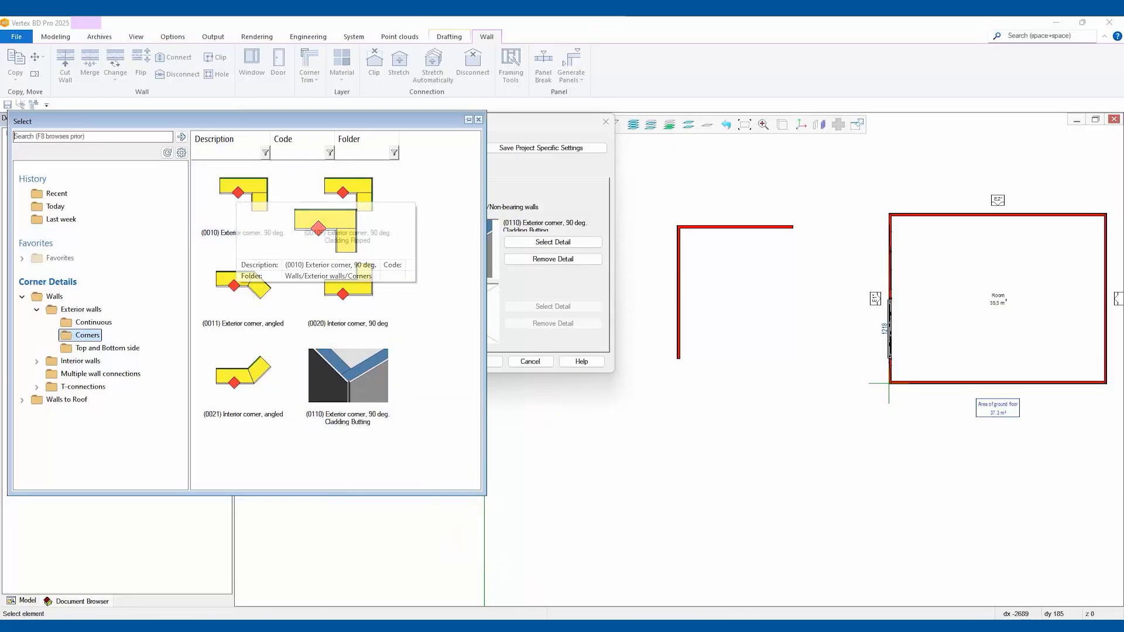
pyautogui.click(243, 199)
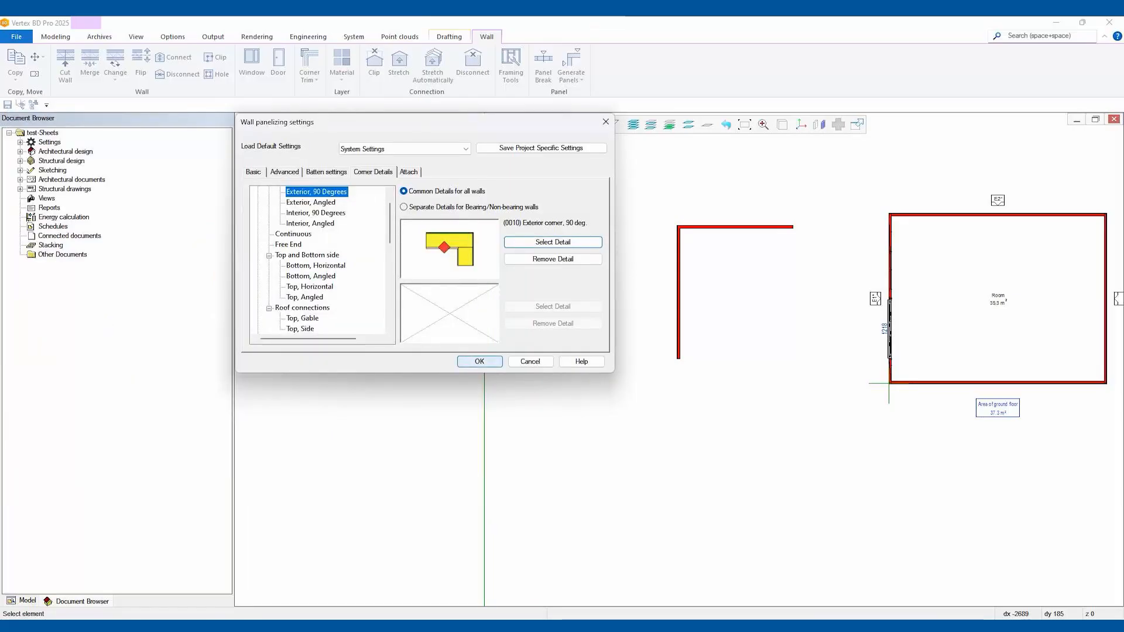
pyautogui.click(479, 361)
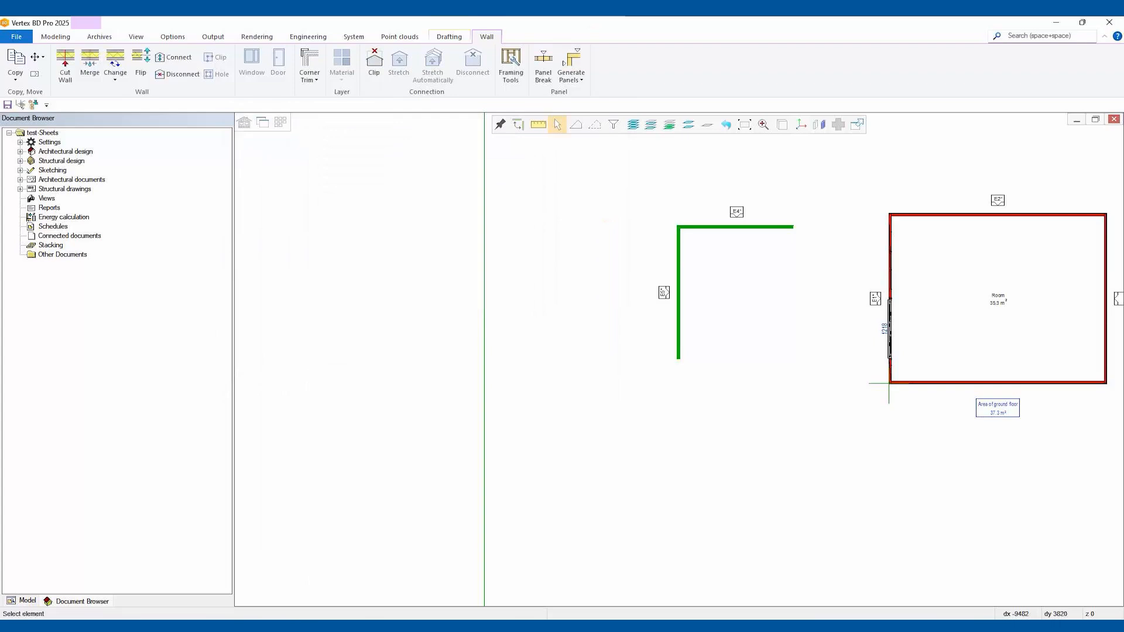
# Generate the framing and sheet parts of panels E4 and E5 together
pyautogui.click(736, 227)
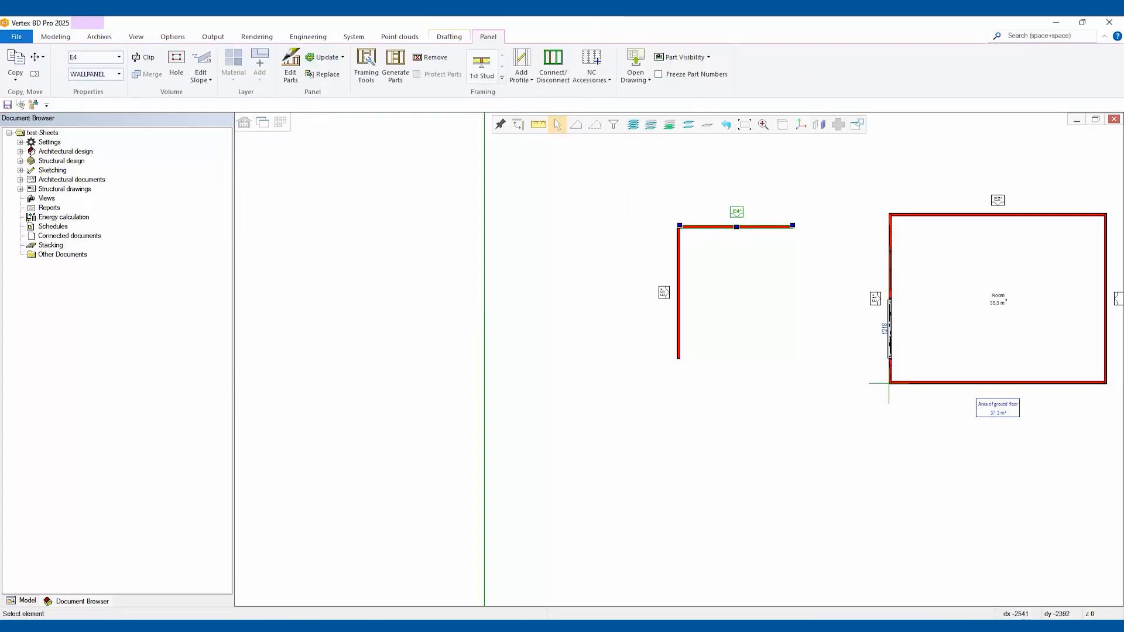
pyautogui.keyDown('ctrl'); pyautogui.click(678, 305); pyautogui.keyUp('ctrl')
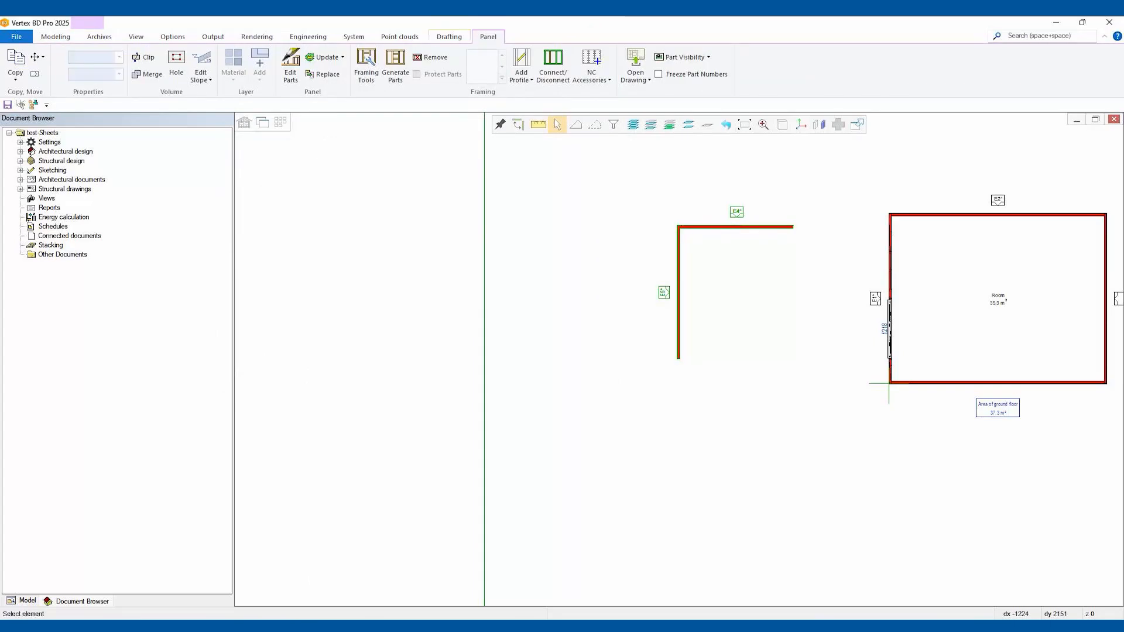
pyautogui.rightClick(647, 183)
pyautogui.click(684, 281)
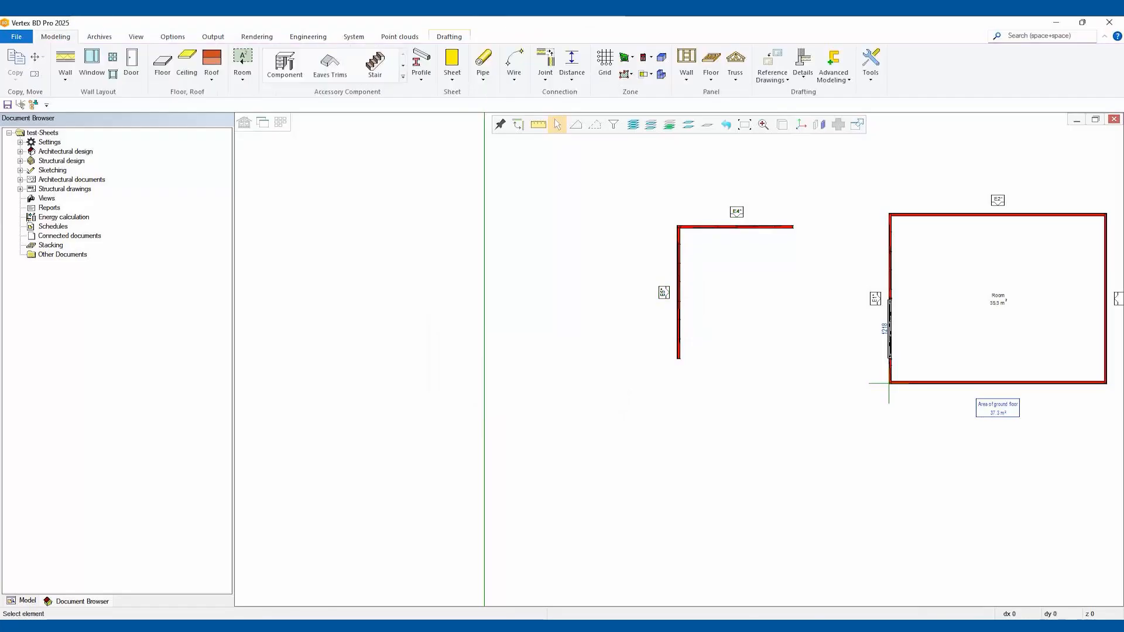
# In the 3D model, pull the corner-side edge of the longer wall's first Shadowclad sheet back from the corner, exposing the end stud
pyautogui.click(243, 122)
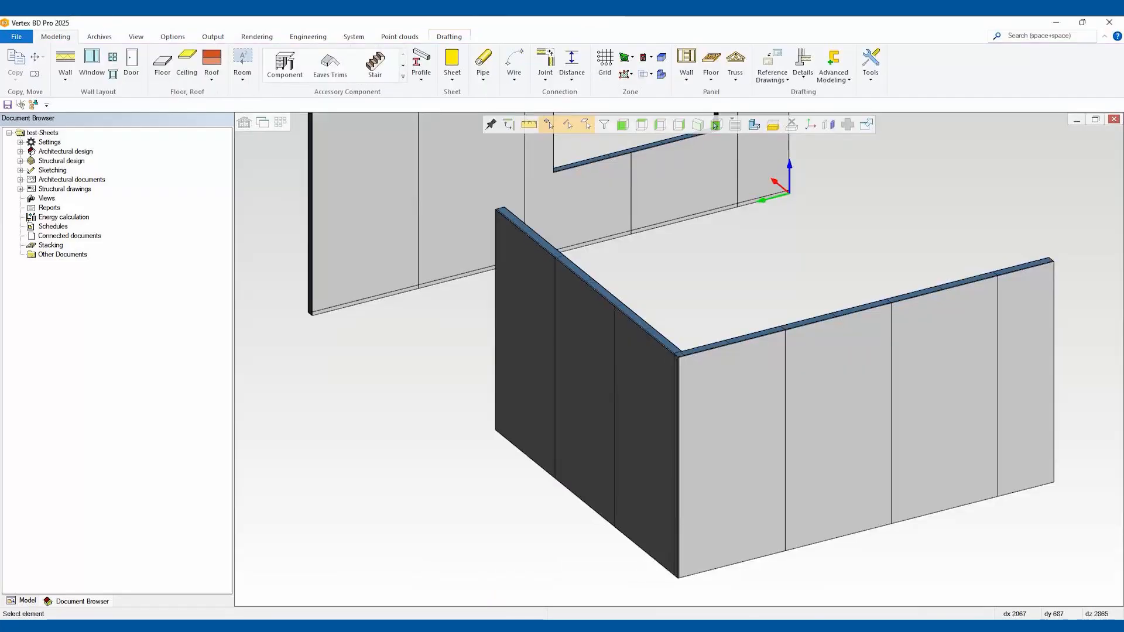
pyautogui.scroll(8, 681, 360)
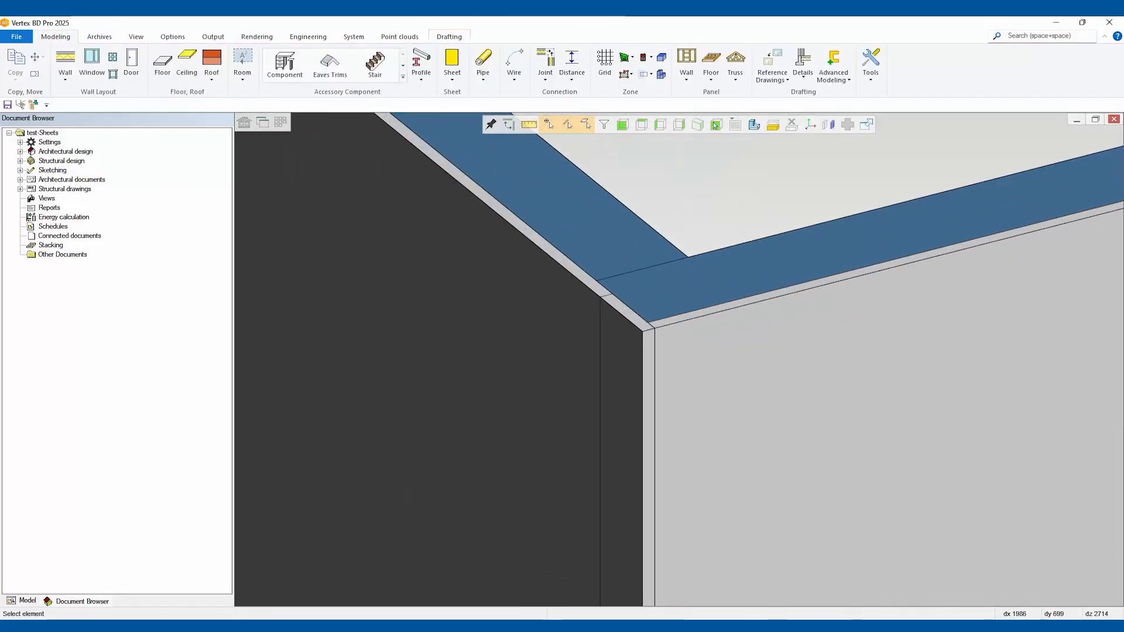
pyautogui.moveTo(680, 360); pyautogui.dragTo(632, 386, button='middle')
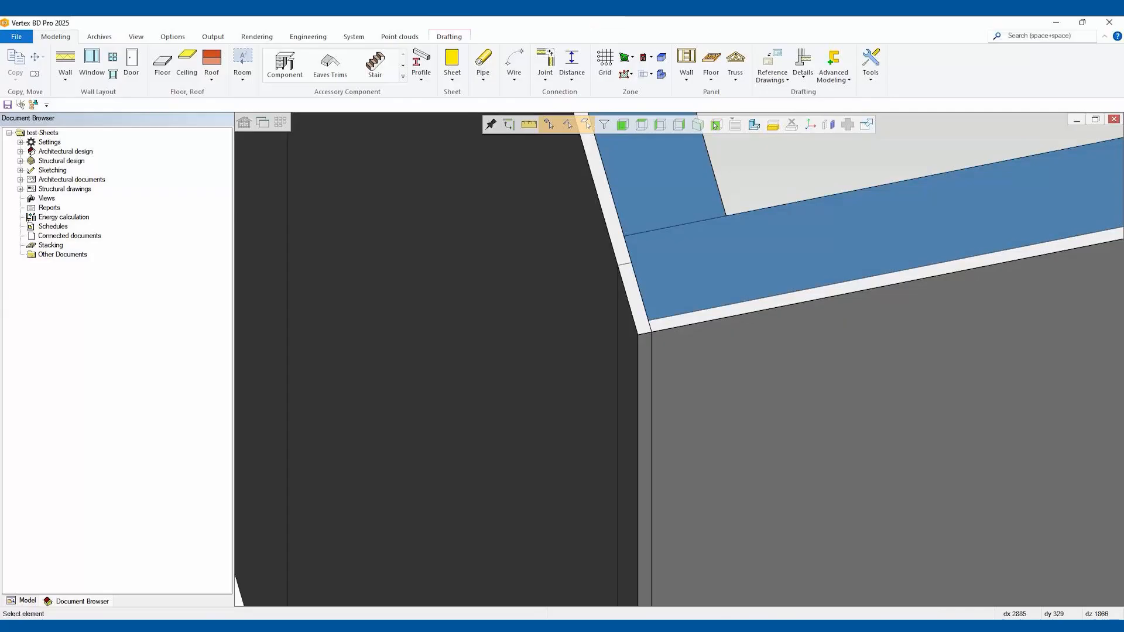
pyautogui.scroll(-3, 705, 384)
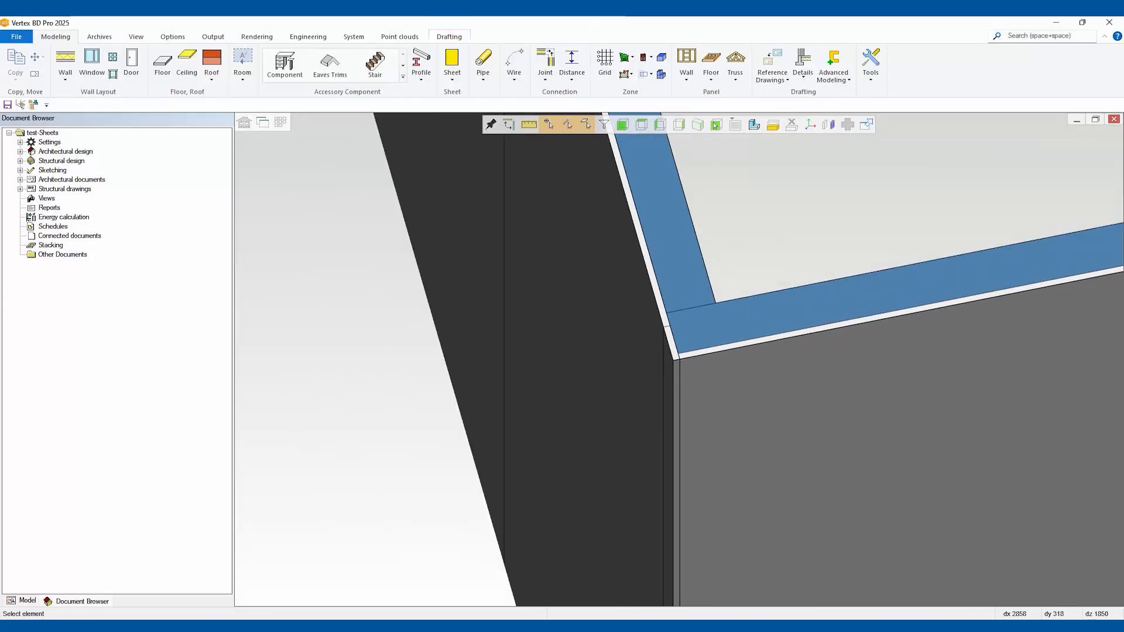
pyautogui.click(705, 384)
pyautogui.scroll(-3, 629, 320)
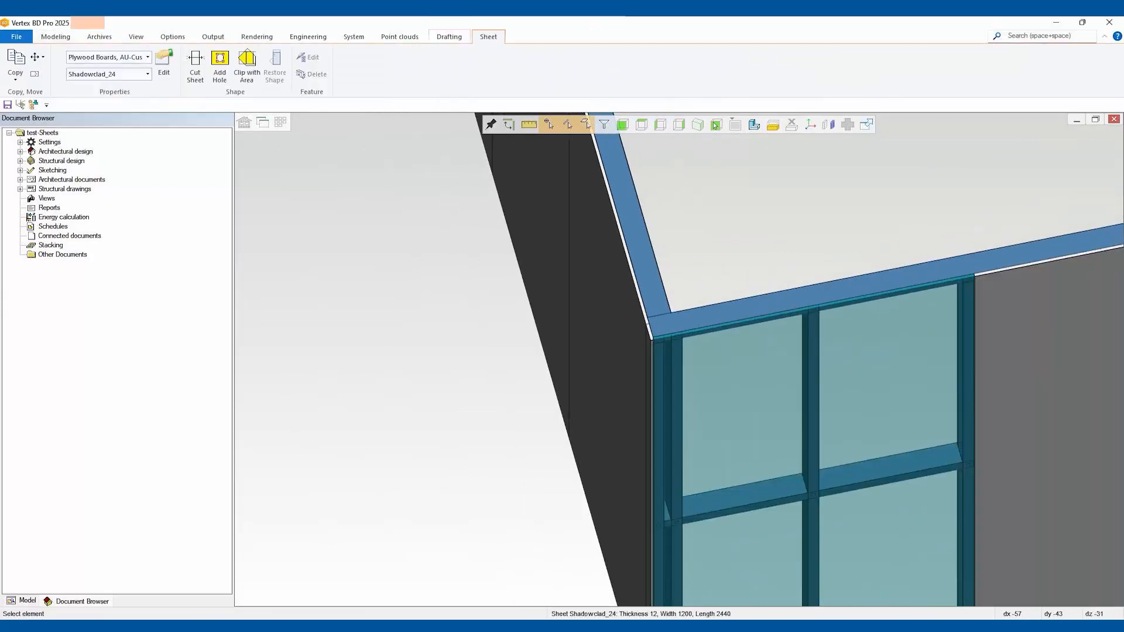
pyautogui.click(653, 528)
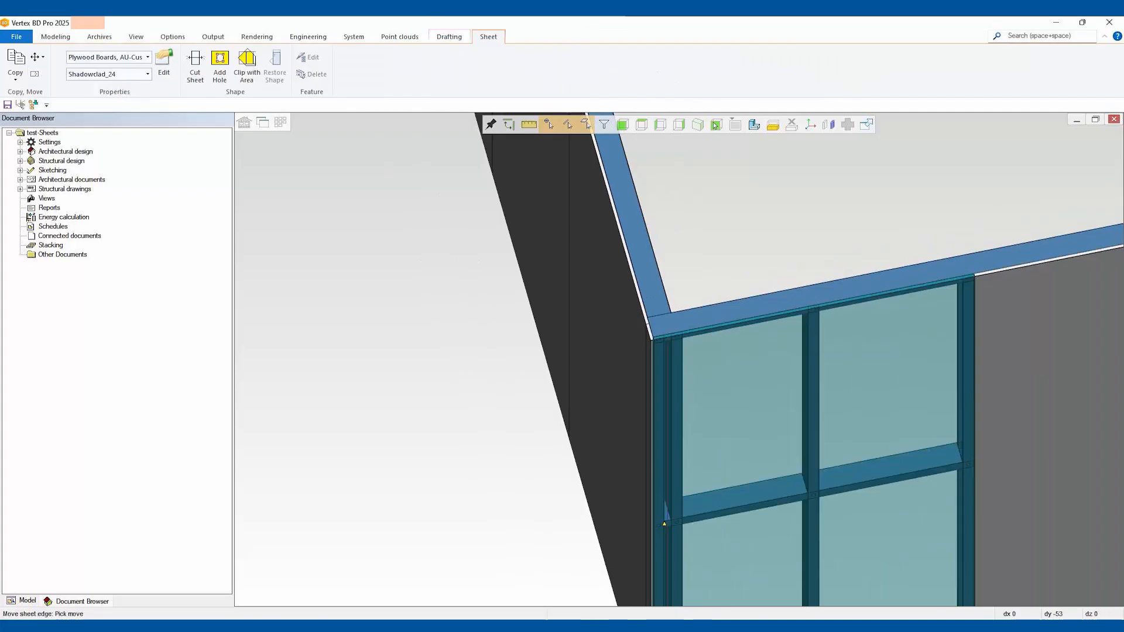
pyautogui.click(664, 524)
pyautogui.press('Escape')
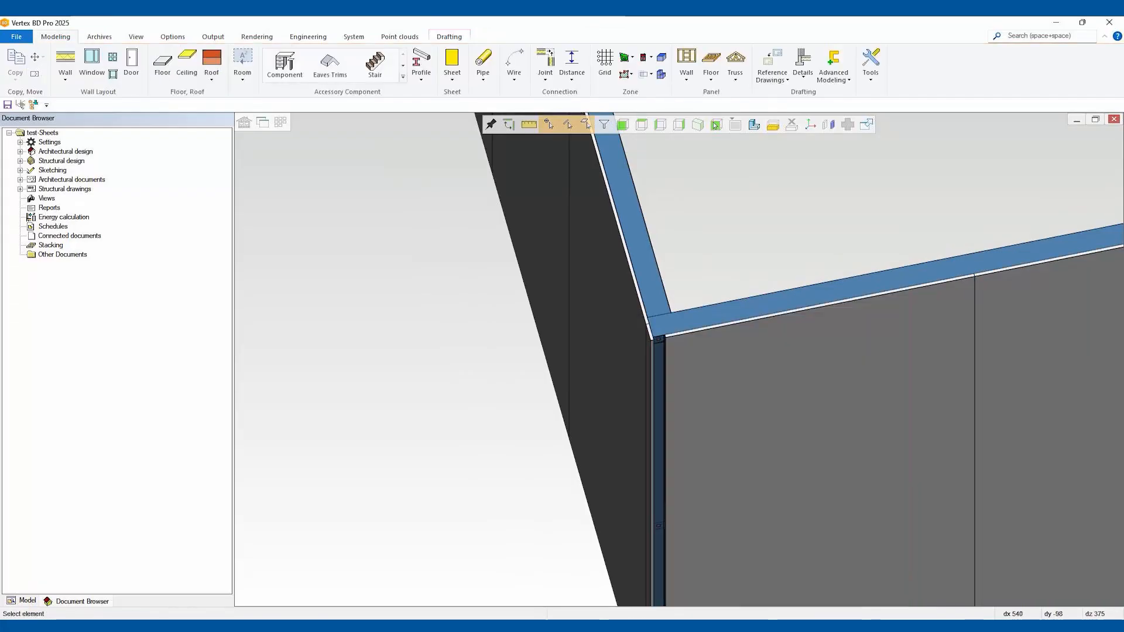
pyautogui.scroll(4, 647, 334)
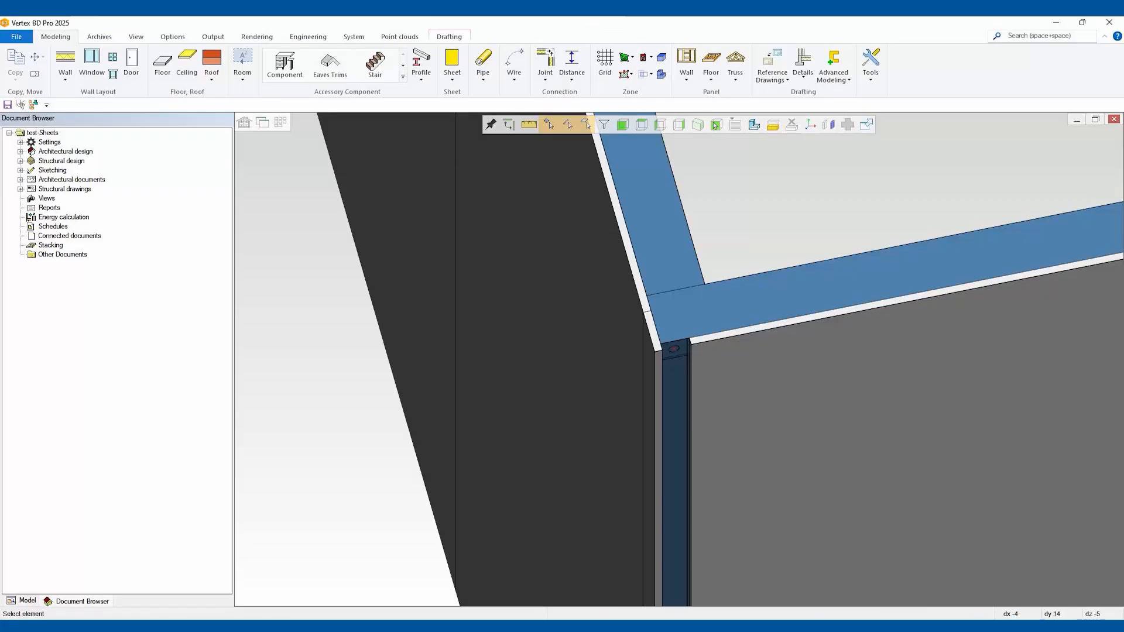
# Delete the two L-shaped walls together with panels E4 and E5 from the floor plan
pyautogui.hotkey('ctrl', 'Tab')
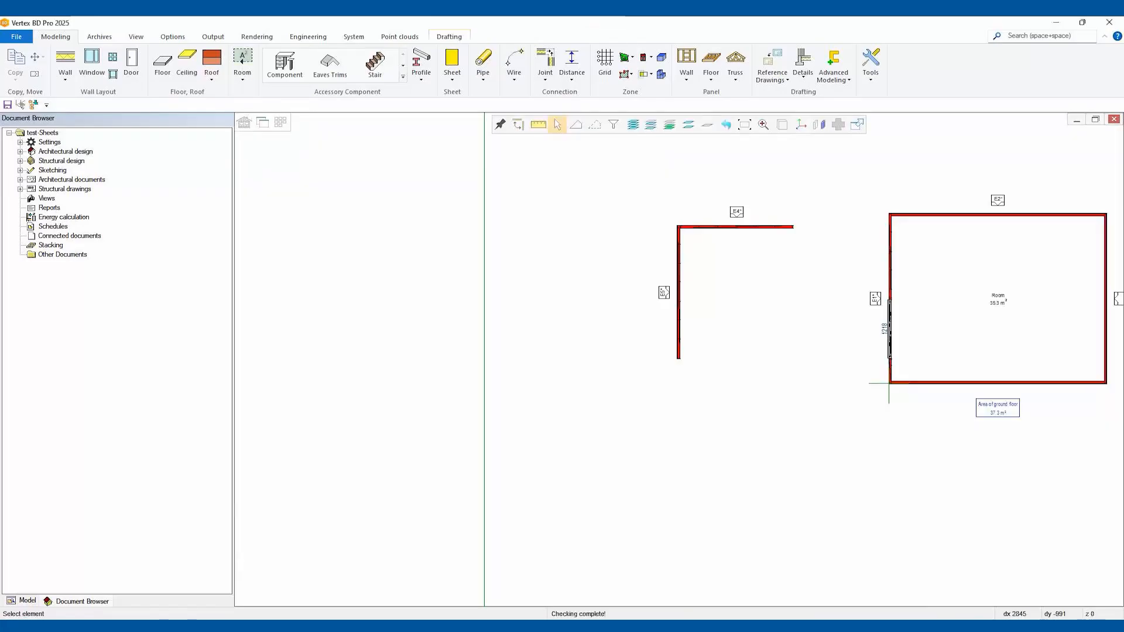
pyautogui.scroll(-2, 404, 584)
pyautogui.scroll(2, 663, 377)
pyautogui.scroll(1, 679, 358)
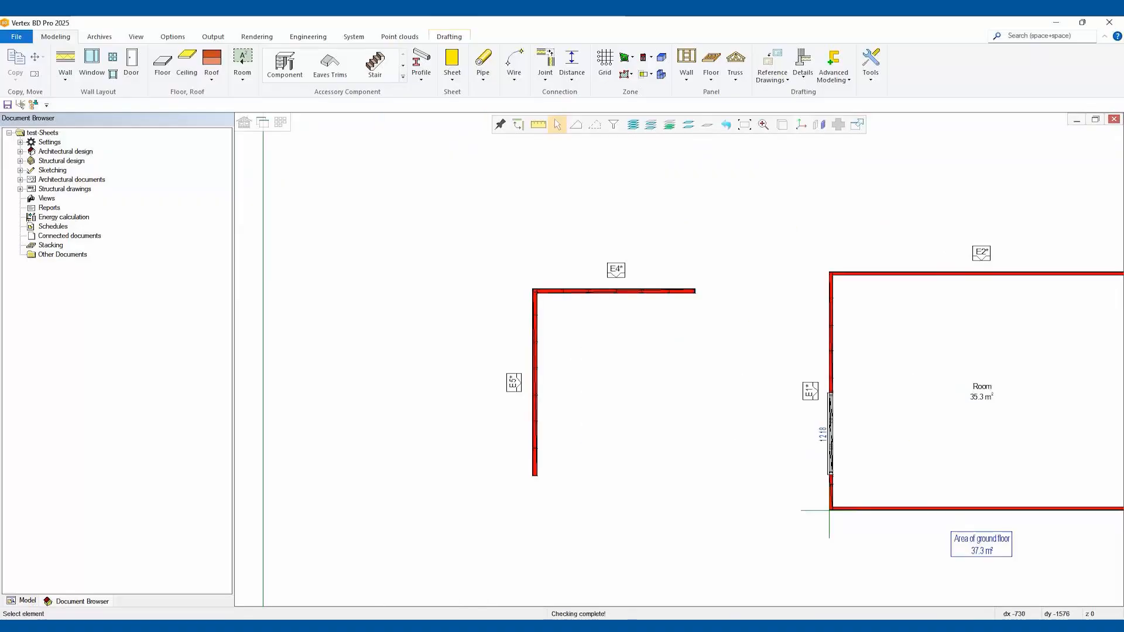
pyautogui.moveTo(715, 242); pyautogui.dragTo(445, 532)
pyautogui.press('Delete')
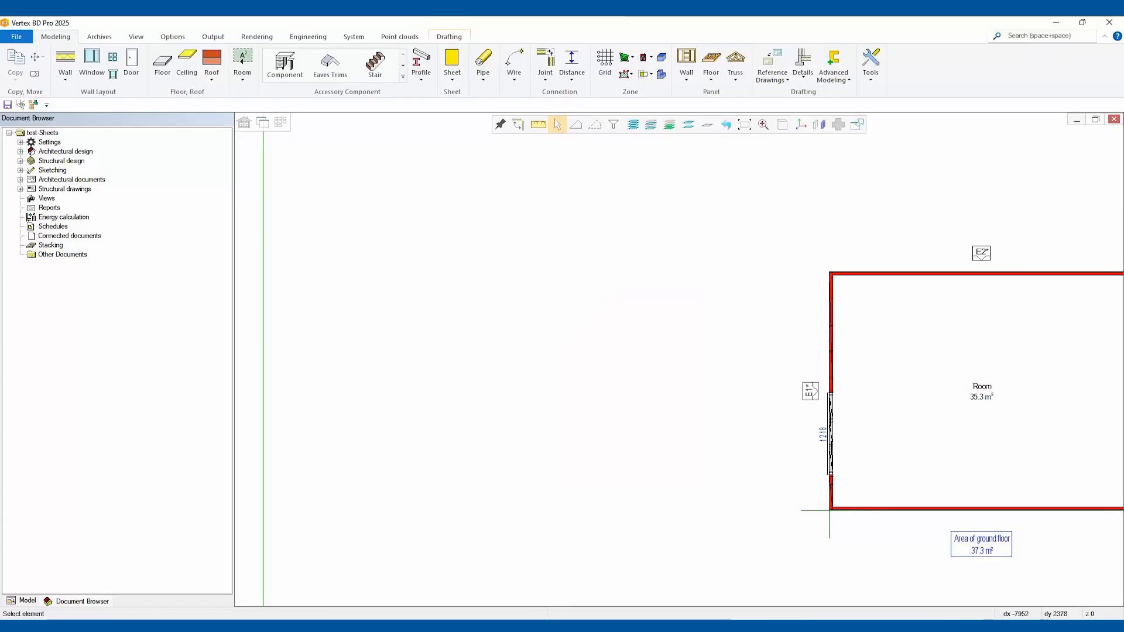
# Insert a long vertical Shadowclad exterior wall, type C89-0.75-SC LB, in the empty area beside the room
pyautogui.rightClick(483, 348)
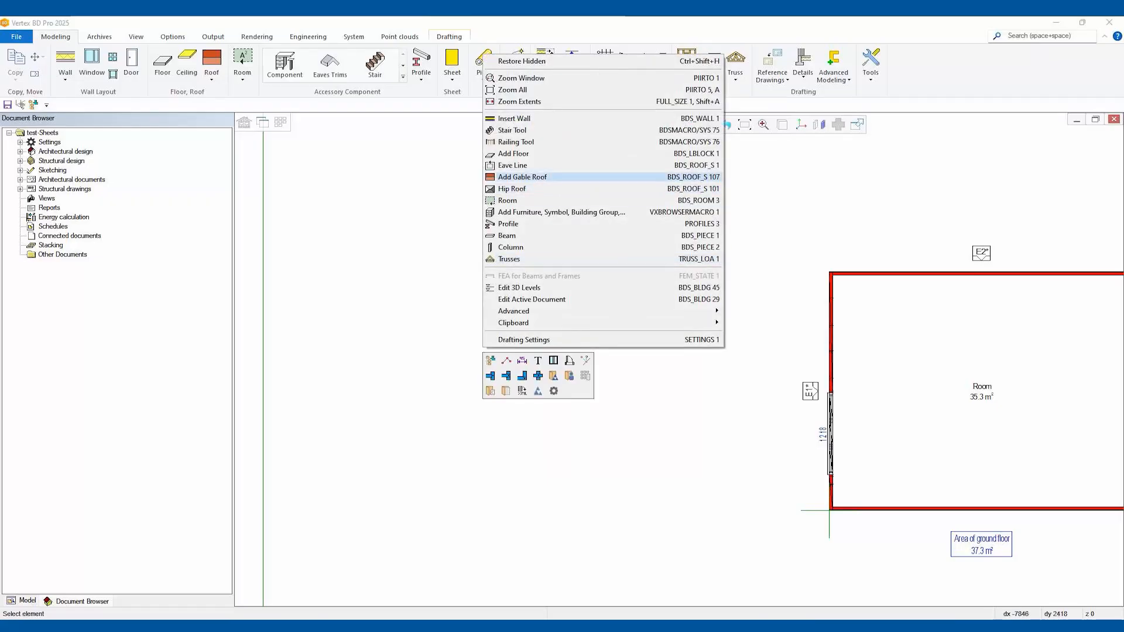
pyautogui.press('Escape')
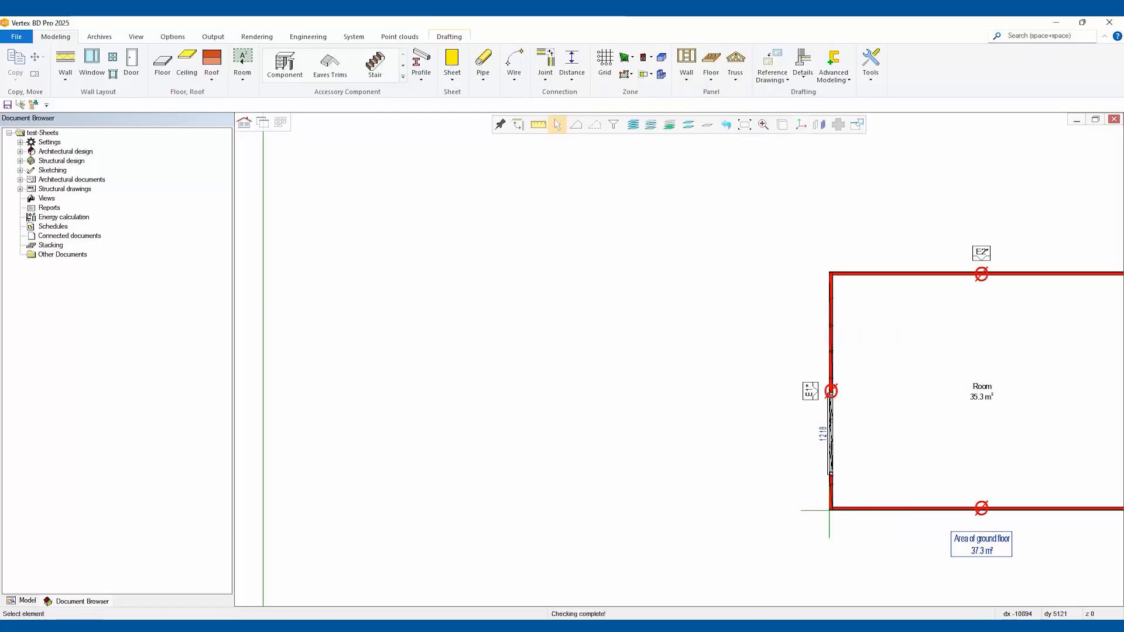
pyautogui.rightClick(563, 396)
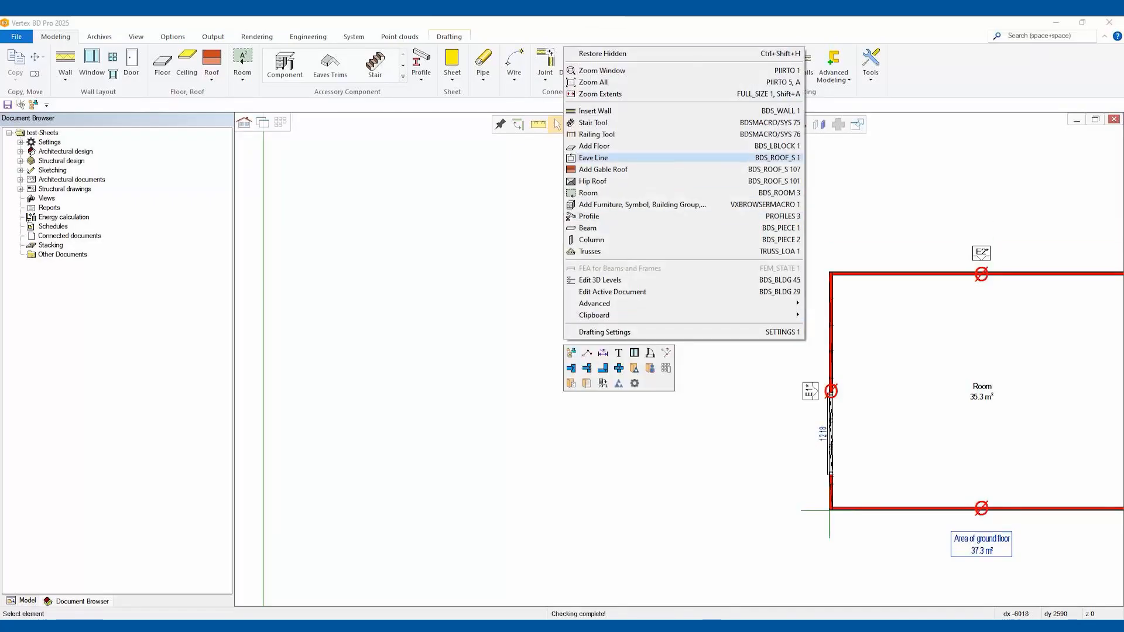
pyautogui.click(594, 111)
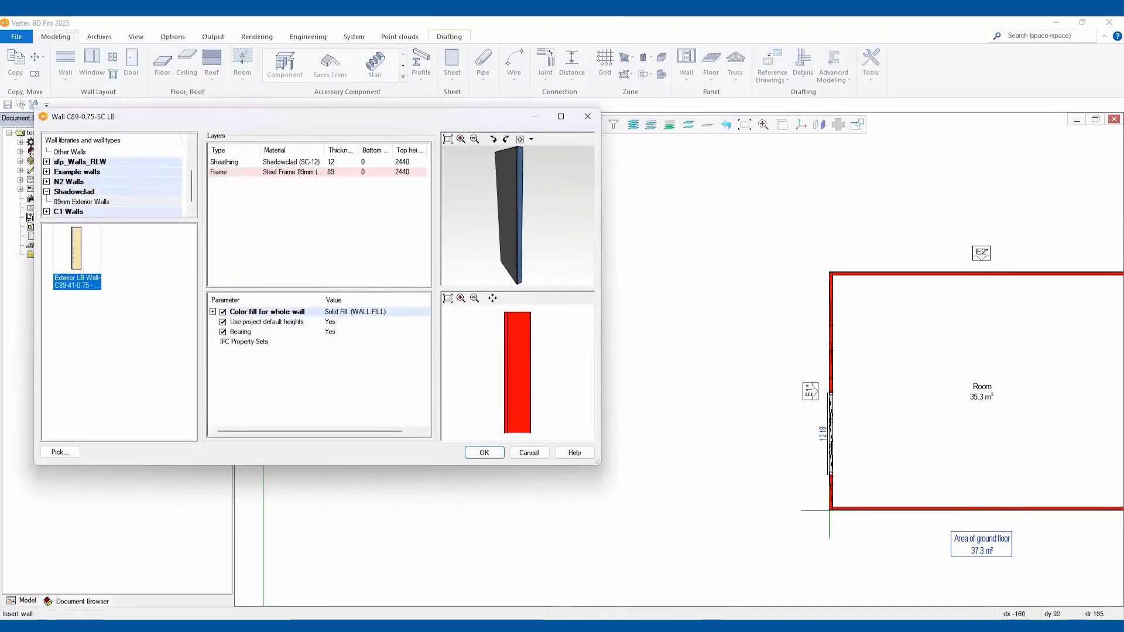
pyautogui.click(483, 452)
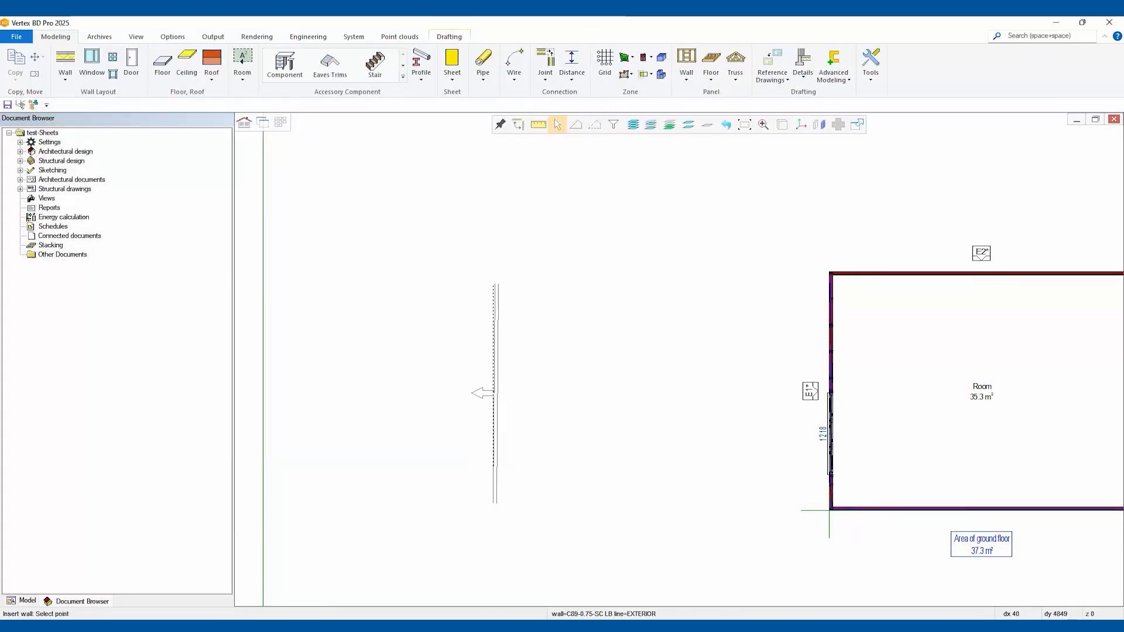
pyautogui.scroll(-1, 504, 181)
pyautogui.click(671, 301)
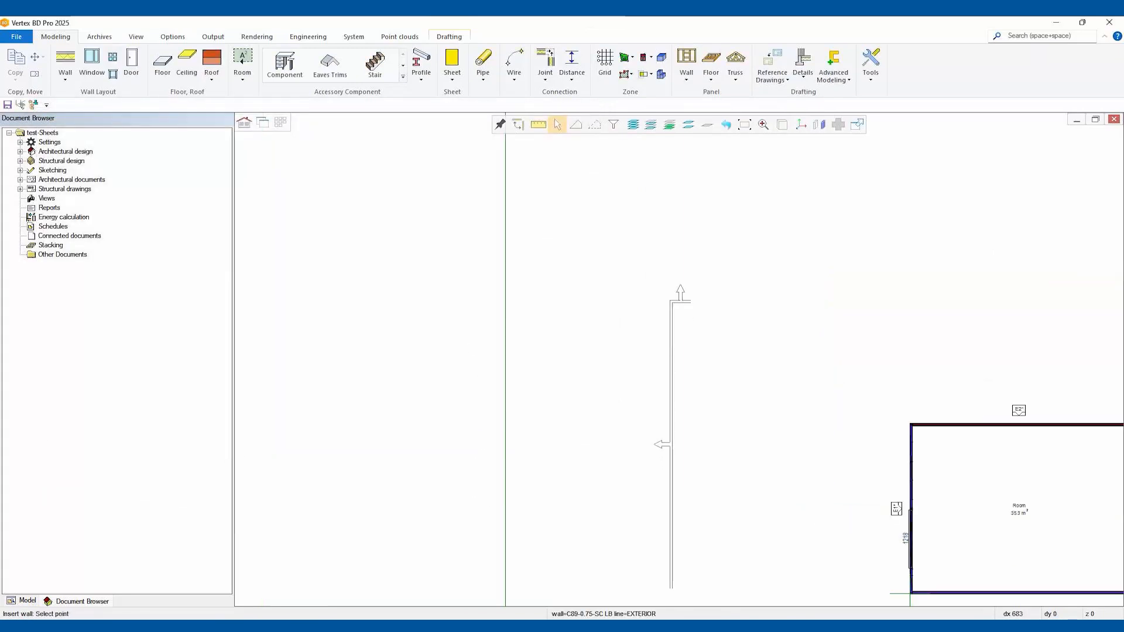
pyautogui.press('Return')
pyautogui.scroll(-2, 663, 419)
pyautogui.scroll(1, 687, 419)
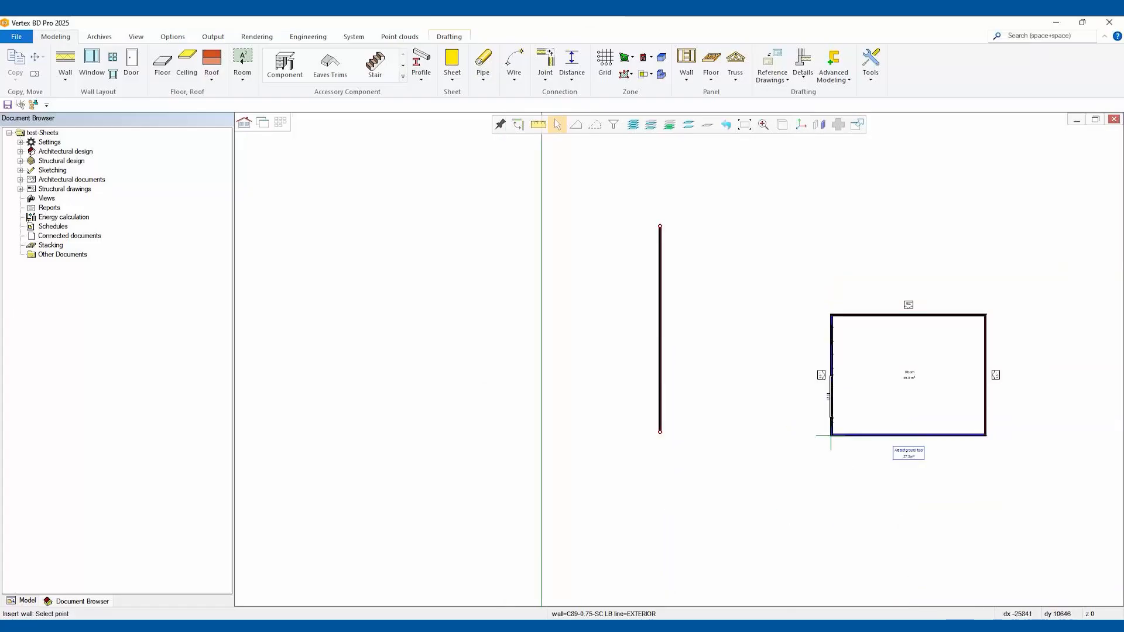
# Review the panel break lengths for exterior bearing walls in the building's wall framing parameters
pyautogui.click(20, 142)
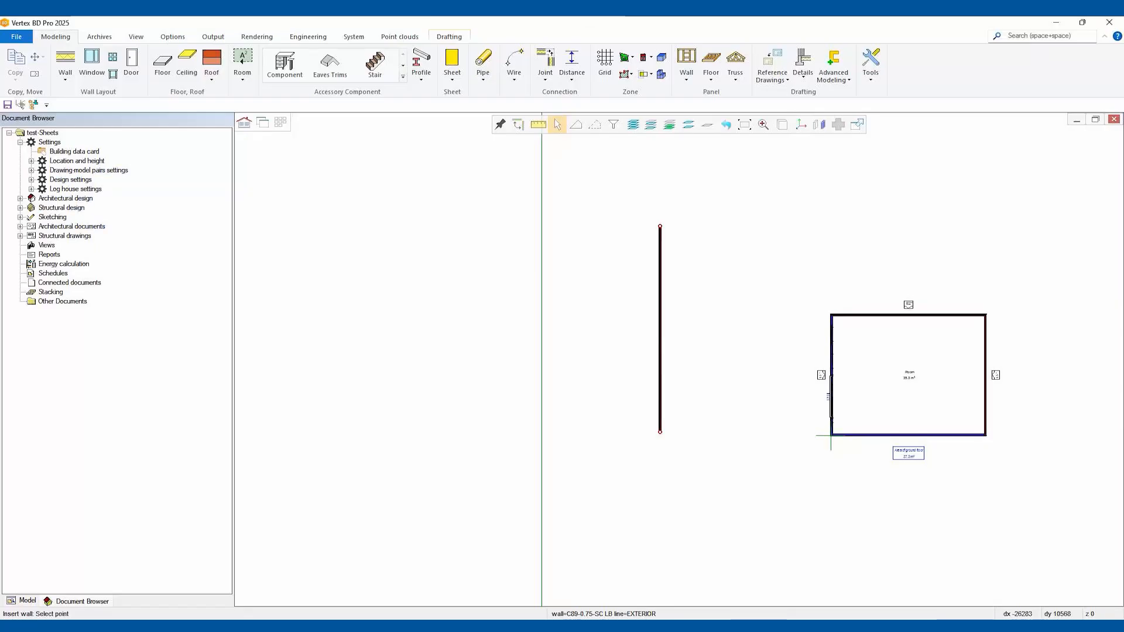
pyautogui.click(31, 179)
pyautogui.click(86, 188)
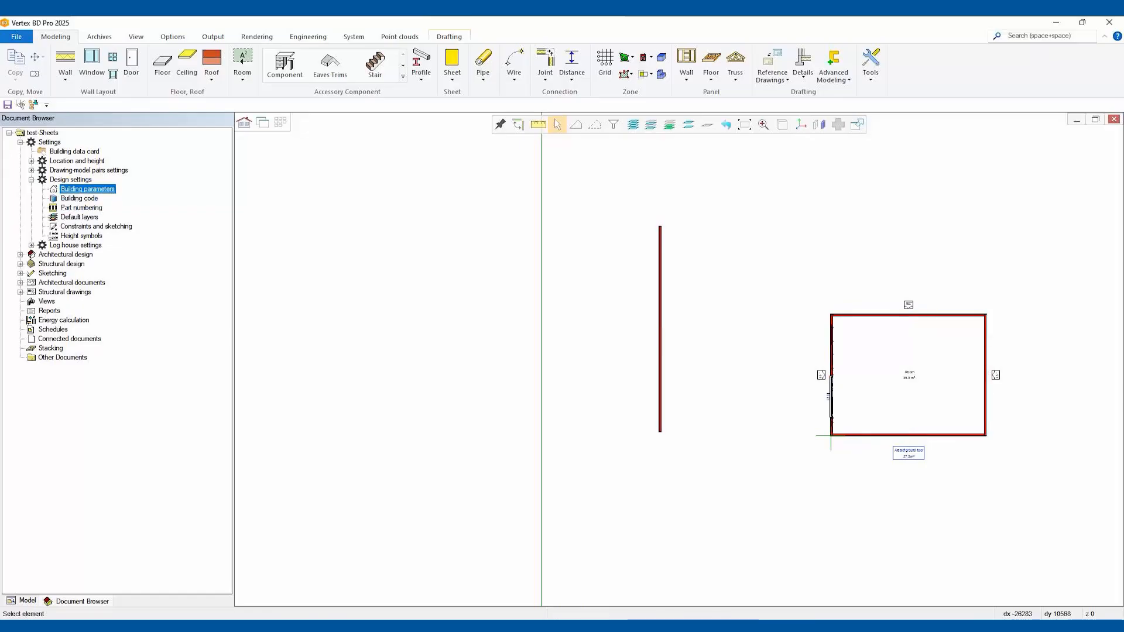
pyautogui.doubleClick(87, 189)
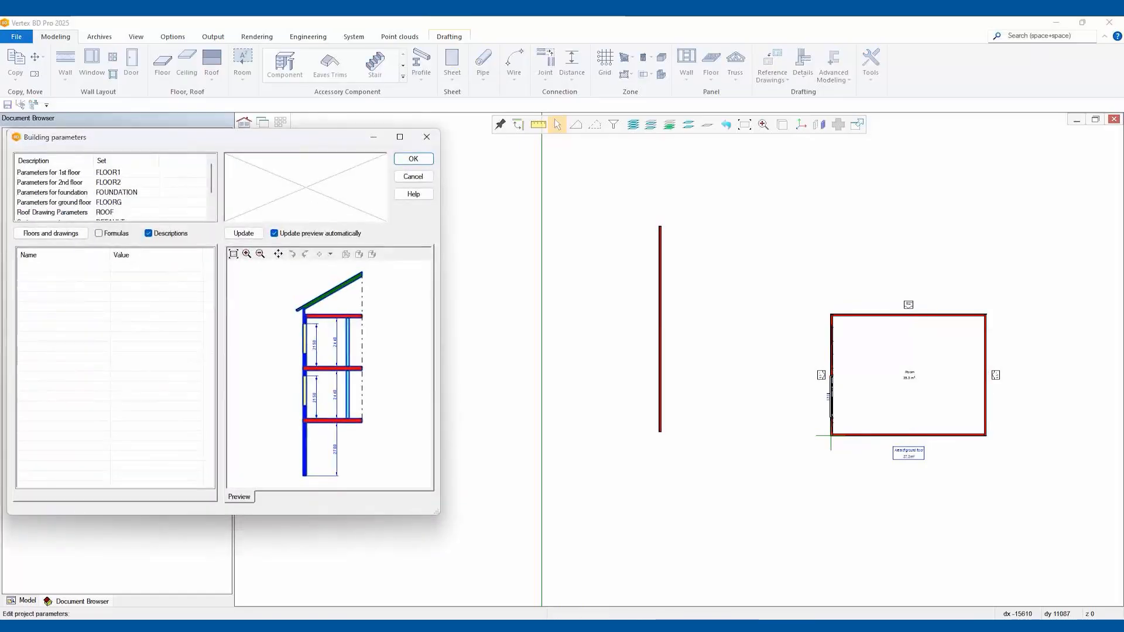
pyautogui.click(51, 212)
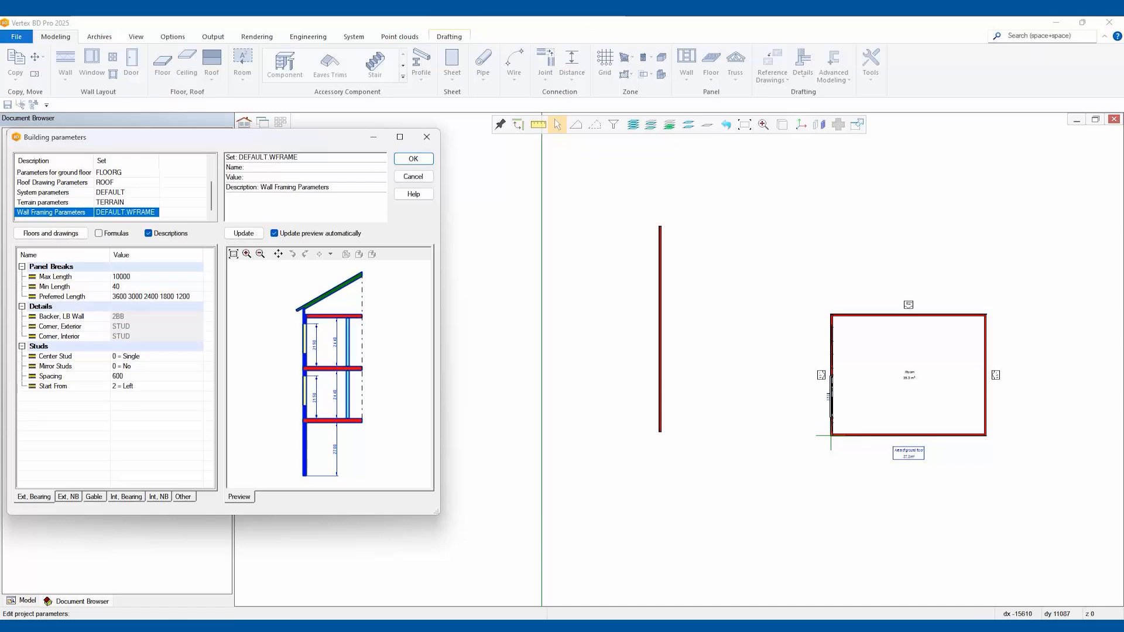
pyautogui.click(413, 159)
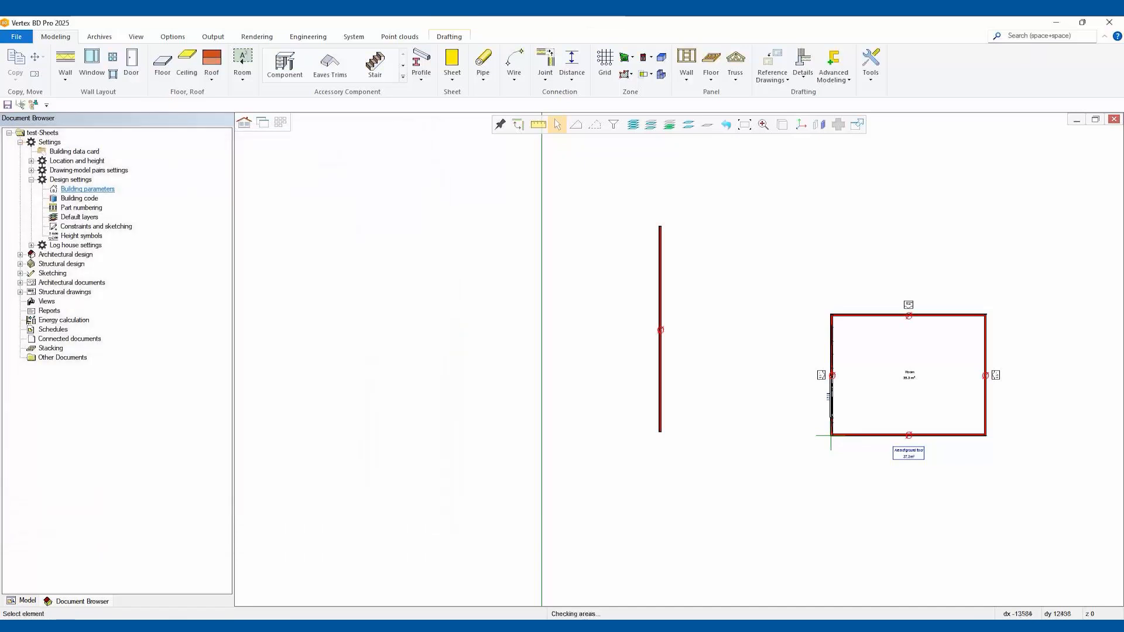
# Insert two panel breaks on the long vertical wall, splitting it into three roughly equal lengths
pyautogui.click(686, 68)
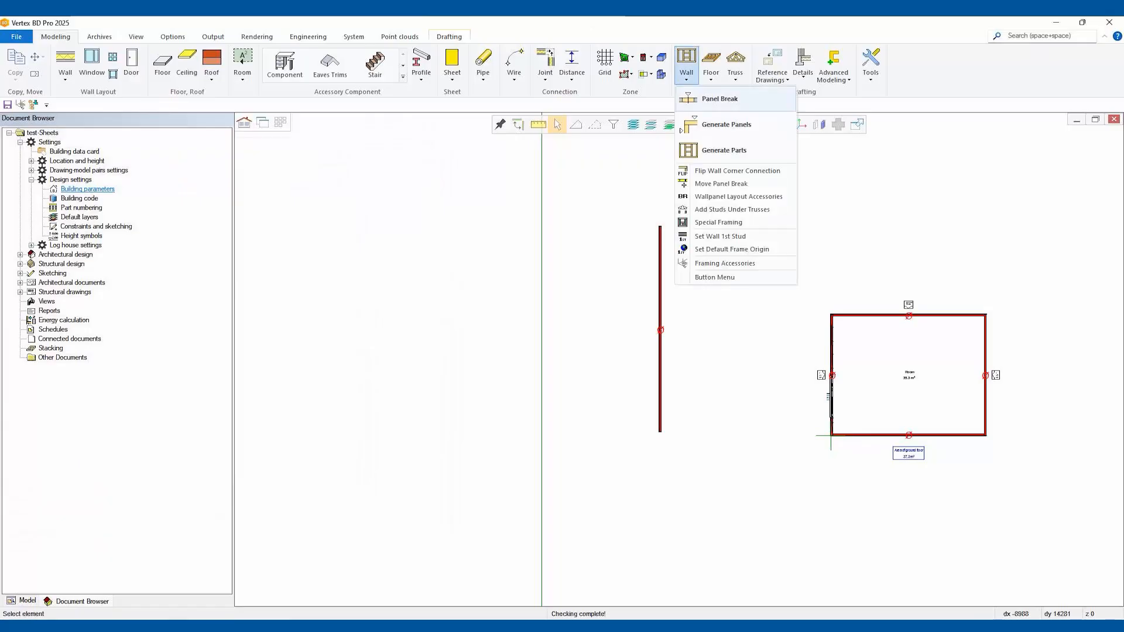
pyautogui.click(720, 99)
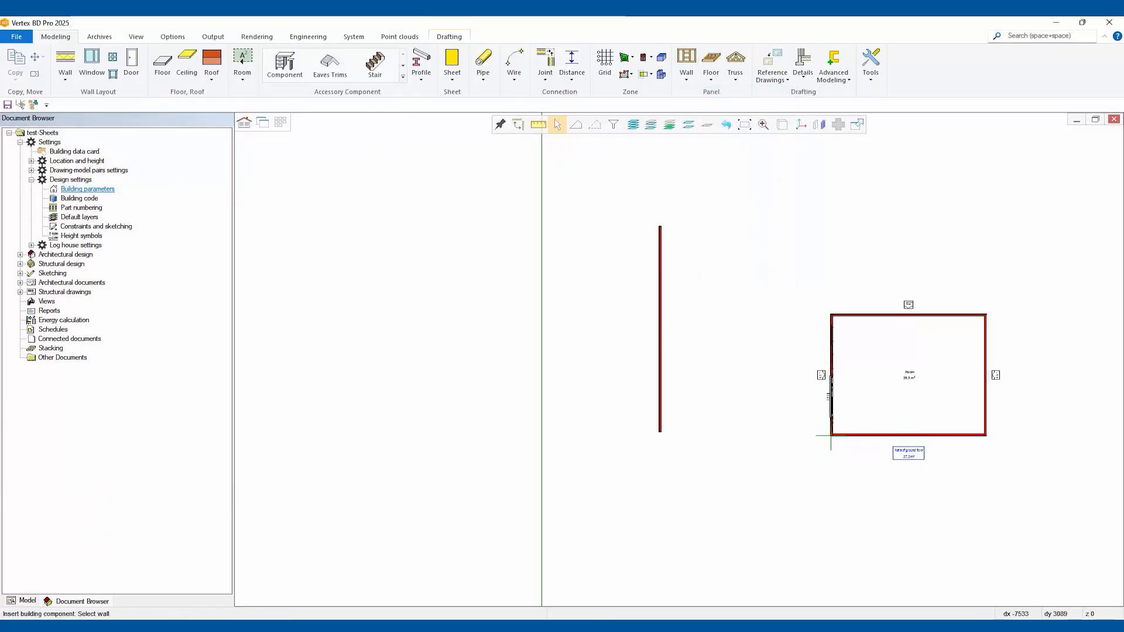
pyautogui.click(662, 360)
pyautogui.click(663, 294)
pyautogui.press('Escape')
# Generate exterior wall panels for the long wall with the system panelizing settings, starting at label E4
pyautogui.click(660, 281)
pyautogui.rightClick(706, 239)
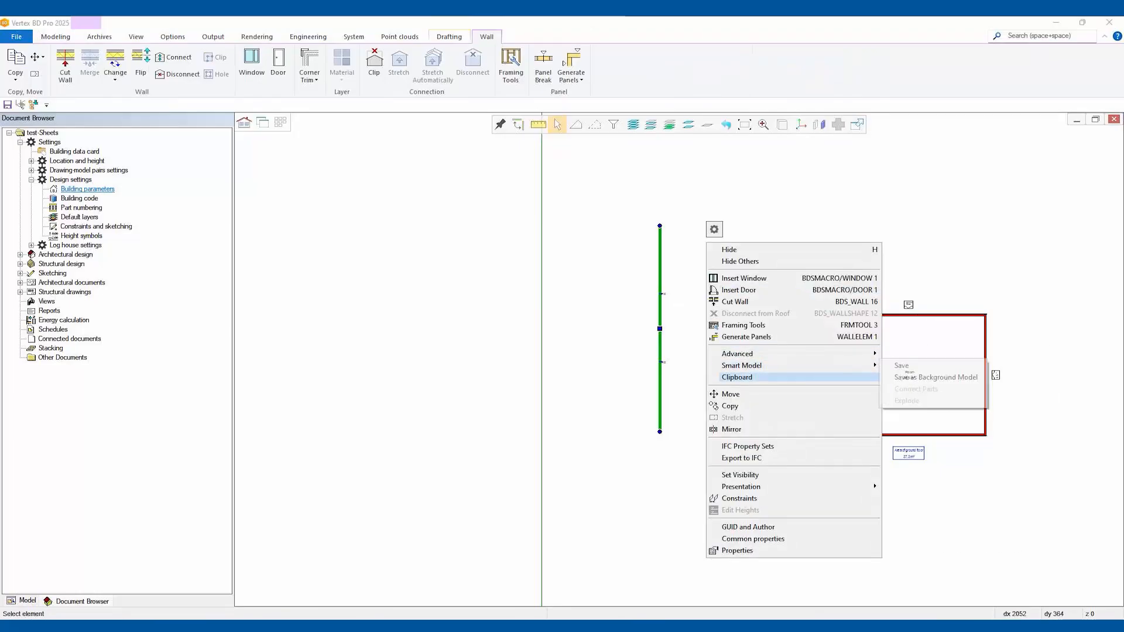
pyautogui.click(746, 337)
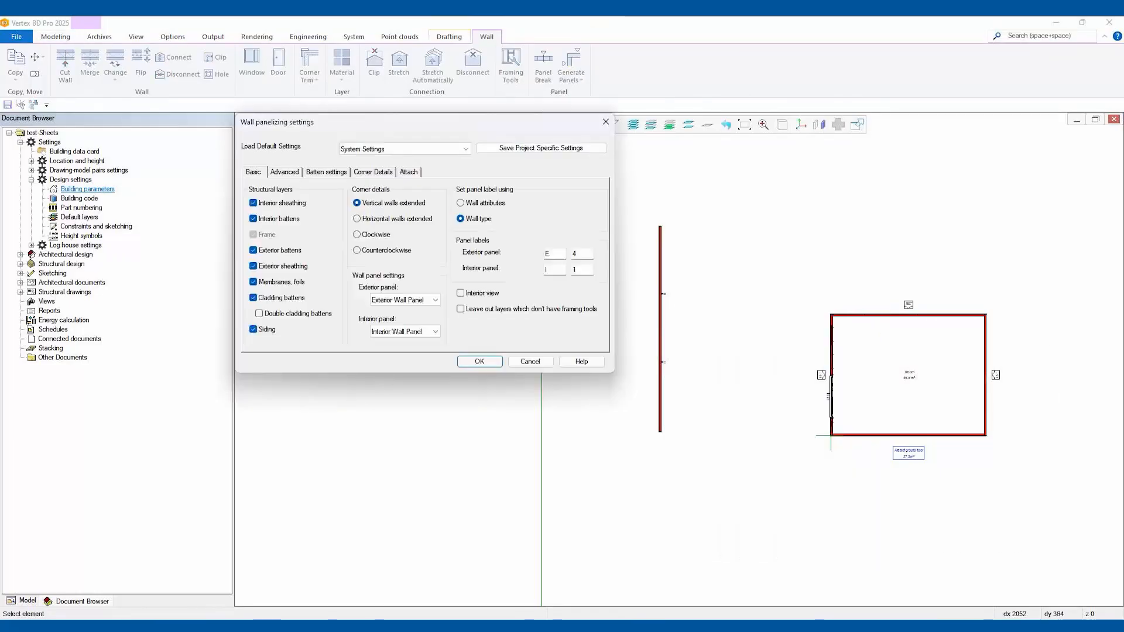
pyautogui.press('Return')
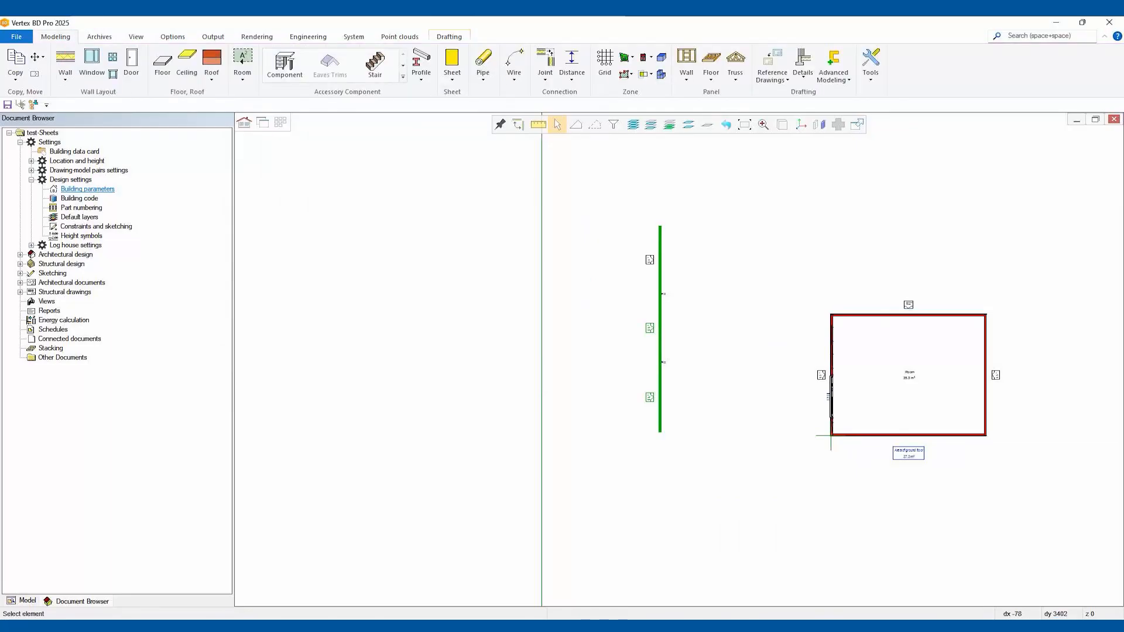
pyautogui.rightClick(592, 273)
pyautogui.moveTo(623, 345)
pyautogui.press('Escape')
pyautogui.press('Escape')
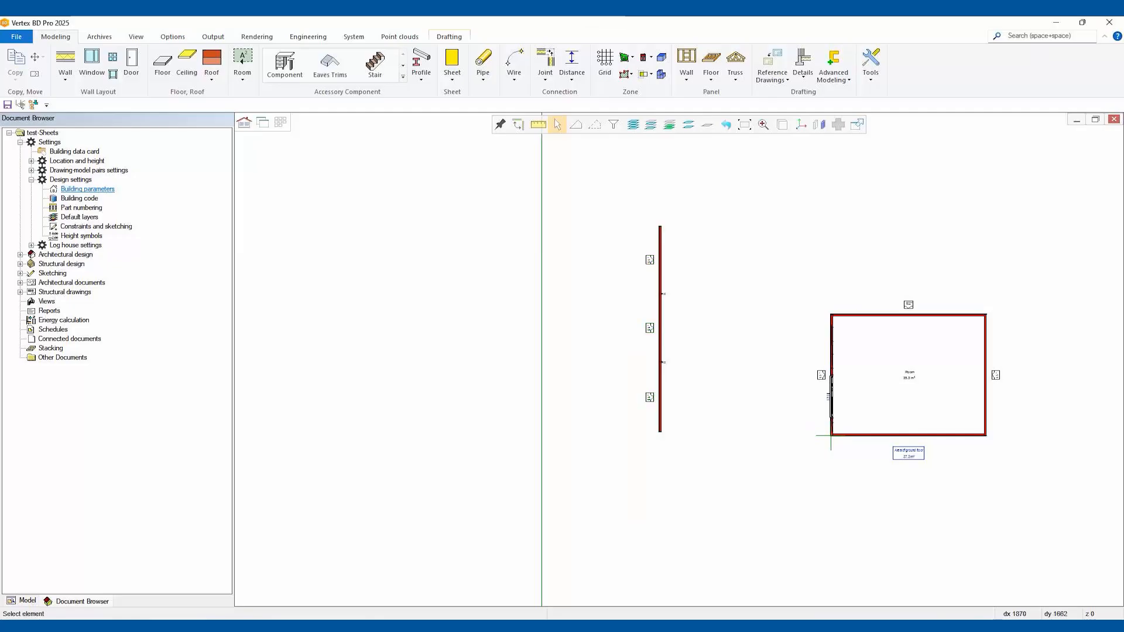
# Generate the framing and sheathing parts for all three panels of the long wall
pyautogui.click(660, 259)
pyautogui.press('Escape')
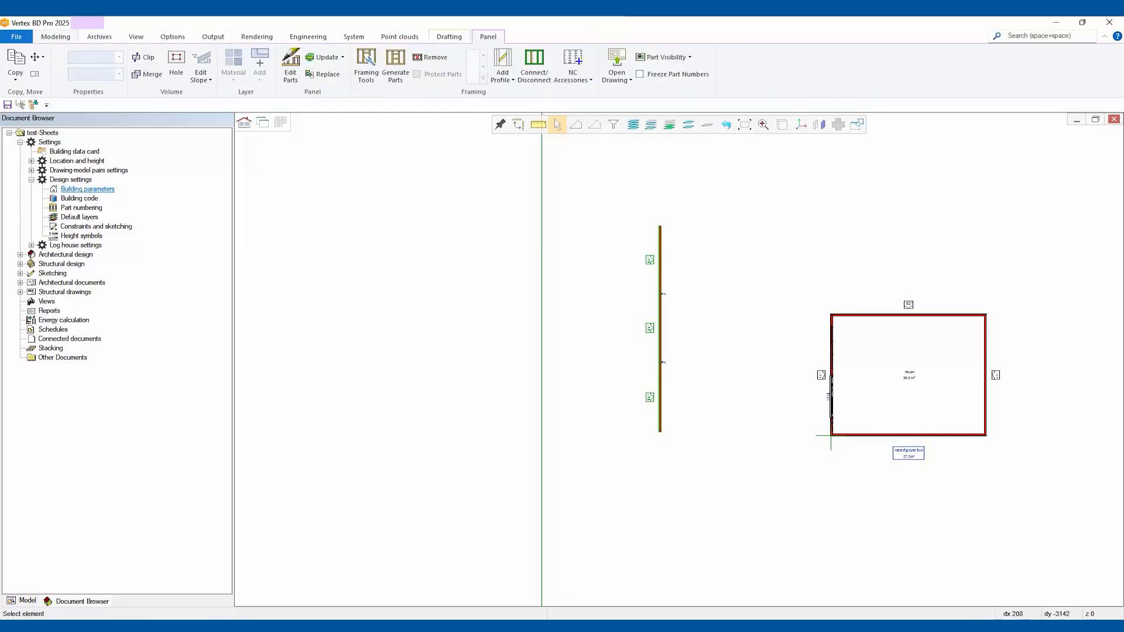
pyautogui.click(395, 63)
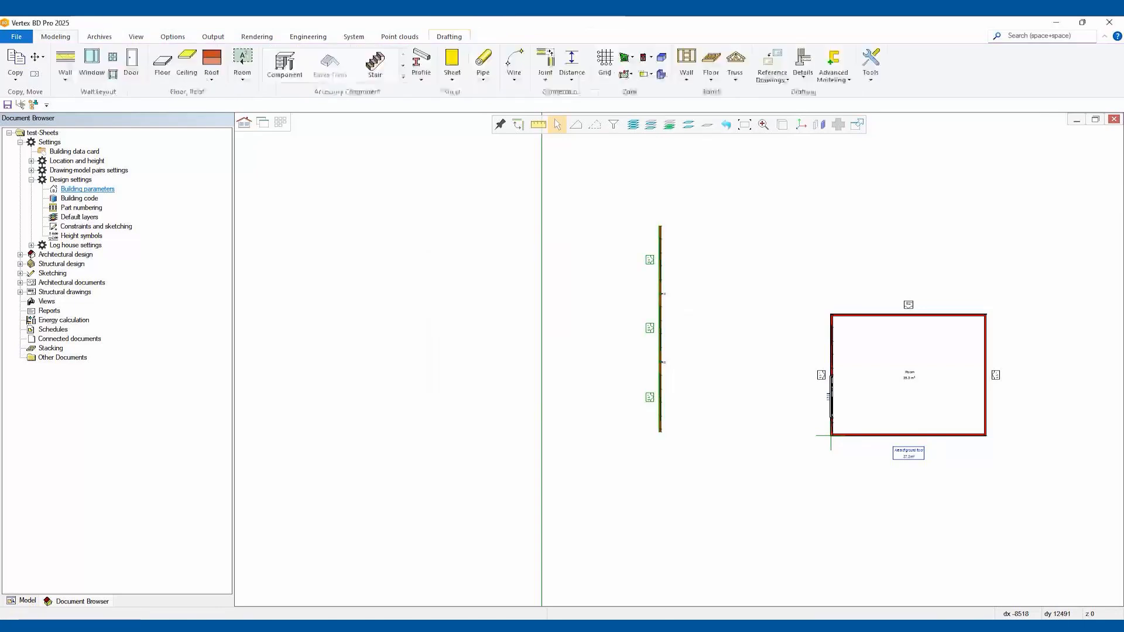
# In the 3D model, display the panel parts and check the widths of the narrow Shadowclad sheets at the long wall's panel ends
pyautogui.hotkey('ctrl', 'Tab')
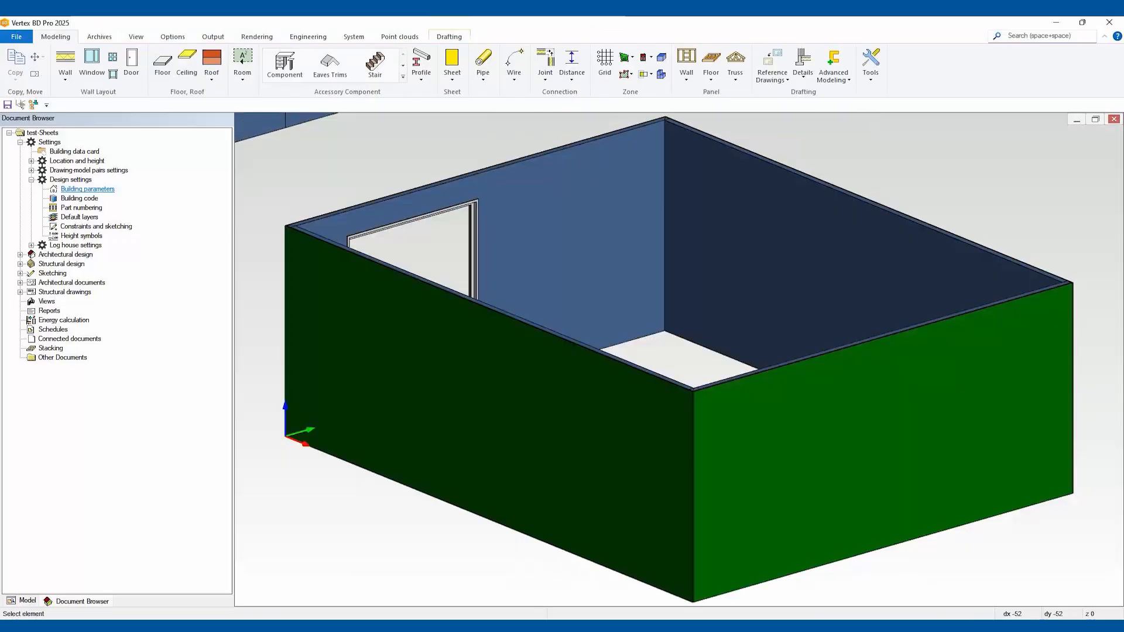
pyautogui.scroll(-2, 679, 359)
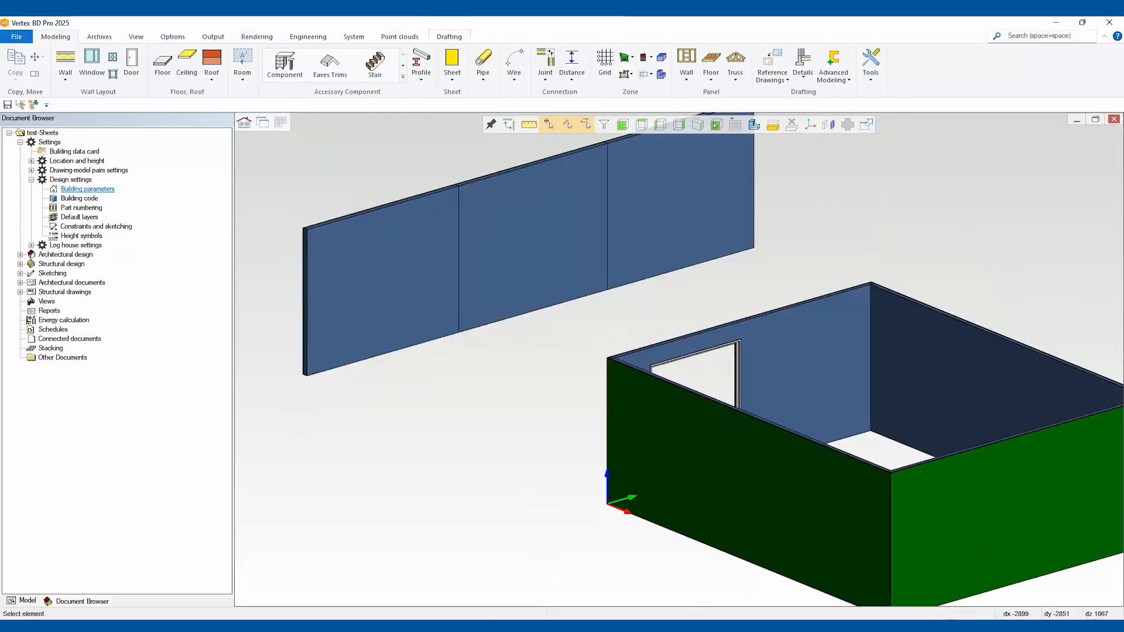
pyautogui.click(715, 125)
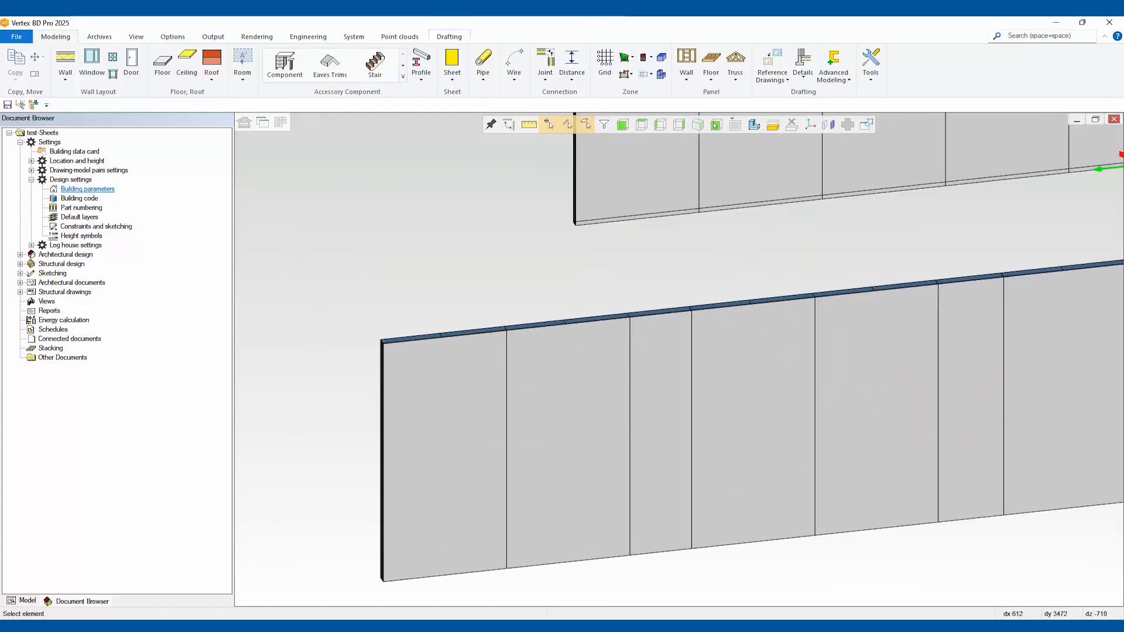
pyautogui.click(660, 432)
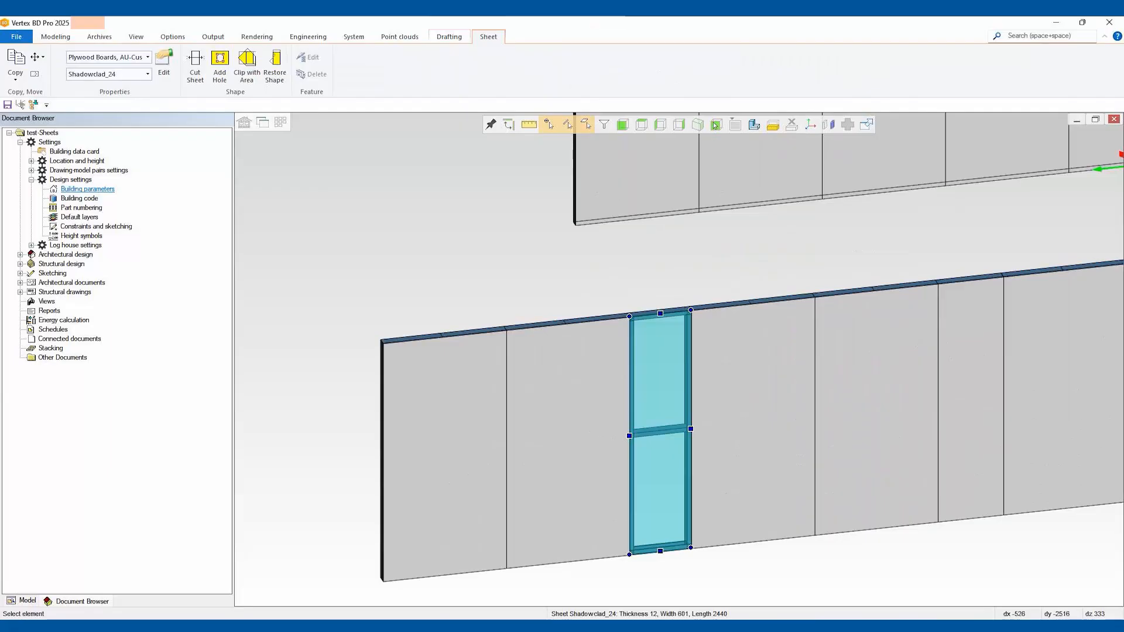
pyautogui.click(970, 398)
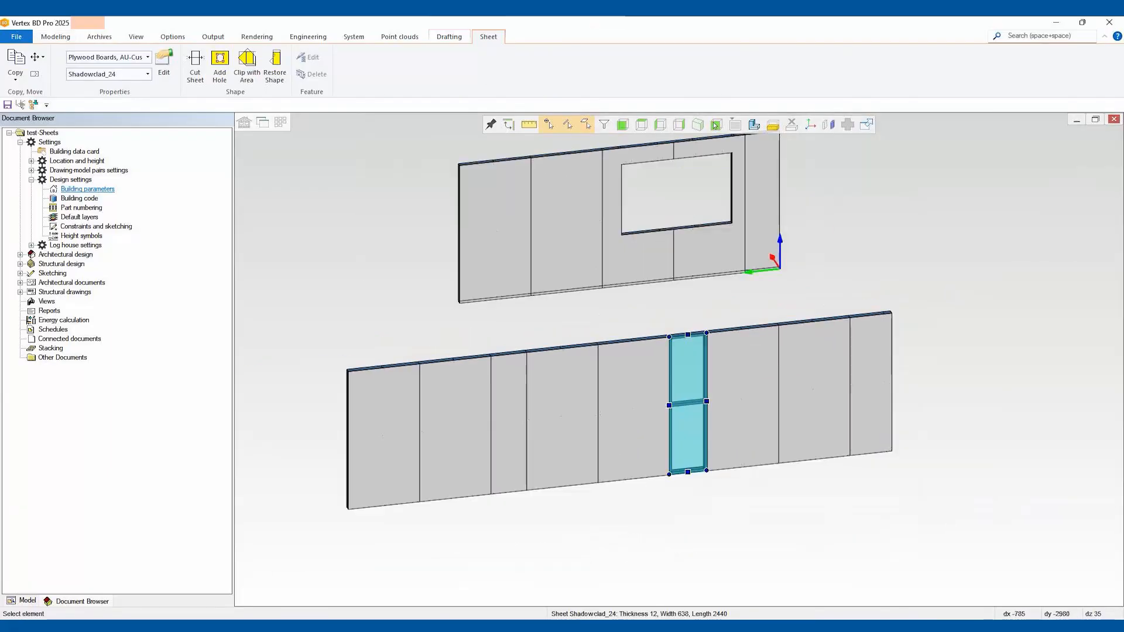
pyautogui.click(871, 398)
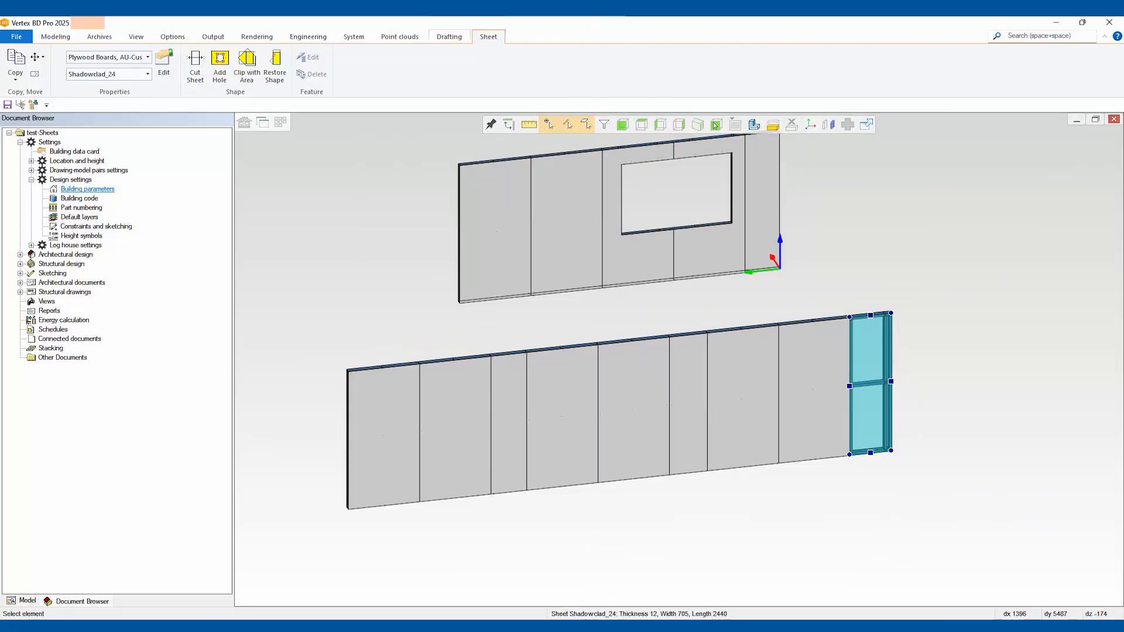
pyautogui.press('Escape')
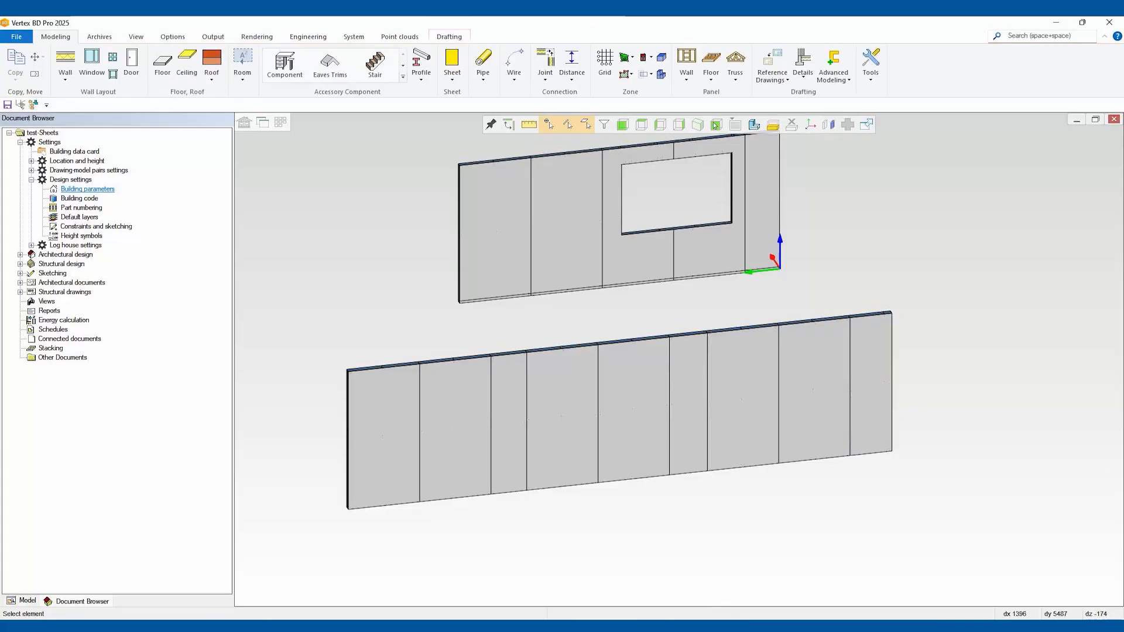
pyautogui.click(715, 125)
# In the floor plan, delete panels E4, E5 and E6 together with the long wall's two panel breaks
pyautogui.scroll(3, 654, 259)
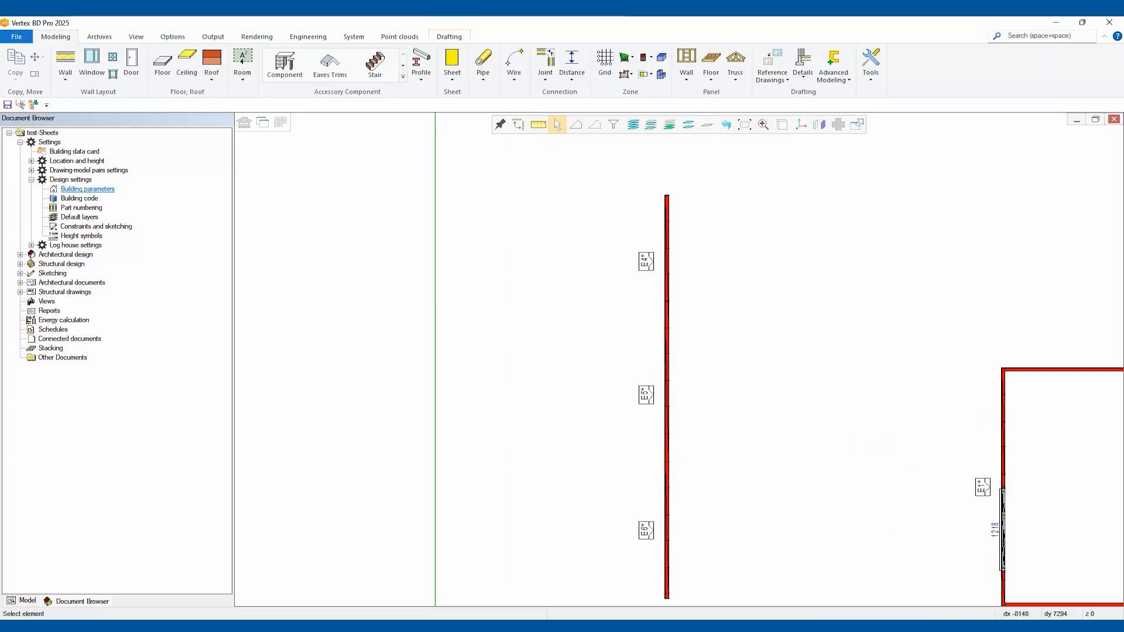
pyautogui.click(666, 261)
pyautogui.keyDown('ctrl'); pyautogui.click(666, 394); pyautogui.keyUp('ctrl')
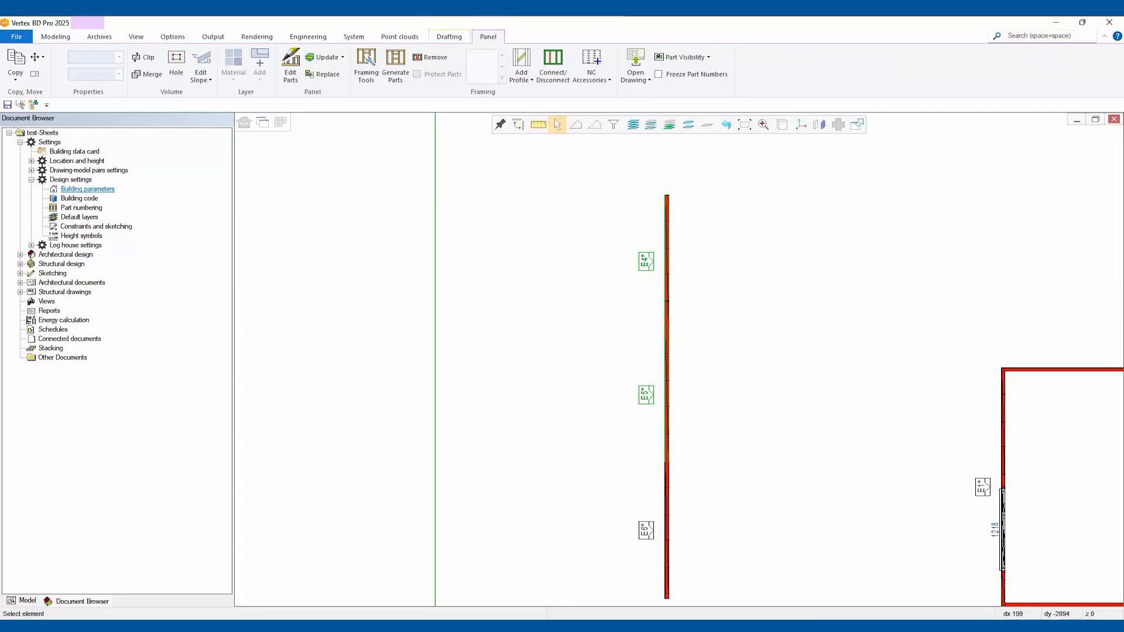
pyautogui.press('Escape')
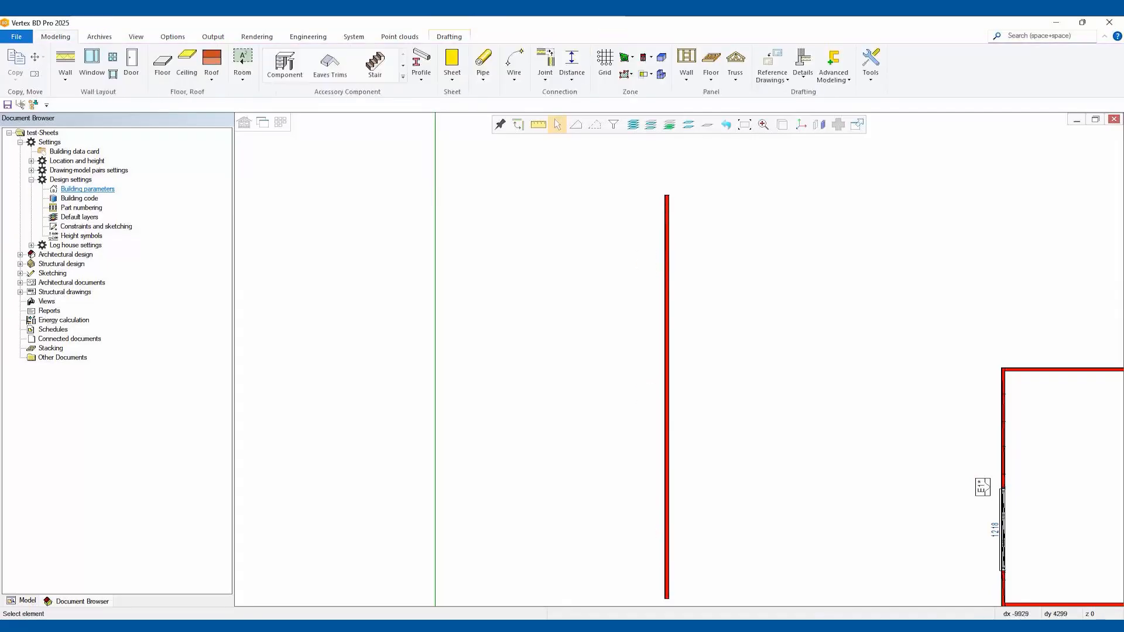
# Generate one continuous exterior panel, labelled E4, for the whole long wall using the wall type labelling
pyautogui.click(667, 396)
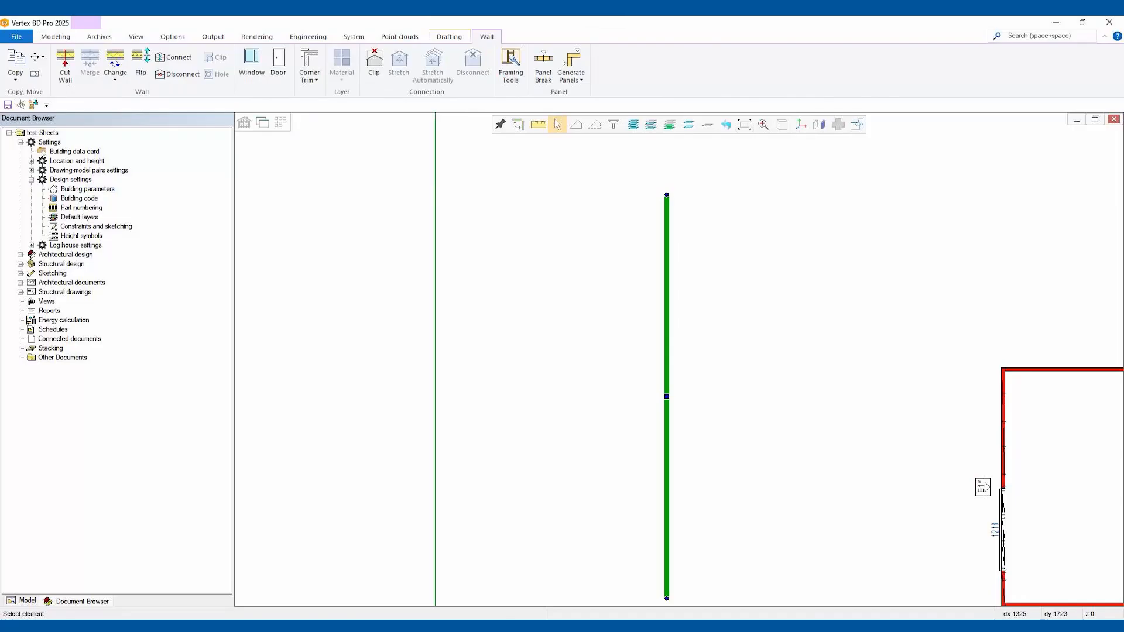
pyautogui.rightClick(726, 259)
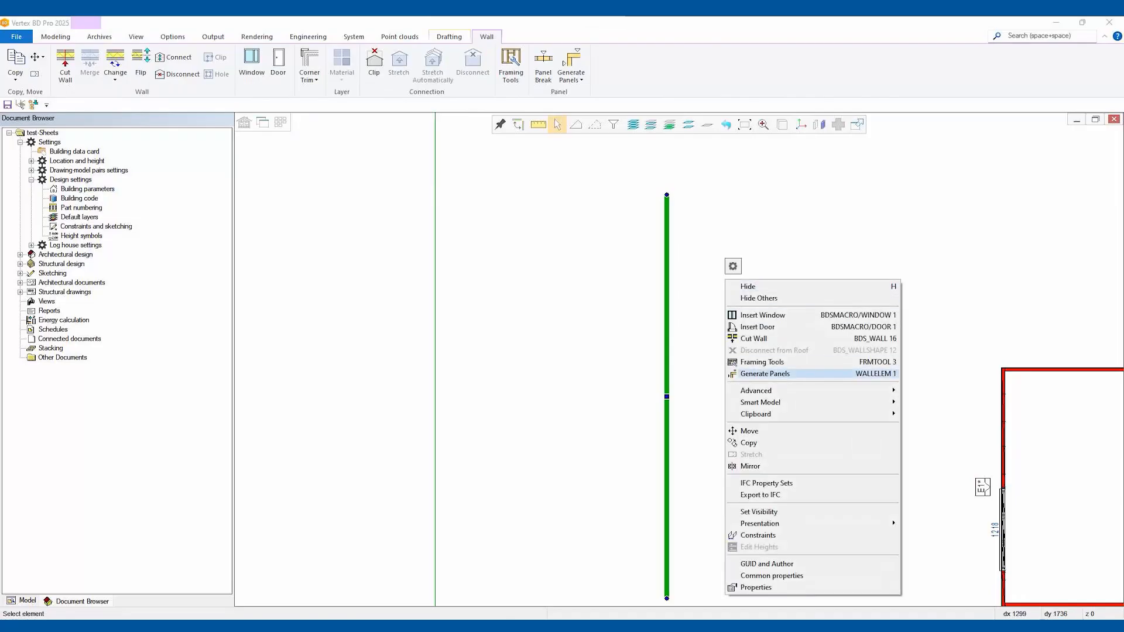
pyautogui.click(764, 374)
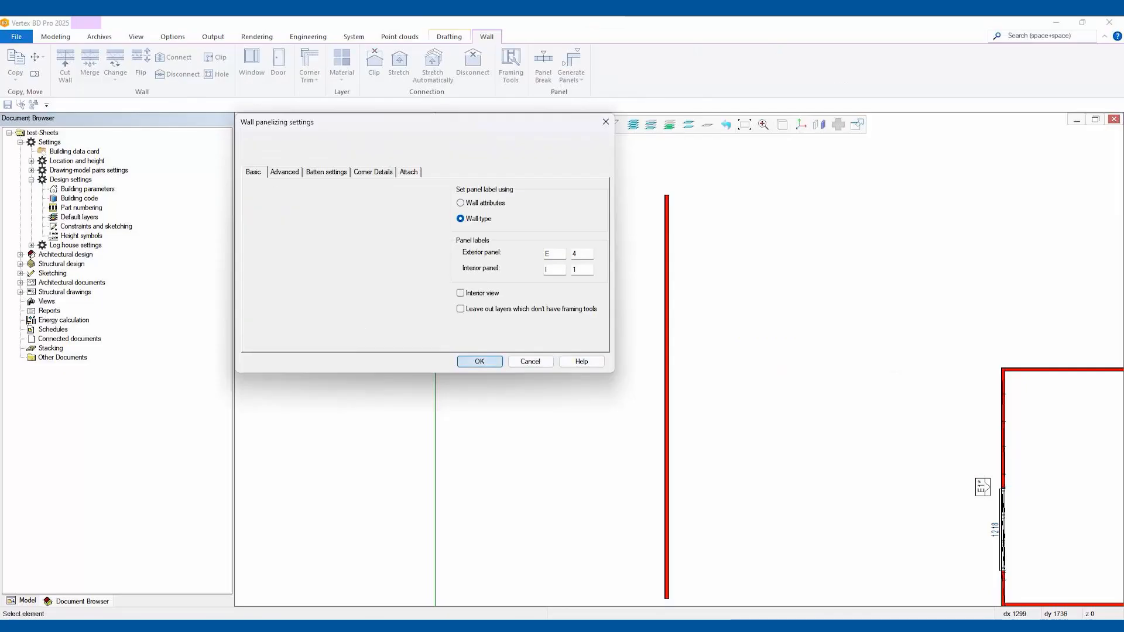
pyautogui.click(479, 361)
# Generate the framing and sheathing parts for the unbroken panel E4
pyautogui.click(666, 354)
pyautogui.rightClick(513, 354)
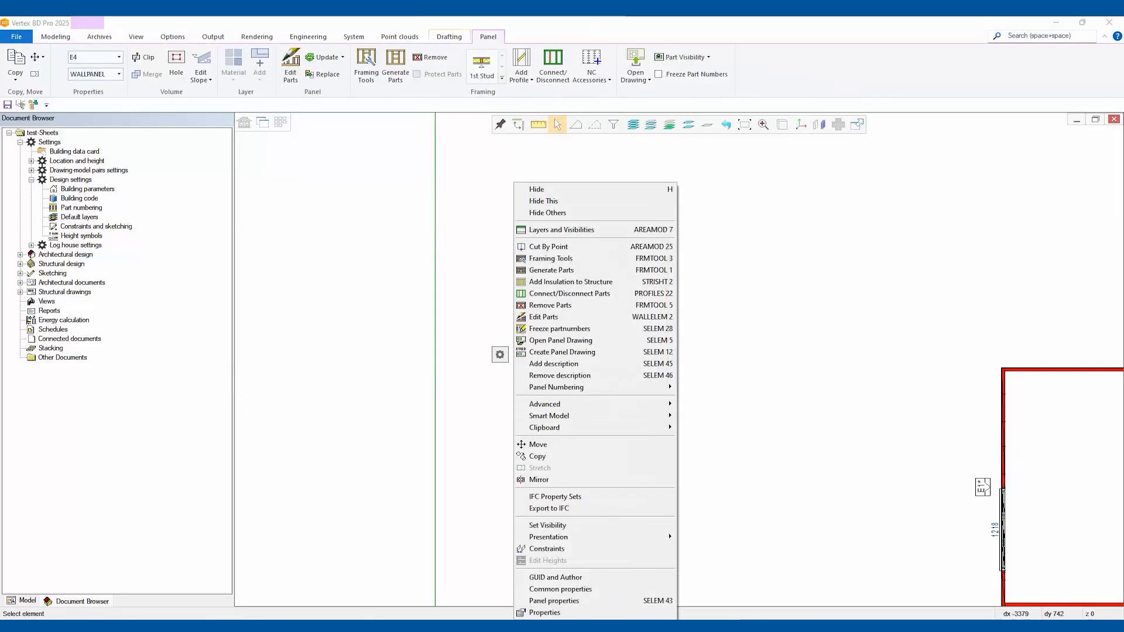
pyautogui.click(551, 270)
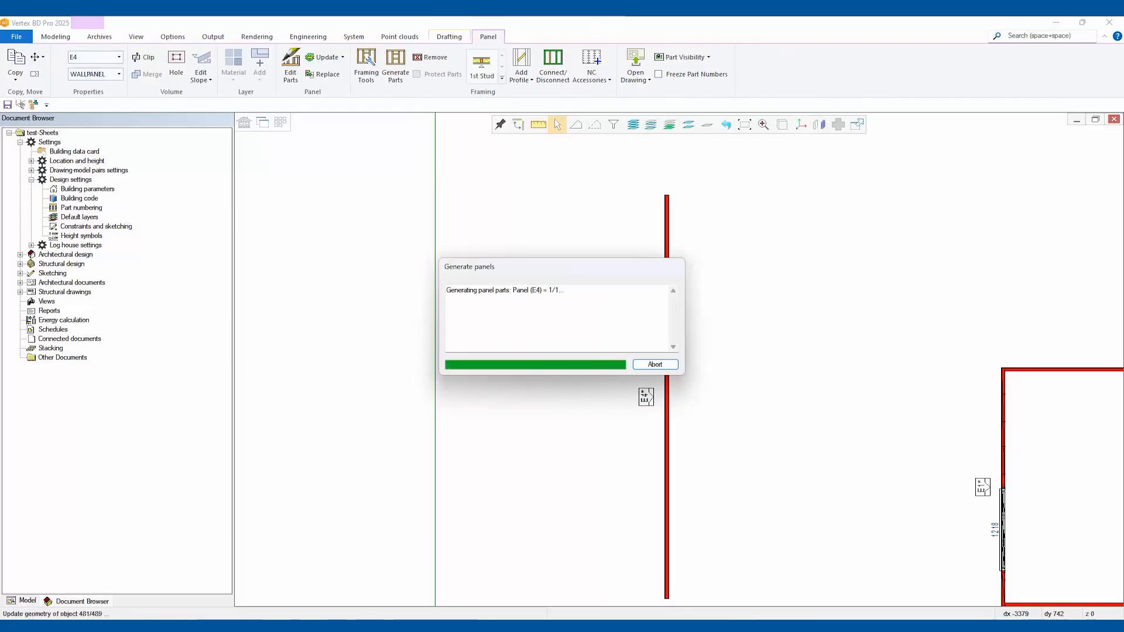
pyautogui.press('Escape')
# Insert a panel break on the upper part of the long wall, exactly between the back-to-back studs at a sheet joint
pyautogui.scroll(3, 668, 580)
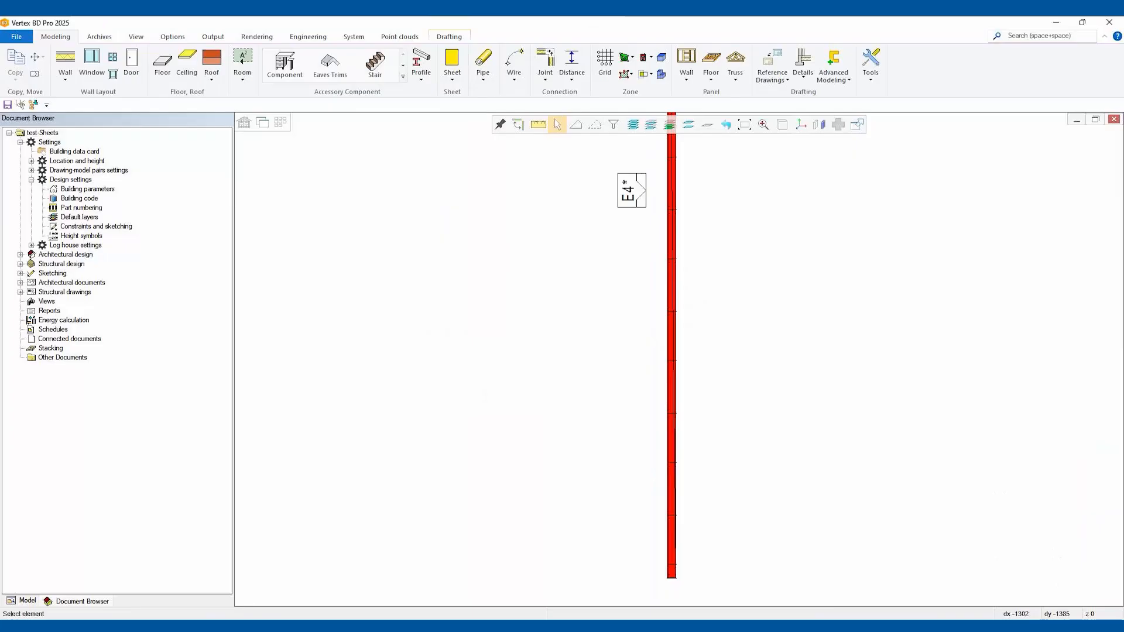
pyautogui.scroll(-2, 678, 404)
pyautogui.scroll(-2, 663, 552)
pyautogui.scroll(1, 680, 326)
pyautogui.scroll(4, 661, 363)
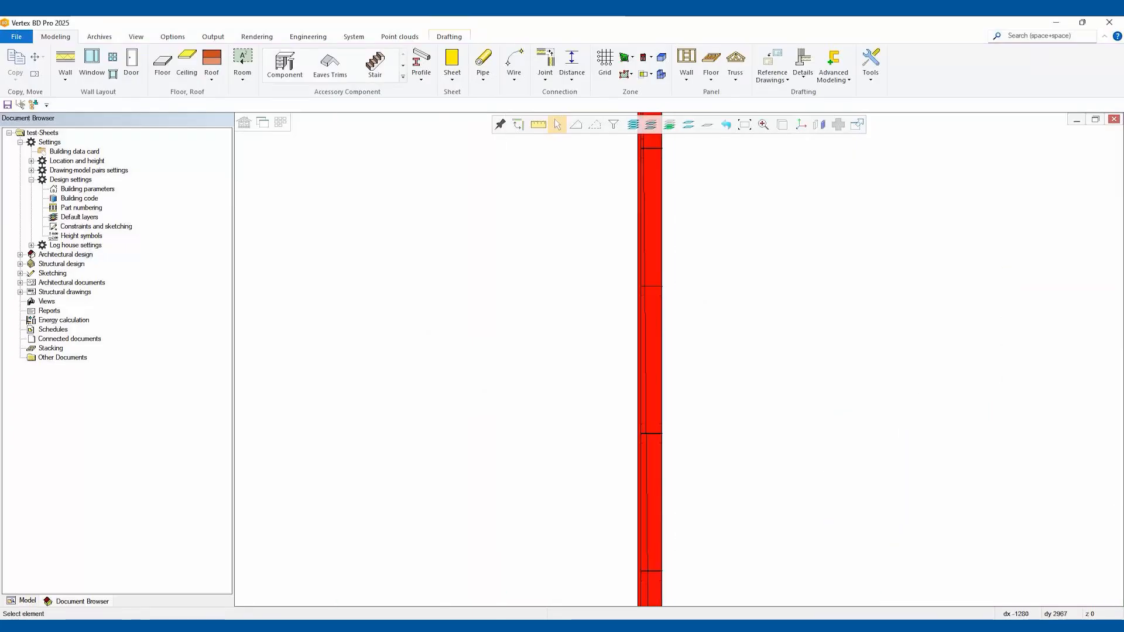
pyautogui.scroll(-2, 679, 363)
pyautogui.scroll(-1, 679, 363)
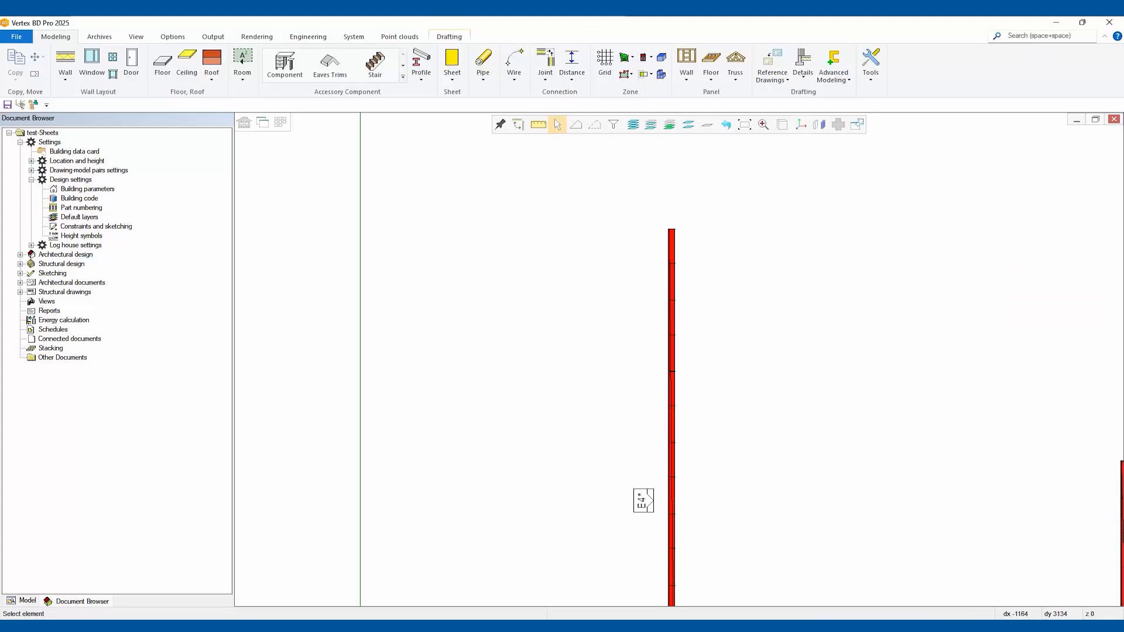
pyautogui.click(686, 63)
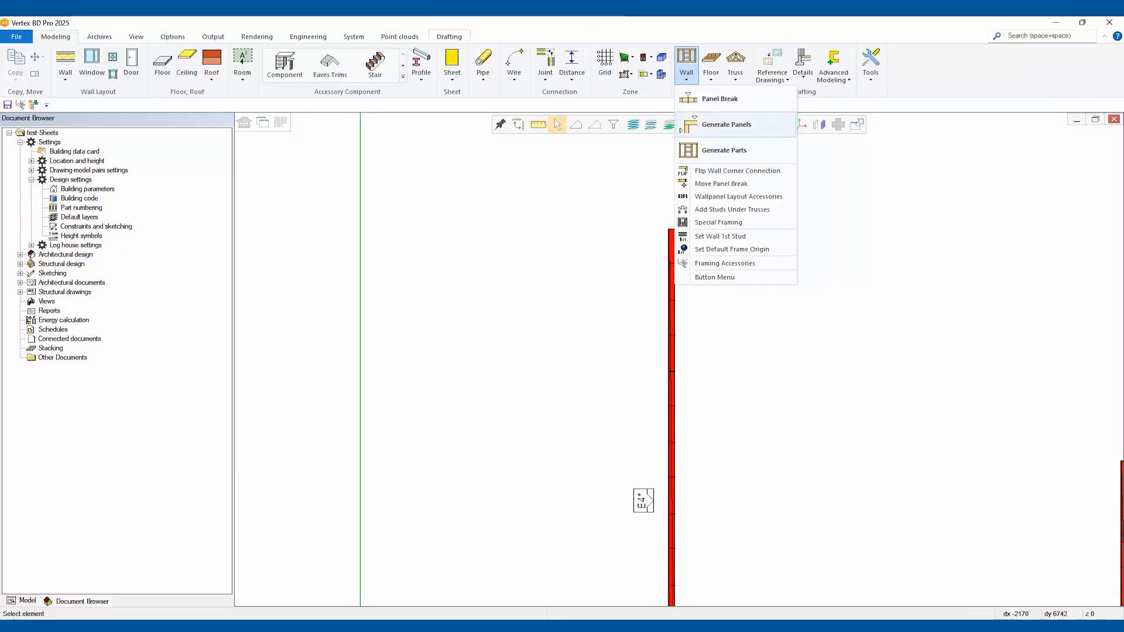
pyautogui.click(719, 99)
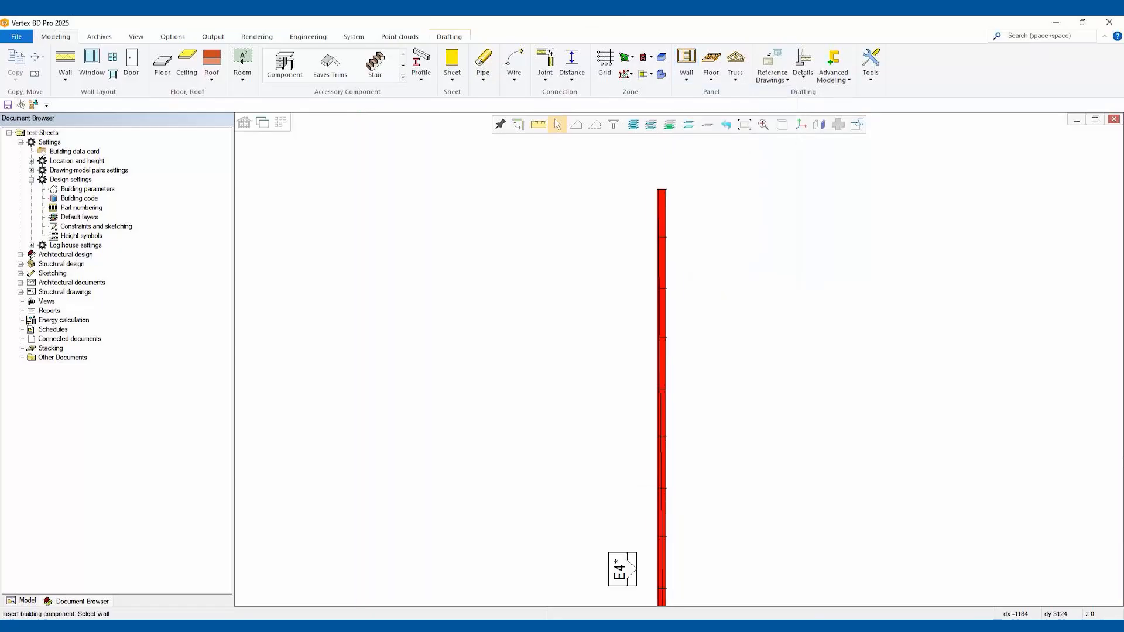
pyautogui.scroll(3, 614, 567)
pyautogui.scroll(-2, 707, 402)
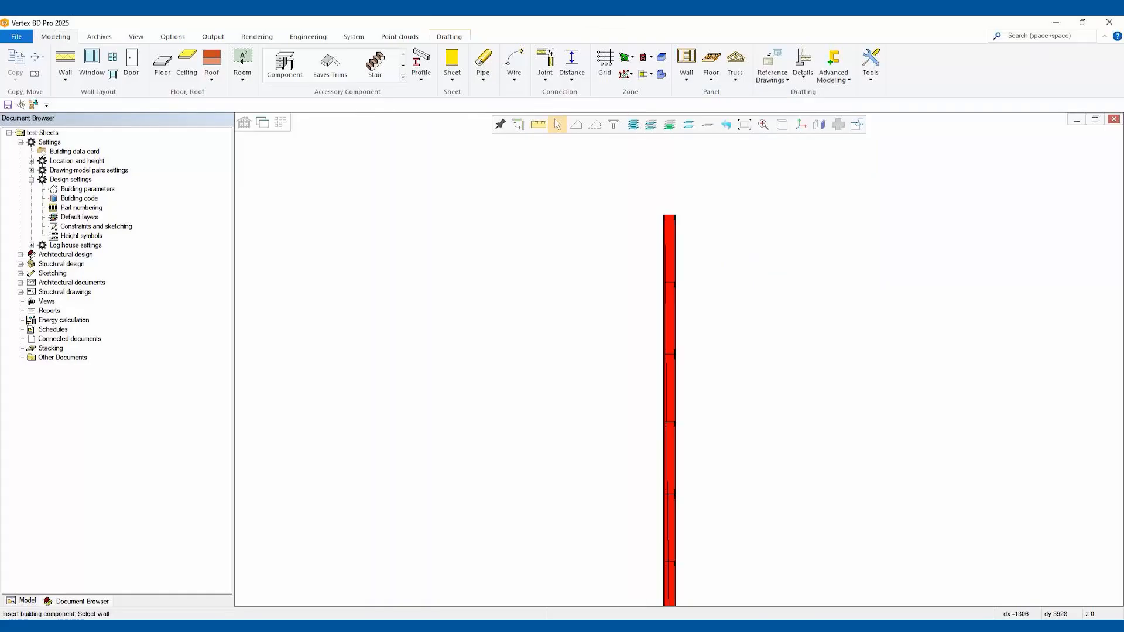
pyautogui.scroll(3, 673, 351)
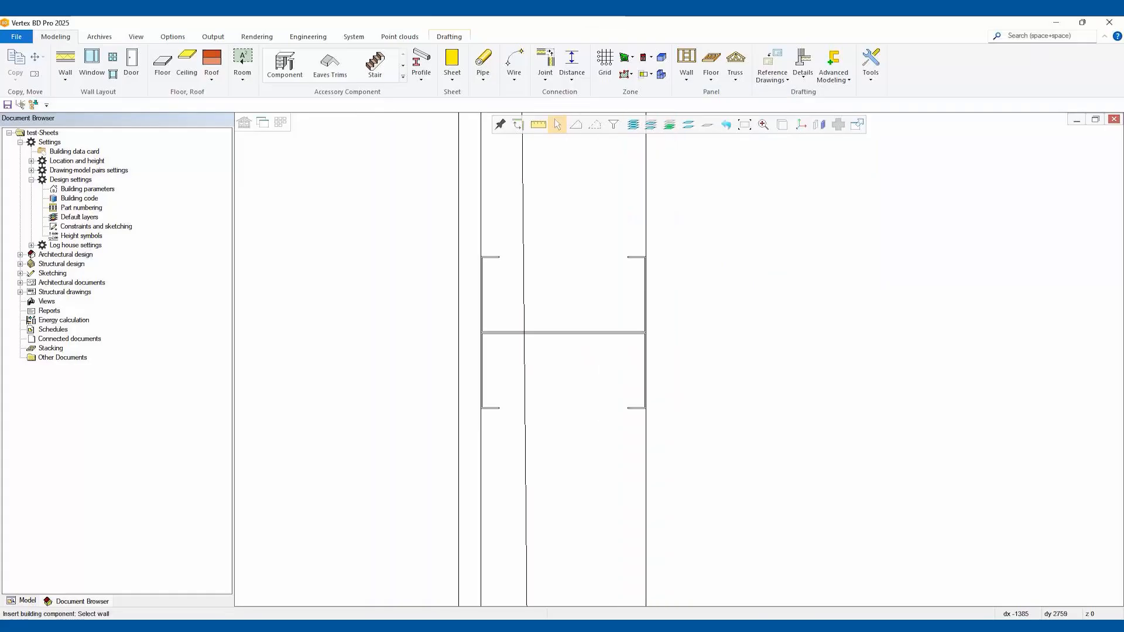
pyautogui.click(481, 345)
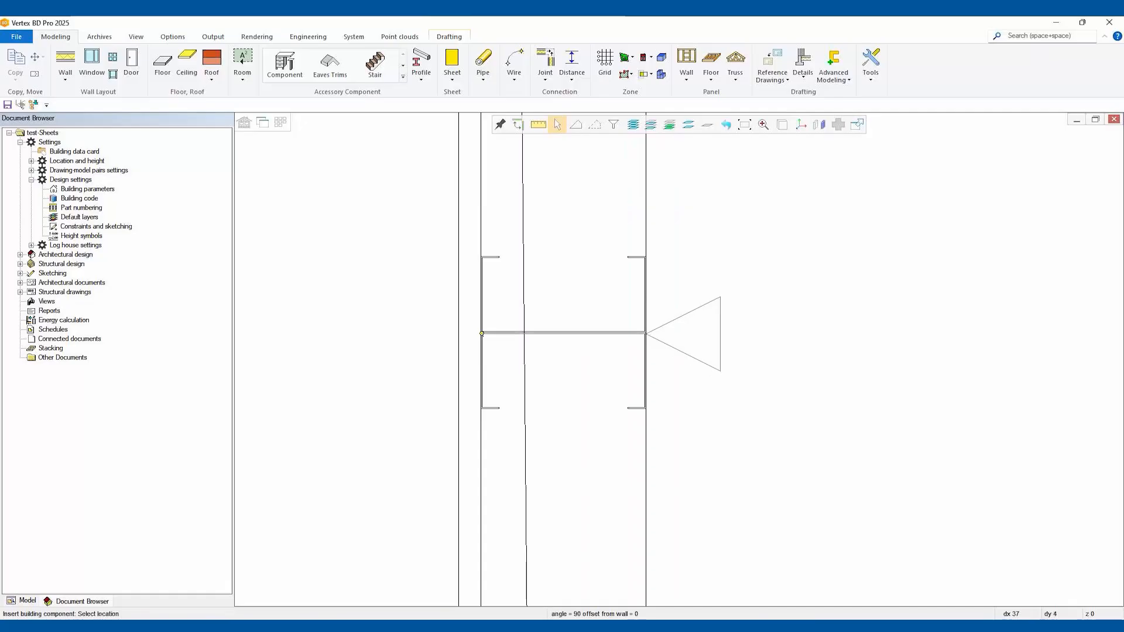
pyautogui.click(481, 333)
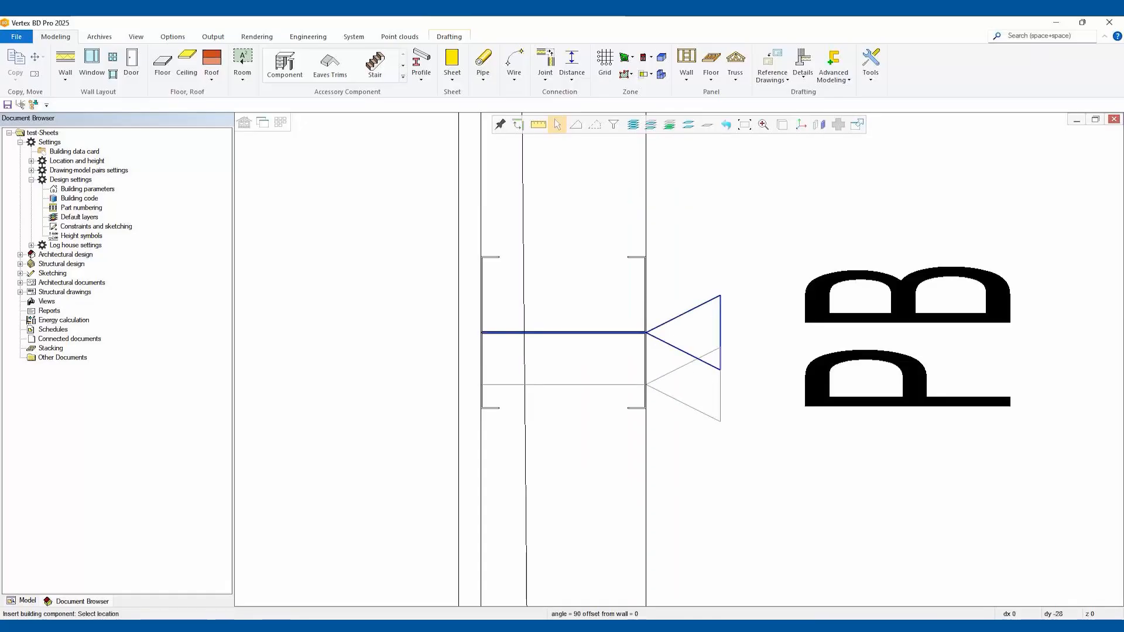
# Place a second panel break between the back-to-back studs at a sheet joint farther down the long wall
pyautogui.scroll(-5, 685, 357)
pyautogui.scroll(5, 683, 357)
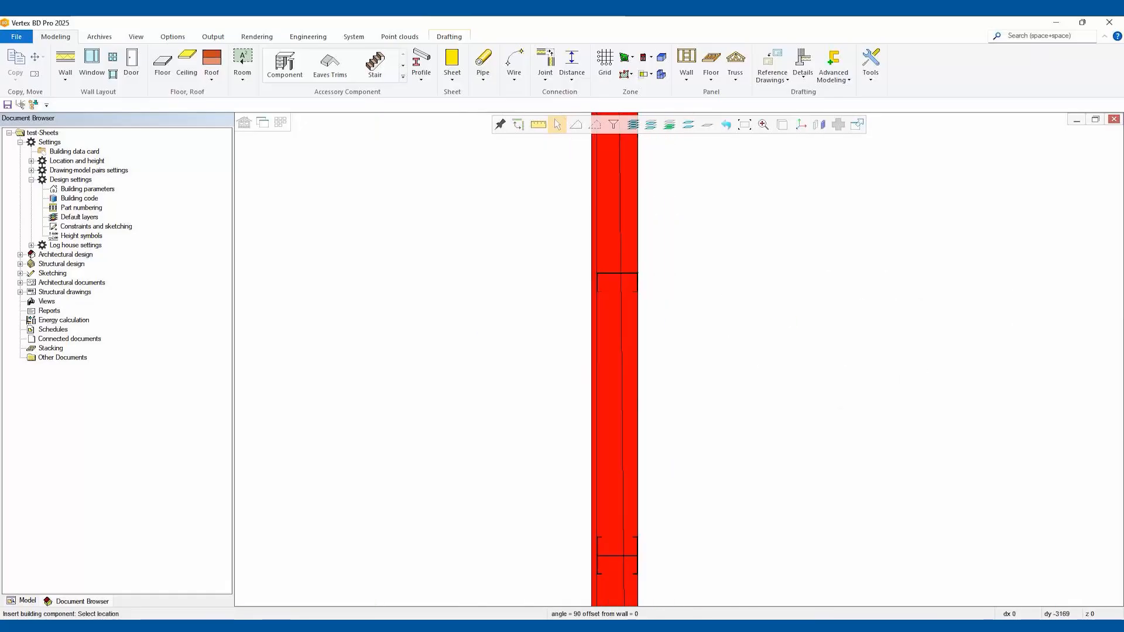
pyautogui.scroll(3, 594, 566)
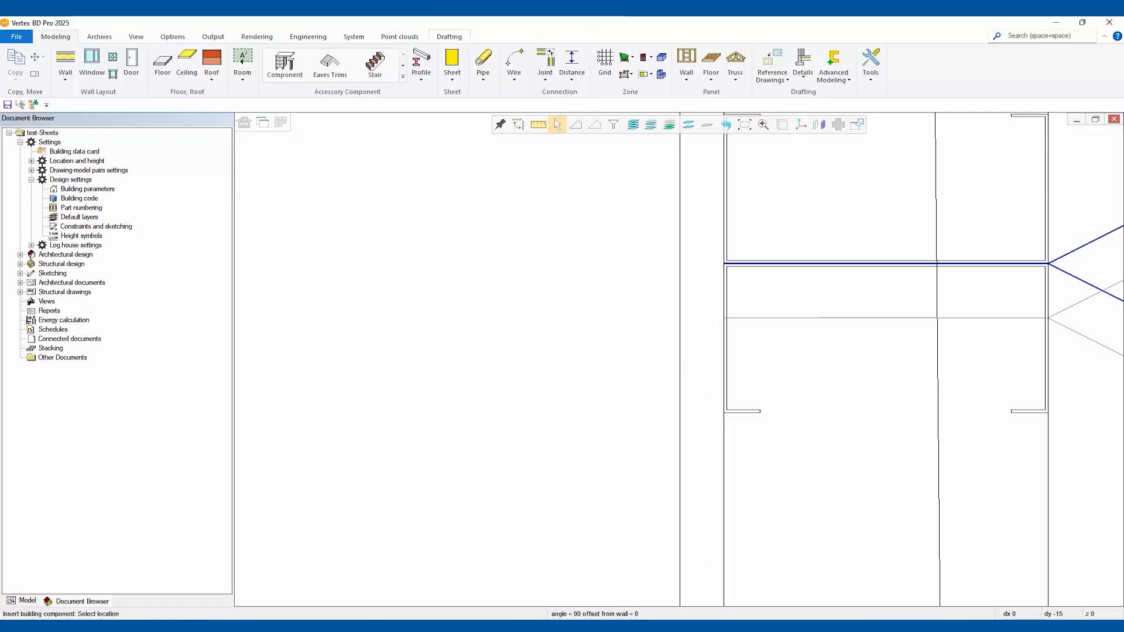
pyautogui.press('Escape')
pyautogui.scroll(-7, 678, 360)
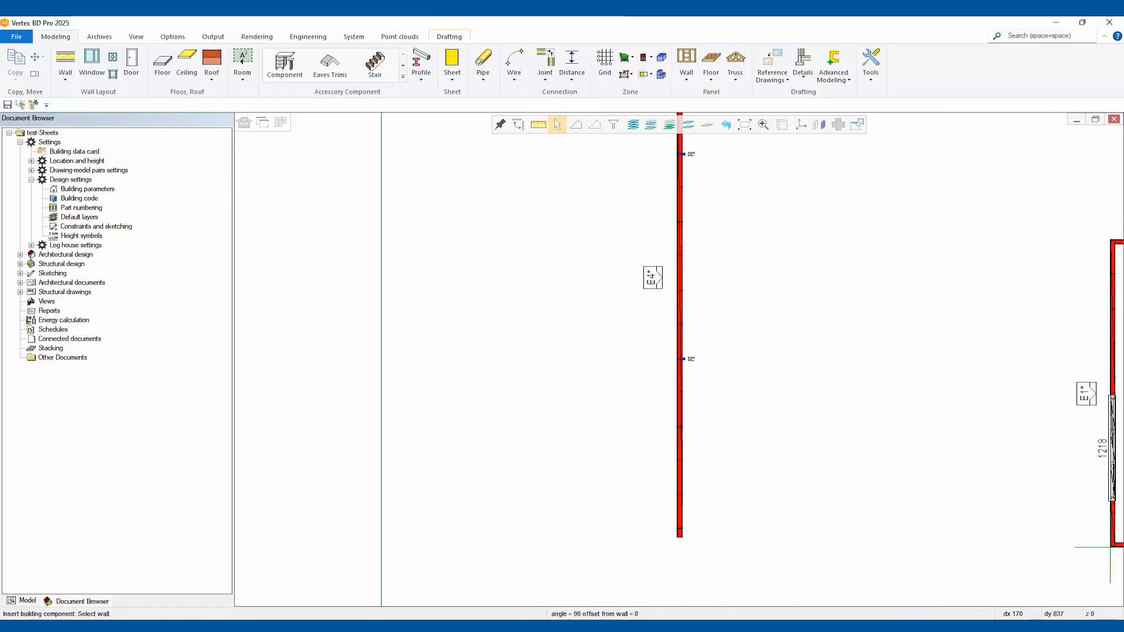
pyautogui.click(686, 64)
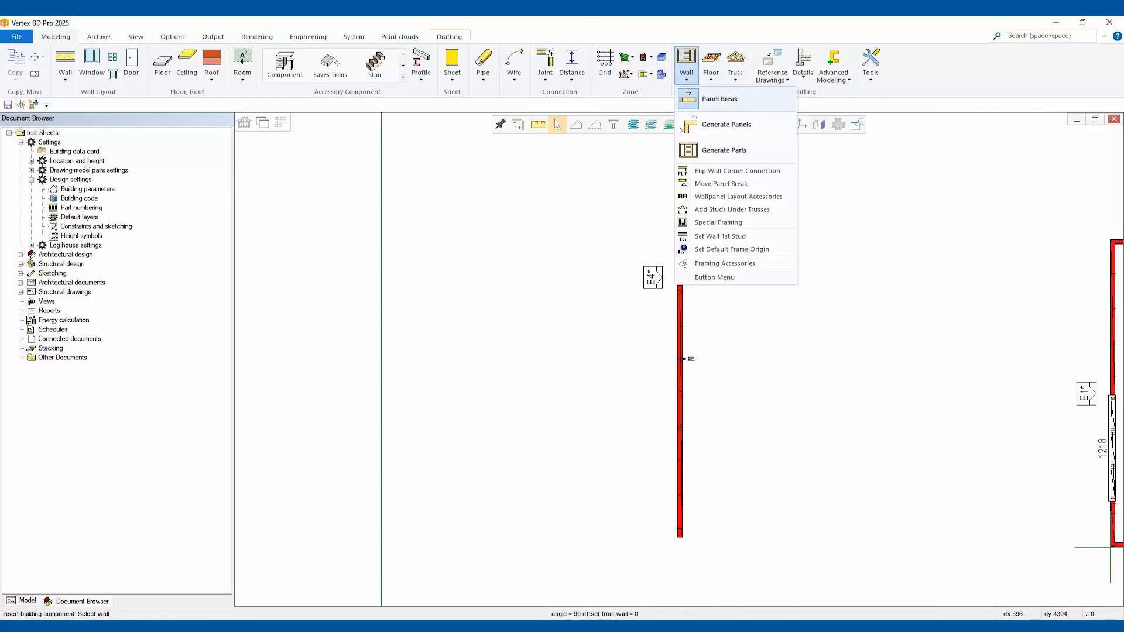
pyautogui.click(720, 99)
pyautogui.click(679, 271)
pyautogui.press('Escape')
# Delete the unbroken panel E4 and regenerate the long wall's exterior panels between the panel breaks, using wall type labelling
pyautogui.click(651, 278)
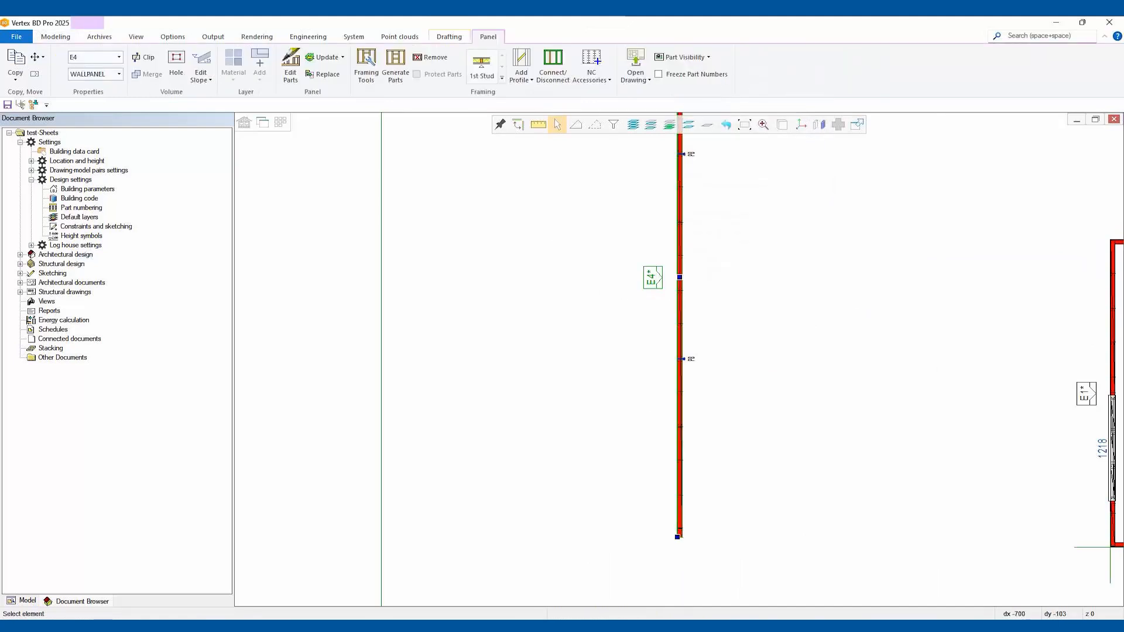
pyautogui.press('Delete')
pyautogui.click(680, 271)
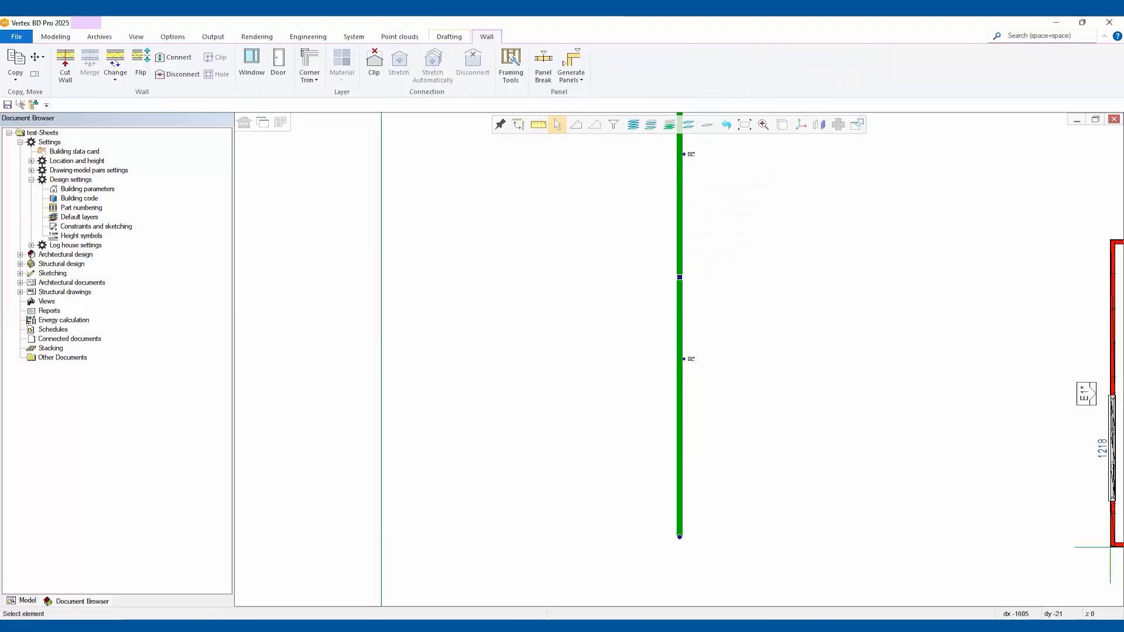
pyautogui.rightClick(588, 248)
pyautogui.click(644, 343)
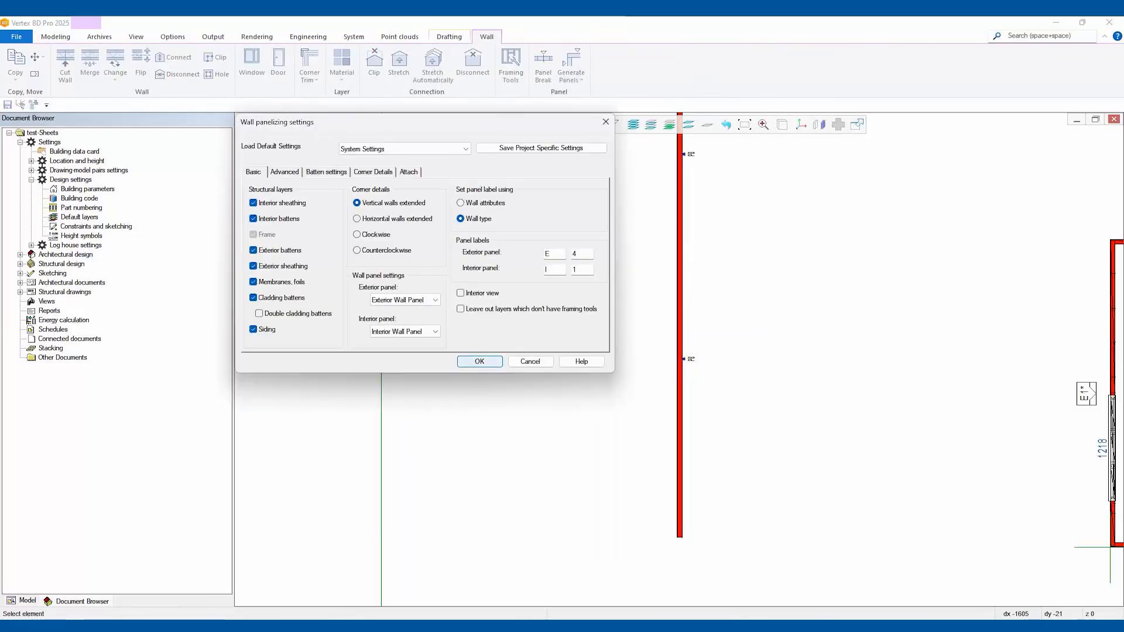
pyautogui.press('Return')
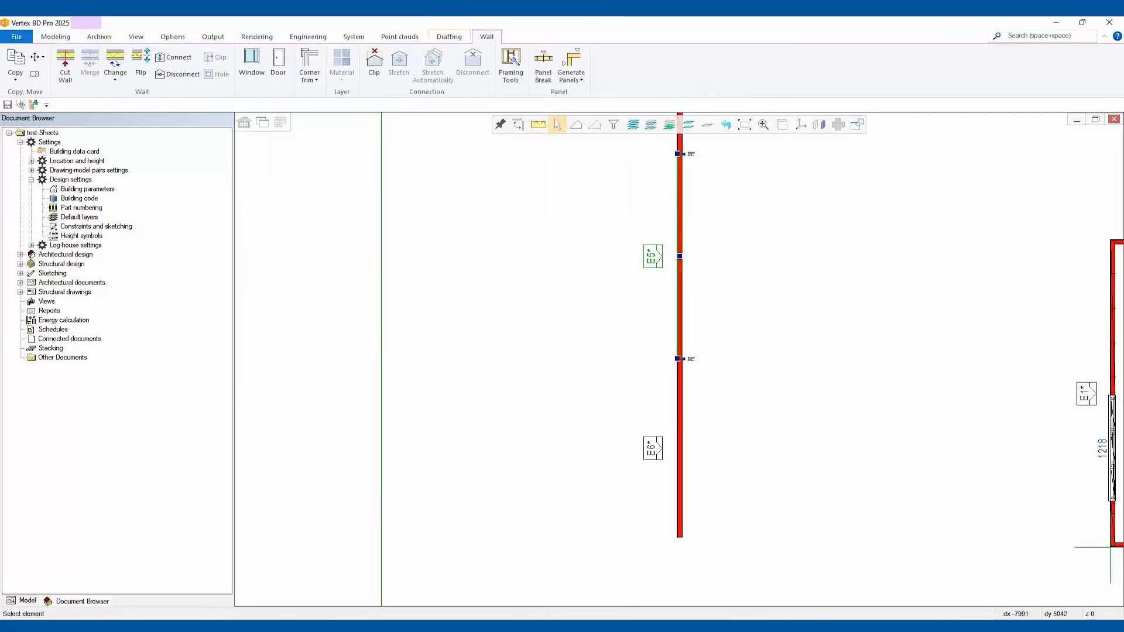
# Generate the framing and sheathing parts for panels E5 and E6 together
pyautogui.keyDown('ctrl'); pyautogui.click(679, 447); pyautogui.keyUp('ctrl')
pyautogui.rightClick(549, 332)
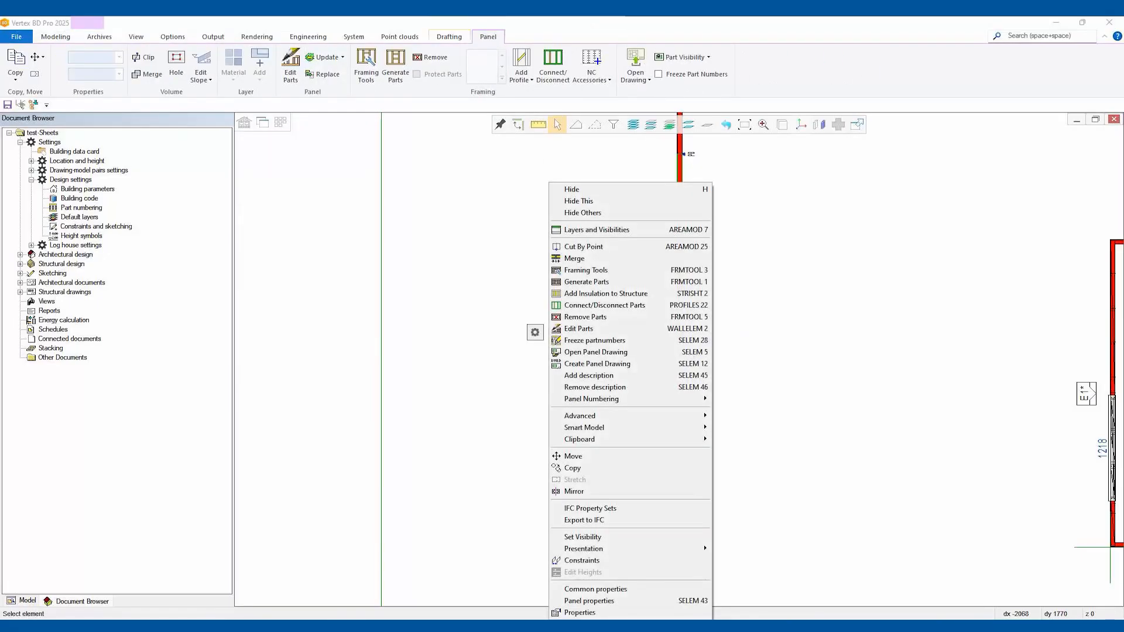
pyautogui.click(586, 282)
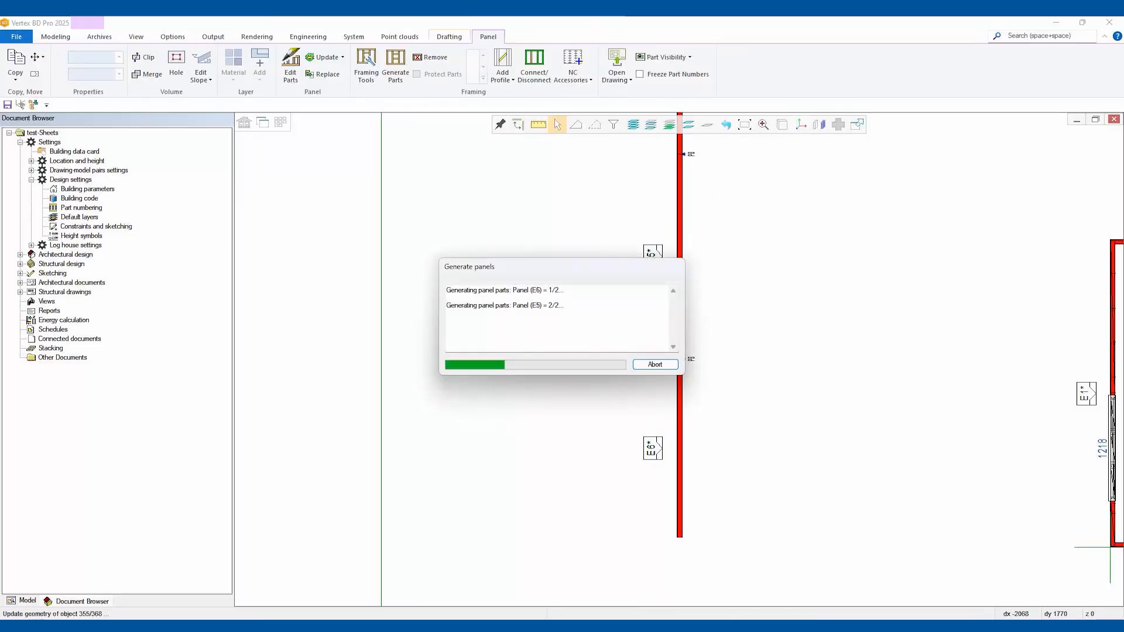
pyautogui.press('Escape')
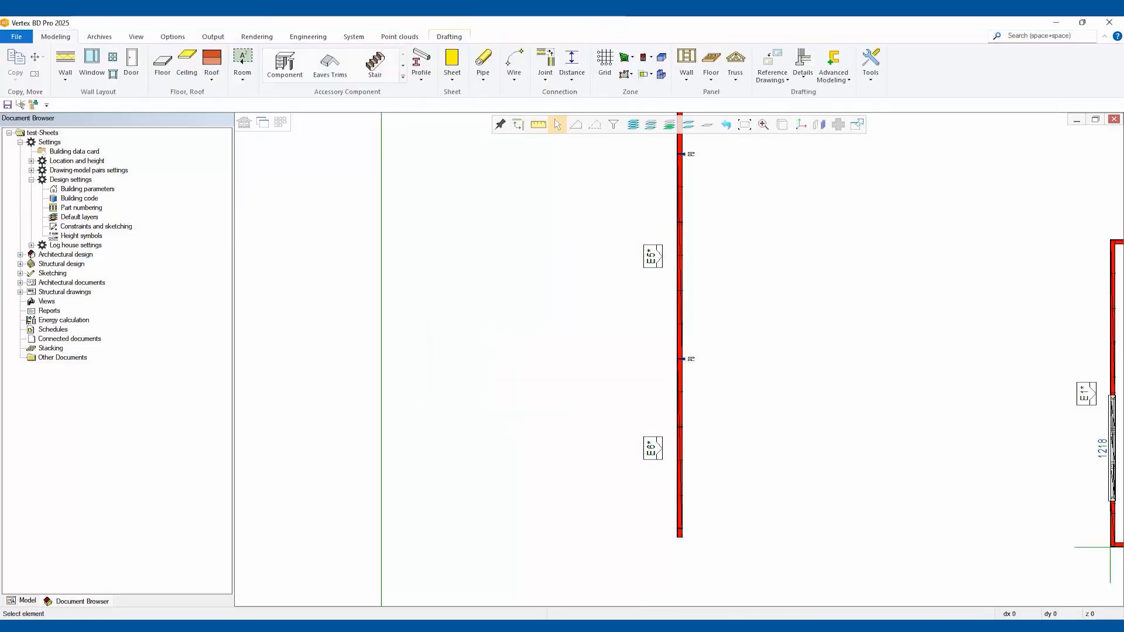
# Examine the generated framing of the split long wall in 3D, focusing on the stud joint where panel E5 meets its neighbour
pyautogui.hotkey('ctrl', 'Tab')
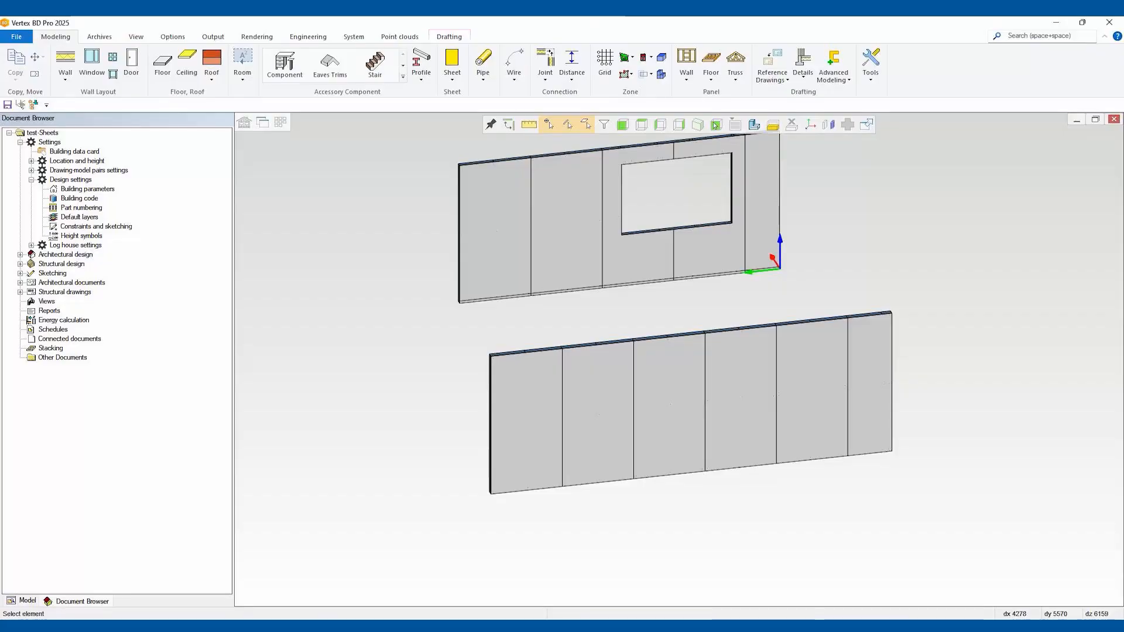
pyautogui.click(715, 125)
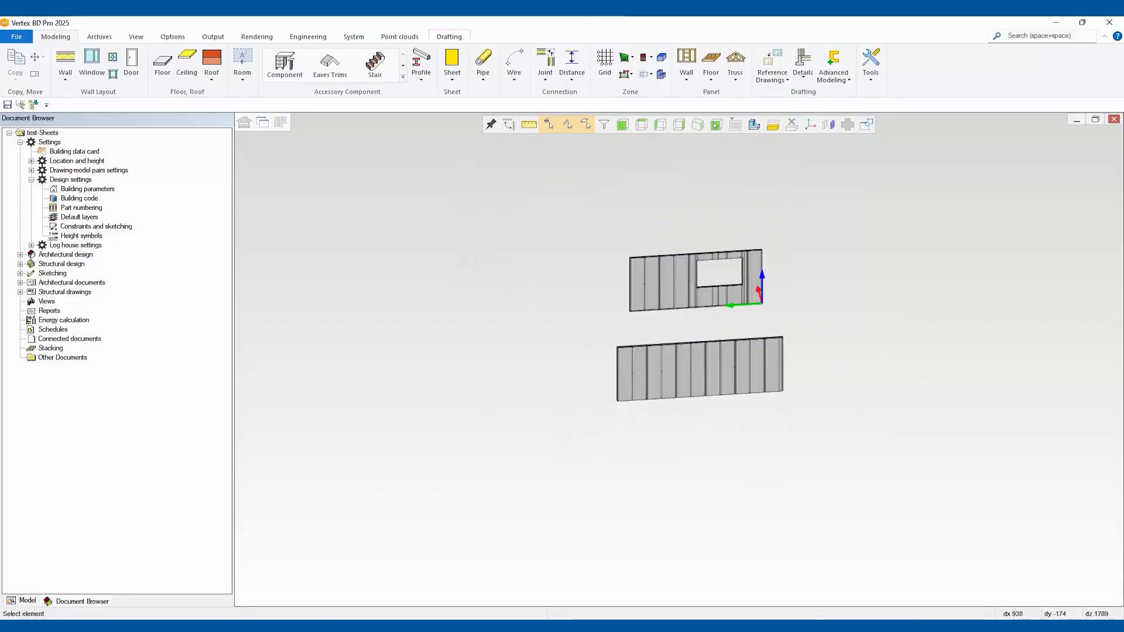
pyautogui.scroll(5, 741, 373)
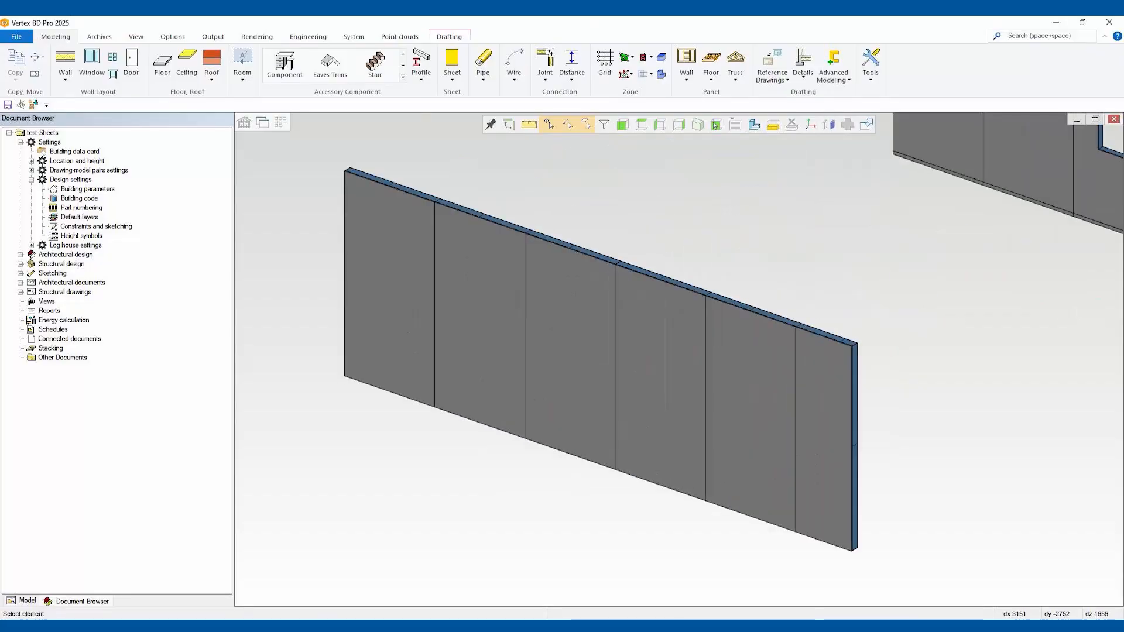
pyautogui.moveTo(740, 373); pyautogui.dragTo(492, 353, button='middle')
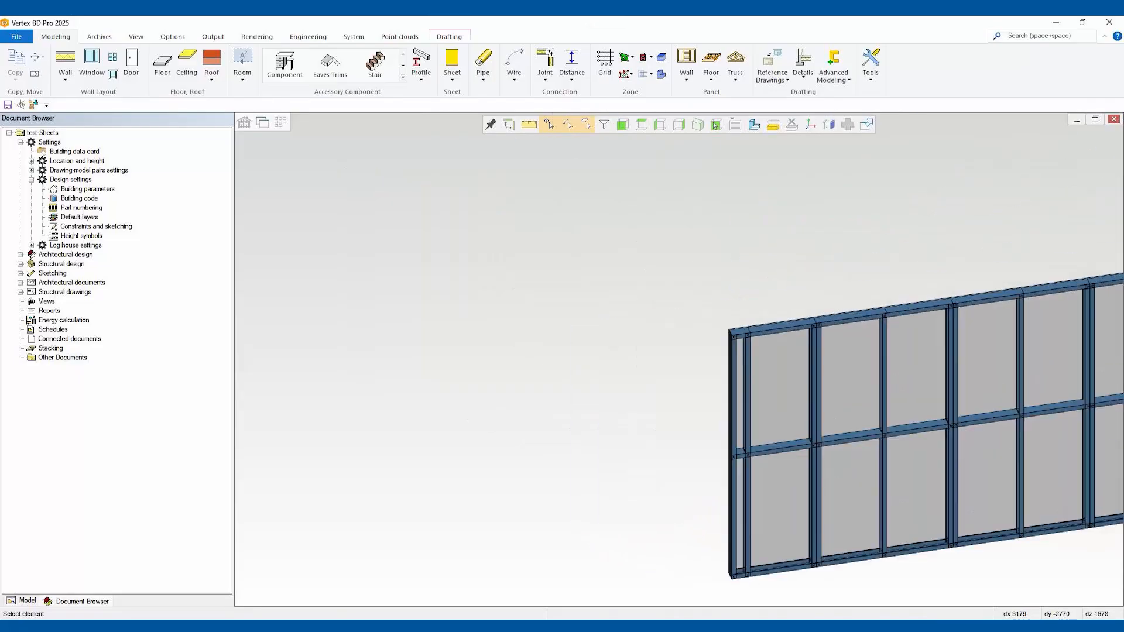
pyautogui.scroll(-5, 492, 352)
pyautogui.scroll(5, 917, 315)
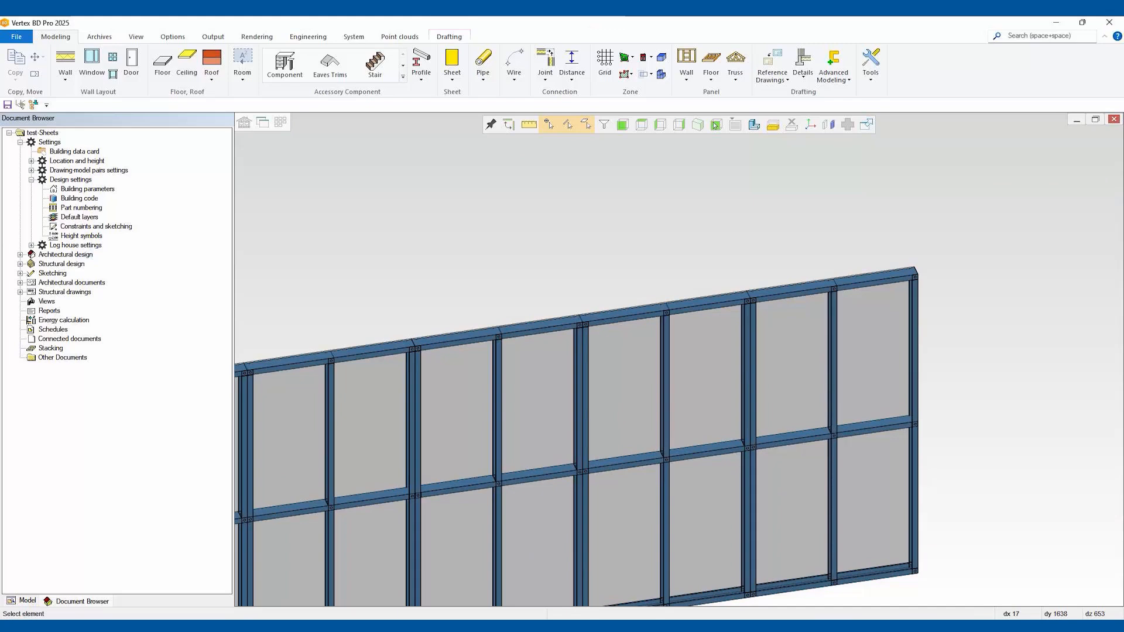
pyautogui.click(781, 289)
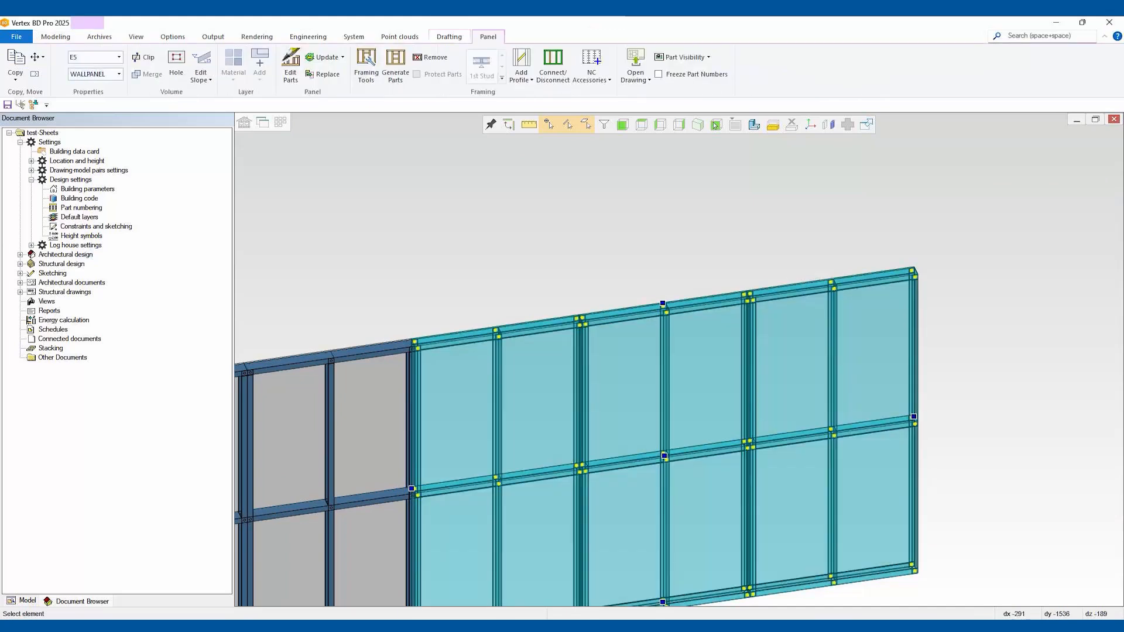
pyautogui.scroll(6, 326, 353)
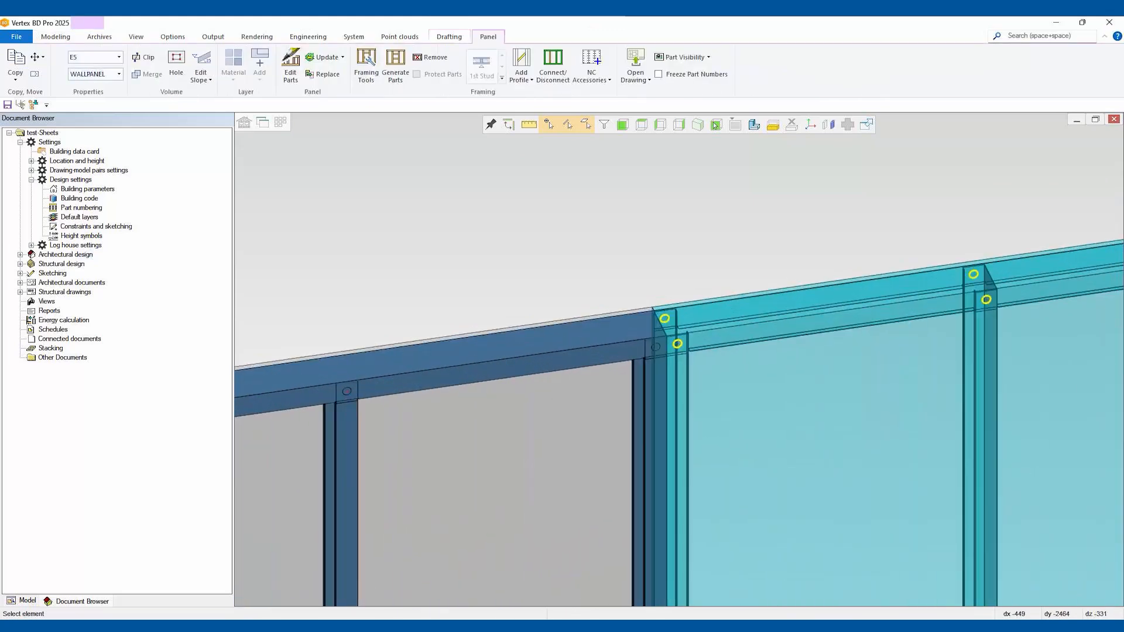
pyautogui.scroll(-7, 676, 365)
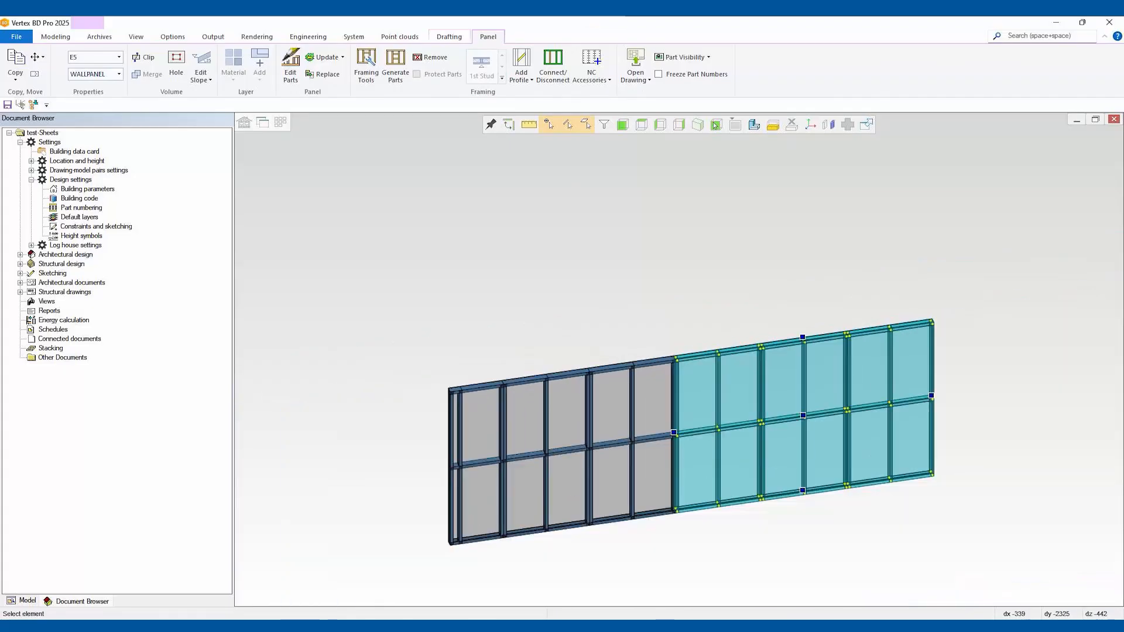
pyautogui.scroll(-3, 648, 327)
pyautogui.scroll(1, 738, 376)
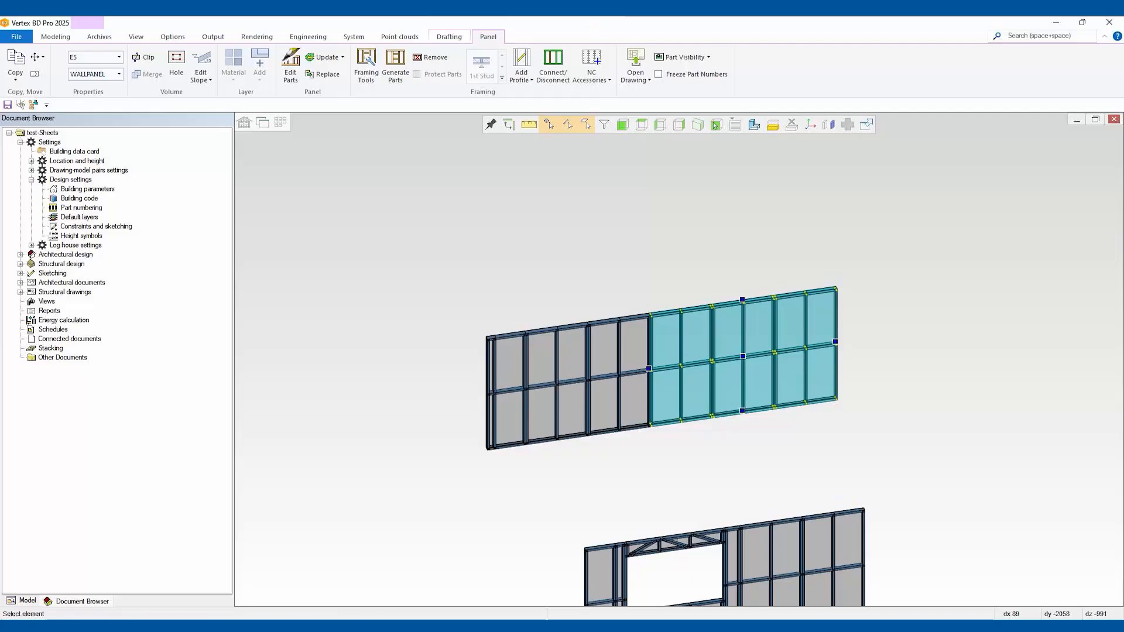
pyautogui.press('Escape')
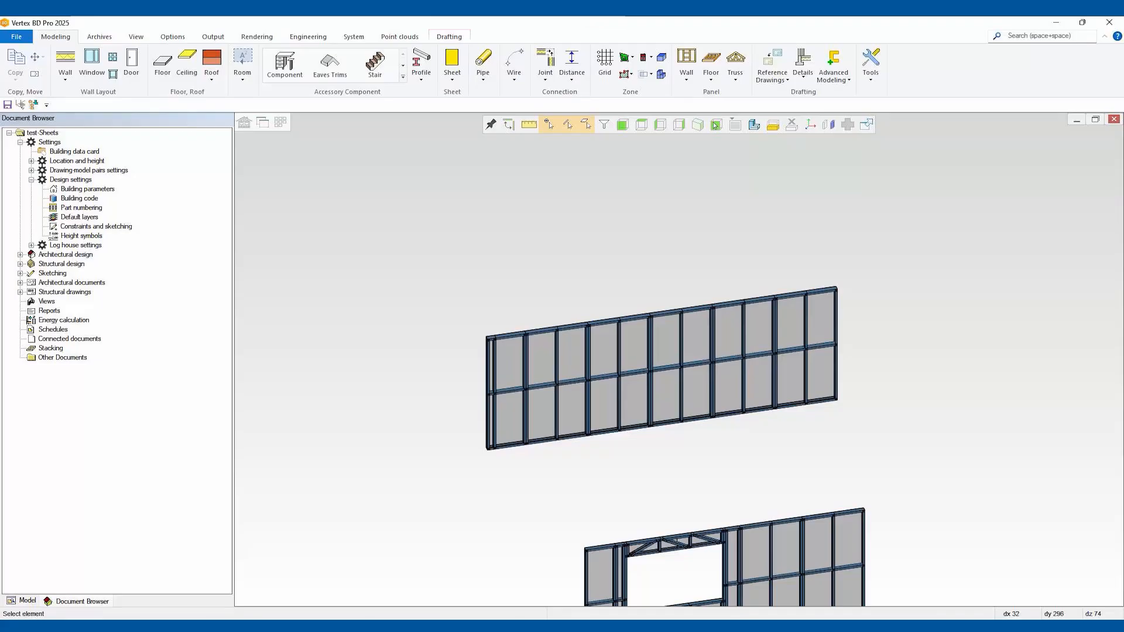
# Examine a Shadowclad_24 sheet in panel E5 from the framing side and the exterior side, and check the panel's extent against the sheet joints
pyautogui.moveTo(661, 368); pyautogui.dragTo(697, 392, button='middle')
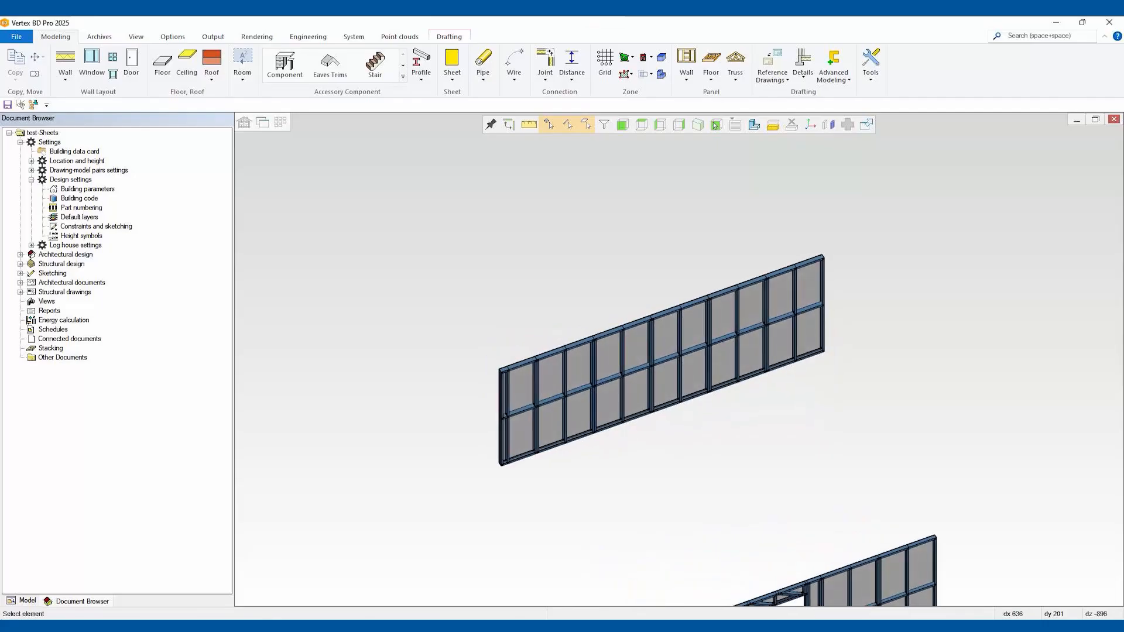
pyautogui.scroll(3, 827, 255)
pyautogui.click(676, 363)
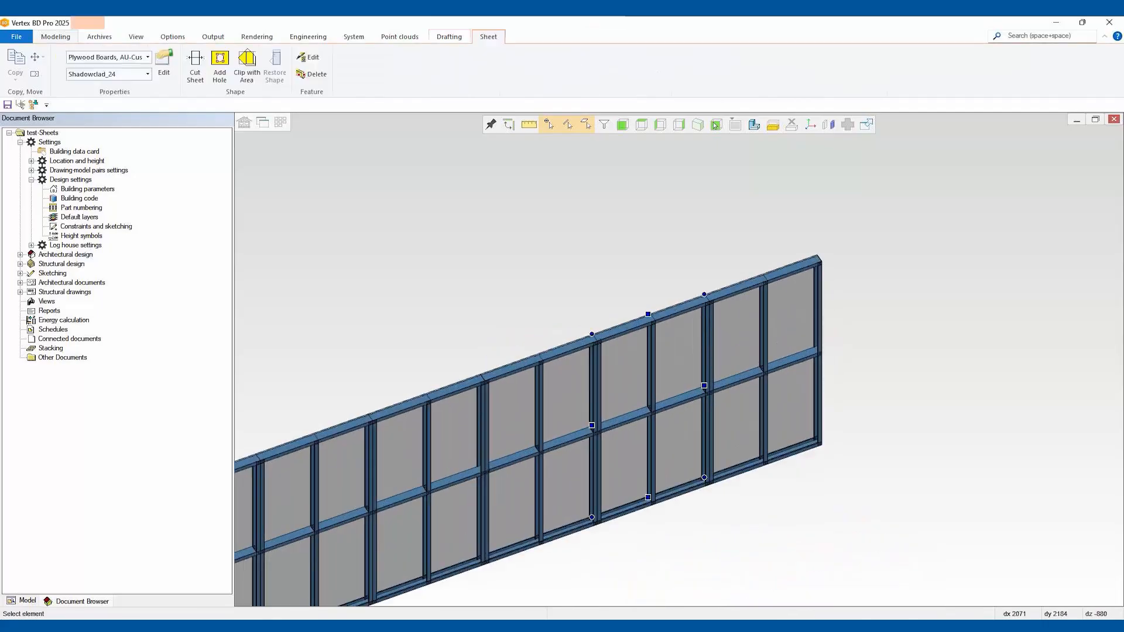
pyautogui.moveTo(648, 405); pyautogui.dragTo(837, 405, button='middle')
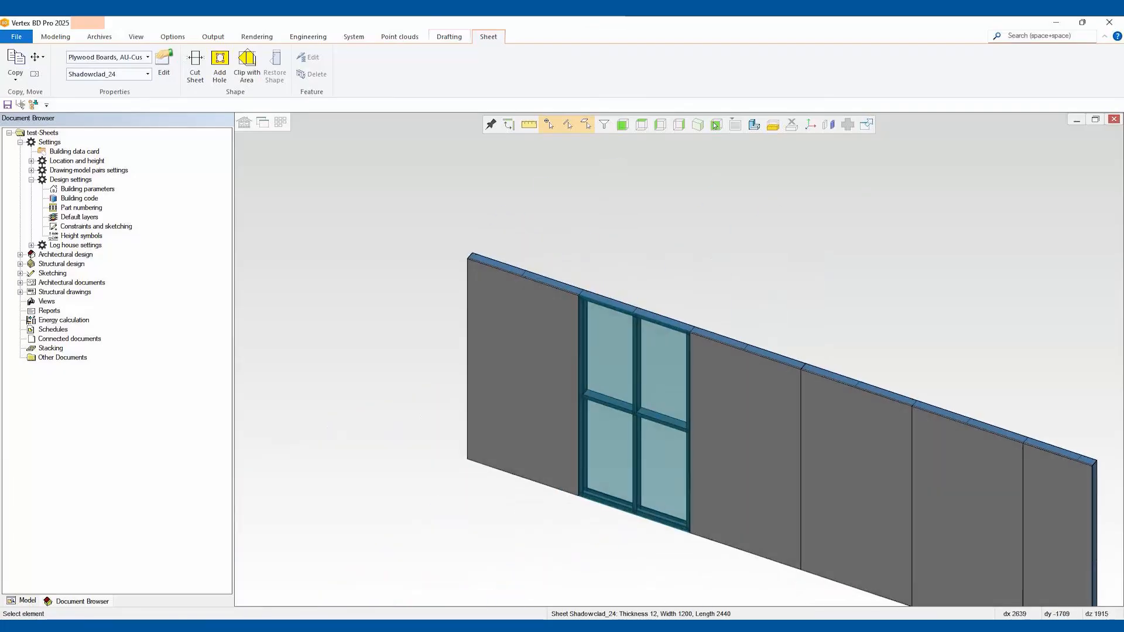
pyautogui.press('Escape')
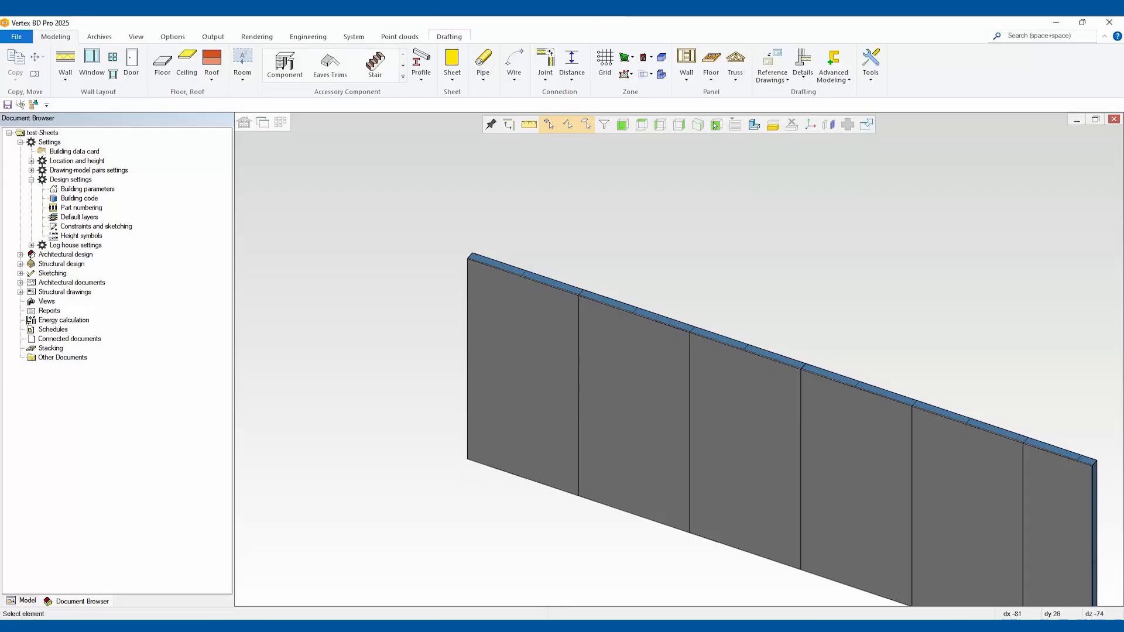
pyautogui.click(574, 267)
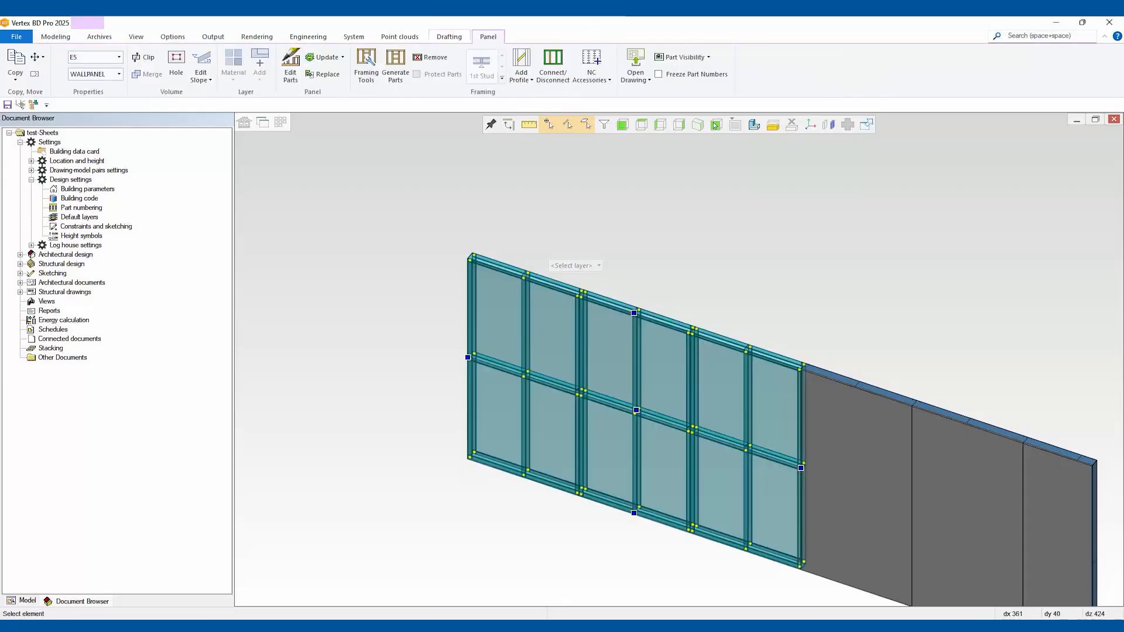
pyautogui.press('Escape')
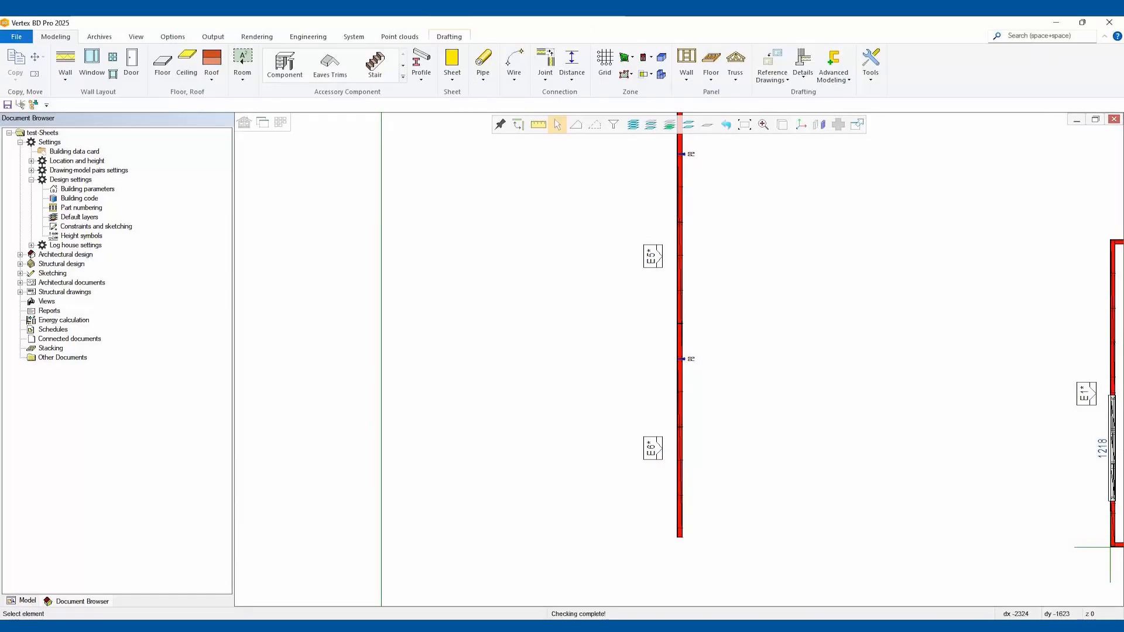
# Create the panel drawing for wall panel E5 from the floor plan
pyautogui.click(660, 256)
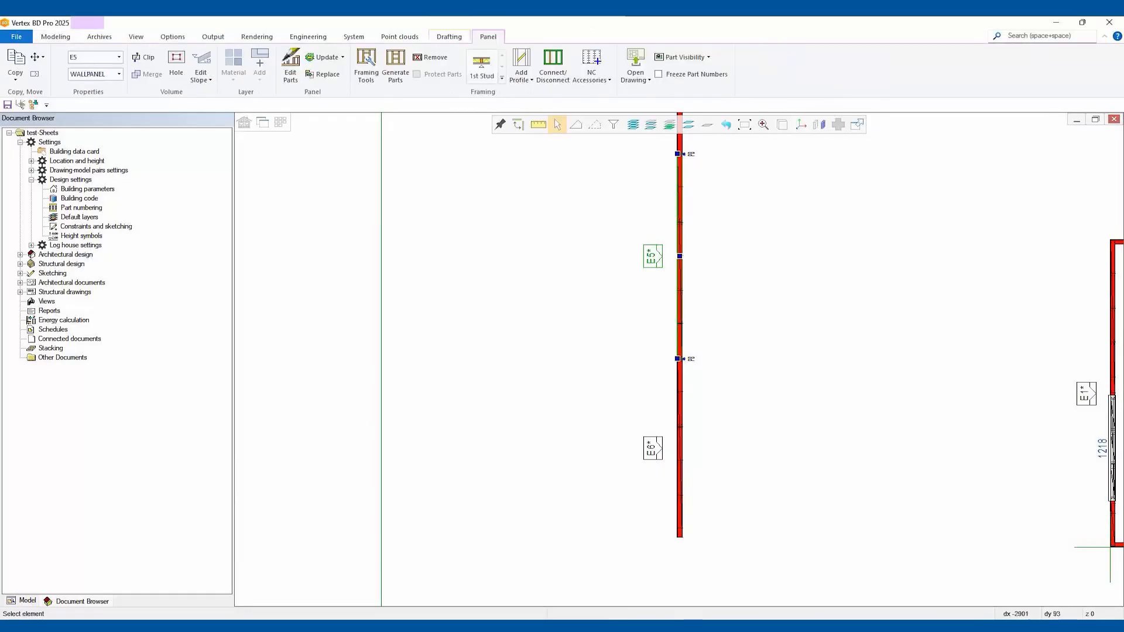
pyautogui.rightClick(522, 239)
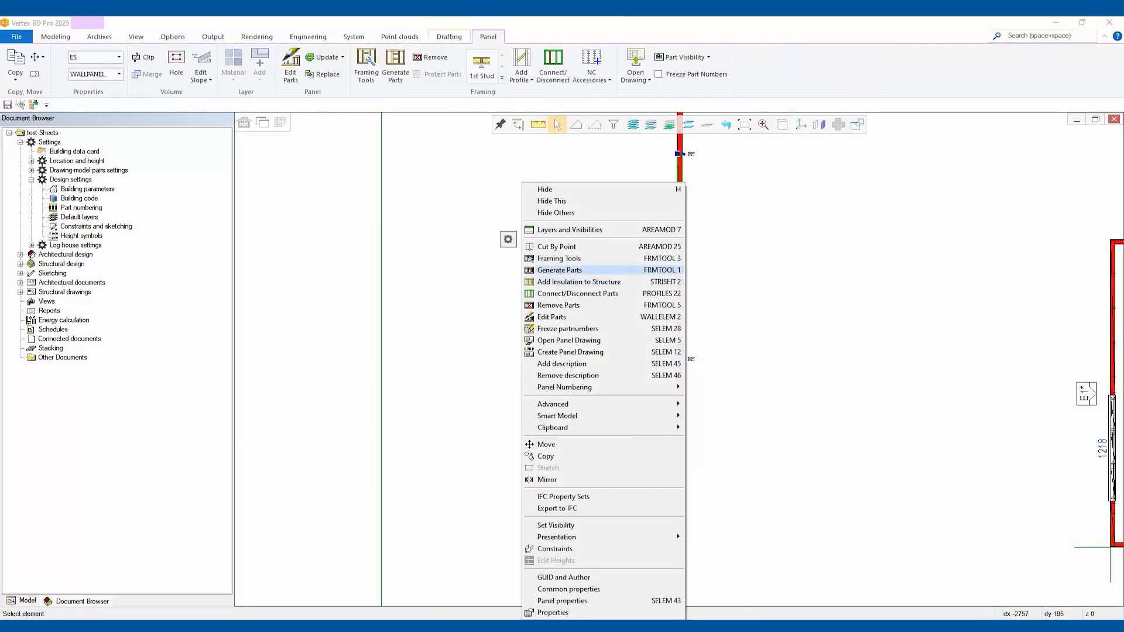
pyautogui.click(570, 352)
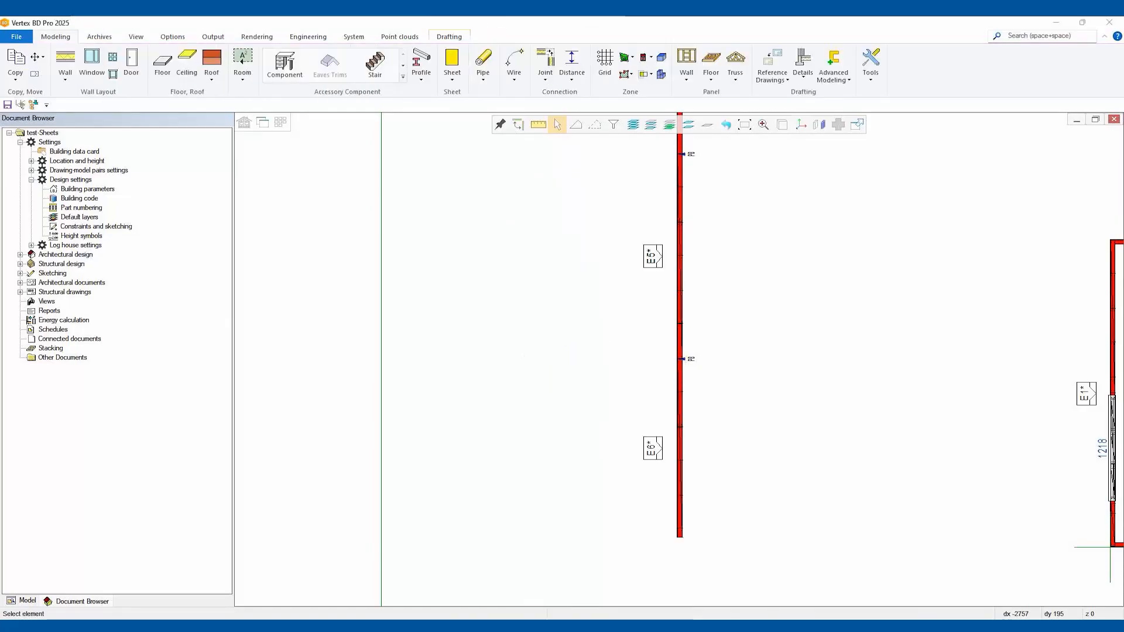
pyautogui.click(526, 388)
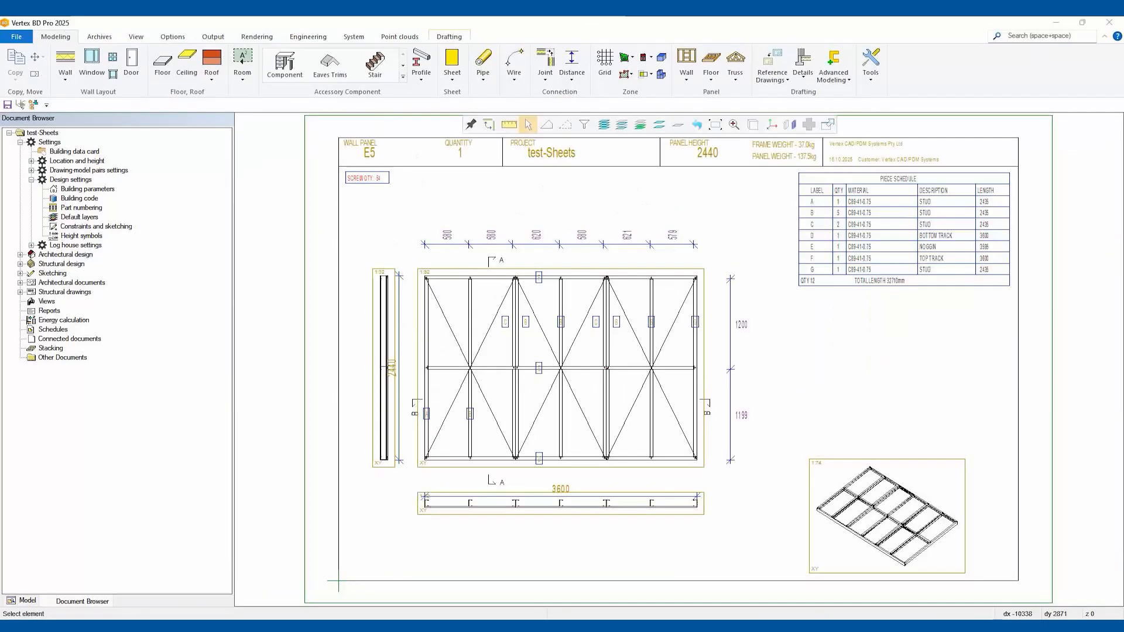
# Copy the complete E5 panel drawing, including its title block and piece schedule, about 309 mm horizontally to the right of the original
pyautogui.scroll(-4, 699, 348)
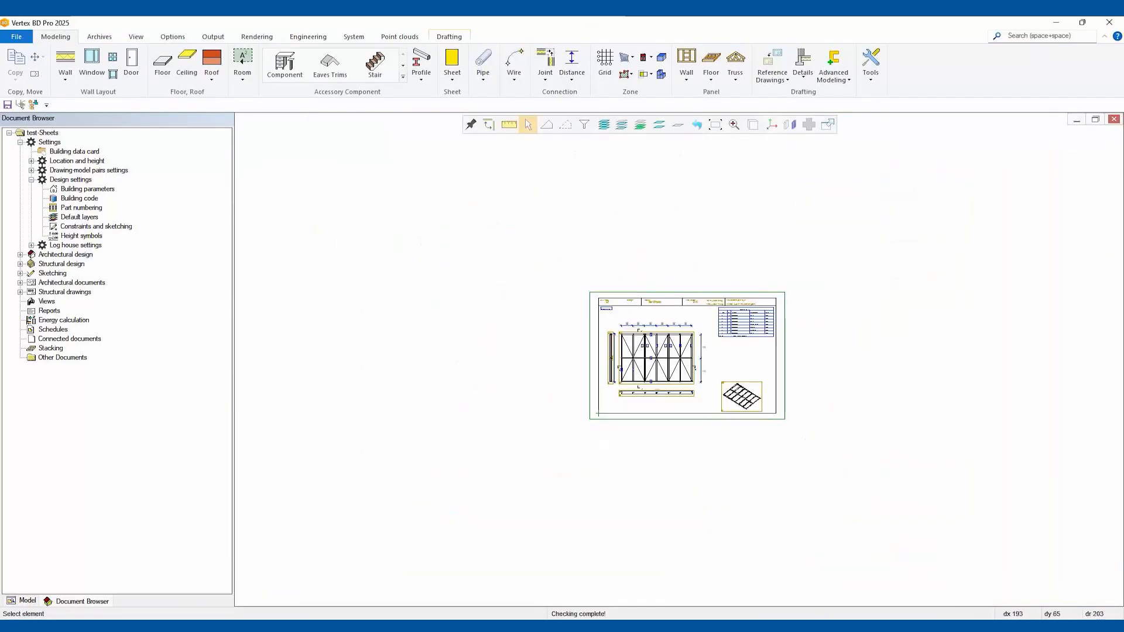
pyautogui.scroll(1, 826, 405)
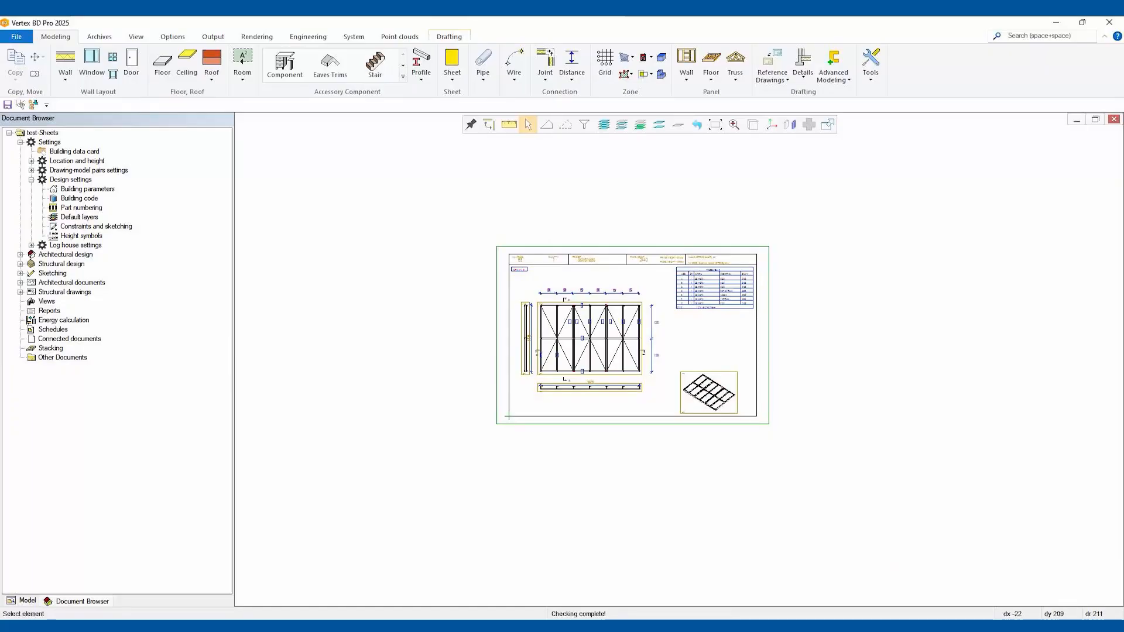
pyautogui.moveTo(489, 231); pyautogui.dragTo(802, 434)
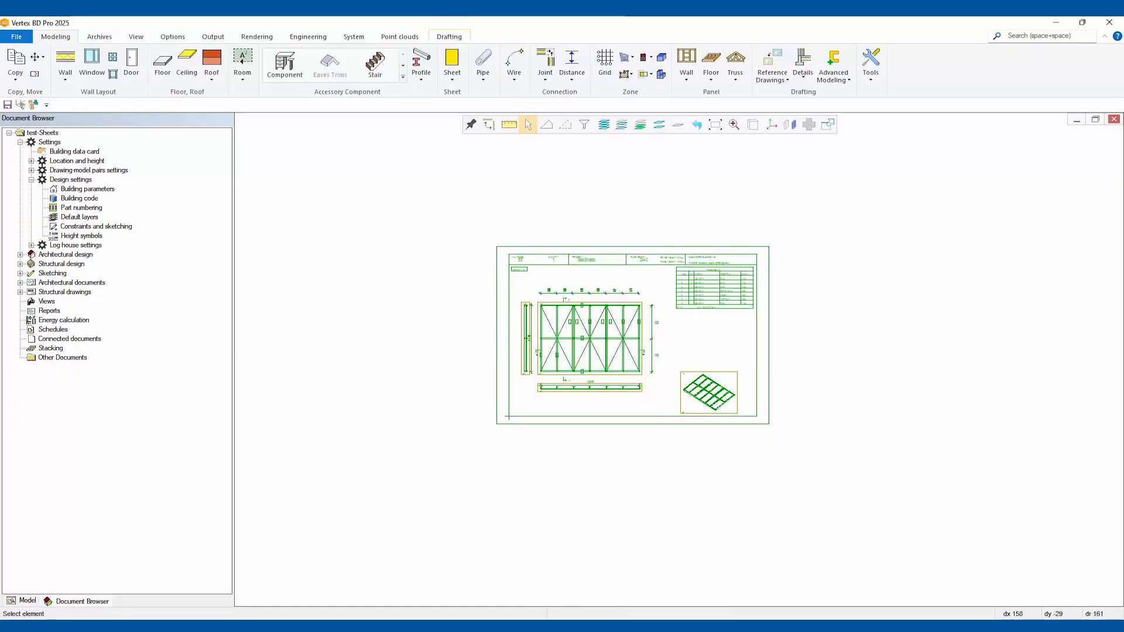
pyautogui.rightClick(606, 440)
pyautogui.click(629, 516)
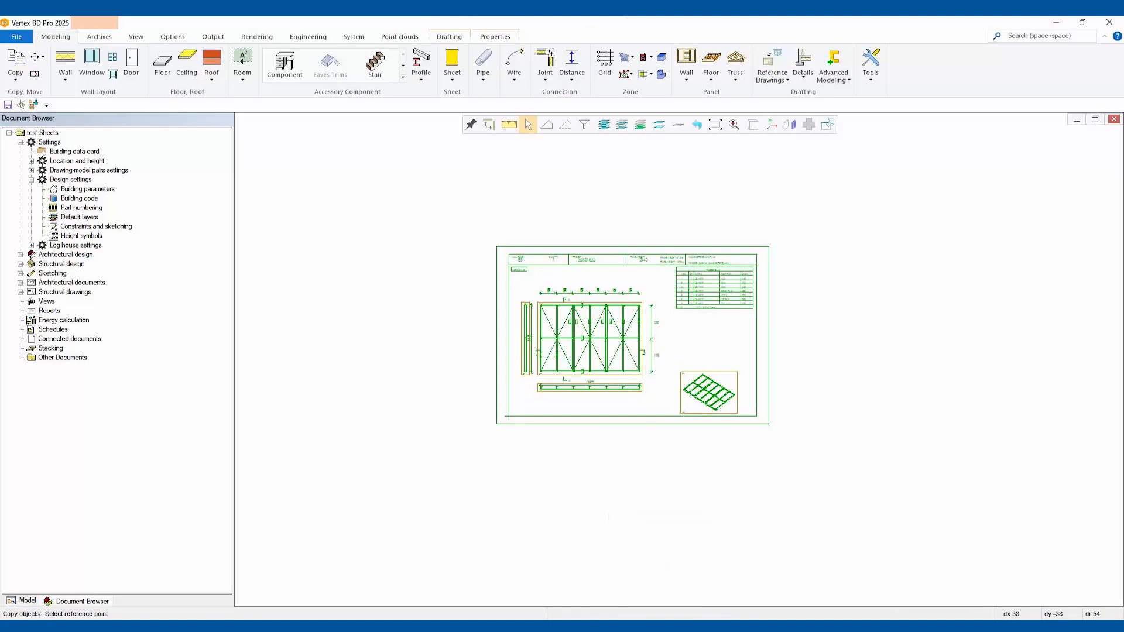
pyautogui.click(512, 438)
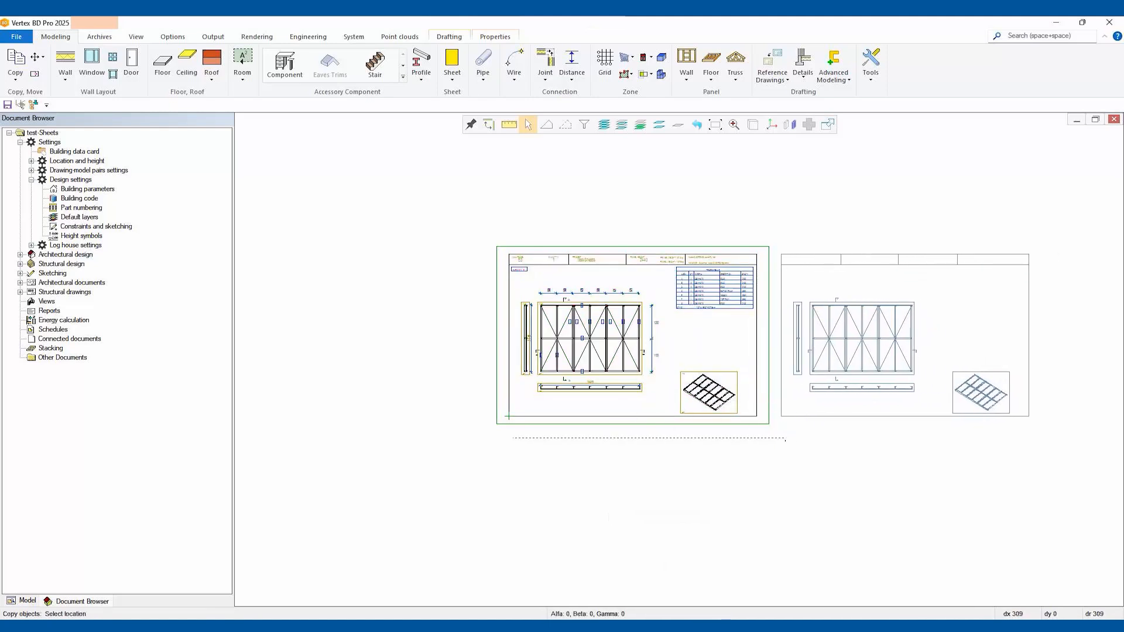
pyautogui.click(785, 440)
pyautogui.press('Escape')
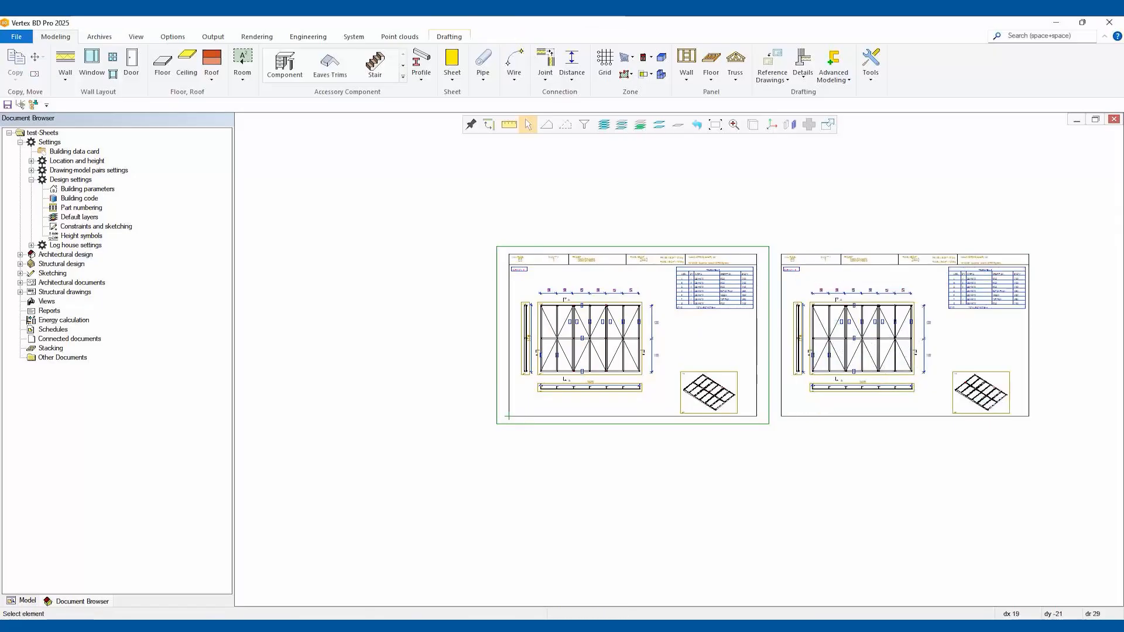
pyautogui.scroll(5, 652, 312)
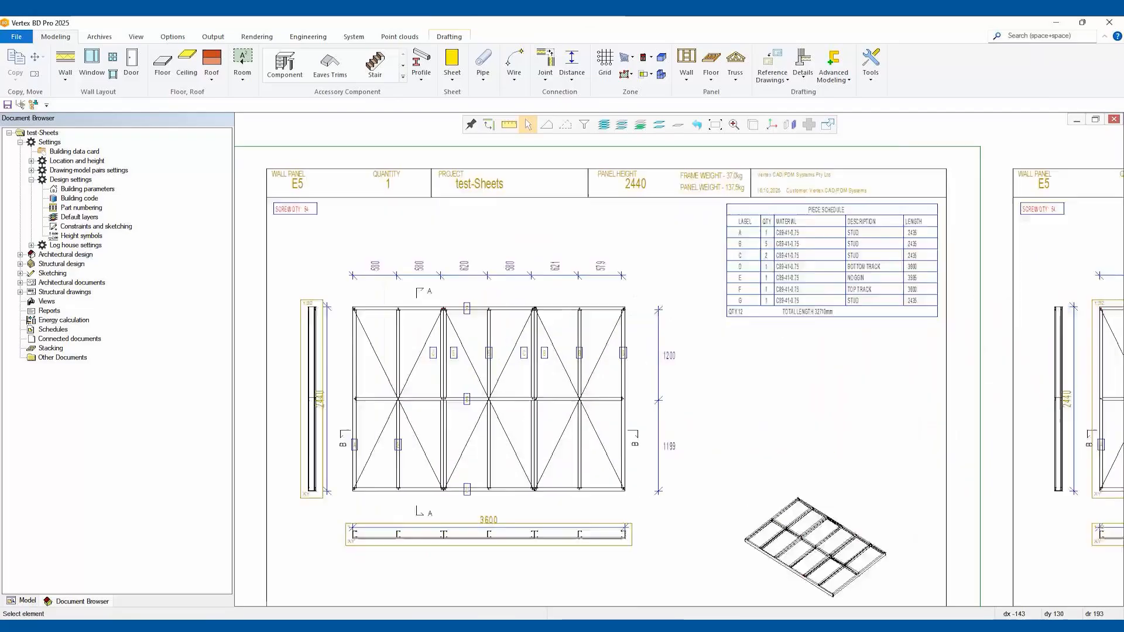
# Turn off the parts of the Sheathing layer in the main framing view of the original E5 panel drawing
pyautogui.scroll(-2, 1076, 452)
pyautogui.click(602, 424)
pyautogui.rightClick(628, 328)
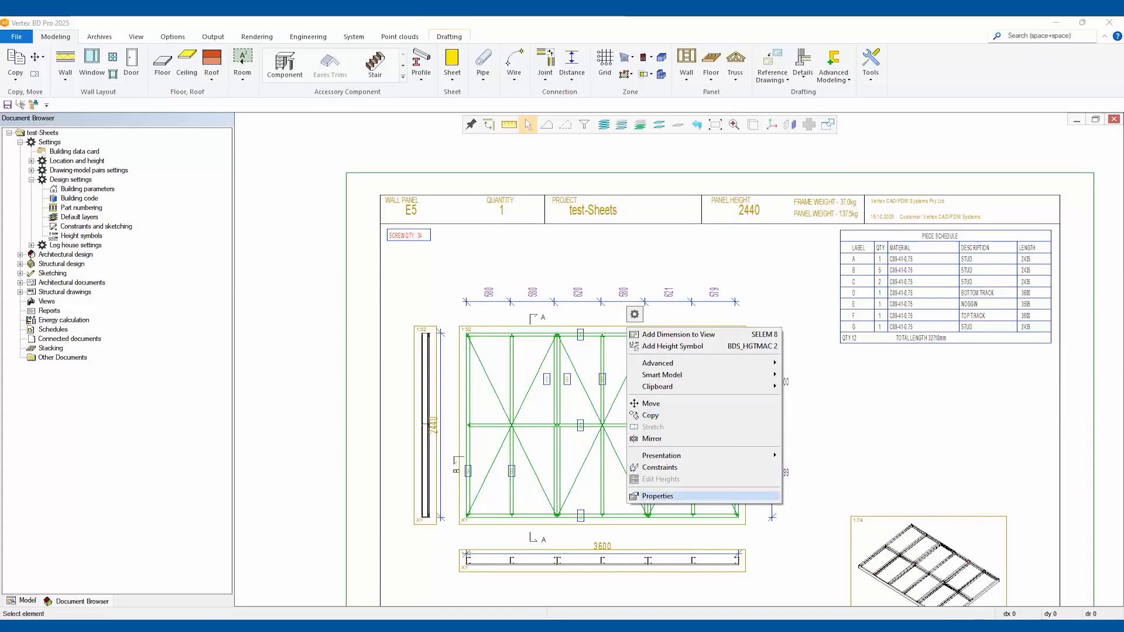
pyautogui.click(656, 496)
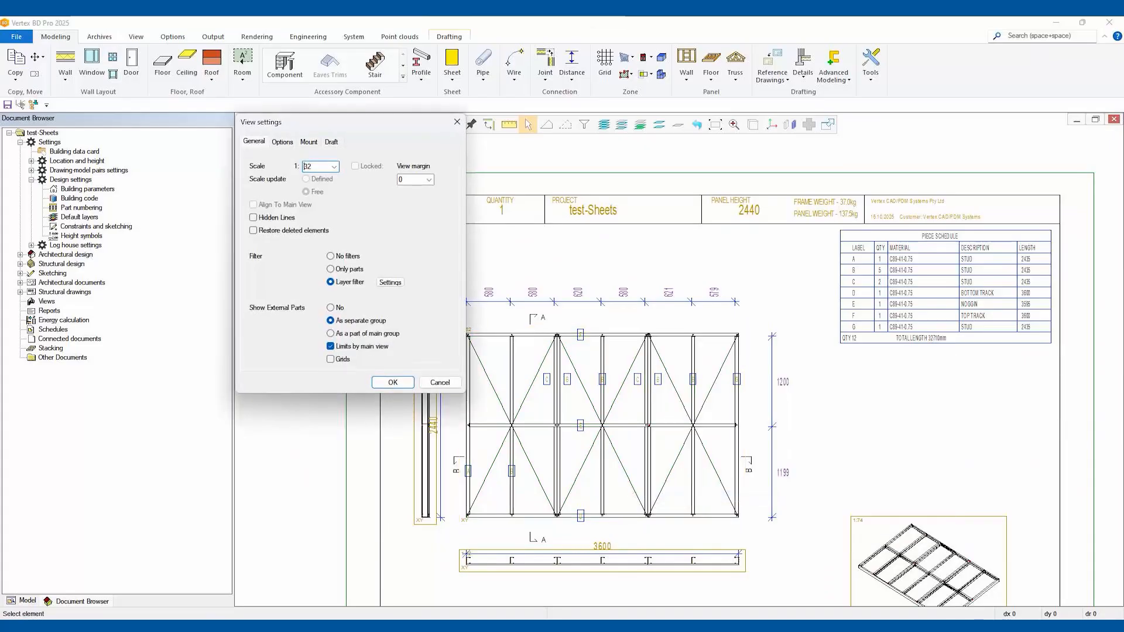
pyautogui.press('Return')
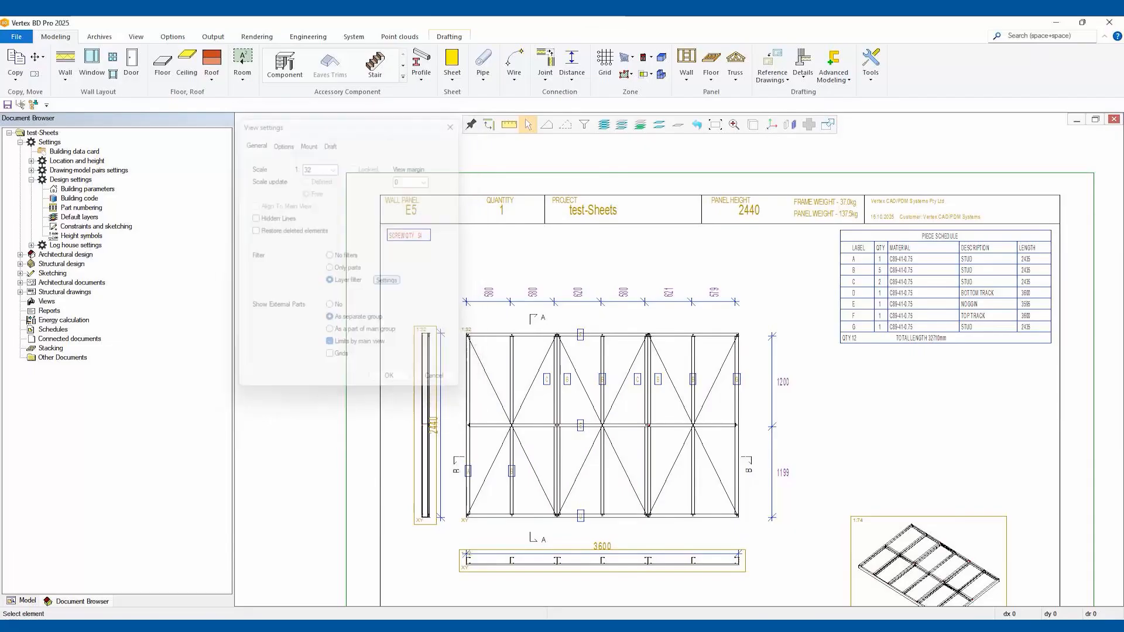
pyautogui.click(436, 162)
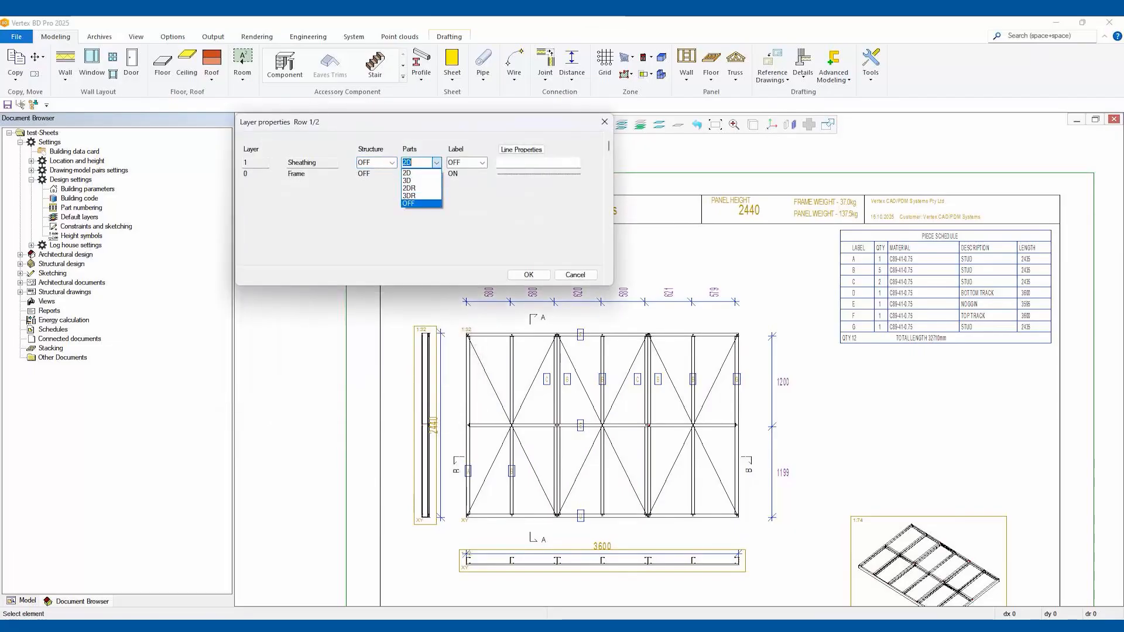
pyautogui.click(421, 204)
pyautogui.click(482, 162)
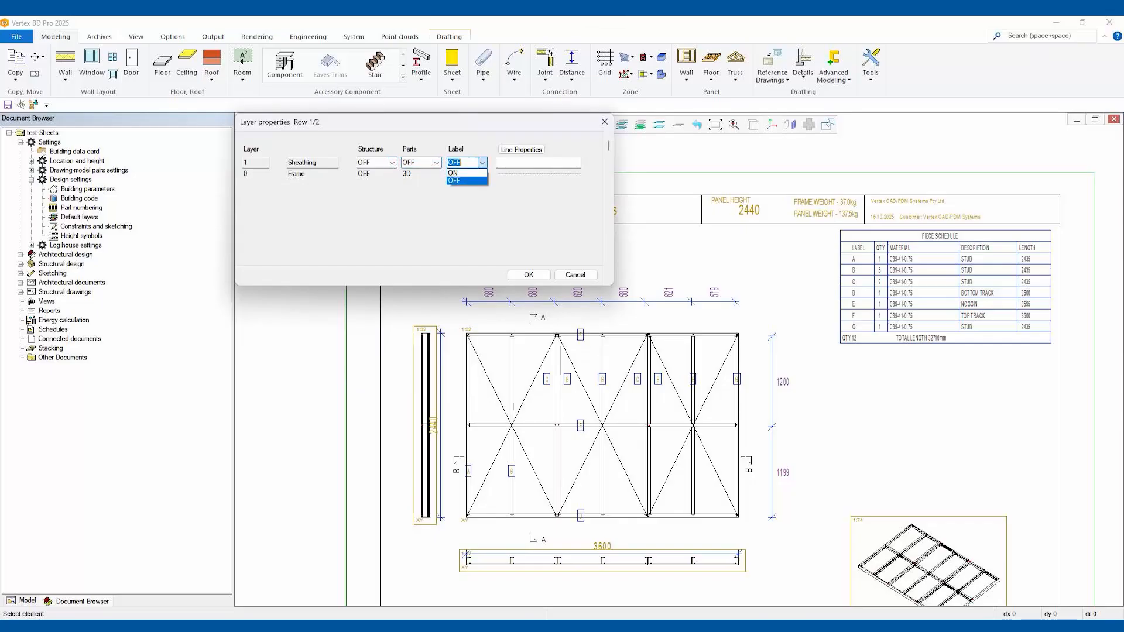
pyautogui.press('Return')
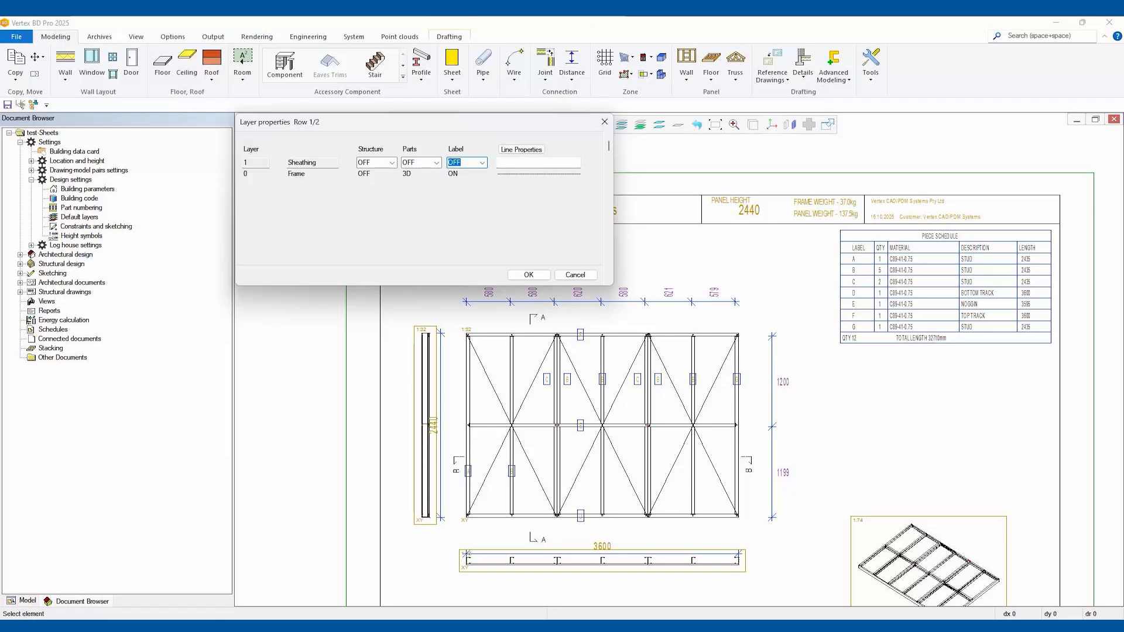
pyautogui.click(528, 274)
pyautogui.click(392, 382)
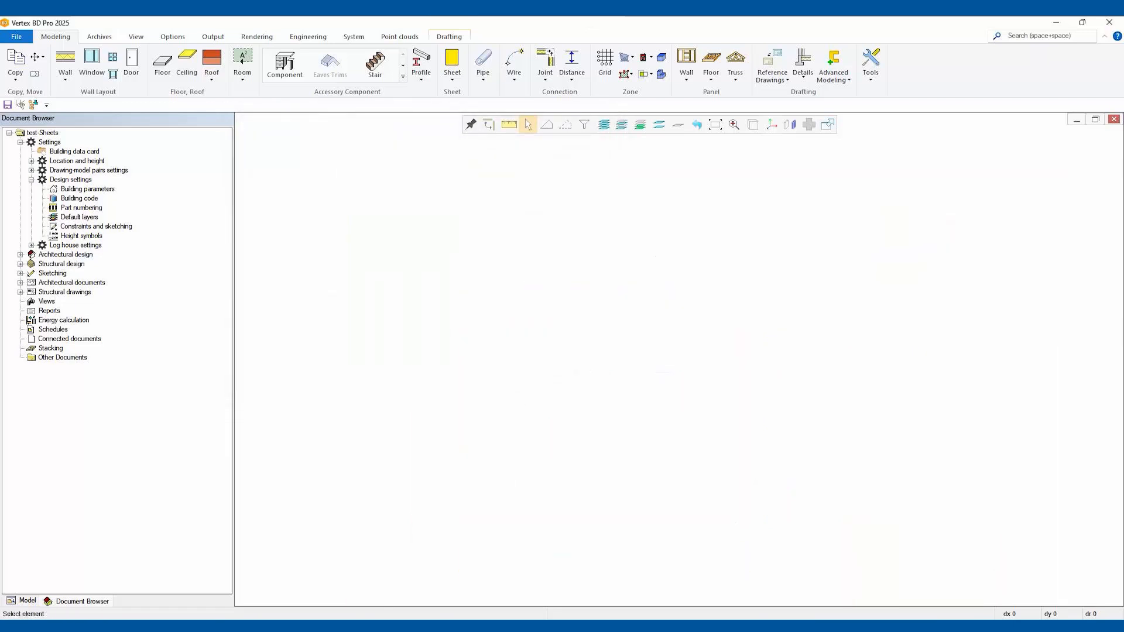
pyautogui.press('Escape')
# Delete the narrow side section view and the piece schedule from the copied E5 panel drawing
pyautogui.scroll(-4, 673, 275)
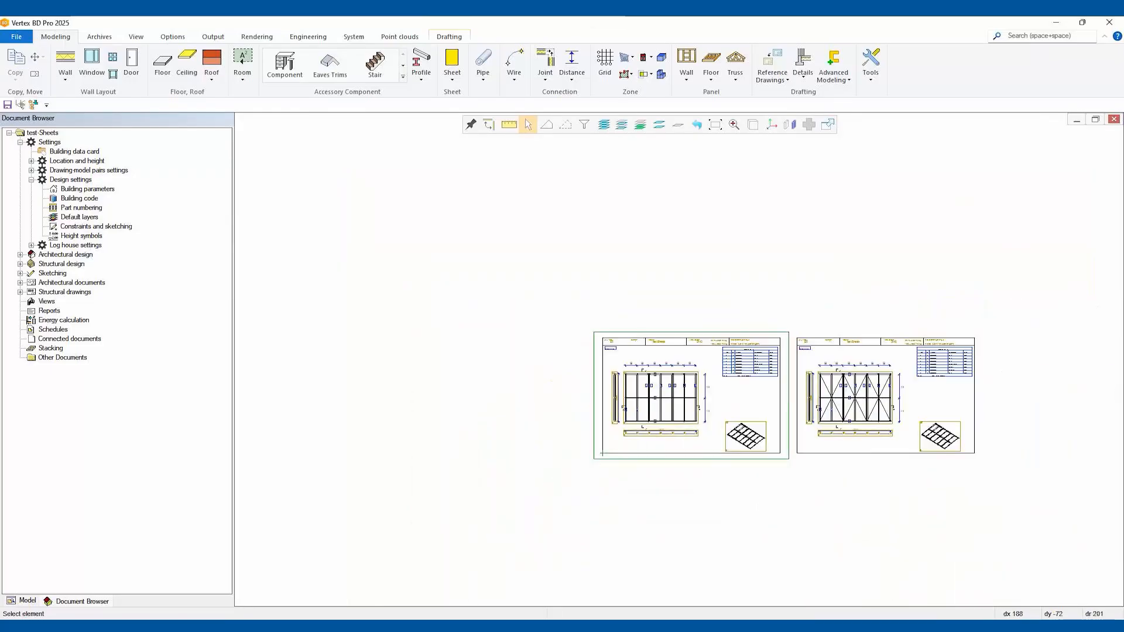
pyautogui.scroll(3, 1027, 433)
pyautogui.scroll(-2, 679, 351)
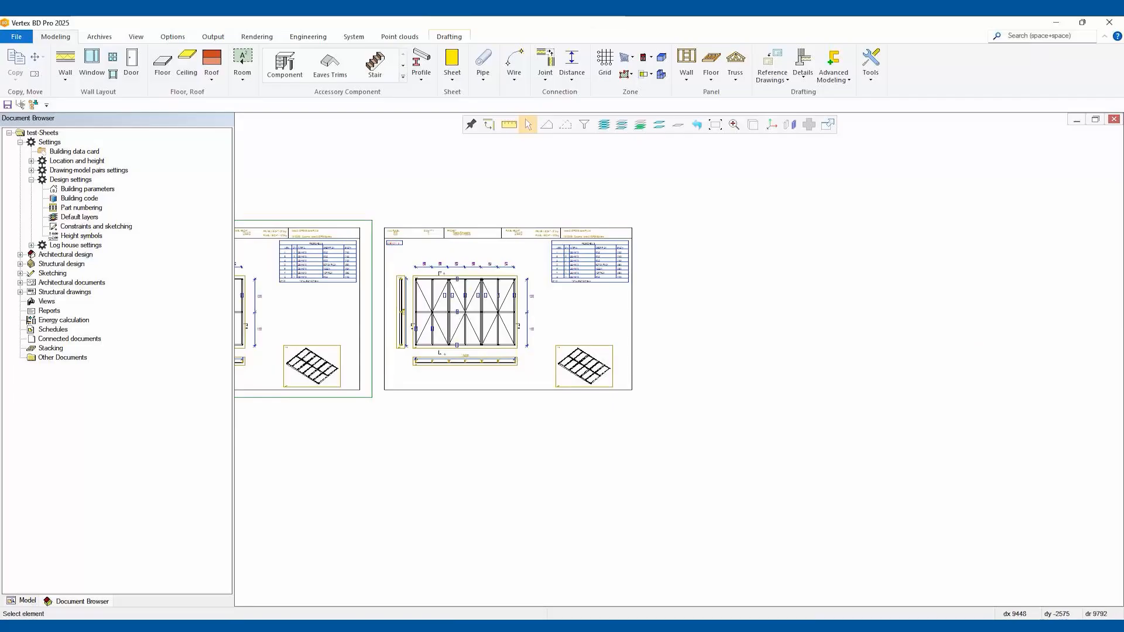
pyautogui.scroll(3, 673, 349)
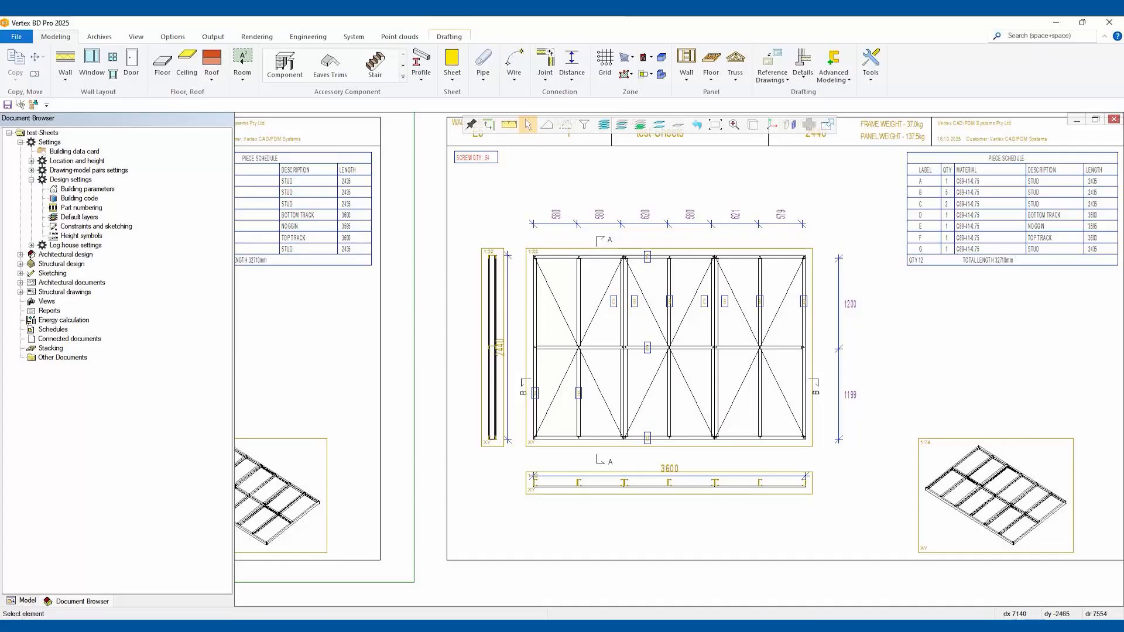
pyautogui.click(492, 346)
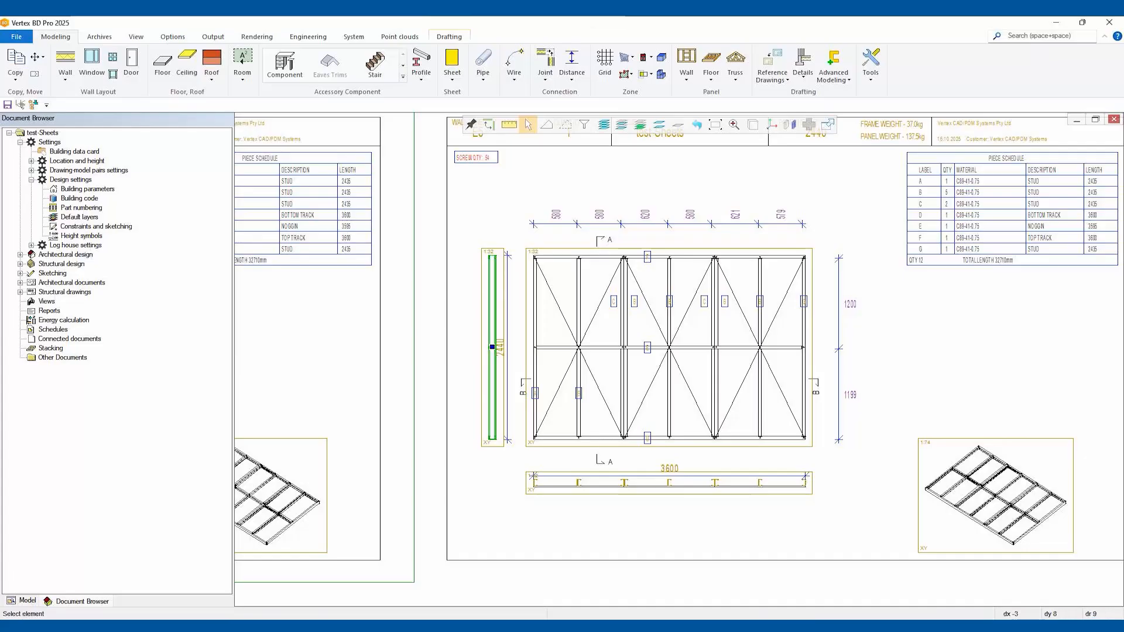
pyautogui.press('Delete')
pyautogui.click(1012, 209)
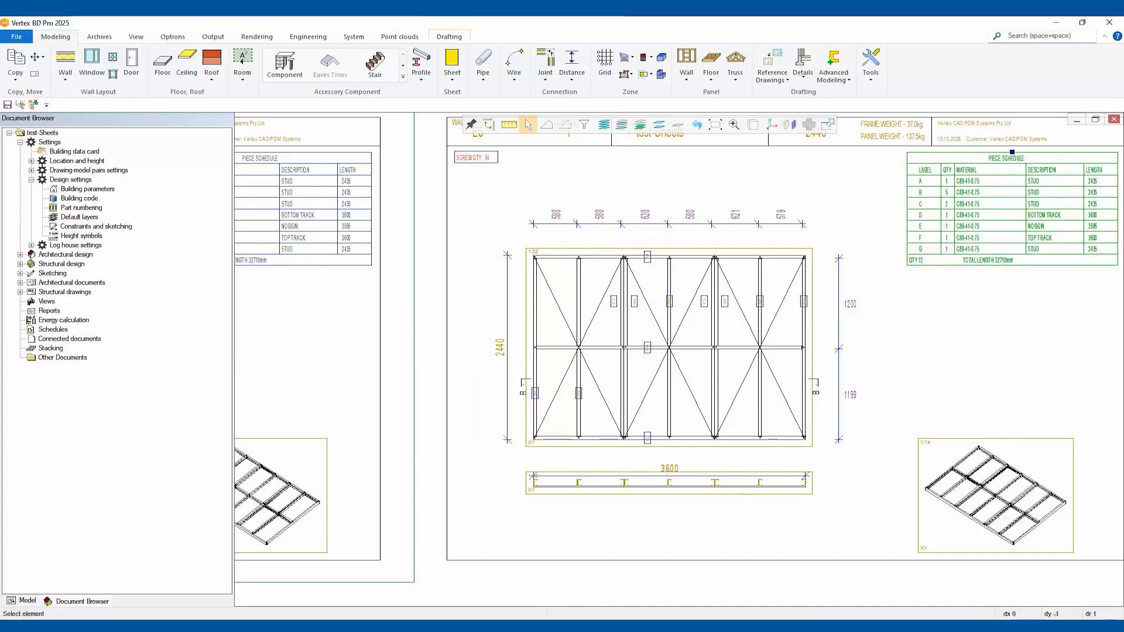
pyautogui.press('Delete')
# Set the Sheathing layer's structure and parts to 3D in the isometric view of the copied E5 drawing
pyautogui.click(999, 438)
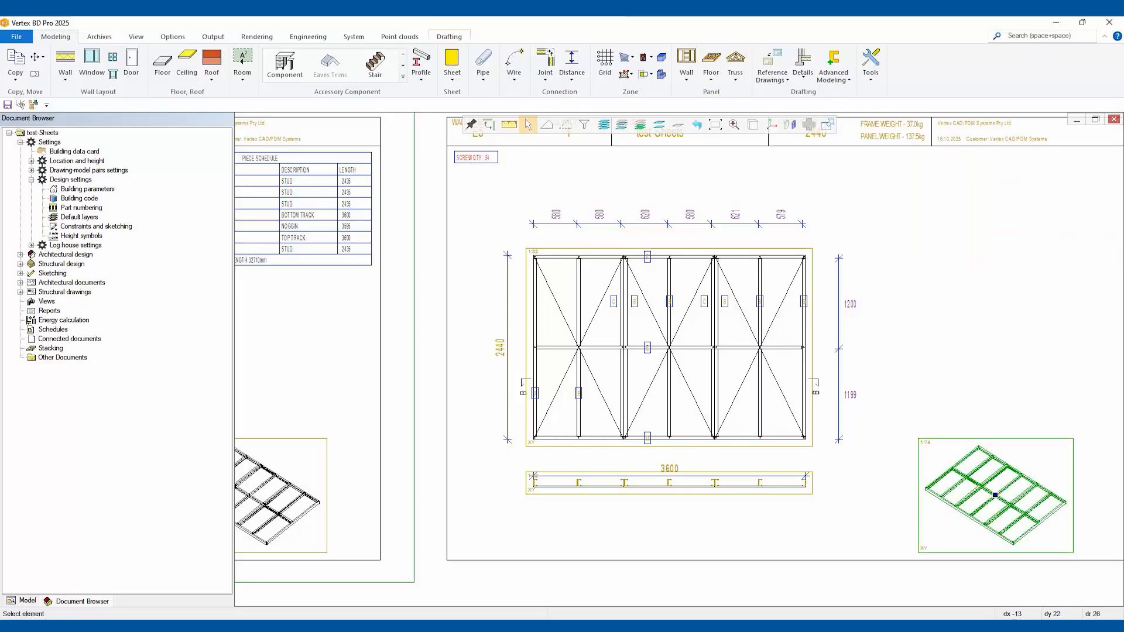
pyautogui.rightClick(963, 371)
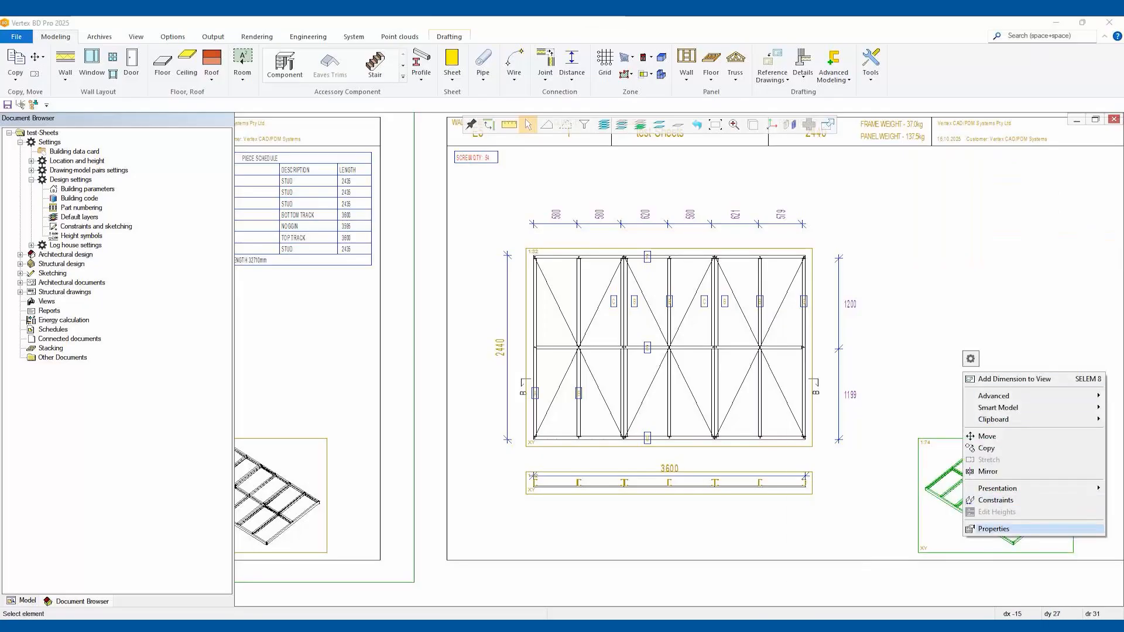
pyautogui.click(993, 529)
pyautogui.click(390, 282)
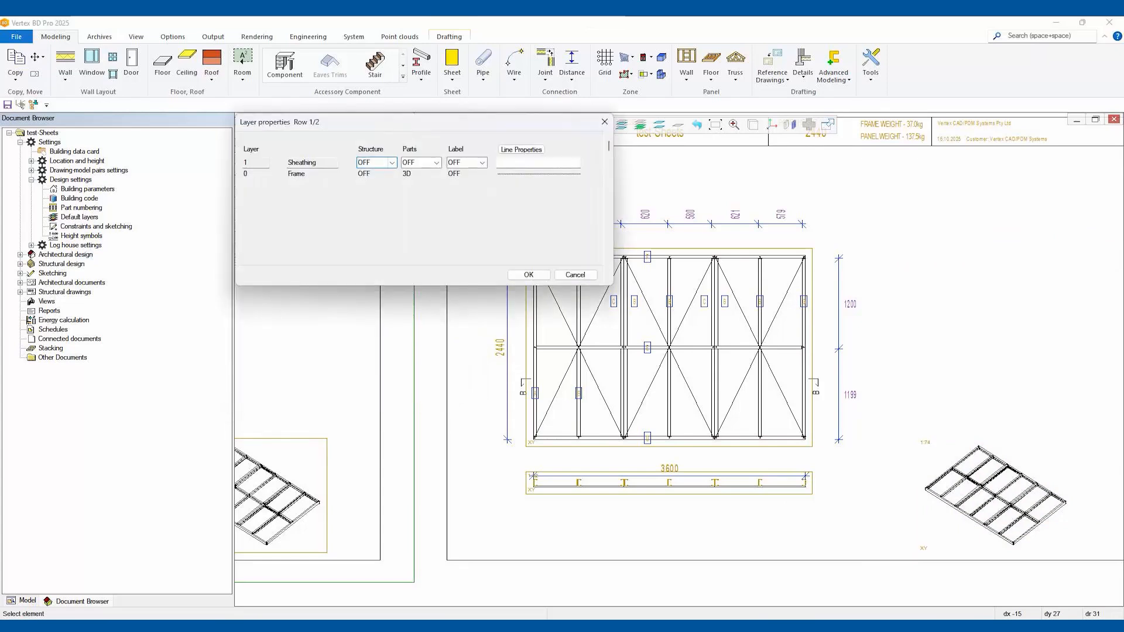
pyautogui.click(392, 162)
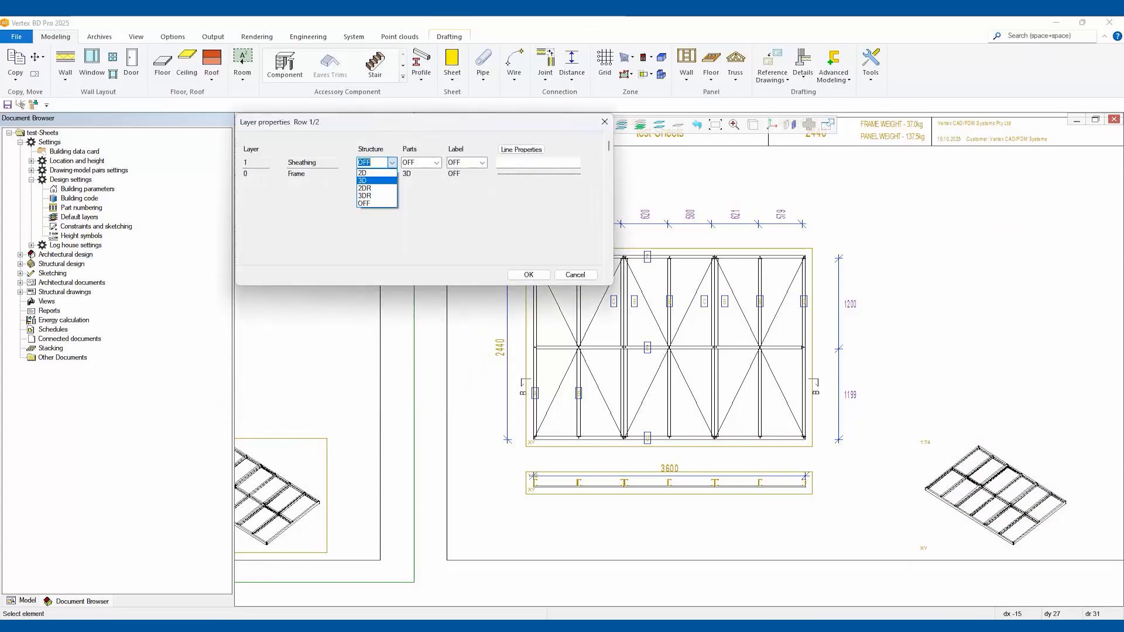
pyautogui.click(374, 181)
pyautogui.click(436, 163)
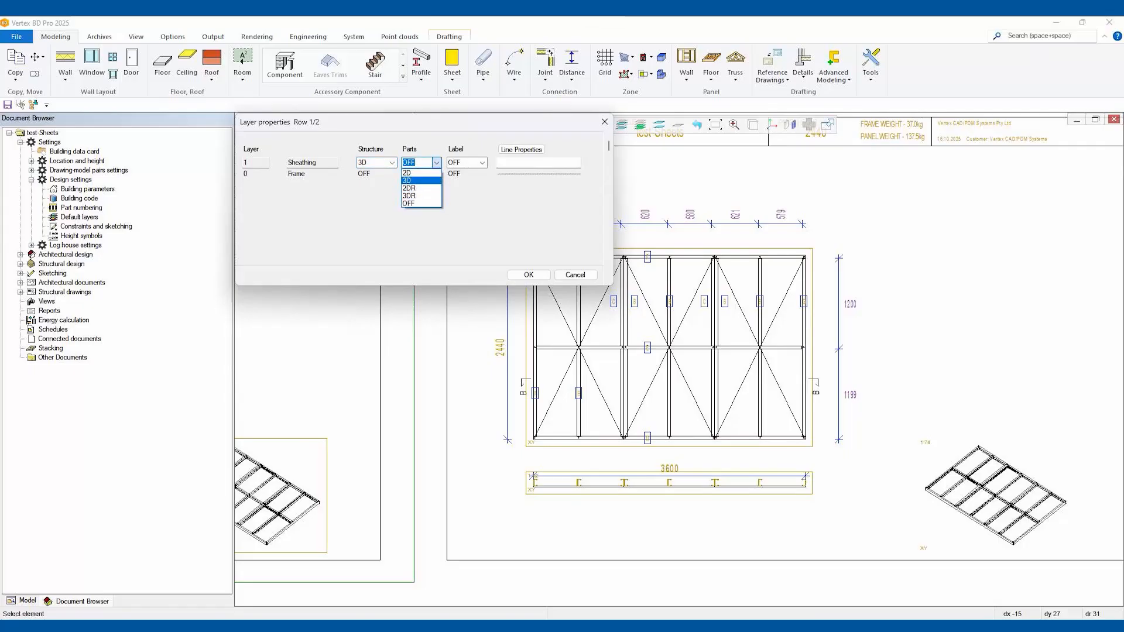
pyautogui.press('Return')
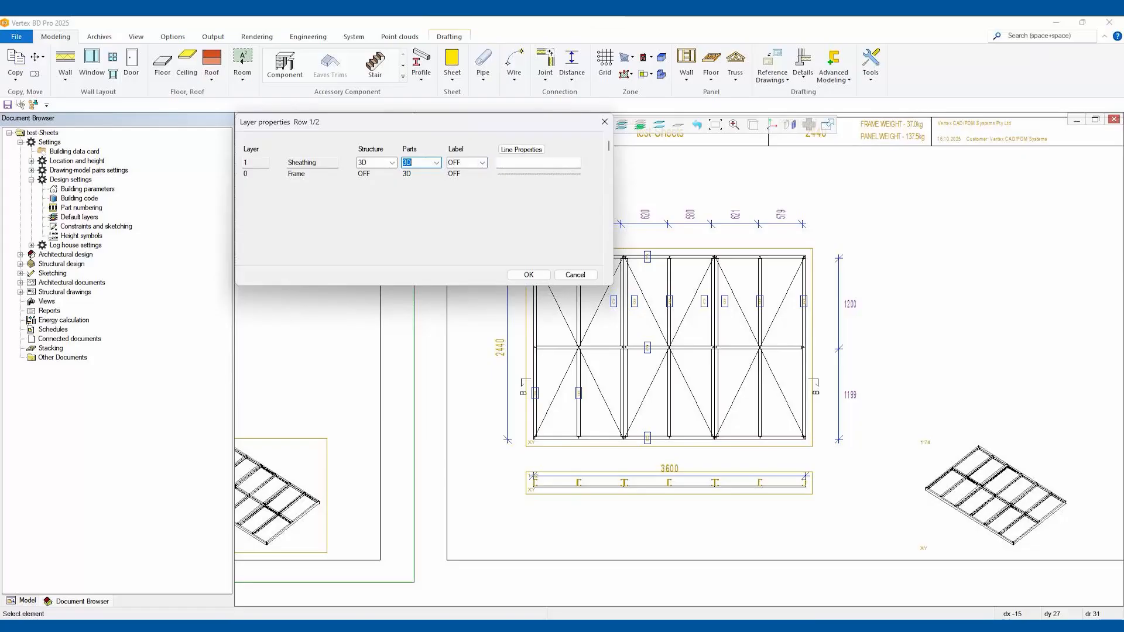
pyautogui.click(529, 274)
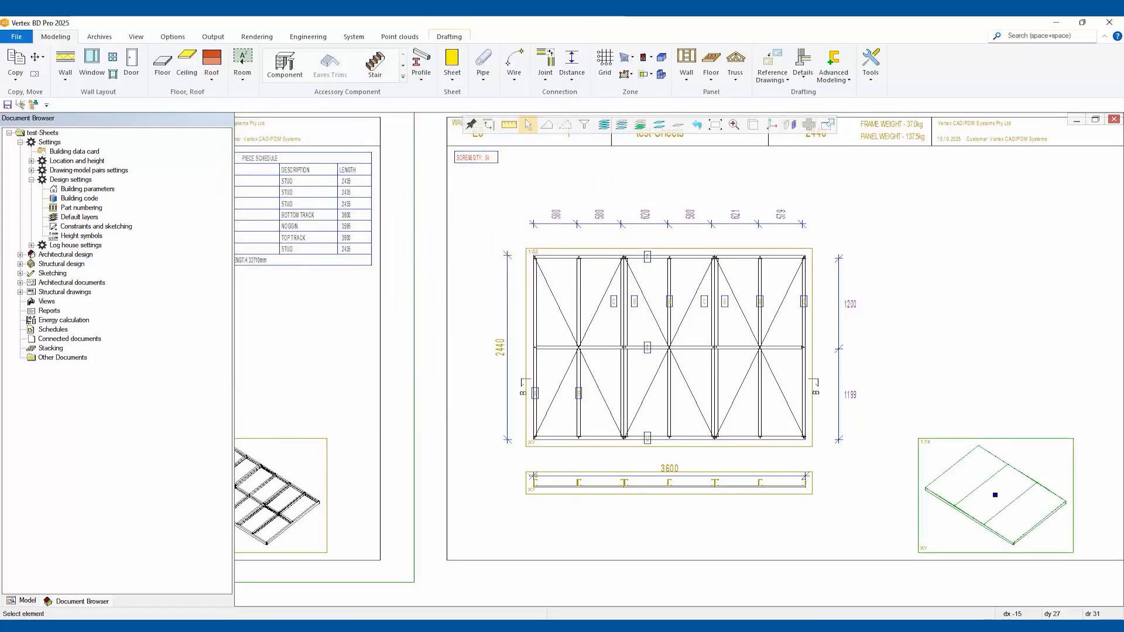
pyautogui.scroll(-3, 485, 306)
pyautogui.scroll(3, 669, 371)
pyautogui.press('Escape')
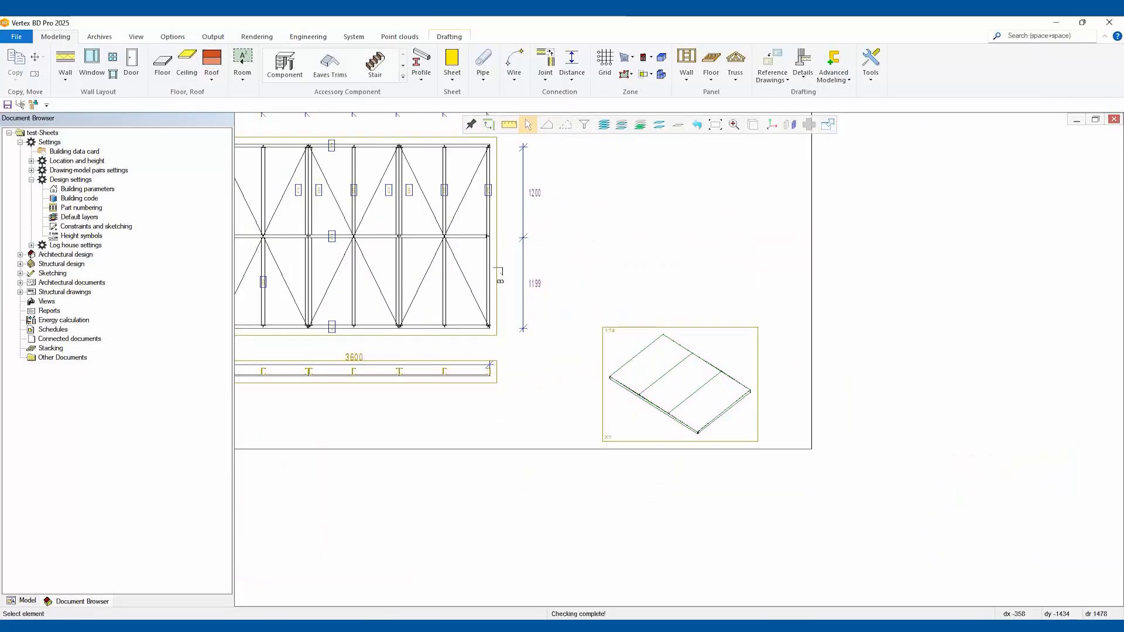
# Place the A4 sheet frame from Drawing Forms/Publisher, rotated to landscape at angle 0, around each of the two E5 drawings
pyautogui.scroll(-3, 701, 357)
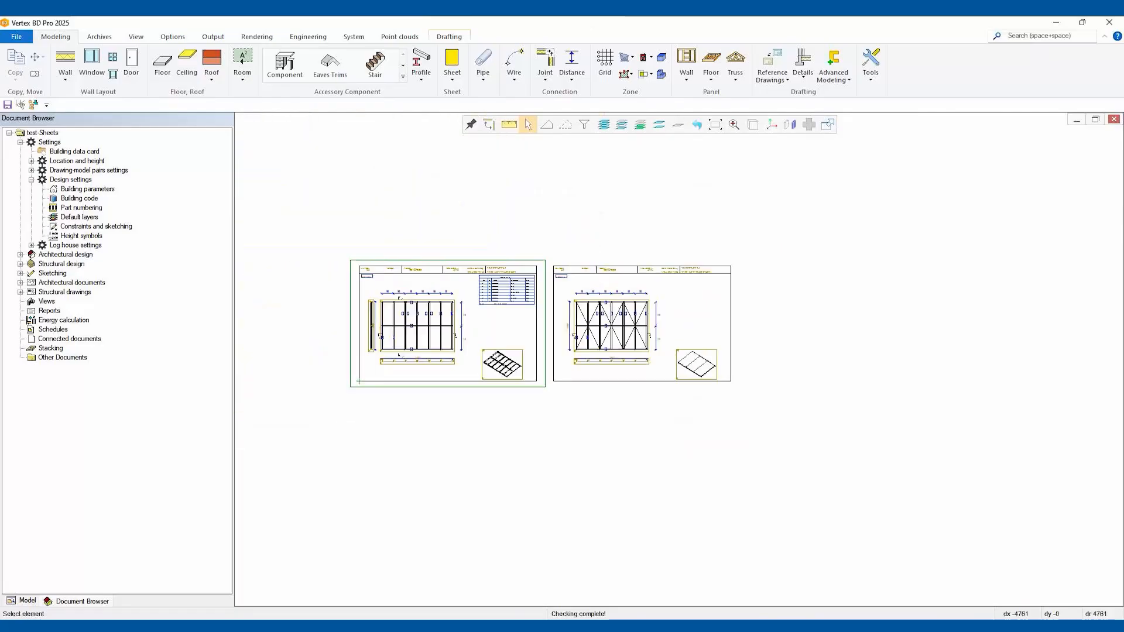
pyautogui.scroll(2, 387, 308)
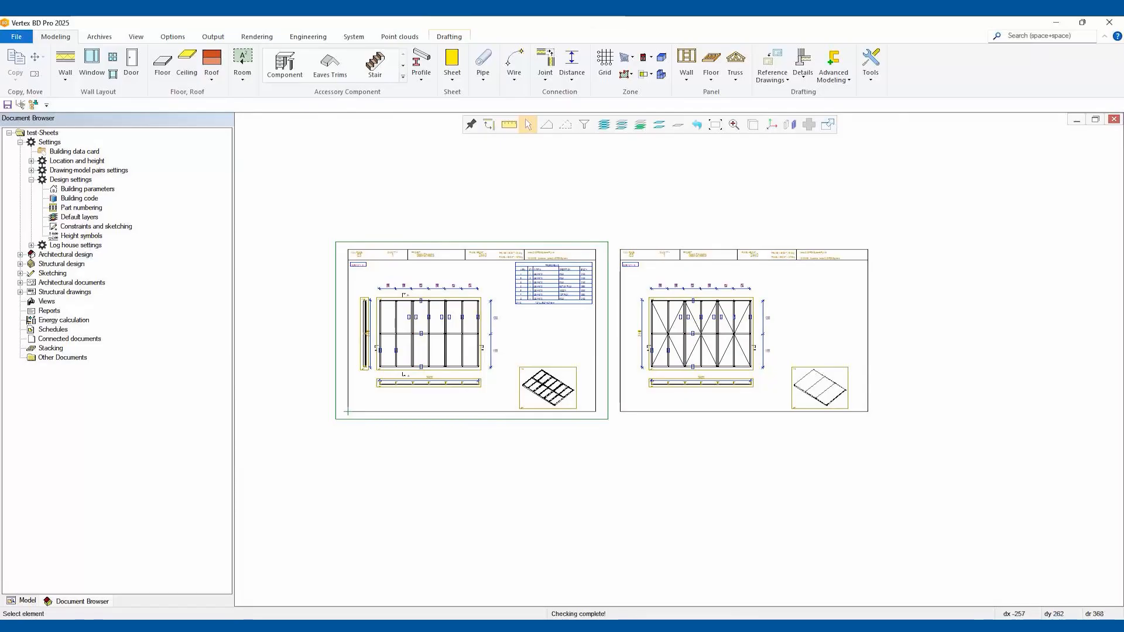
pyautogui.click(285, 63)
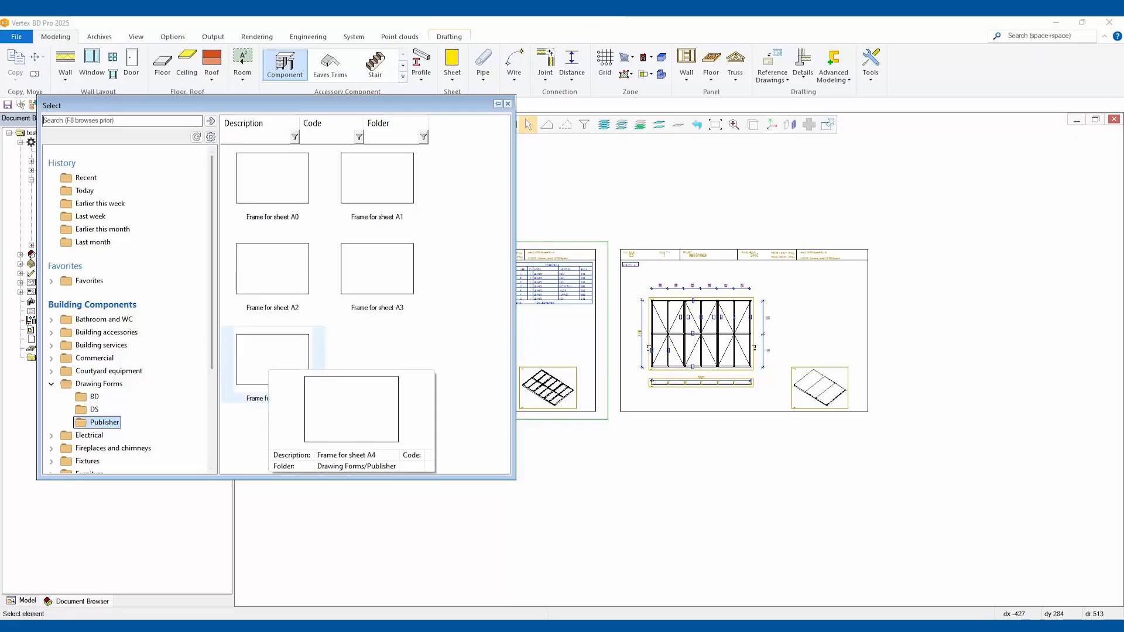
pyautogui.doubleClick(272, 360)
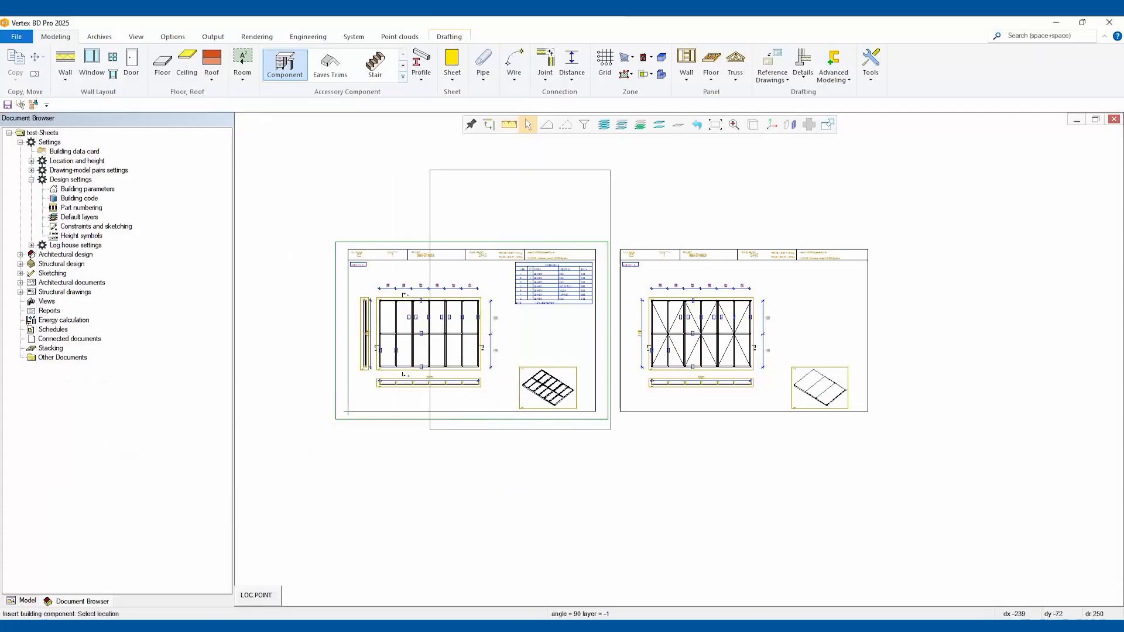
pyautogui.rightClick(558, 350)
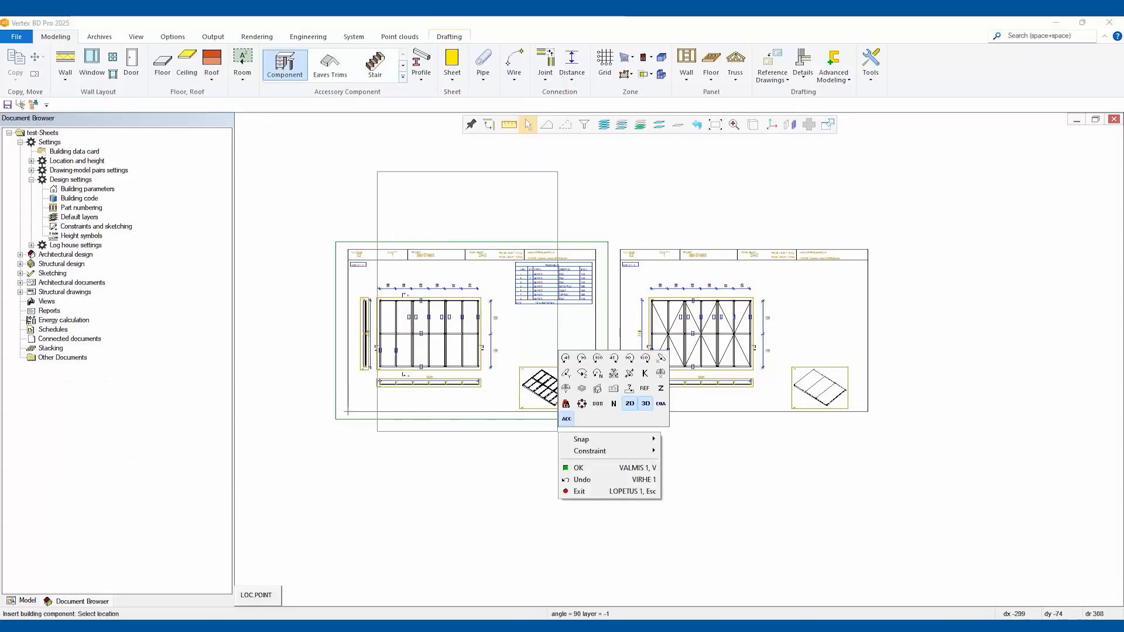
pyautogui.click(629, 358)
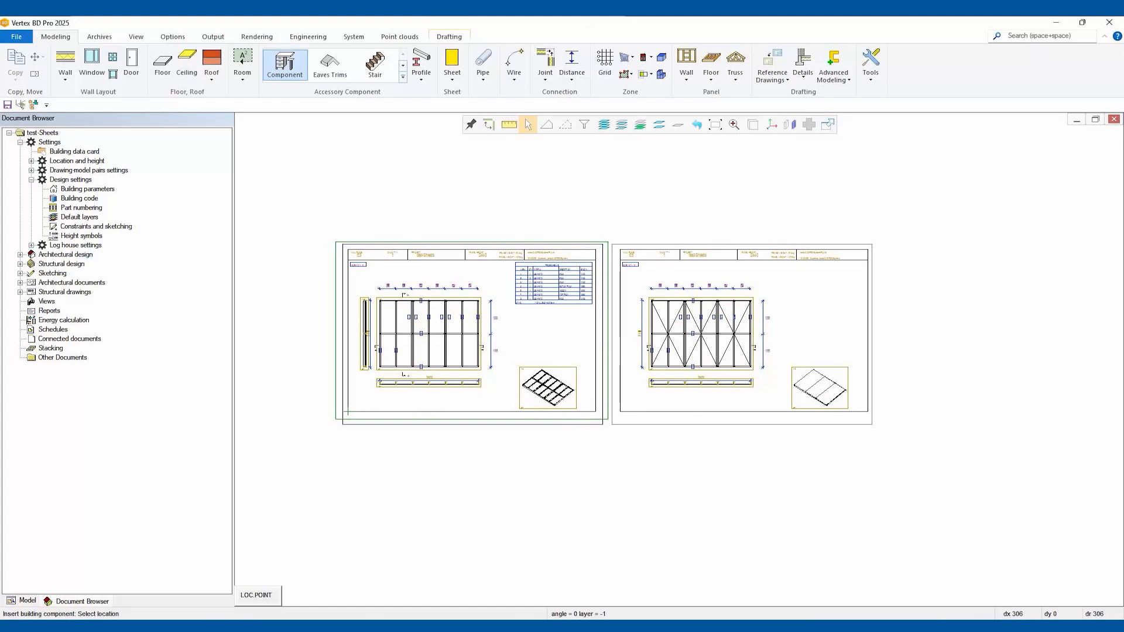
pyautogui.click(612, 424)
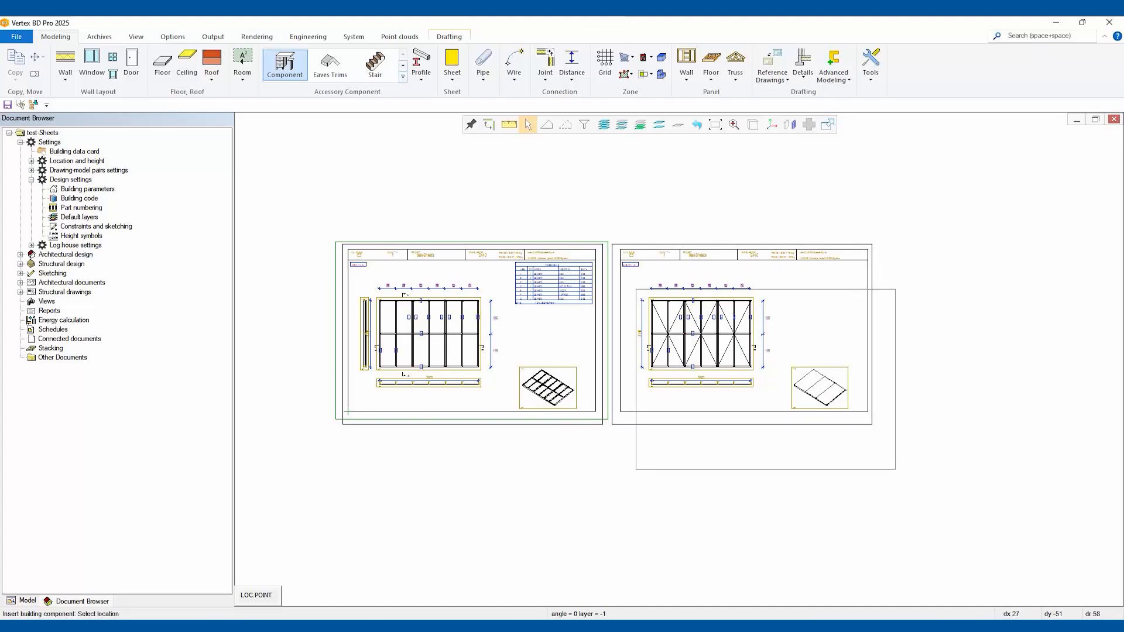
pyautogui.press('Escape')
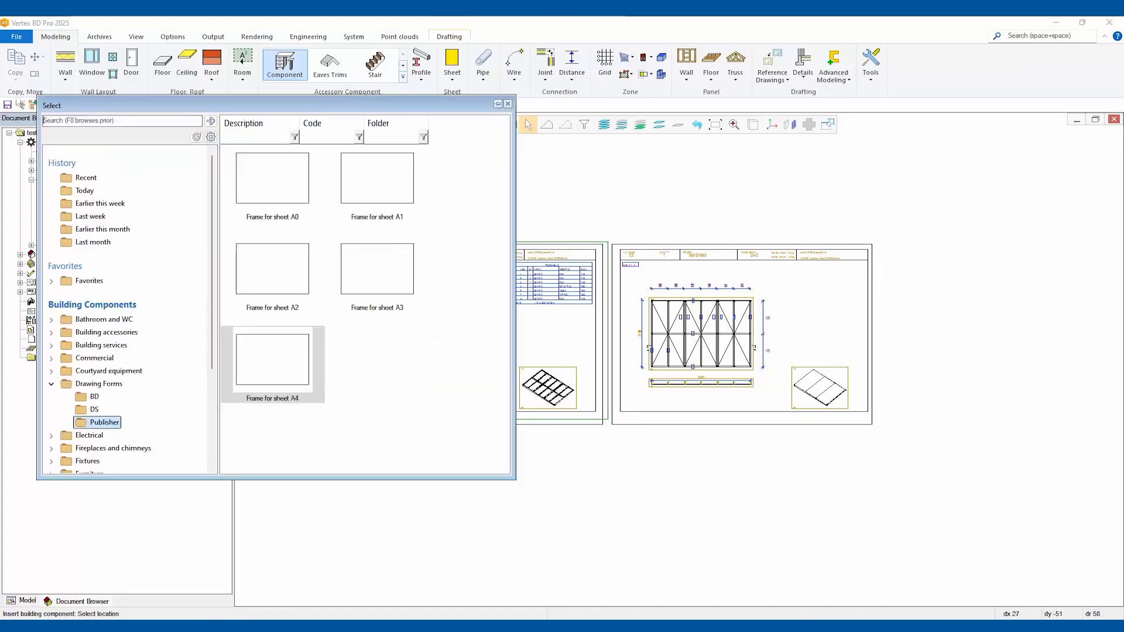
pyautogui.press('Escape')
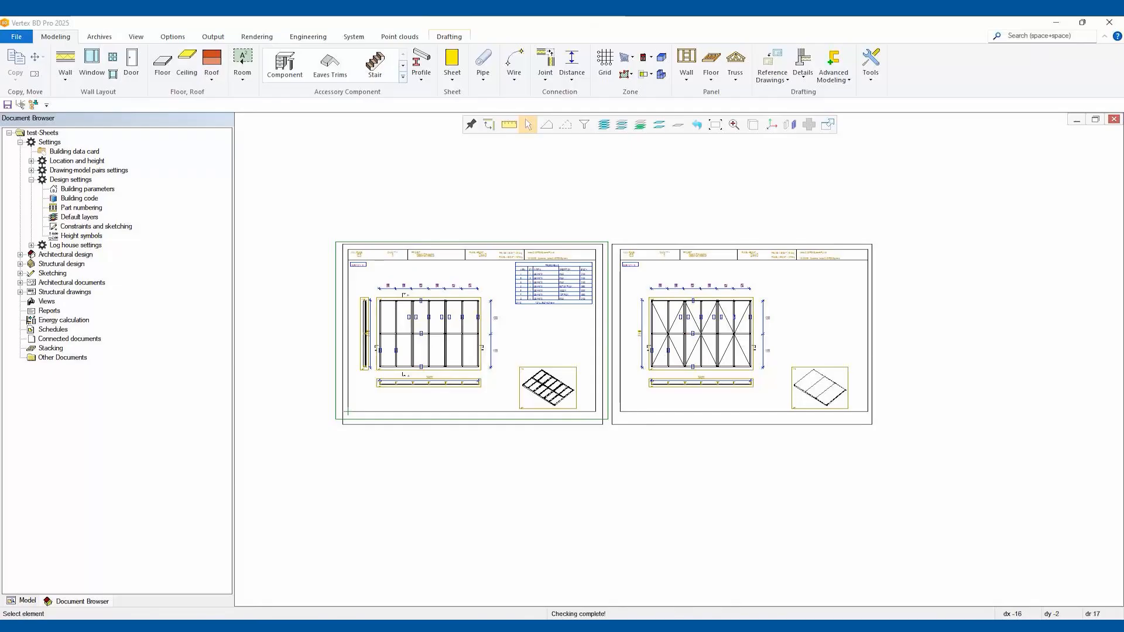
pyautogui.scroll(2, 411, 464)
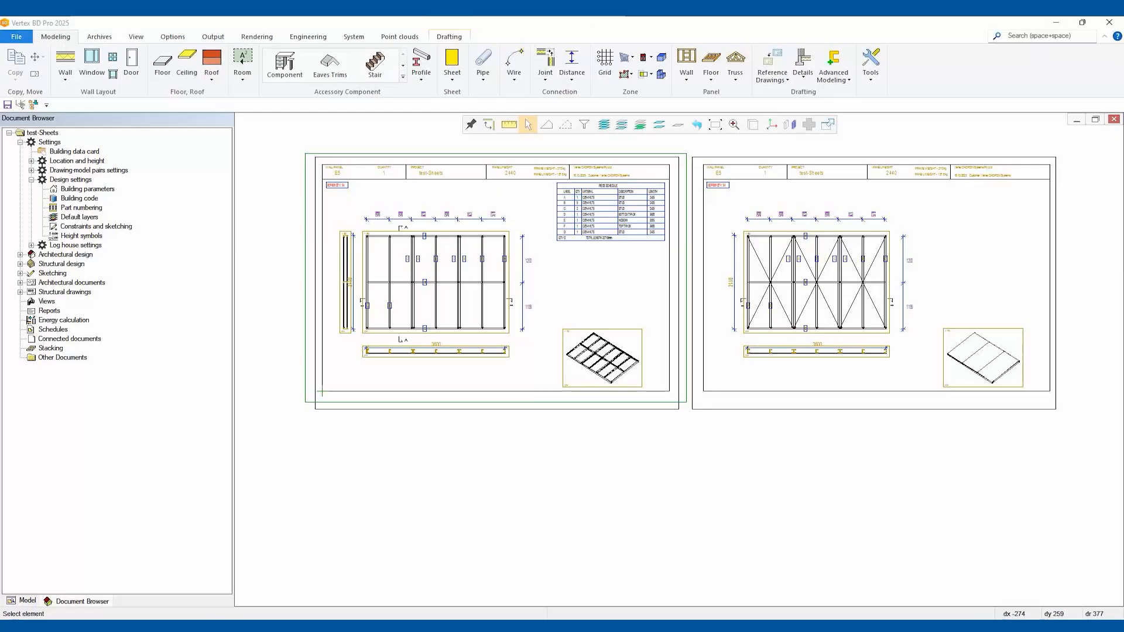
pyautogui.click(16, 37)
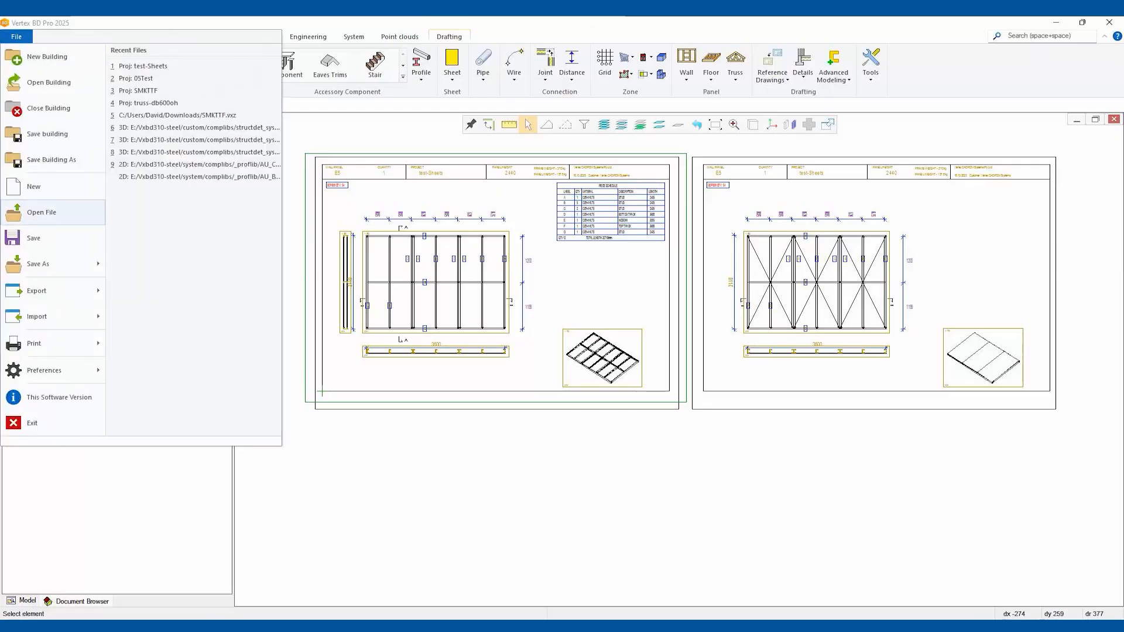
pyautogui.moveTo(37, 291)
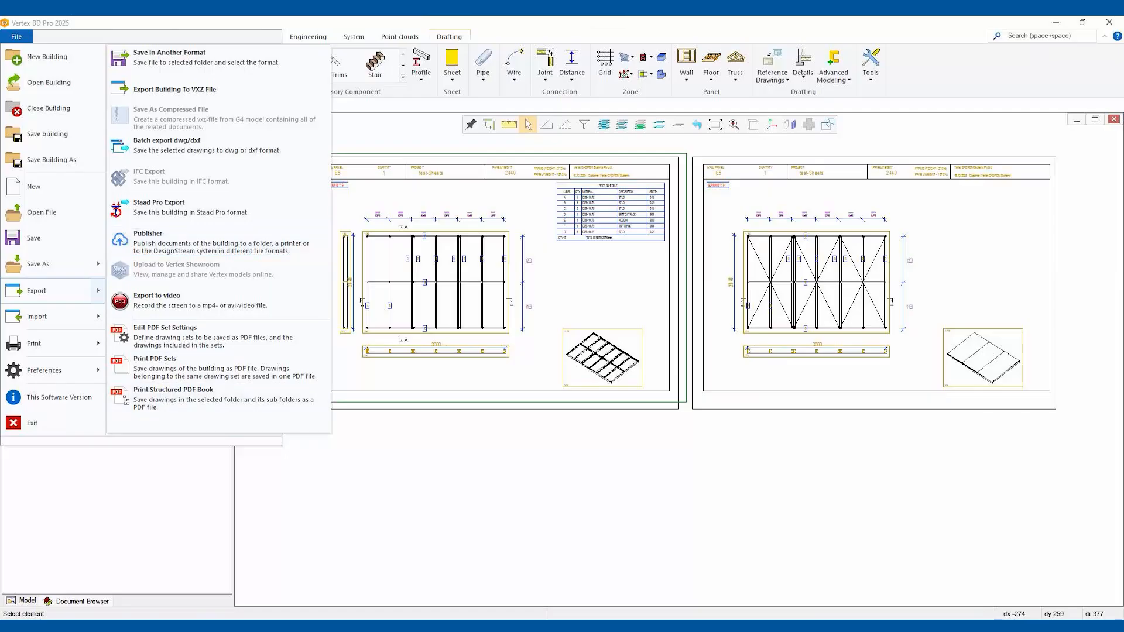
pyautogui.press('Escape')
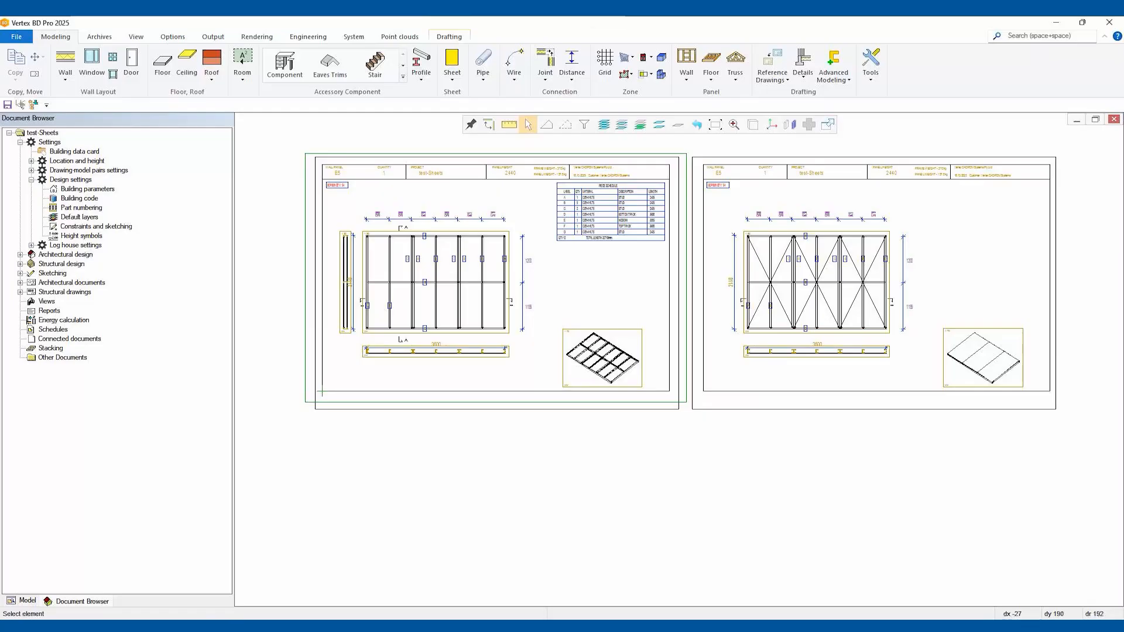
pyautogui.click(353, 36)
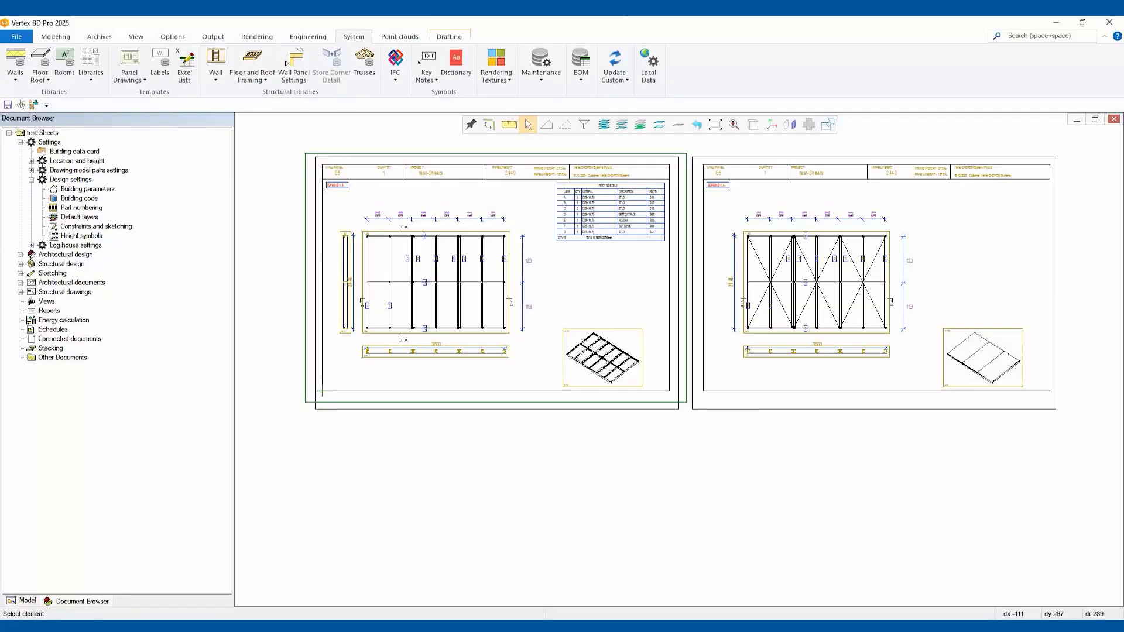
pyautogui.click(130, 67)
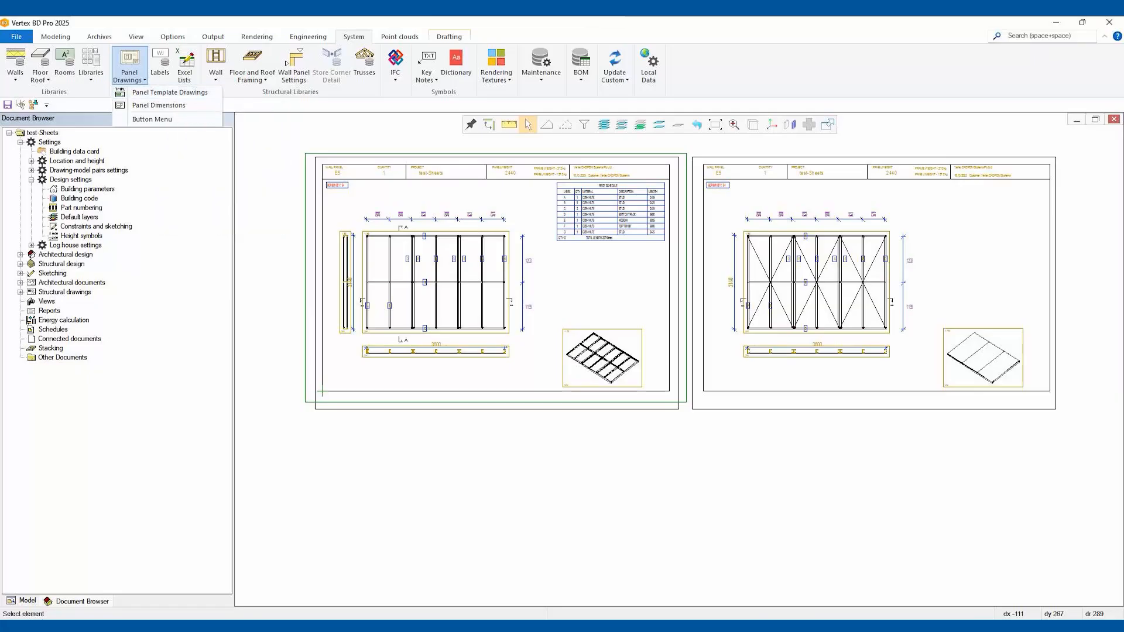
pyautogui.press('Escape')
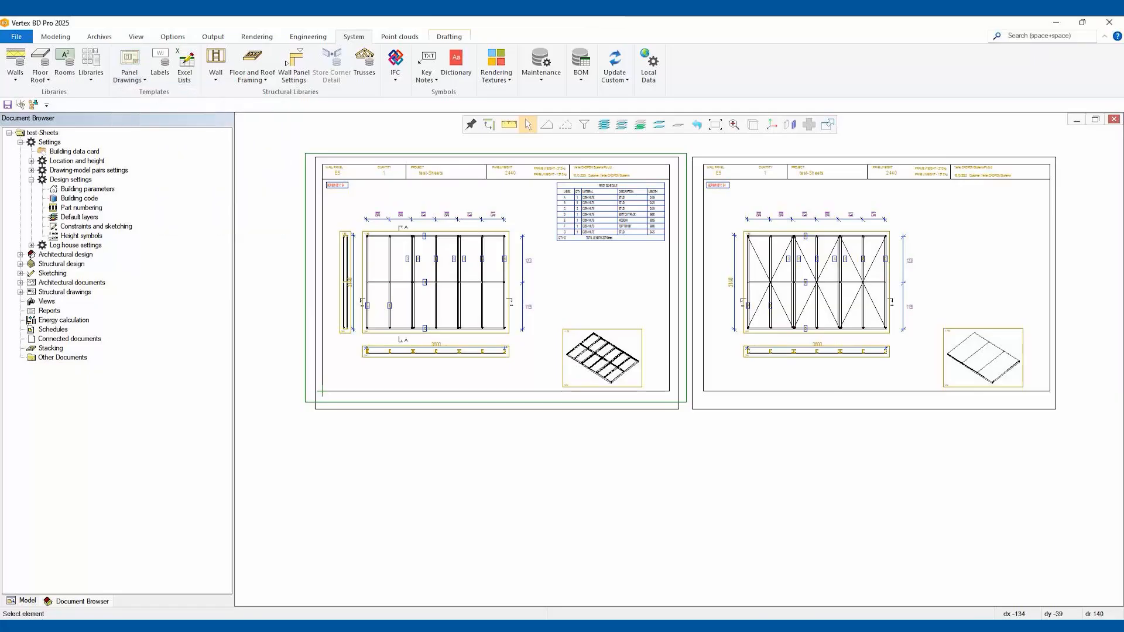